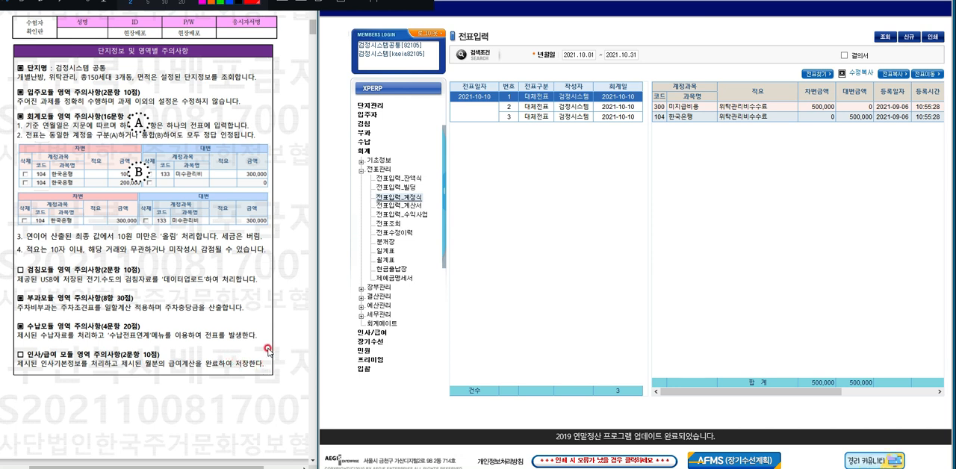
Review the exam paper's resident card and accounting questions, through to the section 02 accounting question on the March 3 computer purchase.
click(312, 463)
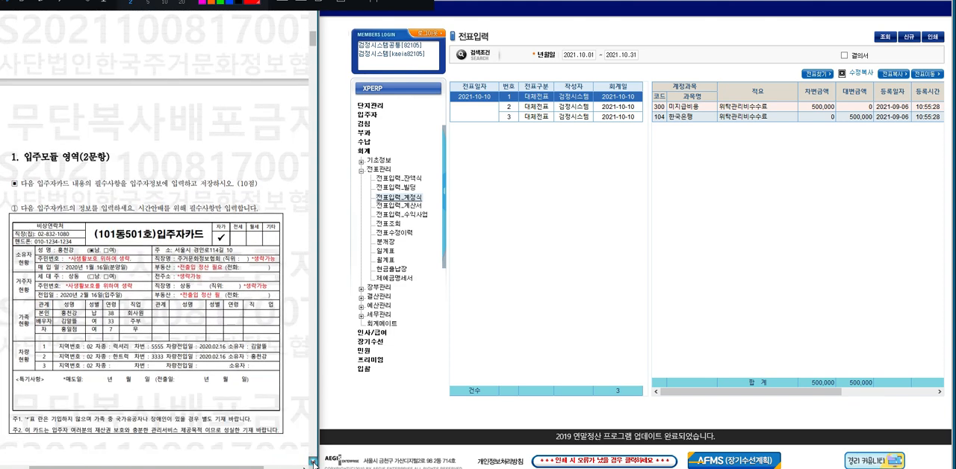
click(312, 463)
click(312, 463)
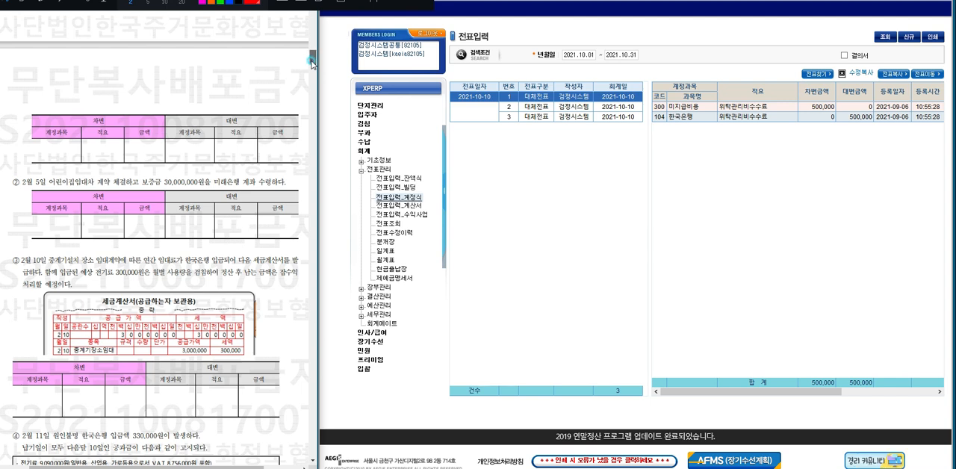
drag(312, 63, 313, 49)
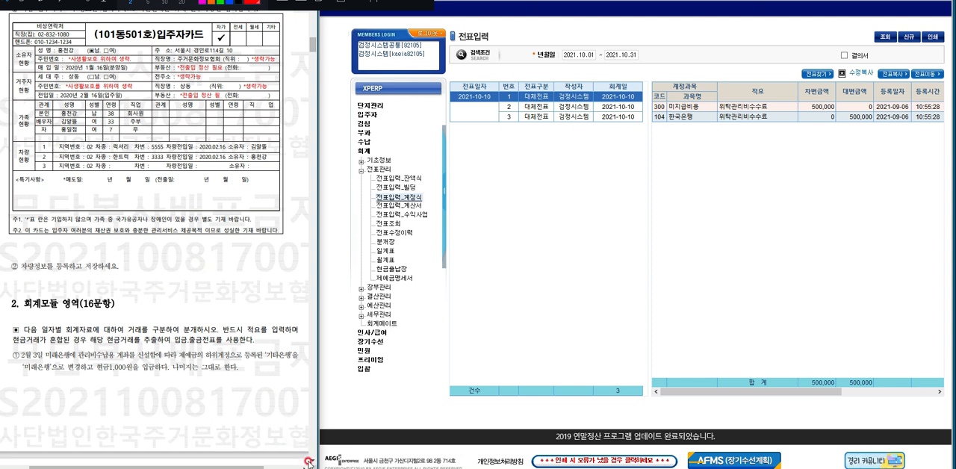
scroll(308, 462, down, 5)
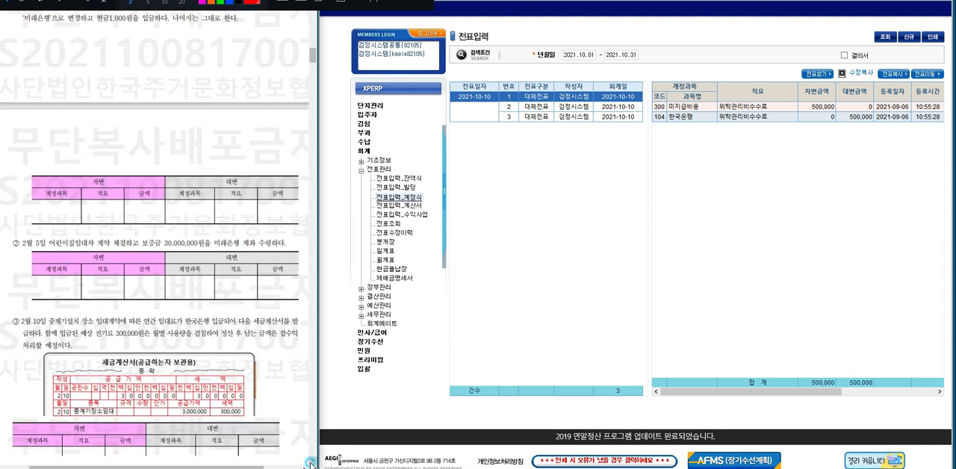
scroll(309, 462, down, 2)
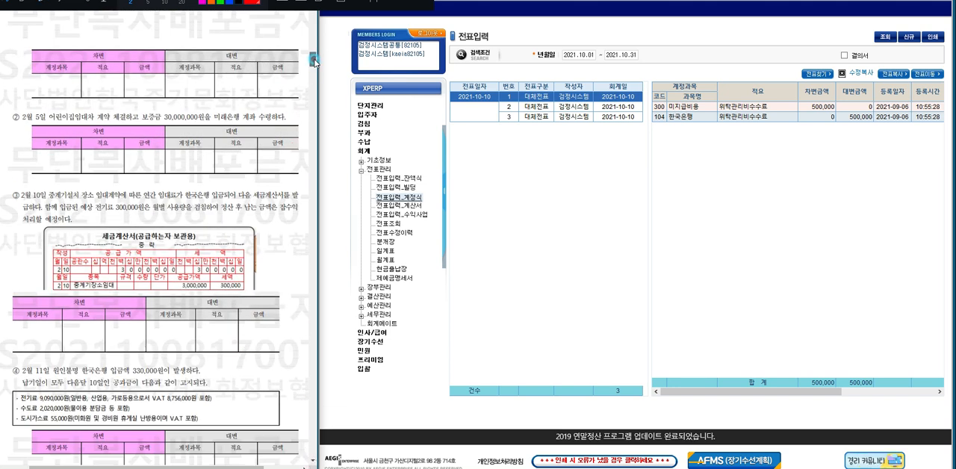
scroll(314, 61, up, 3)
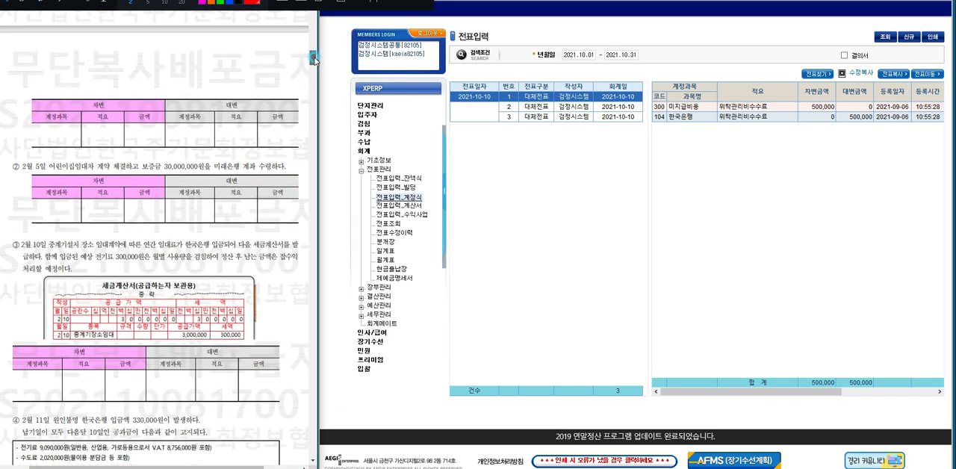
scroll(314, 61, up, 5)
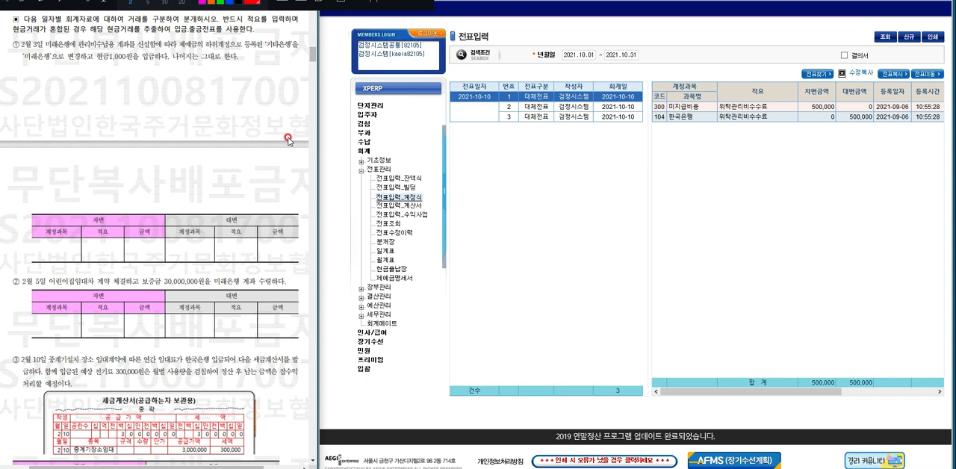
drag(312, 55, 313, 205)
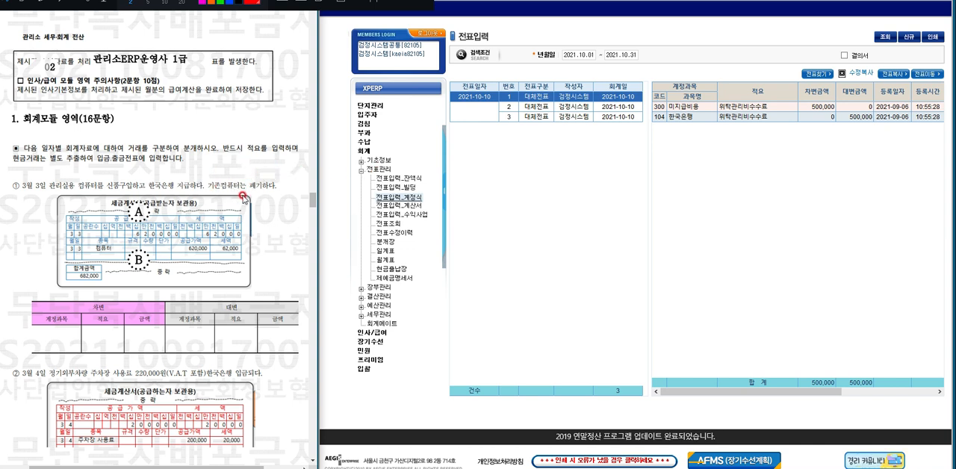
Start a new account-type voucher and set its voucher and accounting dates to 2021.10.03, keeping the 대체전표 type.
click(907, 39)
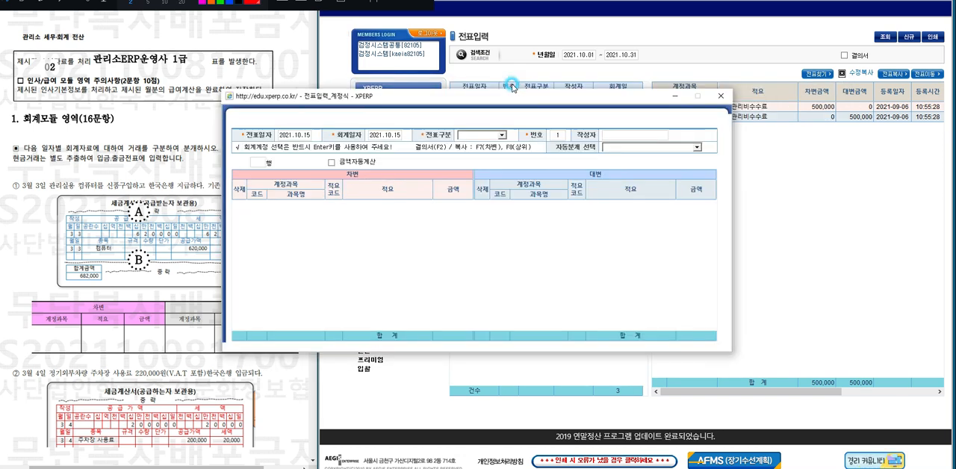
drag(413, 97, 567, 87)
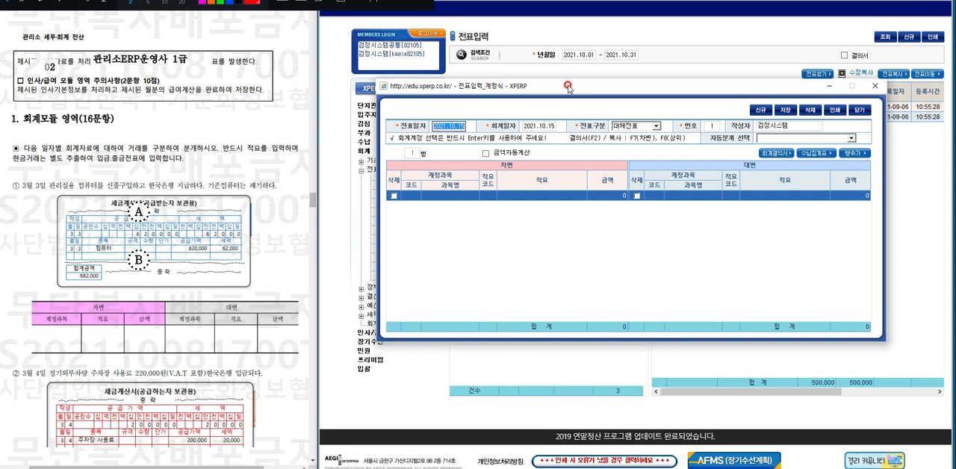
key(Return)
key(Caps_Lock)
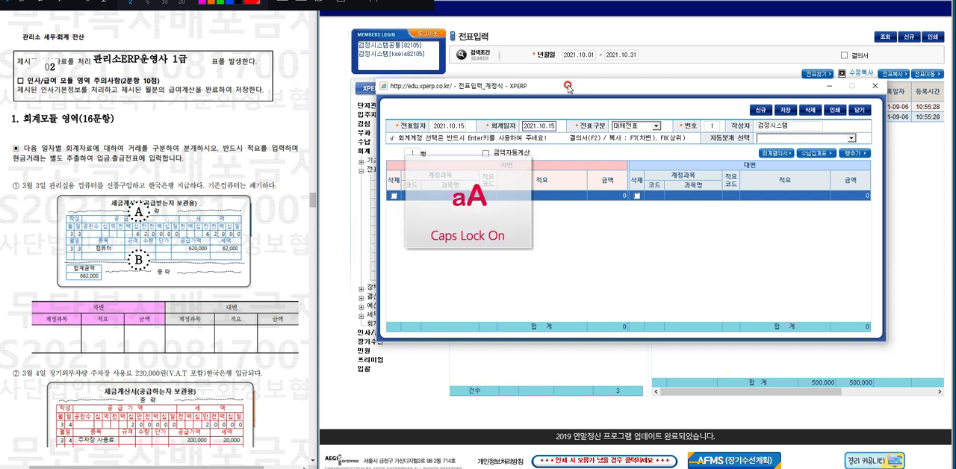
double_click(449, 125)
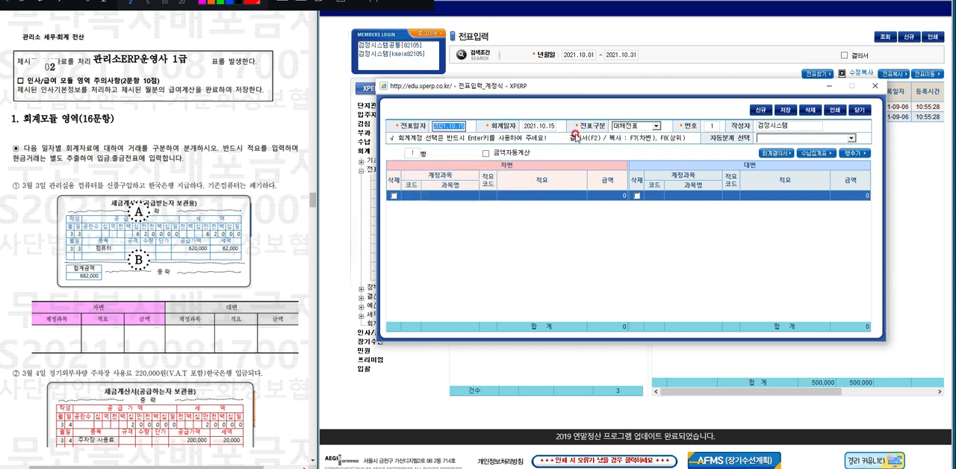
text(2021.10.03)
key(Return)
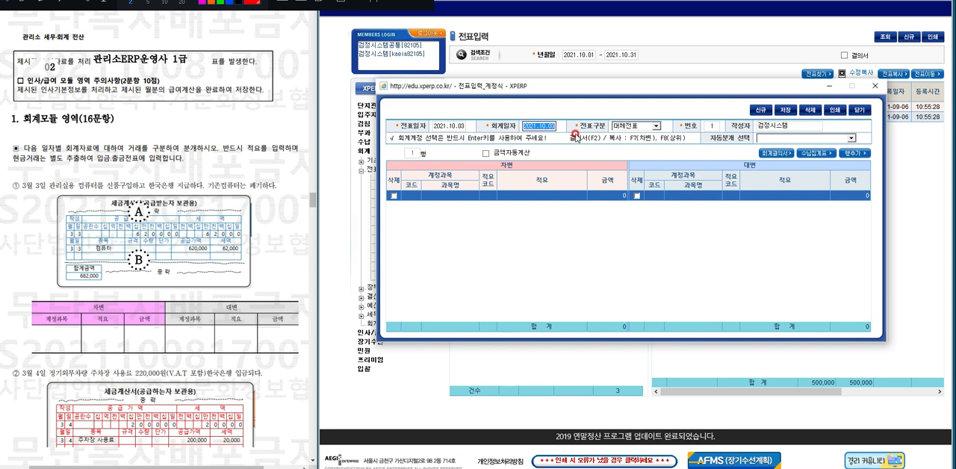
key(Return)
key(Return)
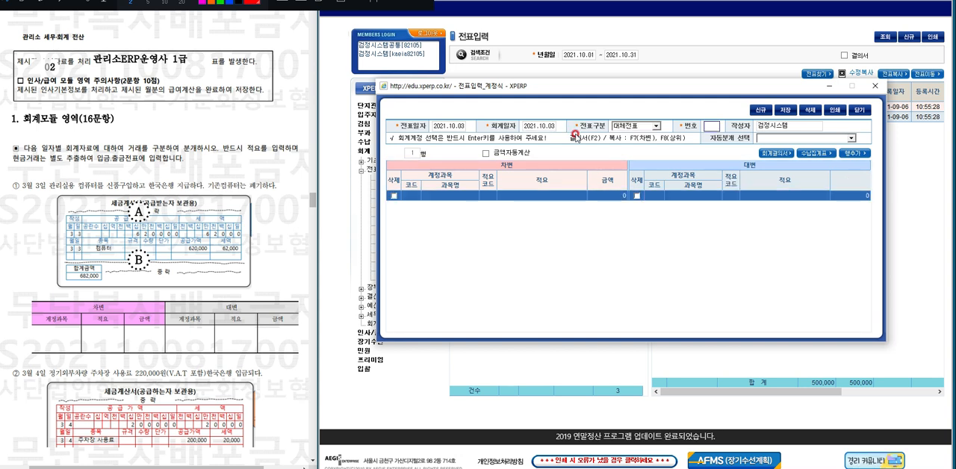
key(Return)
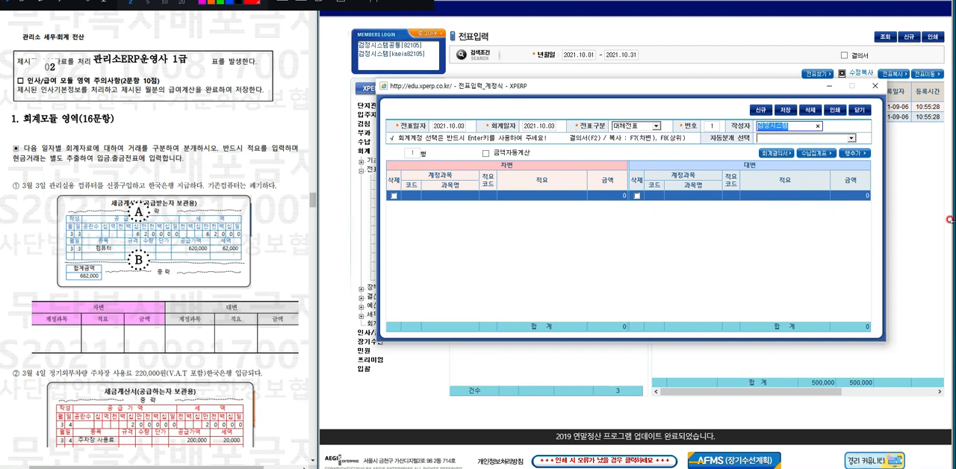
Fill in the debit line with account 집기와공구 (251), description 컴퓨터 구입 and amount 682,000.
click(428, 195)
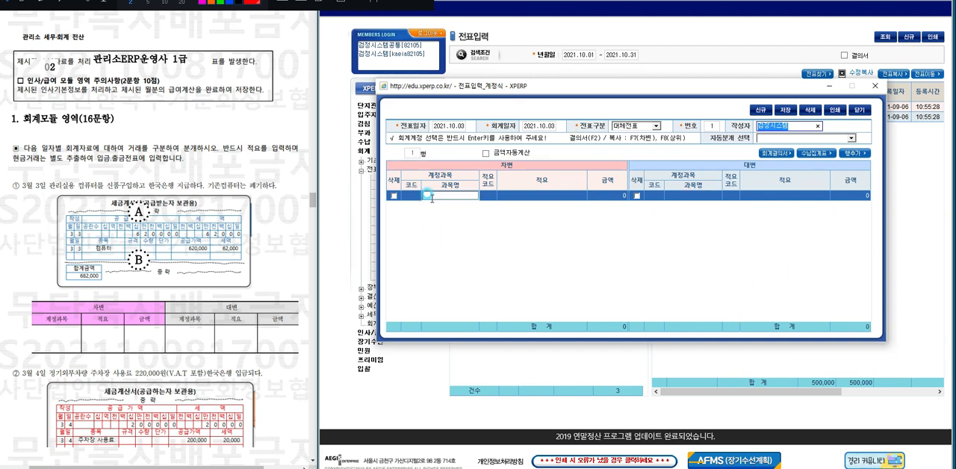
click(429, 195)
text(집기비품)
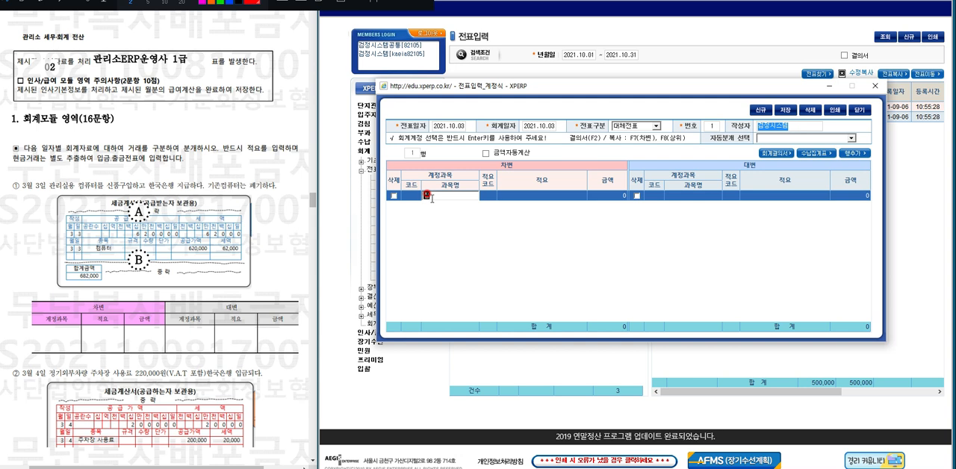
key(Return)
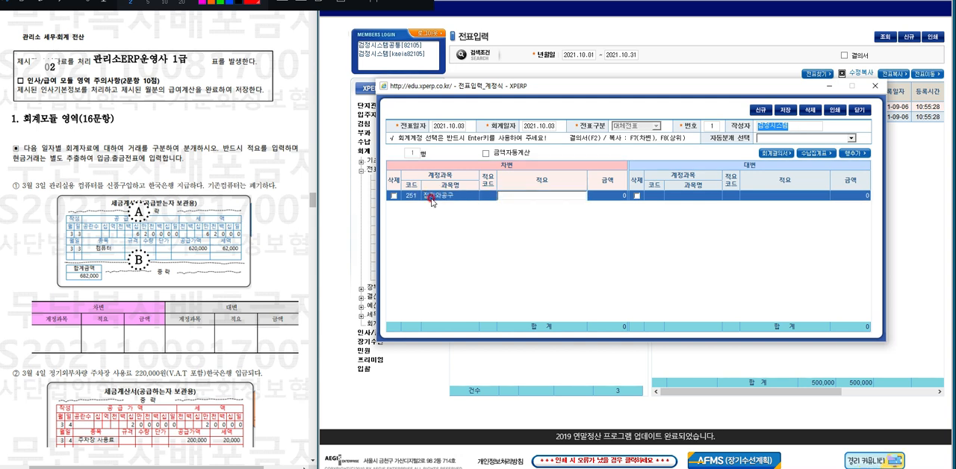
text(컴퓨터 구입)
key(Return)
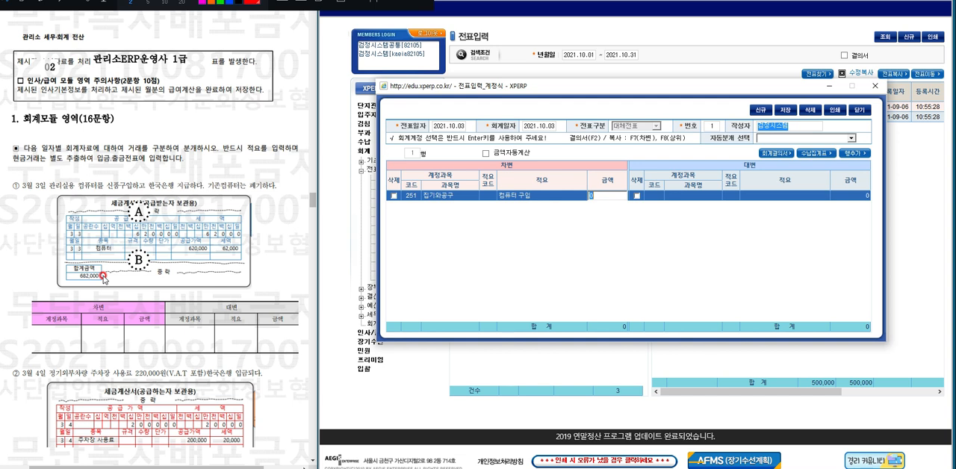
text(682000)
key(Return)
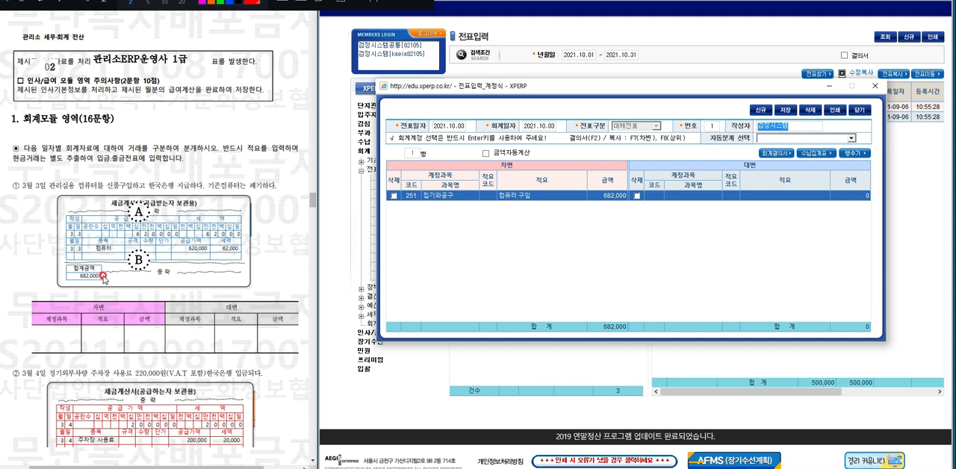
Enter 한국은행 (104) as the credit account, copy the debit line's description and amount to it, and save the voucher.
key(Return)
text(한국은행)
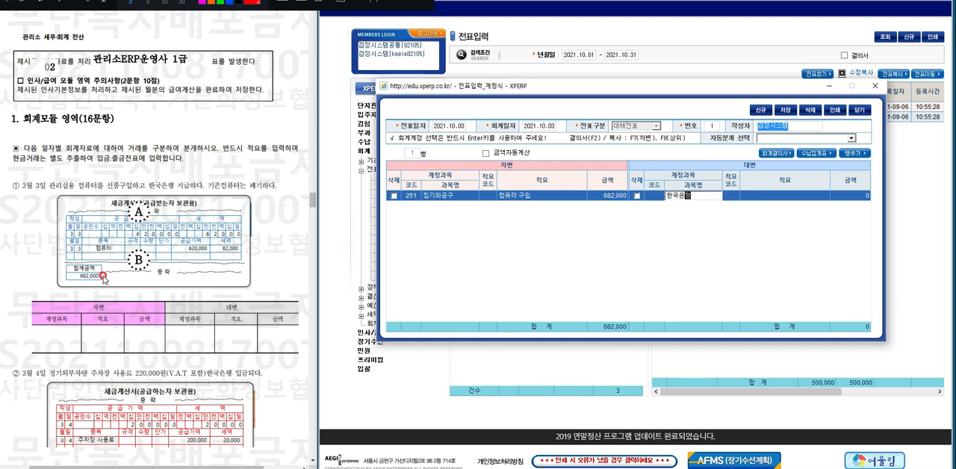
key(Return)
key(Return)
key(Return)
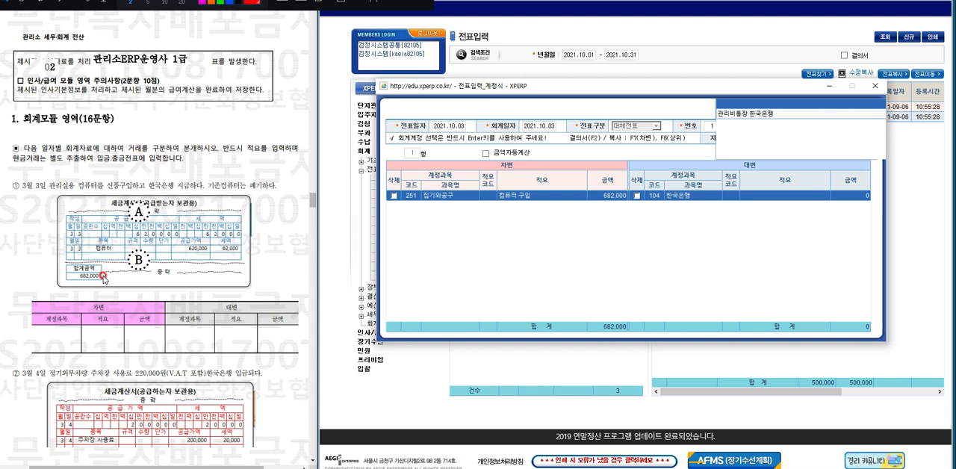
key(Return)
key(F7)
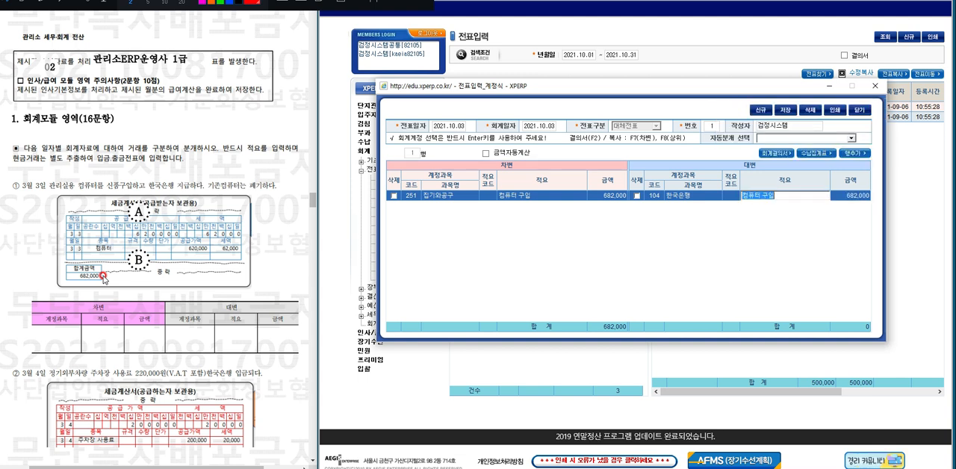
key(Return)
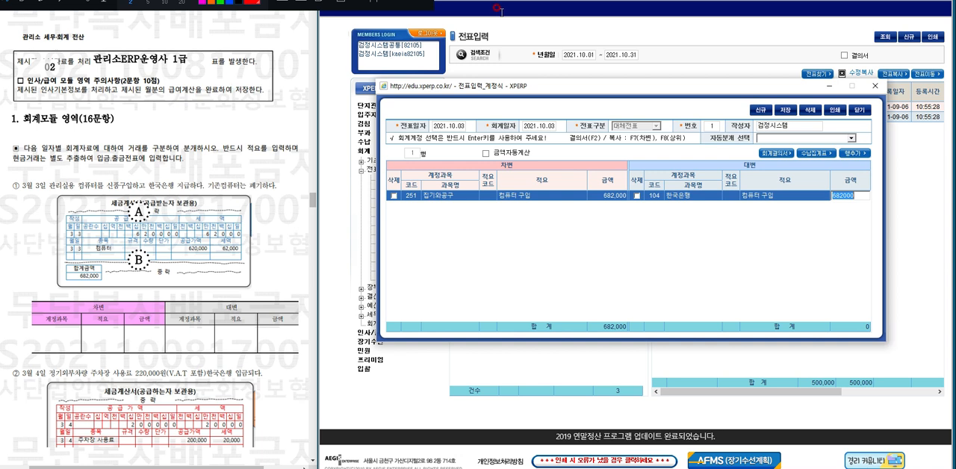
click(785, 110)
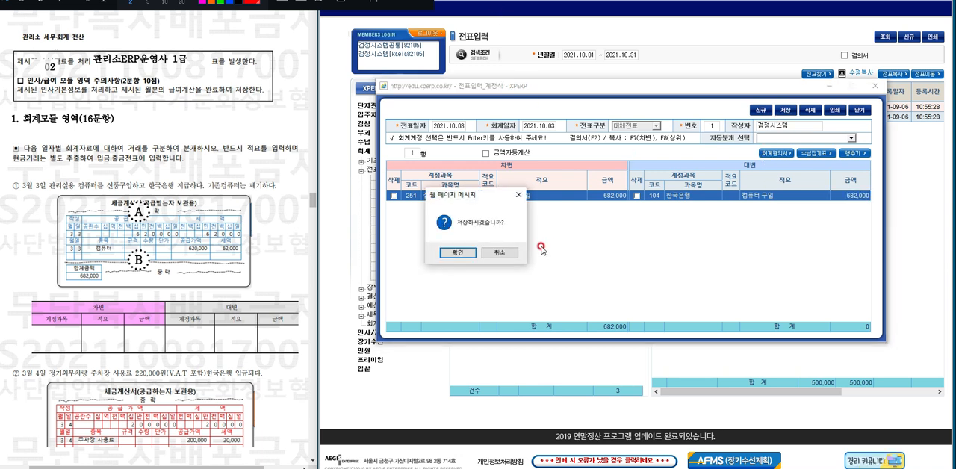
click(457, 252)
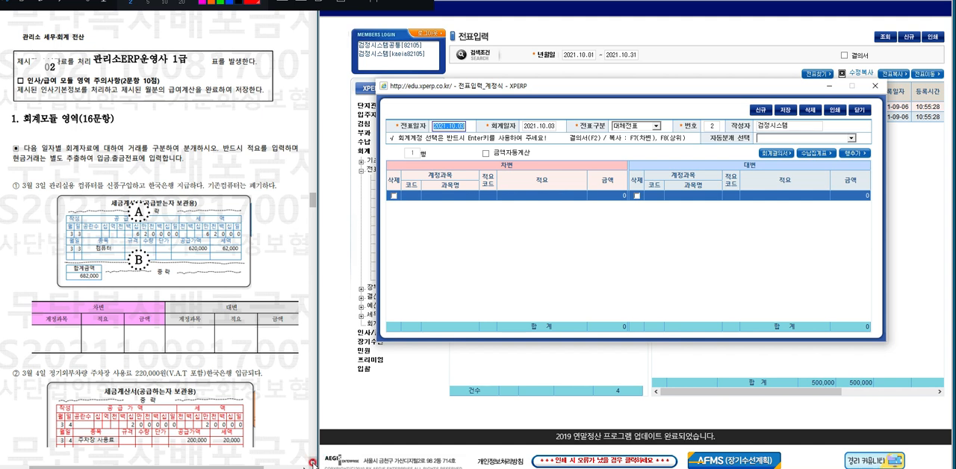
Set the voucher and accounting dates of the next voucher to 2021.10.04 for the parking fee question, keeping the 대체전표 type.
click(312, 463)
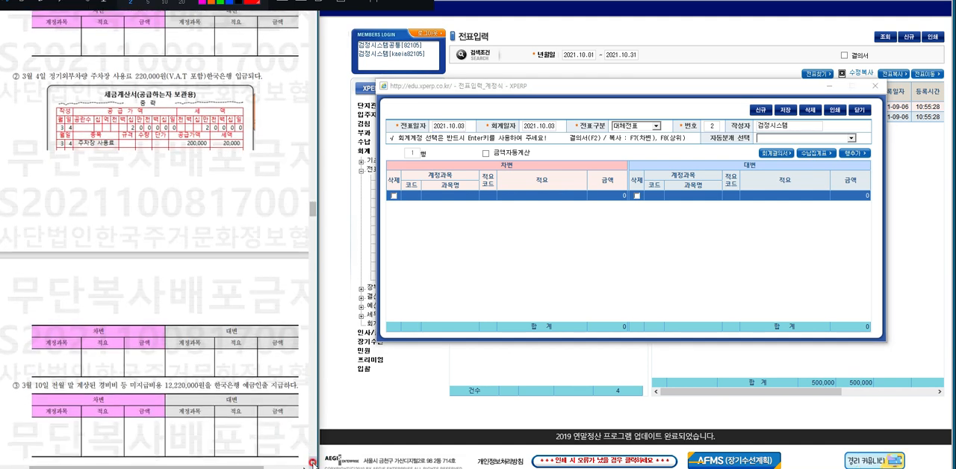
click(452, 124)
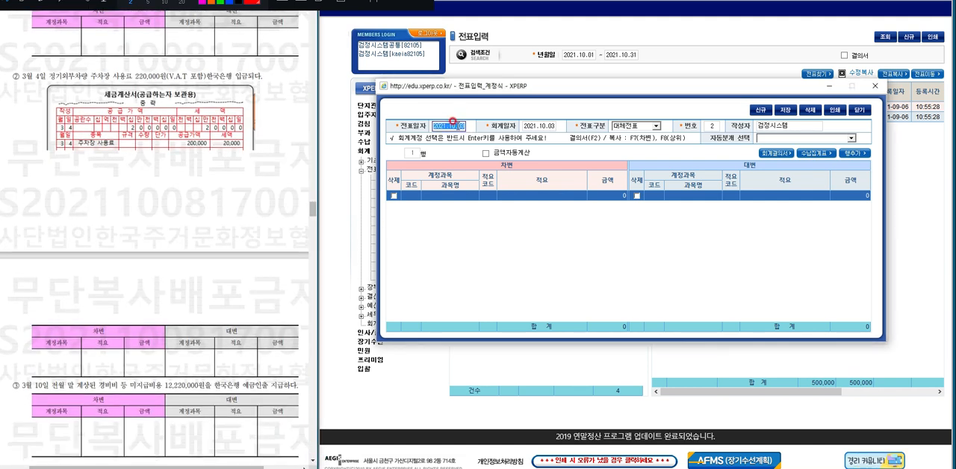
text(1004.)
key(Return)
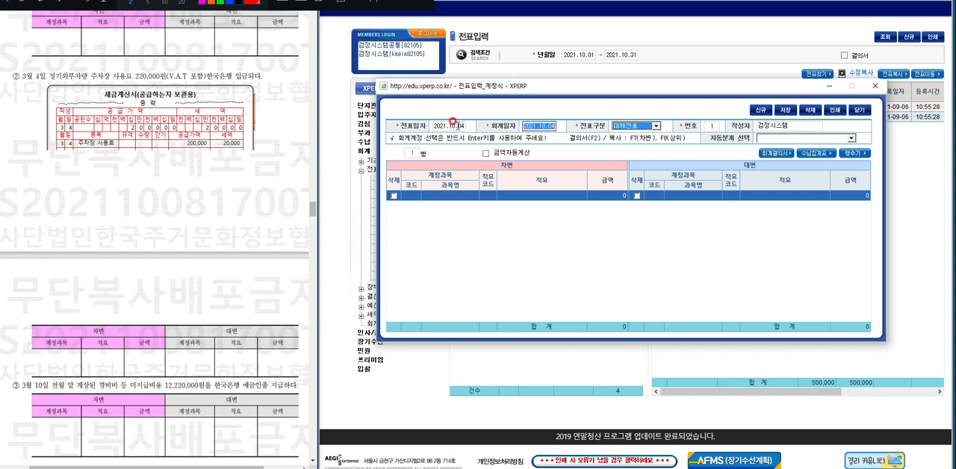
key(Return)
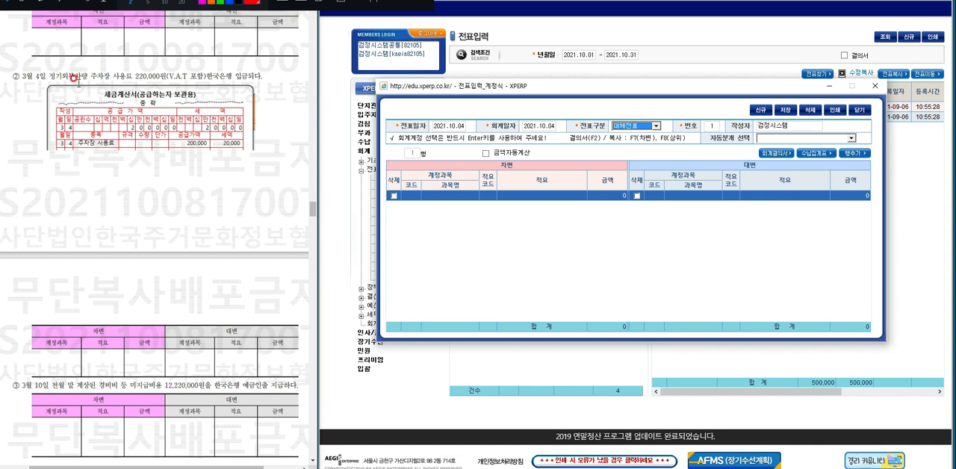
Fill in the debit line with account 한국은행 (104), description 외부주차사용료 and amount 220,000.
click(458, 196)
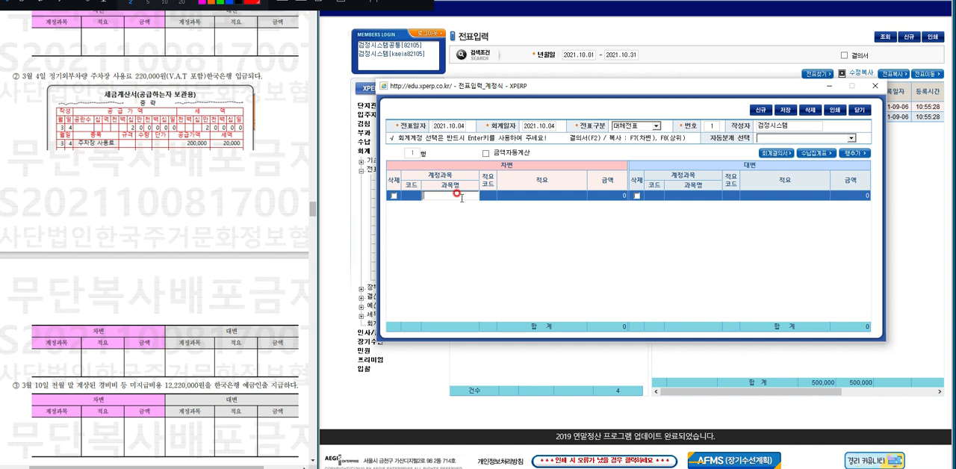
text(한국)
key(Return)
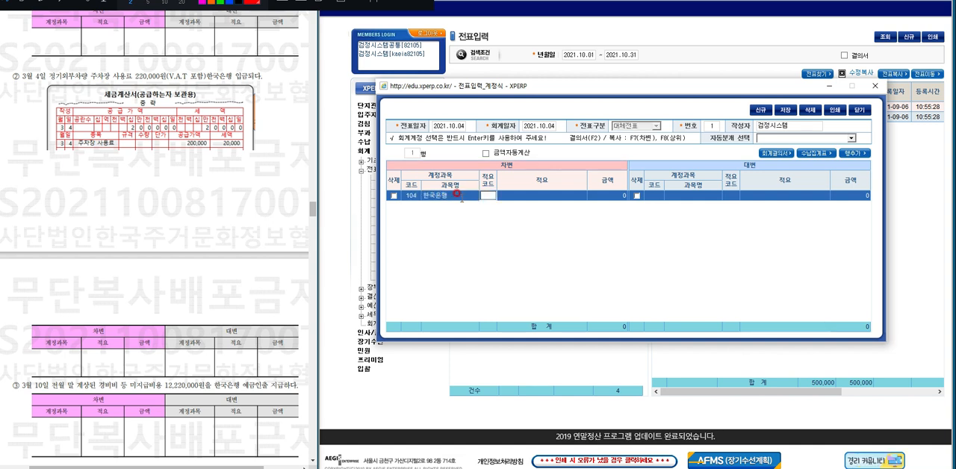
key(Return)
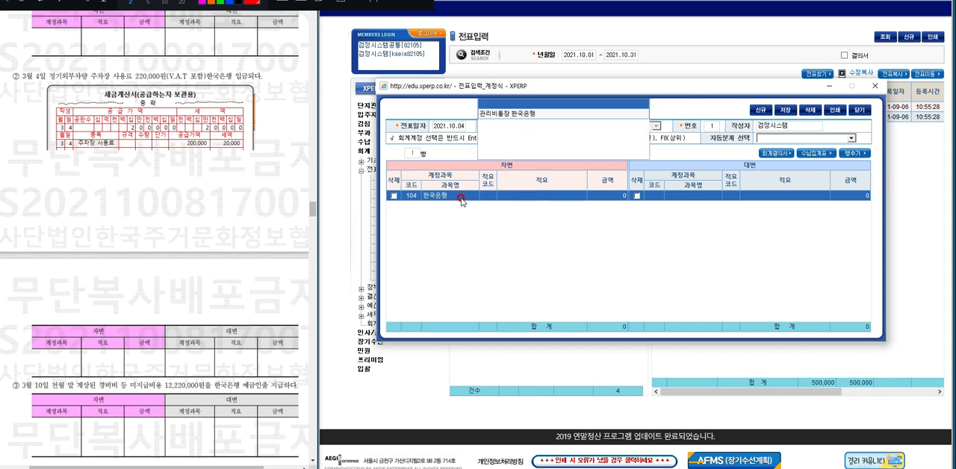
key(Return)
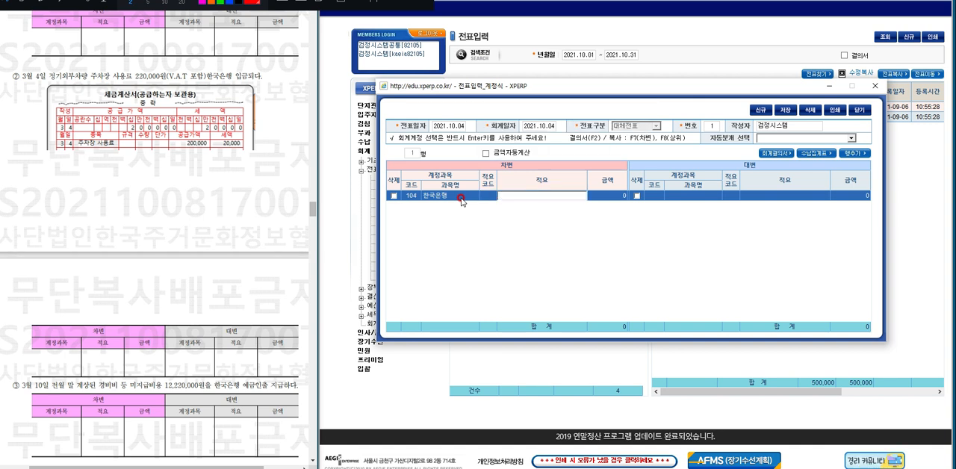
text(외부주차사용료)
key(Return)
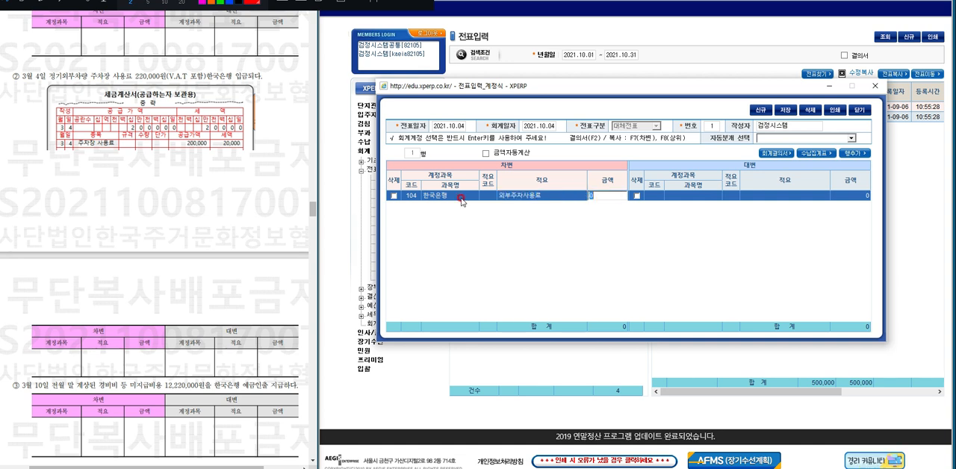
text(220000)
key(Return)
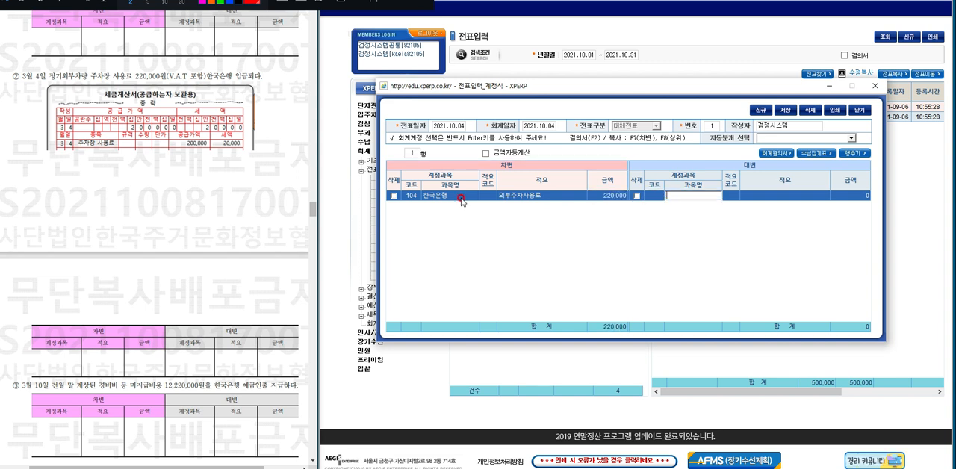
Enter 주차수익 (654) as the credit account, copy the debit line's description to it, and set its amount to 200,000.
text(주차)
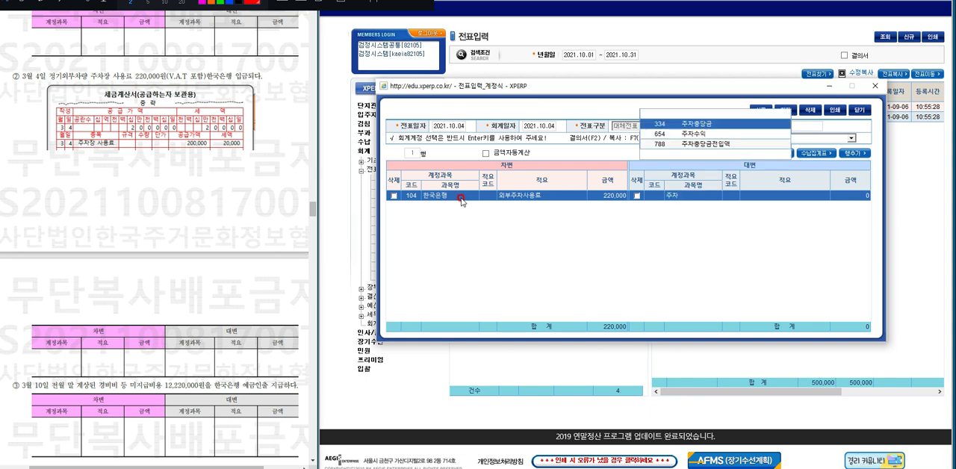
key(Down)
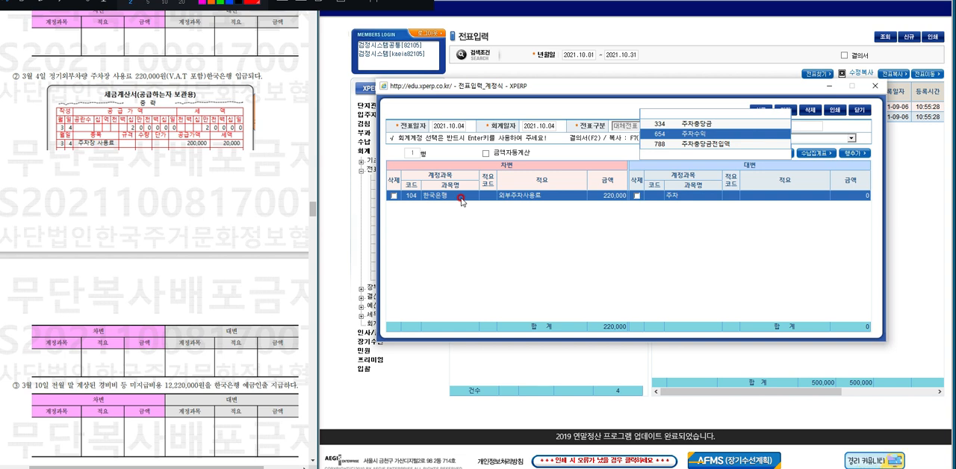
key(Return)
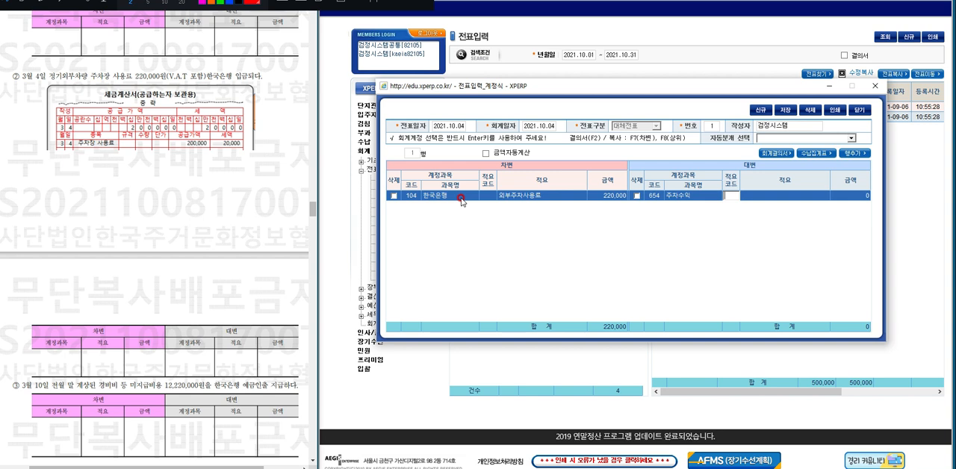
key(Return)
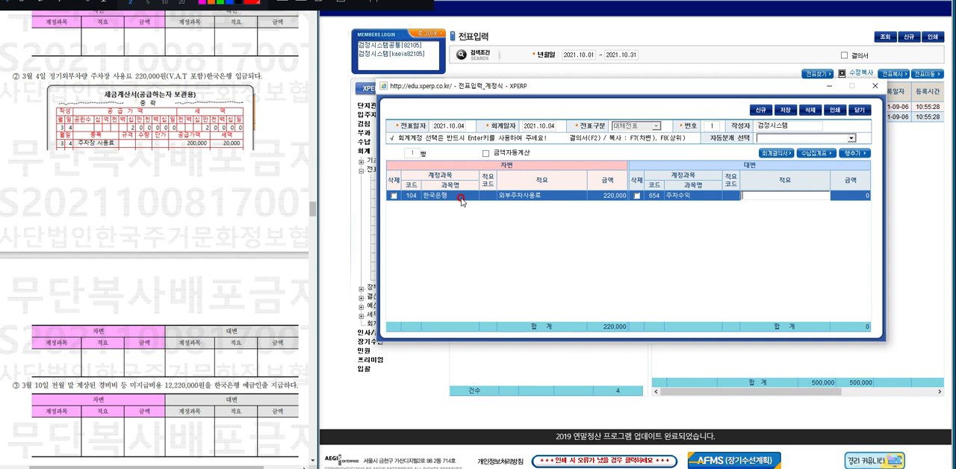
key(F7)
key(Return)
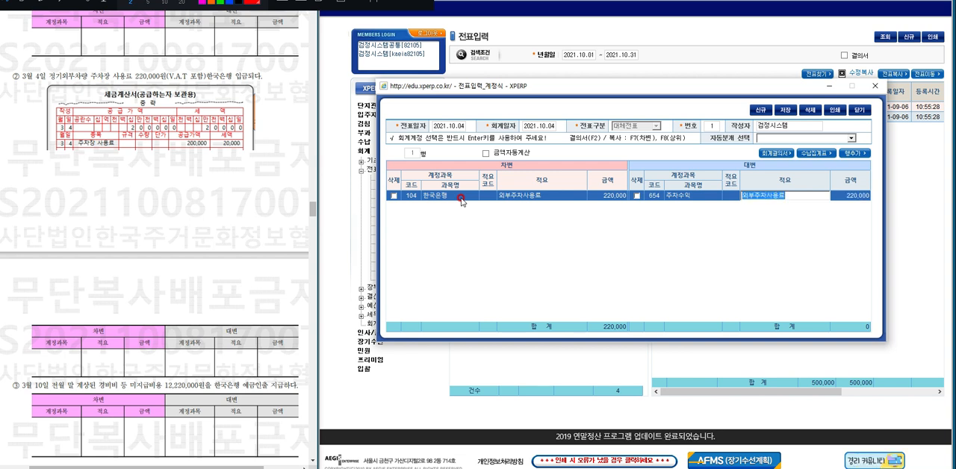
key(Return)
text(200)
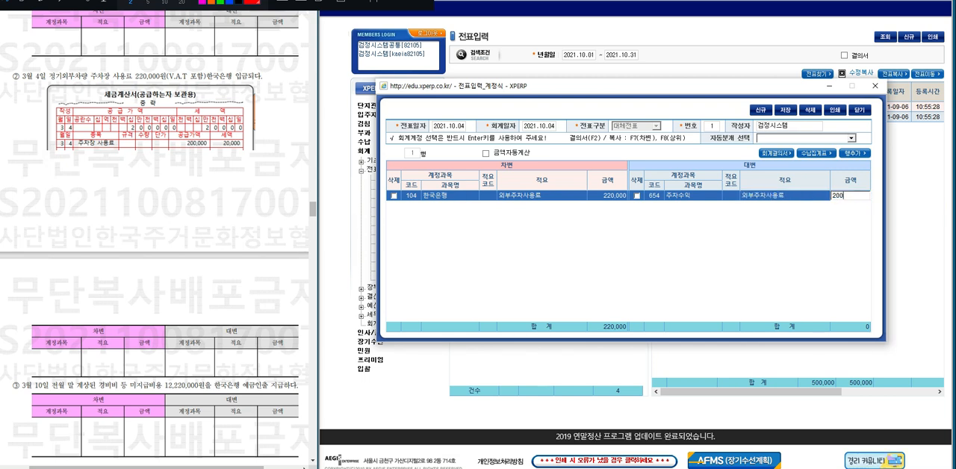
text(,000)
key(Return)
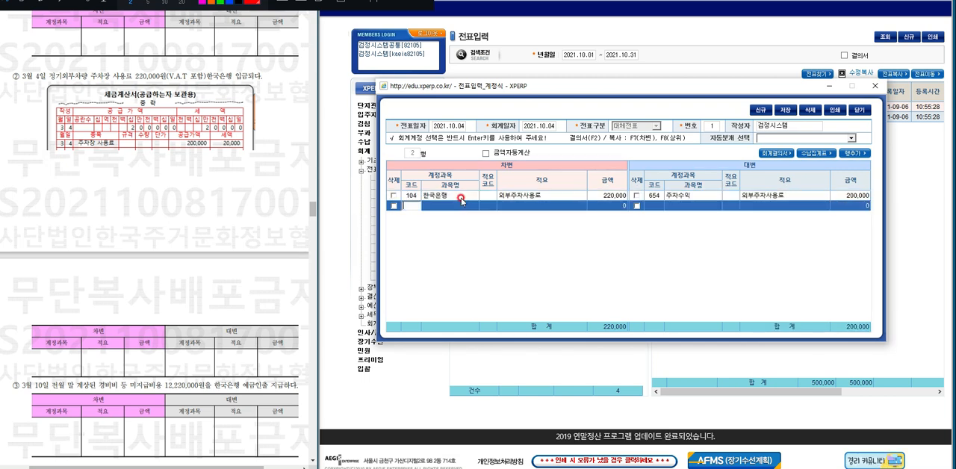
Add a second credit line for 부가가치세예수금 (330) with the description copied from above and amount 20,000, and save the voucher.
key(Return)
key(Return)
key(Return)
key(Return)
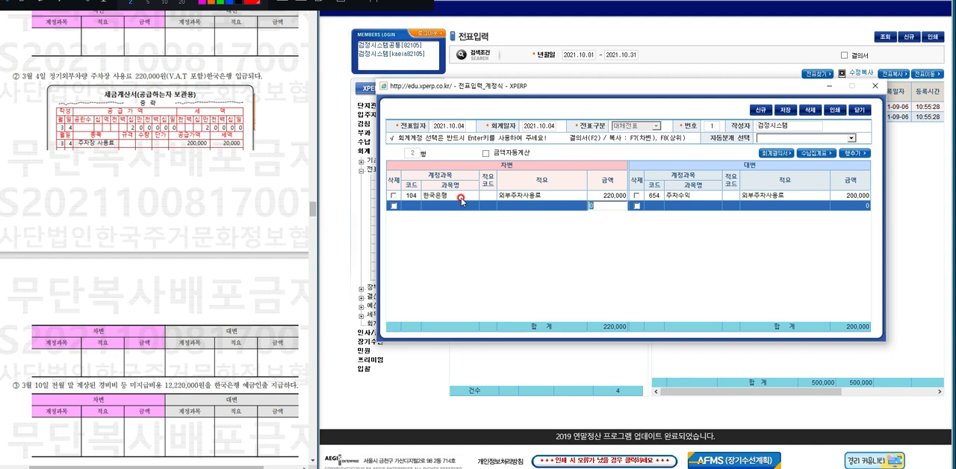
key(Return)
key(Return)
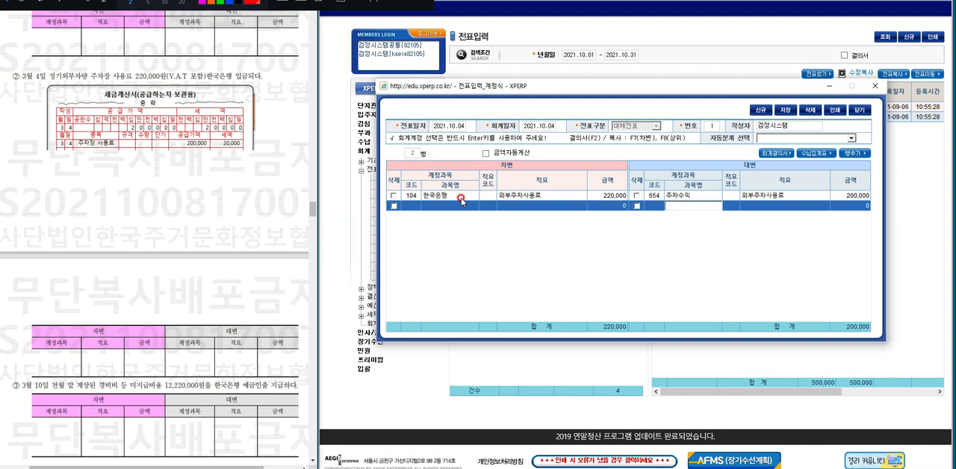
text(부가가)
key(Return)
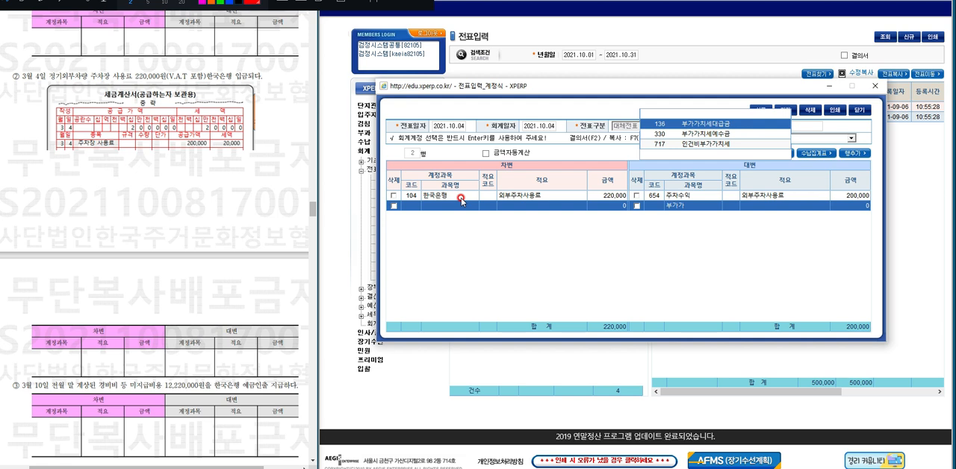
key(Down)
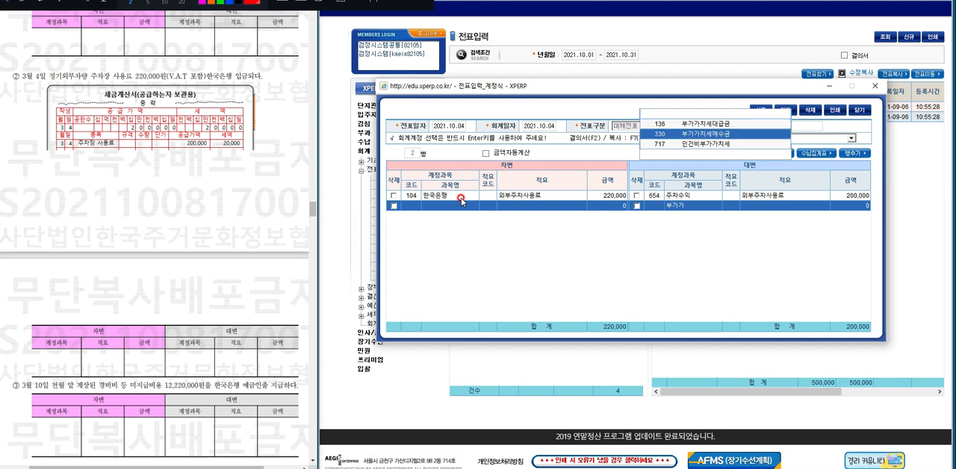
key(Return)
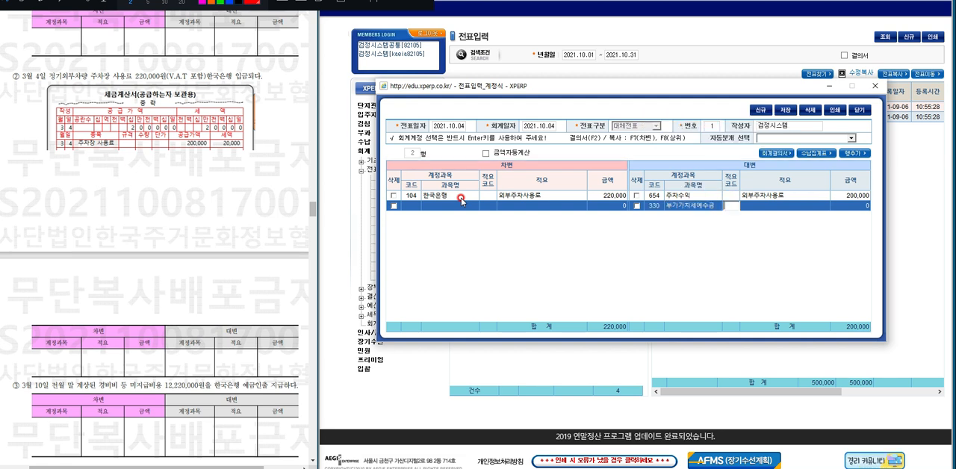
key(Return)
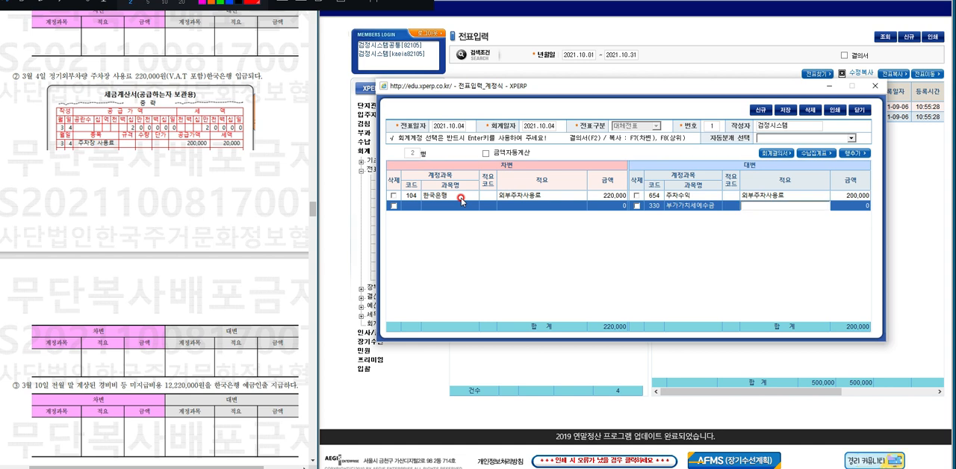
key(F8)
key(Return)
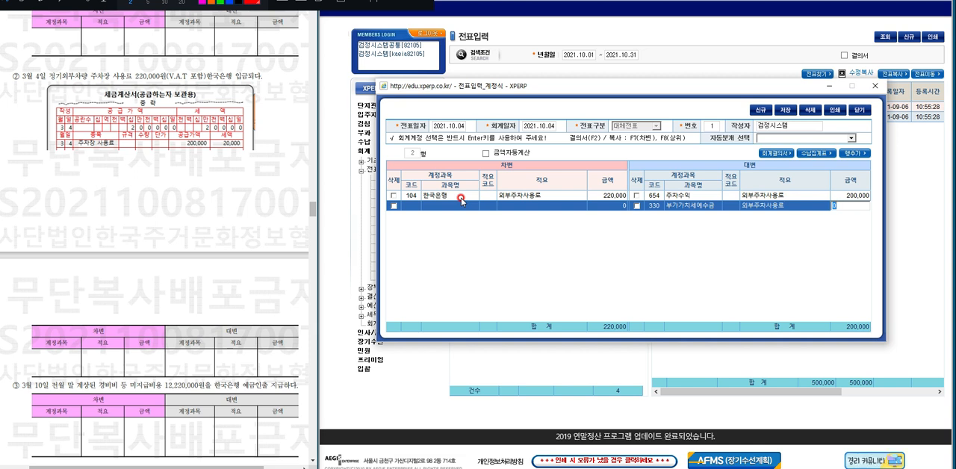
text(20000)
key(Return)
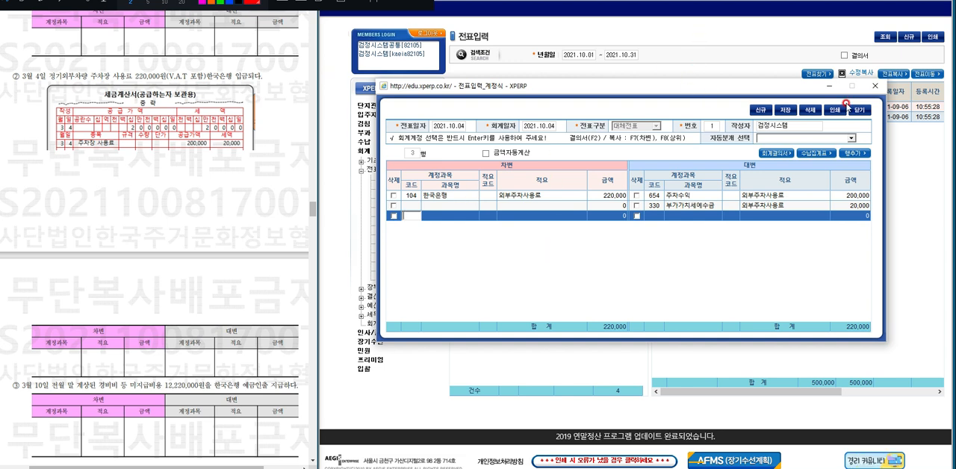
click(786, 109)
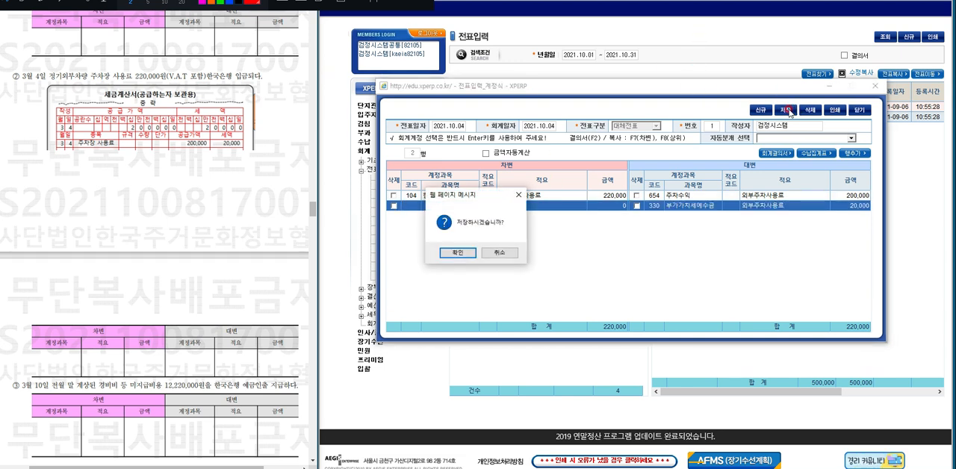
key(Return)
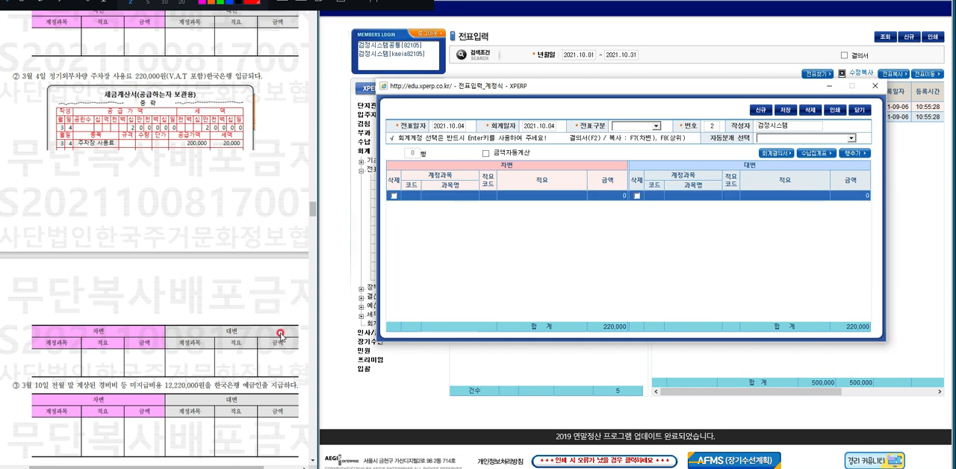
Set the voucher and accounting dates of the next voucher to 2021.10.10 for the 미지급비용 payment question, keeping the 대체전표 type.
click(313, 461)
click(313, 462)
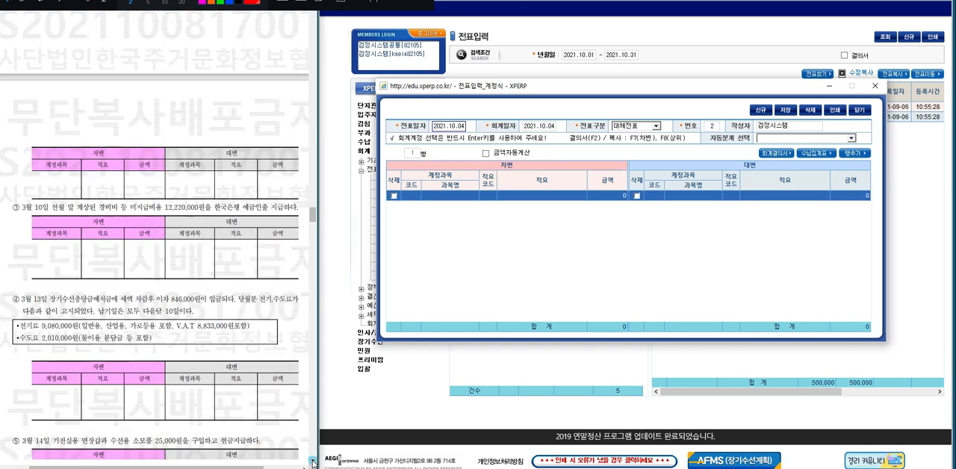
click(313, 462)
click(313, 462)
click(313, 462)
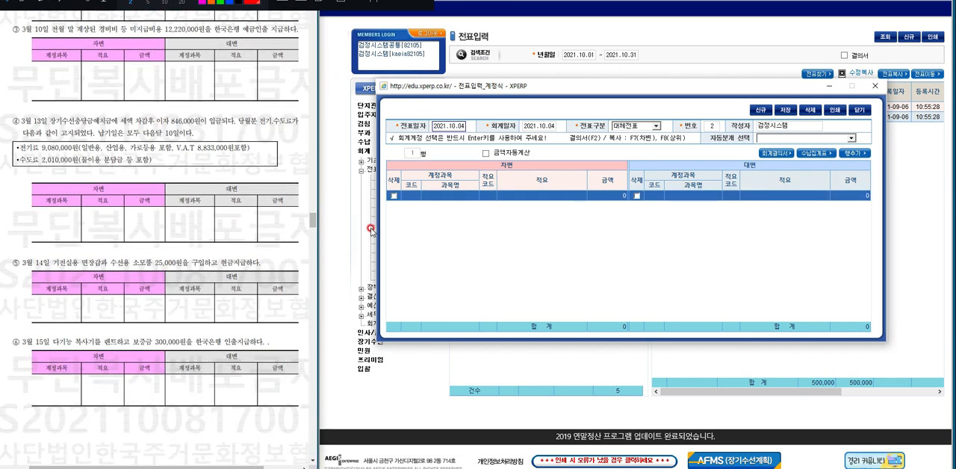
click(451, 125)
text(1010.)
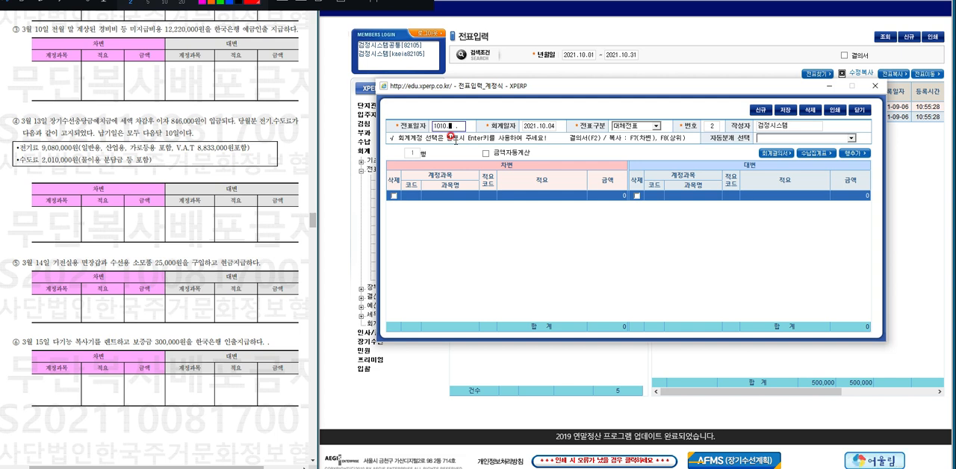
key(Return)
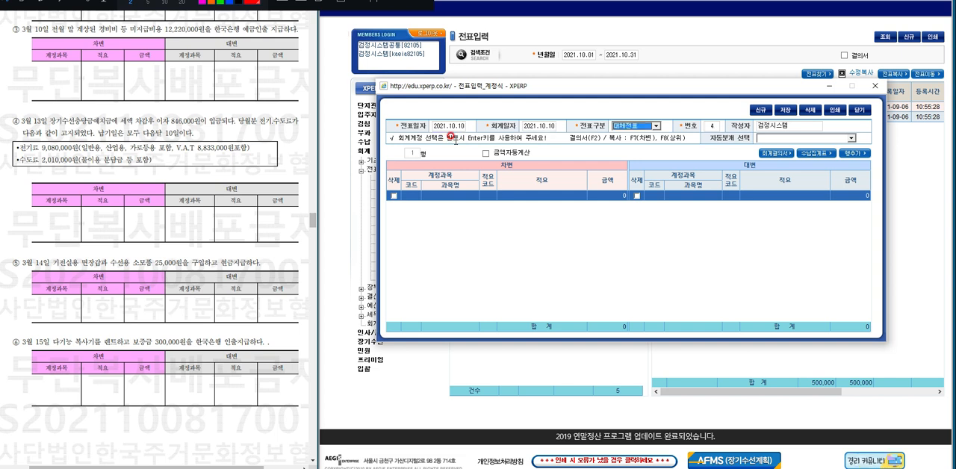
key(Return)
key(Return)
key(Return)
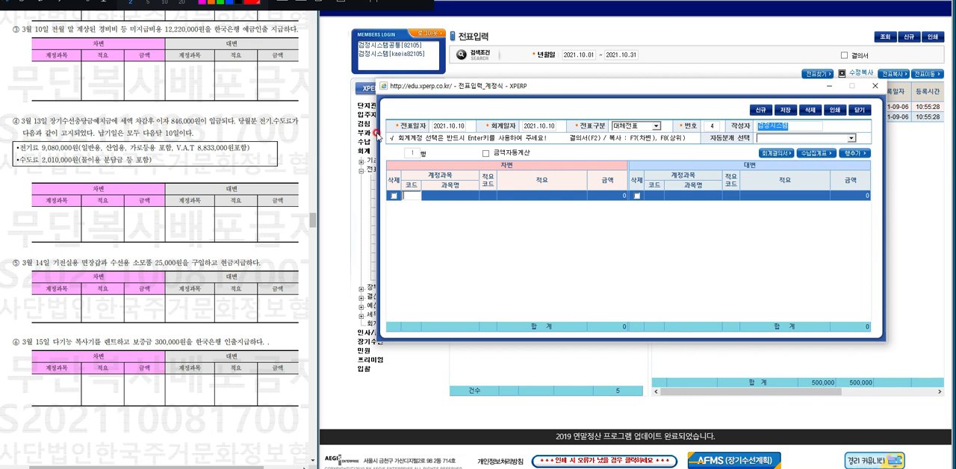
Fill in the debit line with account 미지급비용 (300), description 경비비등 and amount 12,220,000.
click(444, 195)
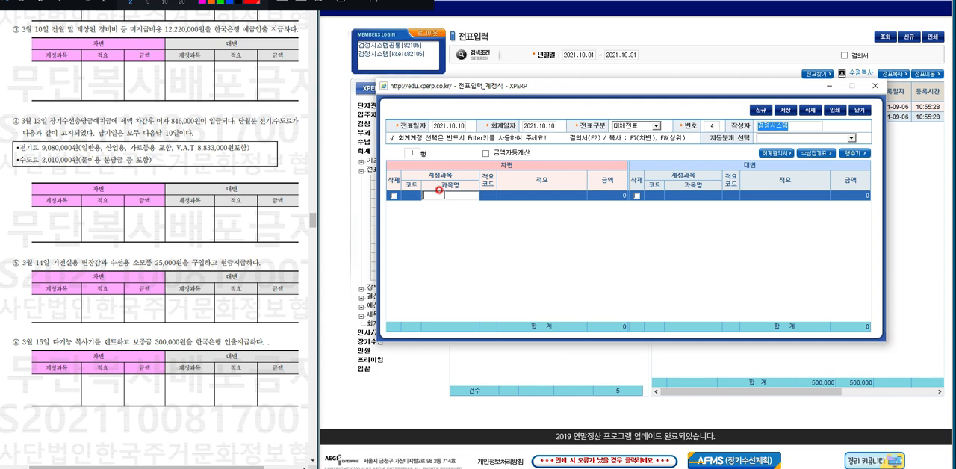
text(미지급비용)
key(Return)
key(Return)
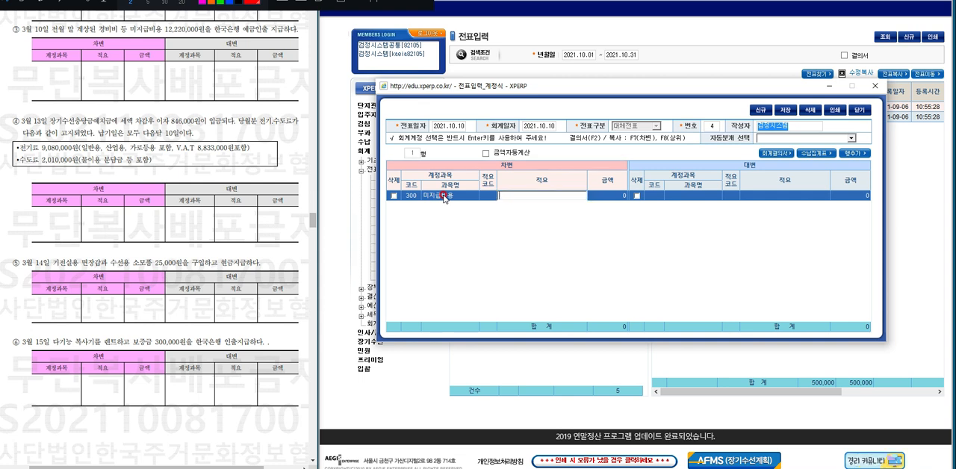
text(경비비용)
key(Return)
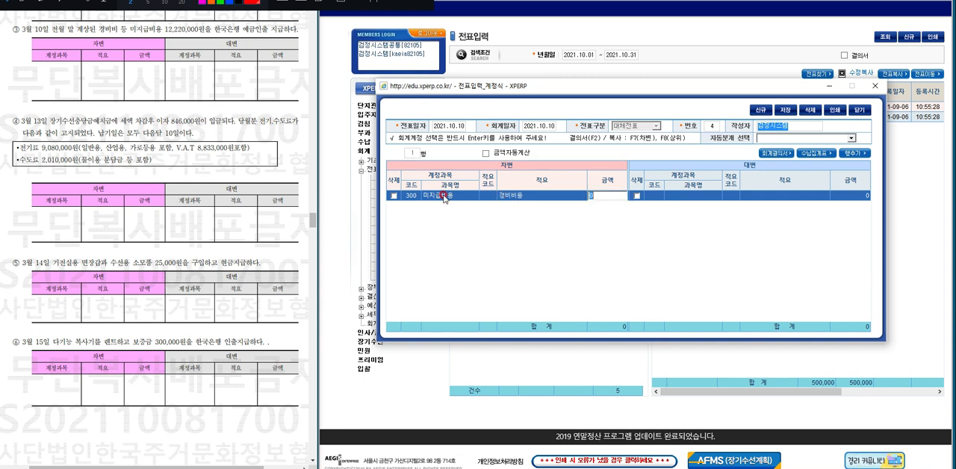
text(12220000)
key(Return)
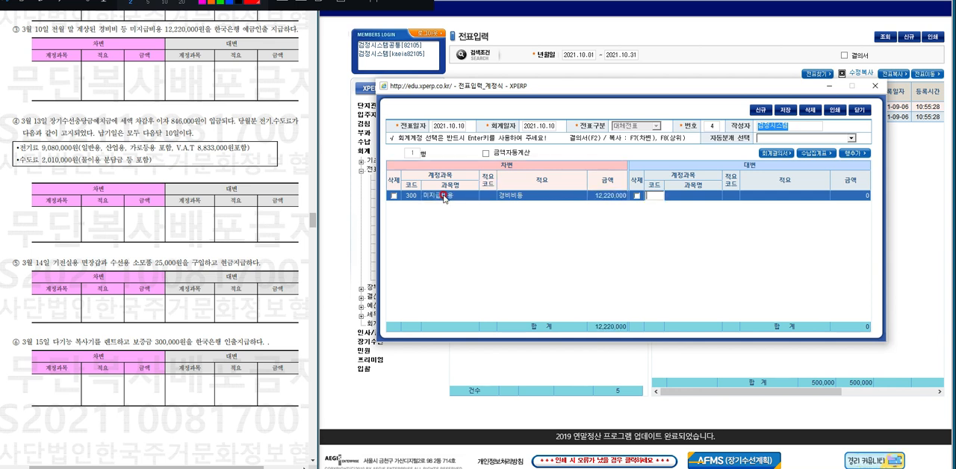
Enter 한국은행 (104) as the credit account and carry over the debit line's description and amount of 12,220,000.
key(Return)
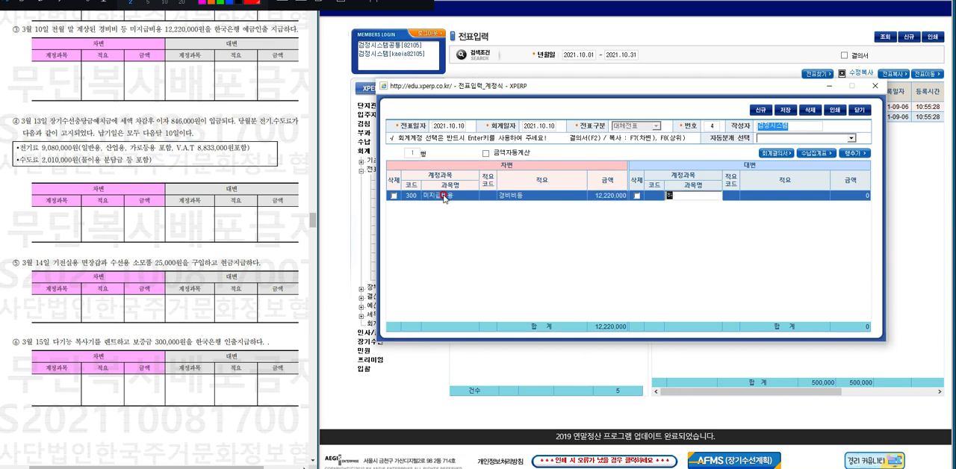
text(한국)
key(Return)
key(Return)
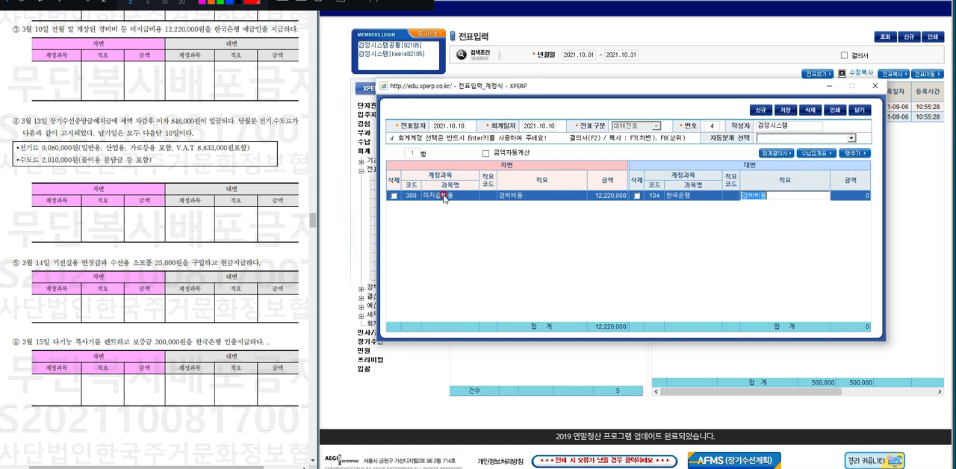
key(Return)
key(Return)
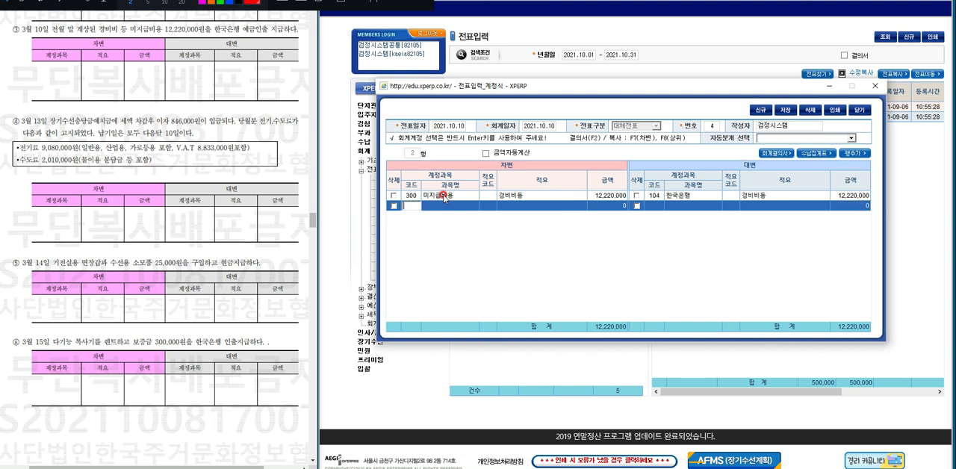
Save the voucher for the 미지급비용 payment.
click(787, 110)
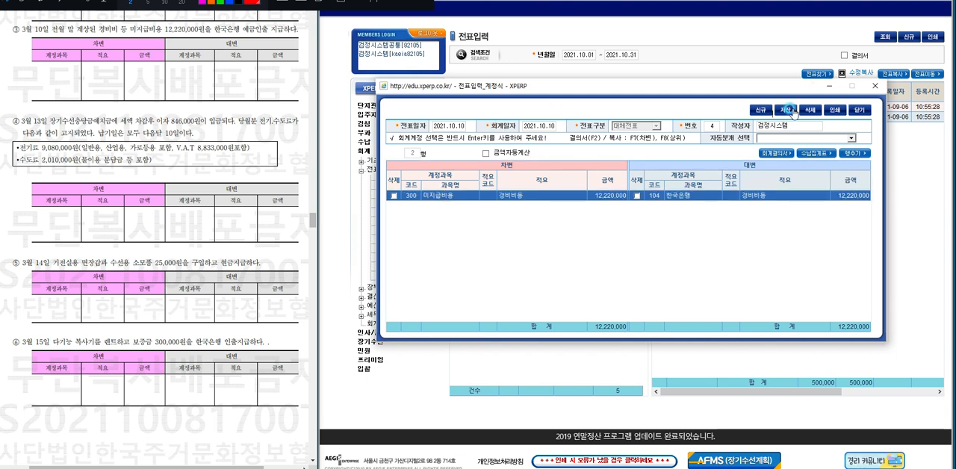
key(Return)
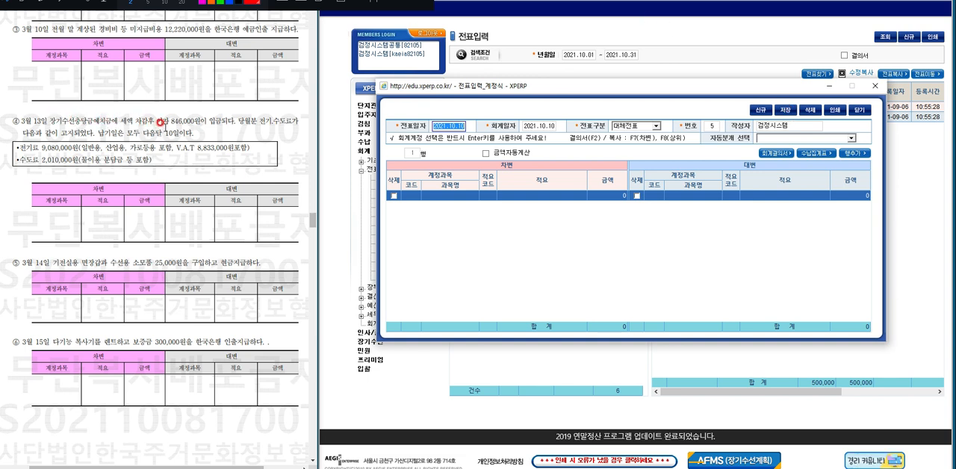
Mark up question ④ with the pen, circling the interest of 846,000원 and writing "= 846,000 세후" beneath it.
click(56, 1)
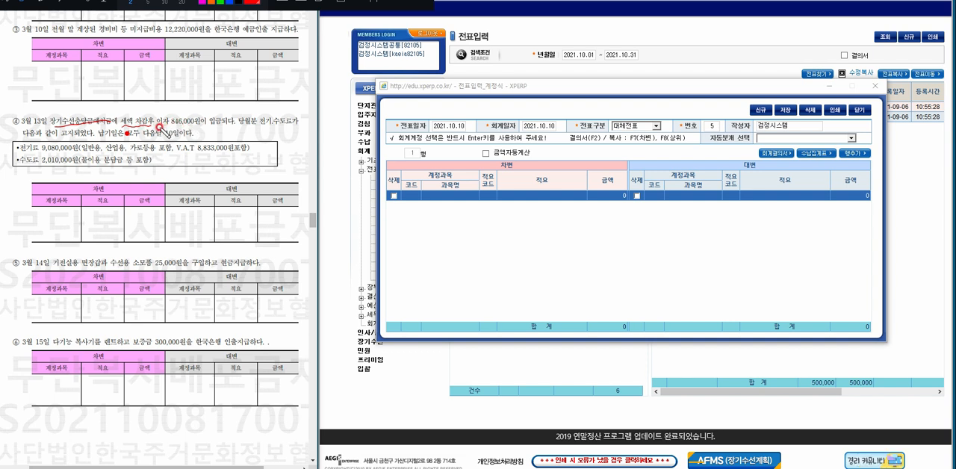
mouse_move(159, 127)
mouse_down()
mouse_move(224, 125)
mouse_move(172, 132)
mouse_move(153, 121)
mouse_move(196, 109)
mouse_move(221, 120)
mouse_move(216, 131)
mouse_up()
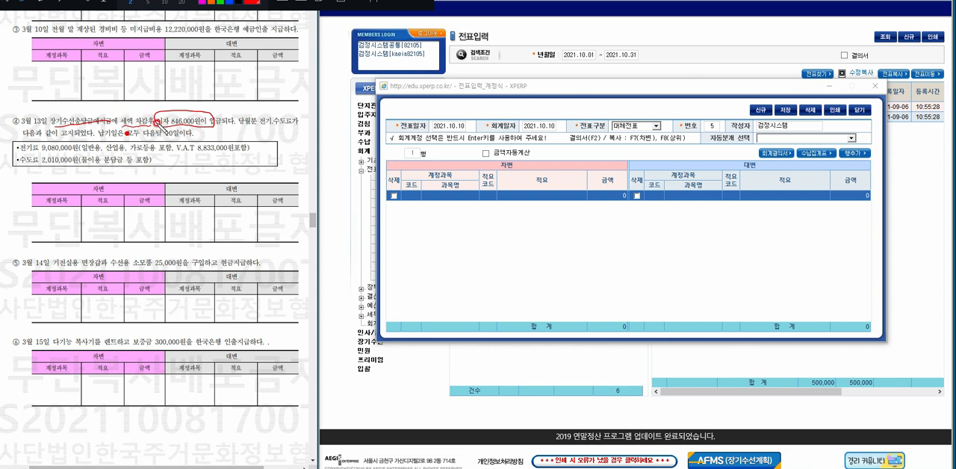
mouse_move(152, 117)
mouse_down()
mouse_move(46, 112)
mouse_move(6, 126)
mouse_move(17, 195)
mouse_move(34, 223)
mouse_up()
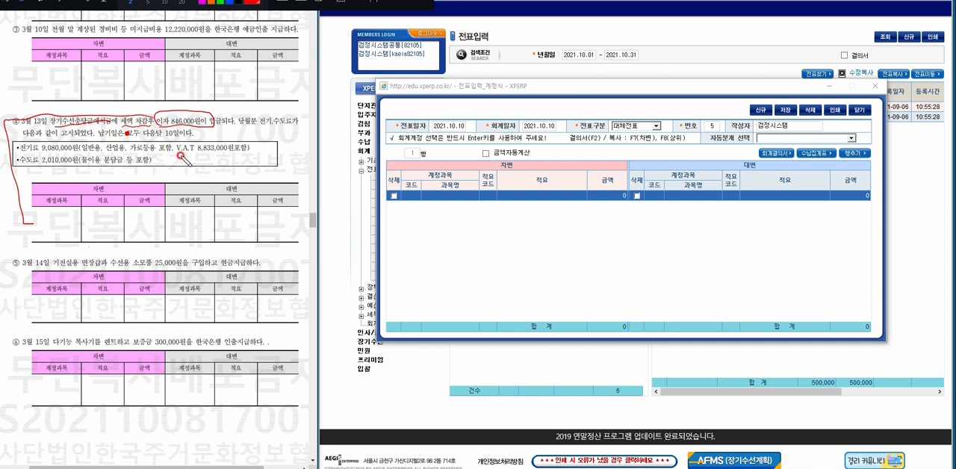
mouse_move(182, 175)
mouse_down()
mouse_move(229, 176)
mouse_move(213, 163)
mouse_up()
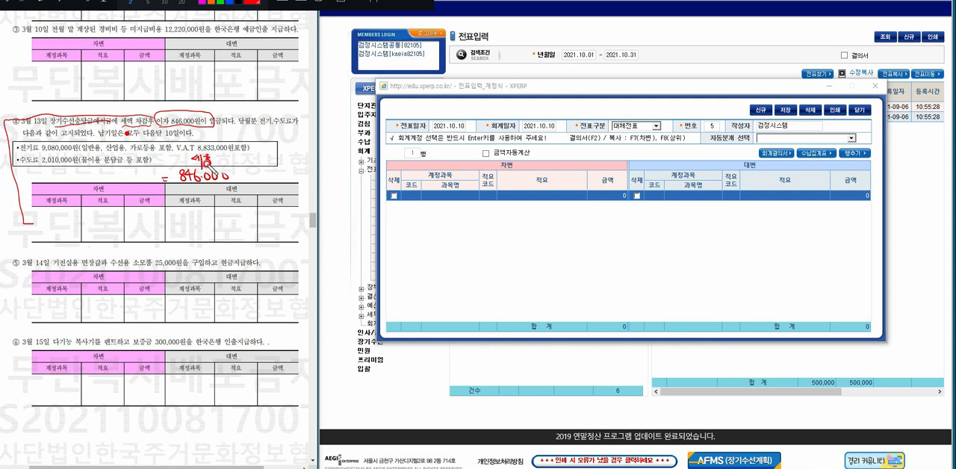
Handwrite the pre-tax interest formula with a circled X and the 15.4% tax rate split into 14% + 1.4%.
mouse_move(83, 171)
mouse_down()
mouse_move(94, 180)
mouse_move(84, 180)
mouse_move(97, 171)
mouse_move(89, 167)
mouse_move(114, 179)
mouse_move(110, 193)
mouse_move(138, 189)
mouse_move(107, 194)
mouse_up()
click(132, 192)
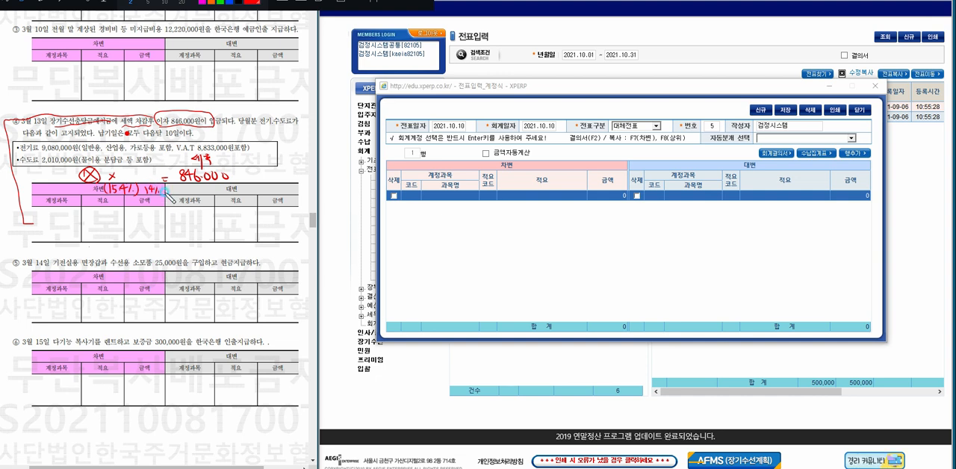
drag(167, 192, 179, 192)
drag(91, 190, 138, 180)
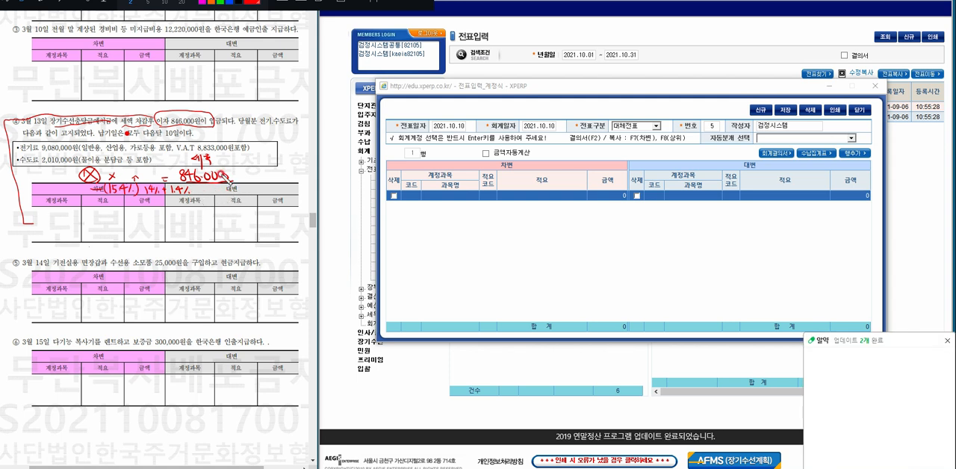
Dismiss the update pop-up and sketch a box beside question ④ showing 100% with 15.4% marked off.
mouse_move(265, 143)
mouse_down()
mouse_move(264, 152)
mouse_move(278, 144)
mouse_up()
mouse_move(280, 154)
mouse_down()
mouse_move(292, 139)
mouse_move(287, 154)
mouse_up()
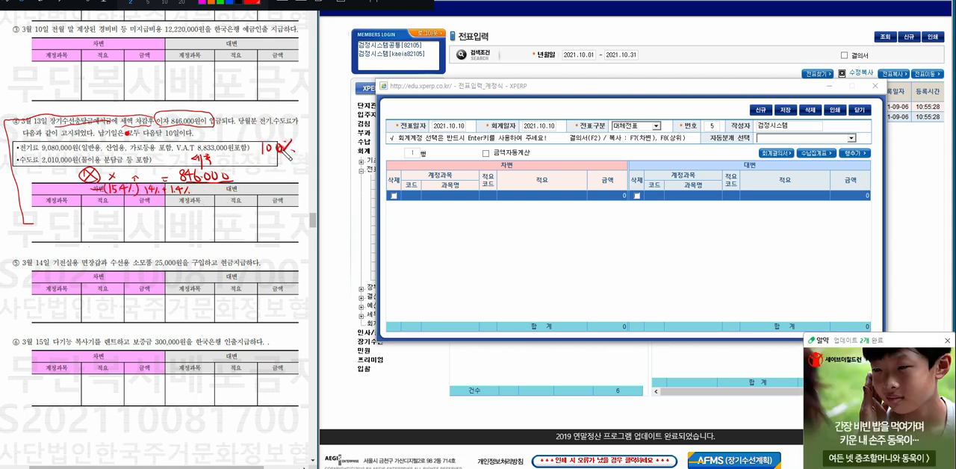
click(946, 341)
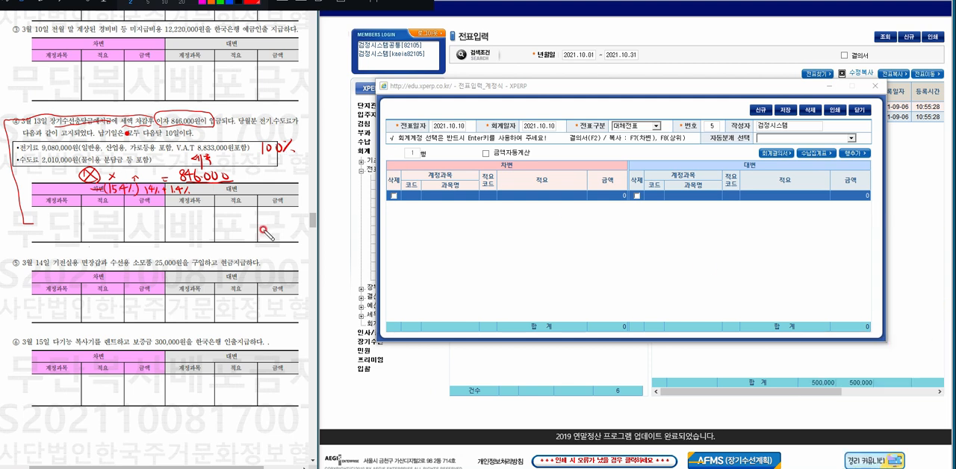
mouse_move(254, 128)
mouse_down()
mouse_move(249, 187)
mouse_move(306, 124)
mouse_move(304, 180)
mouse_move(251, 183)
mouse_move(304, 181)
mouse_up()
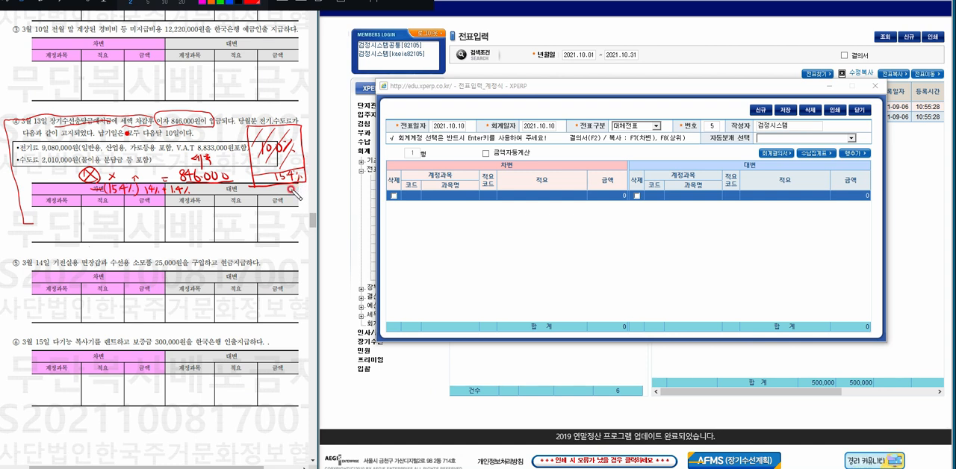
Complete the handwritten formula with 84.6%, draw an arrow back to the X, and write 1,000,000 as the pre-tax interest.
mouse_move(130, 167)
mouse_down()
mouse_move(125, 178)
mouse_move(133, 167)
mouse_move(135, 182)
mouse_move(153, 178)
mouse_up()
click(141, 176)
click(162, 178)
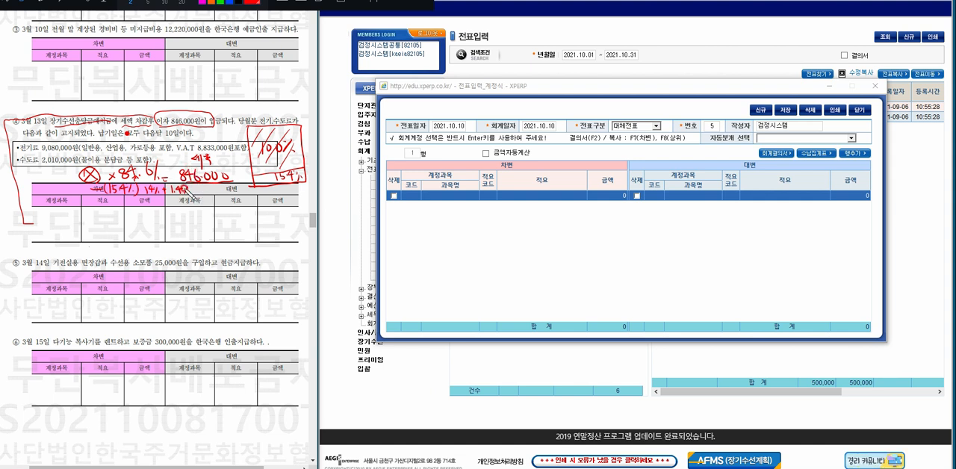
mouse_move(192, 183)
mouse_down()
mouse_move(194, 199)
mouse_move(91, 204)
mouse_up()
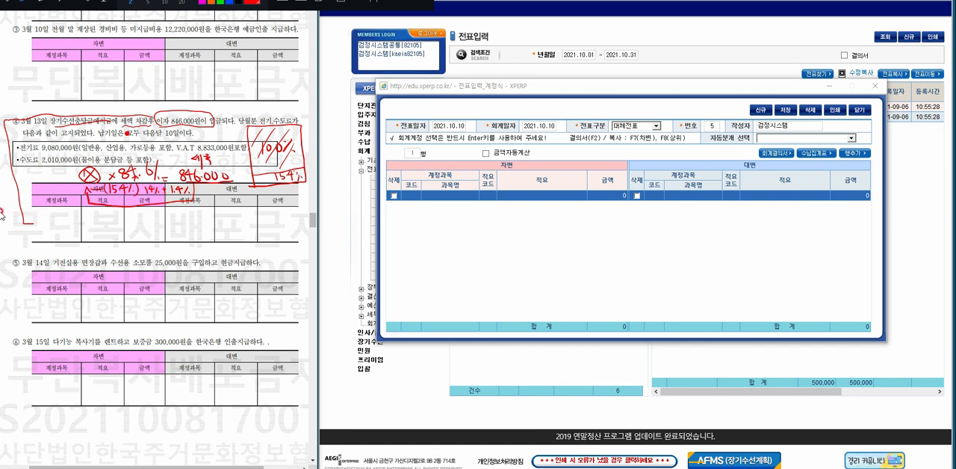
mouse_move(23, 169)
mouse_down()
mouse_move(29, 180)
mouse_move(42, 176)
mouse_move(34, 171)
mouse_up()
drag(40, 176, 62, 171)
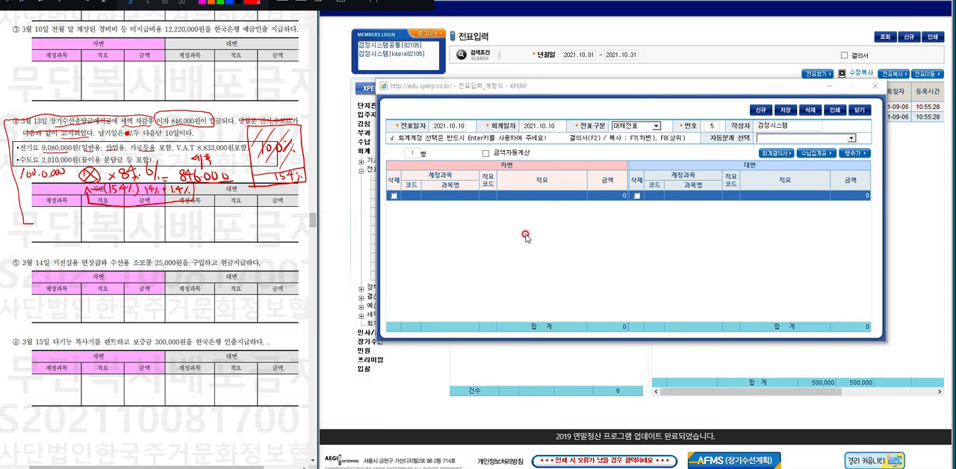
Look up accounts starting with 장기 and set the first debit line's account to 장기수선충당금예치금 (202).
click(453, 195)
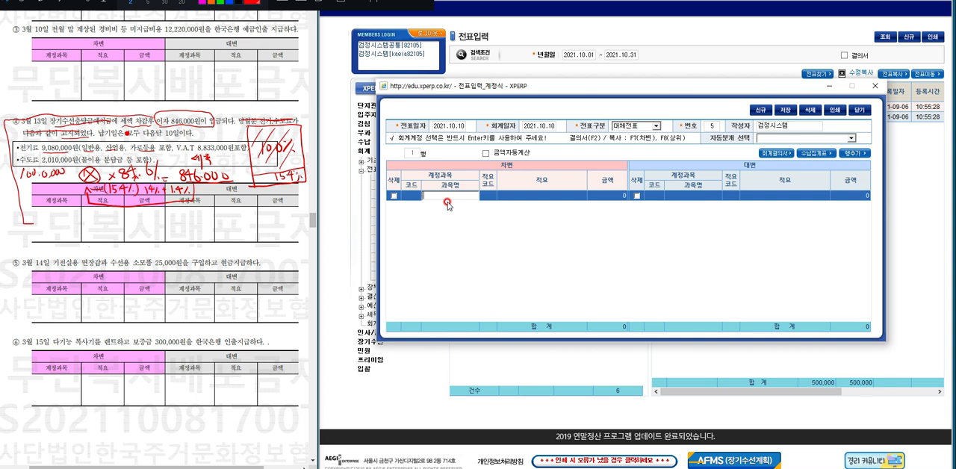
text(장기)
key(Return)
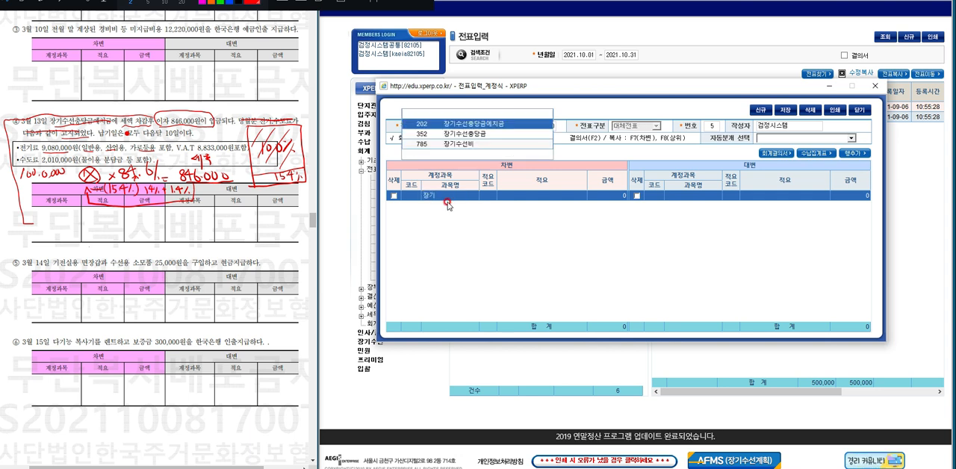
key(Down)
key(Down)
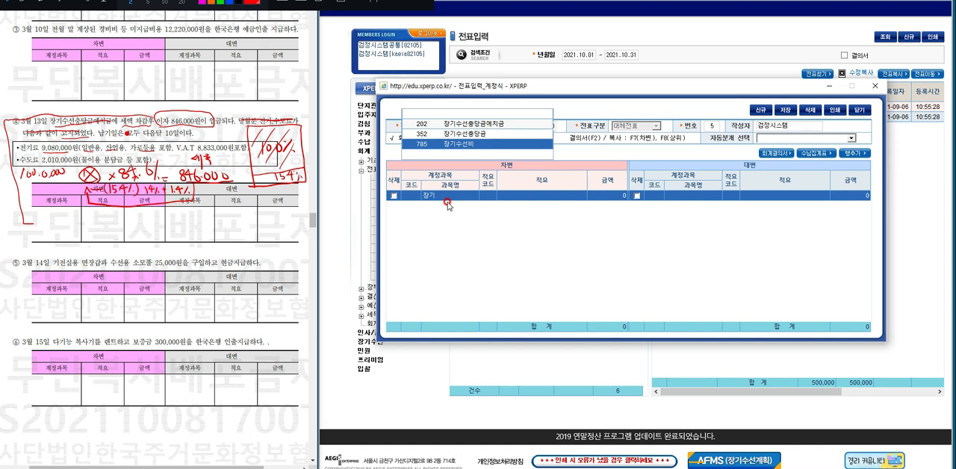
key(Up)
key(Up)
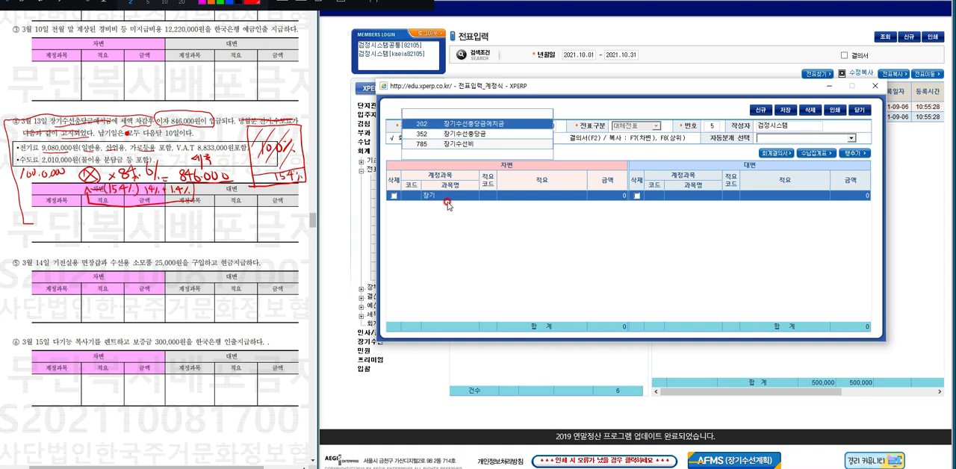
key(Return)
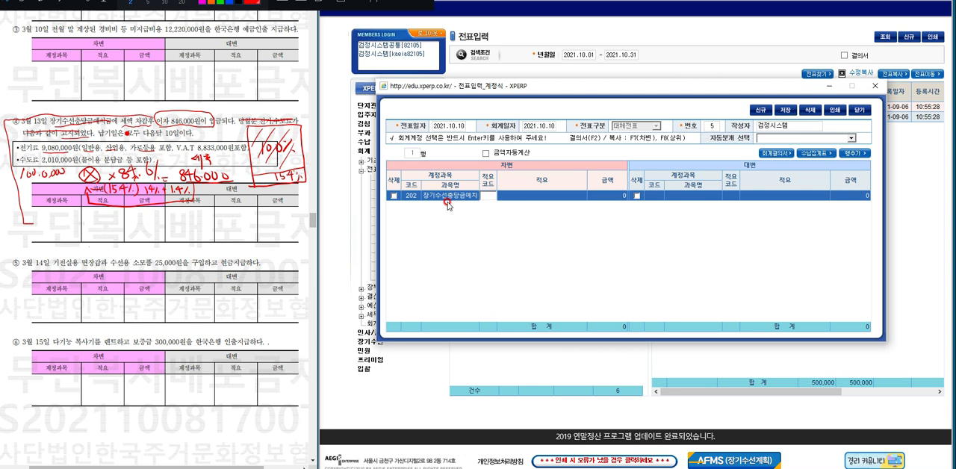
Give the first debit line the description 이자수익 and the amount 846,000.
key(Return)
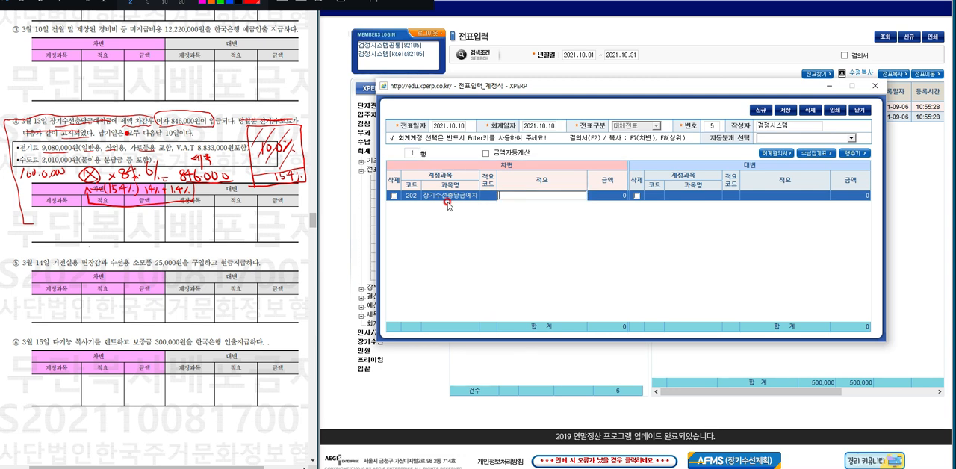
key(Return)
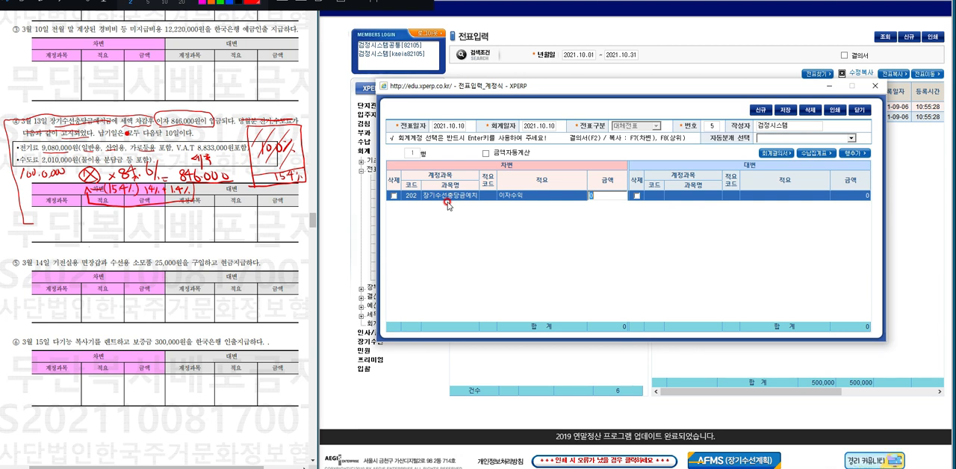
text(46,)
text(000)
key(Return)
key(Return)
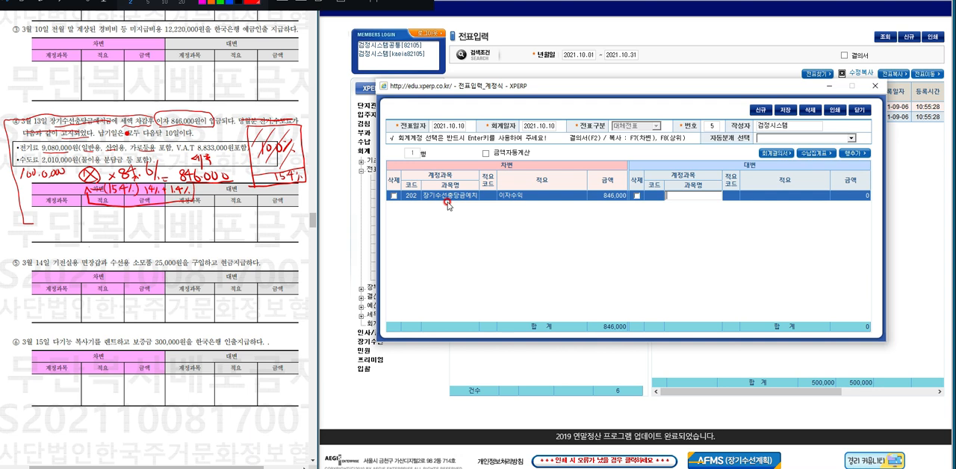
Enter 예치이자수익 (661) as the first credit account, copy the debit line's description, and set the amount to 1,000,000.
text(예치이자)
key(Return)
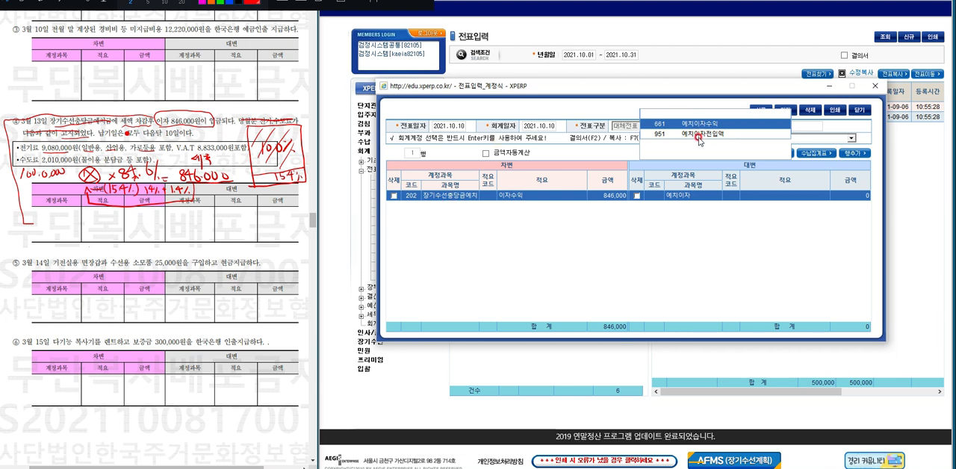
key(Return)
key(Return)
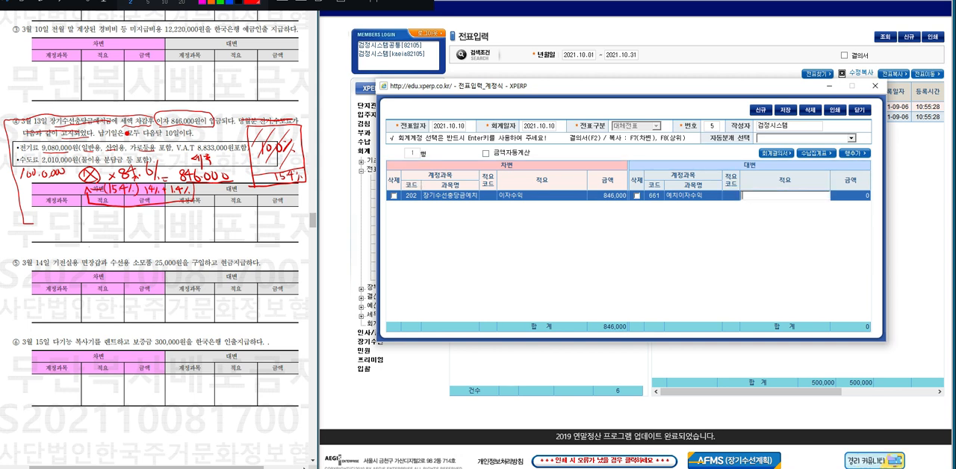
key(F7)
key(Return)
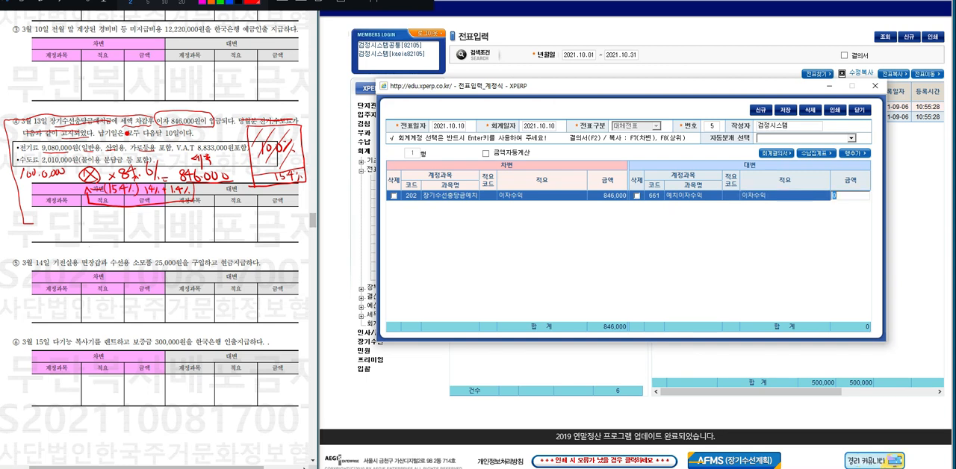
text(1)
text(000,000)
key(Return)
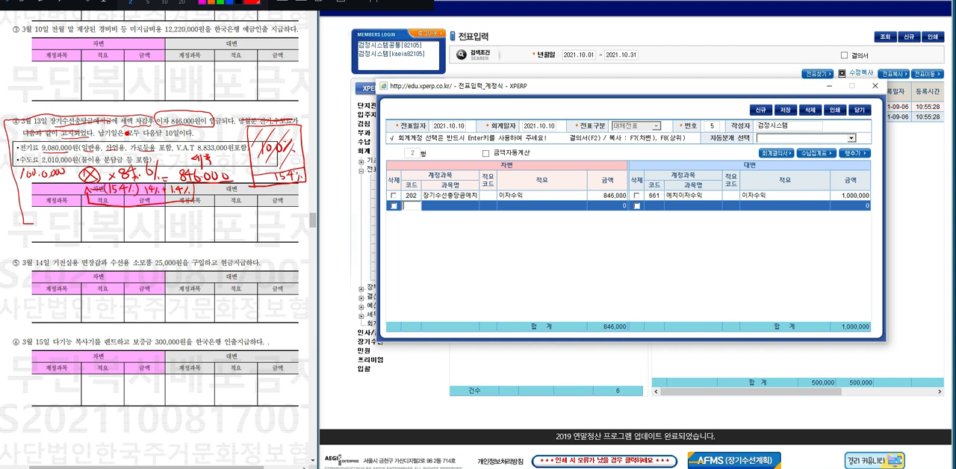
Add a second debit line with account code 141 (선납법인세등).
text(141)
key(Return)
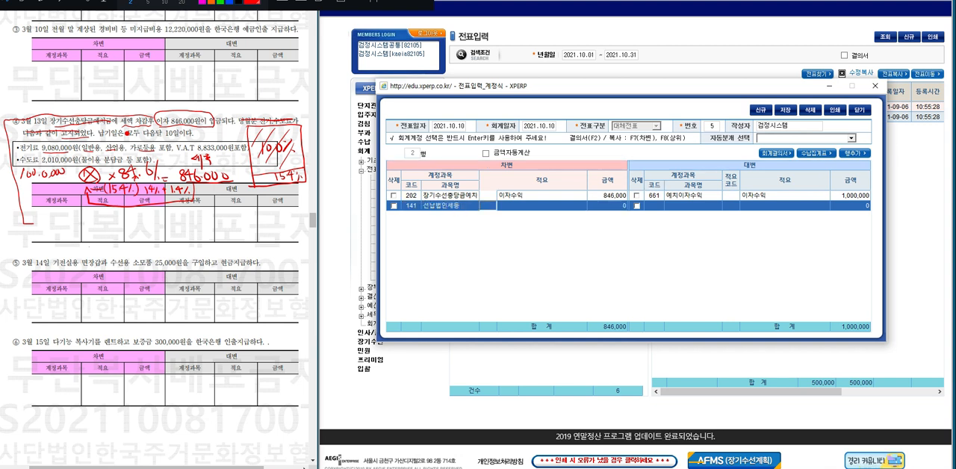
key(Return)
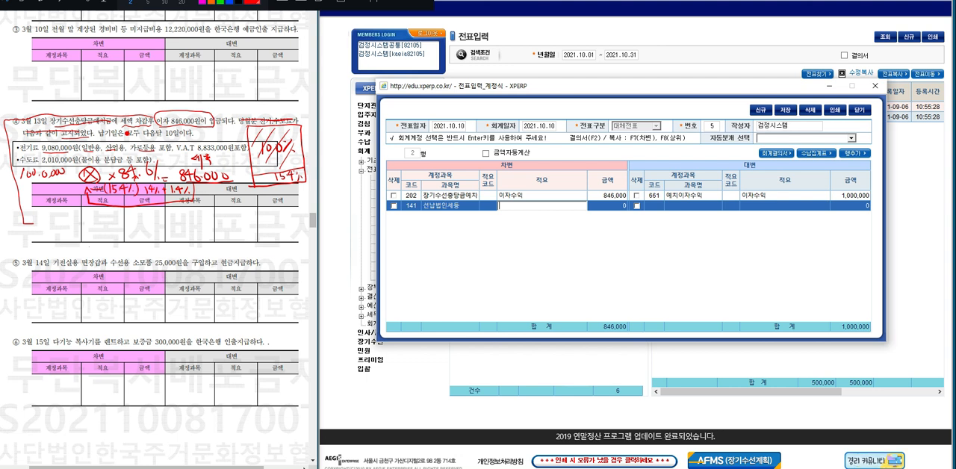
Describe the second debit line as 법인세와 지방세 선납 and set its amount to 154,000.
text(법인세와 지방세 선납)
key(Return)
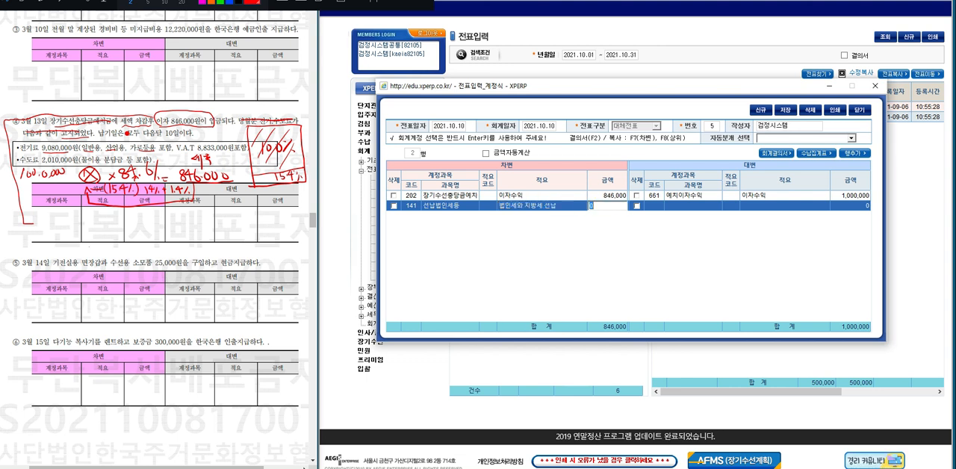
text(154000)
key(Return)
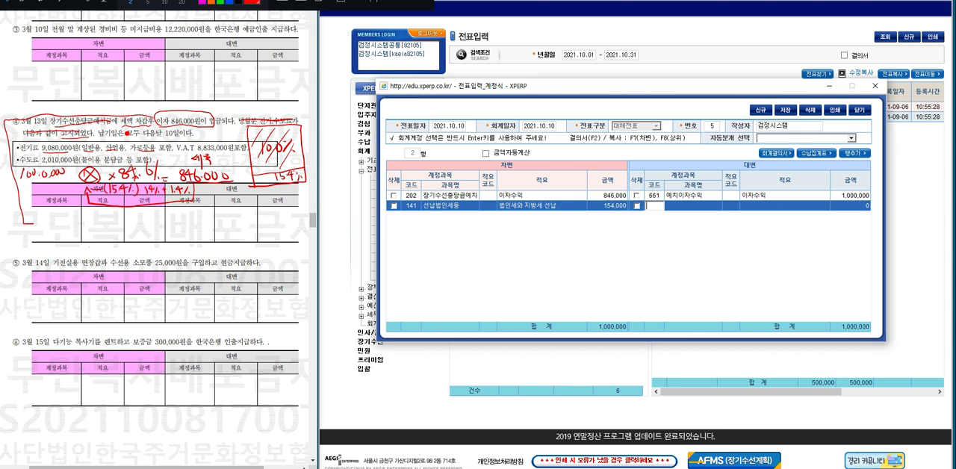
Look up 장기수선 for the second credit line and choose the account 장기수선충당금 (352).
key(Return)
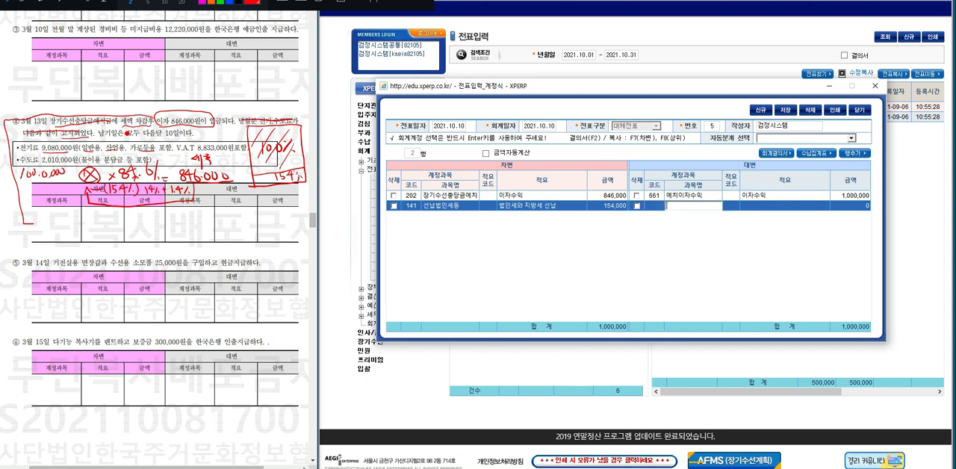
text(장)
text(ㄱ)
text(수선)
key(Return)
key(Return)
text(장기수선)
key(Return)
double_click(697, 135)
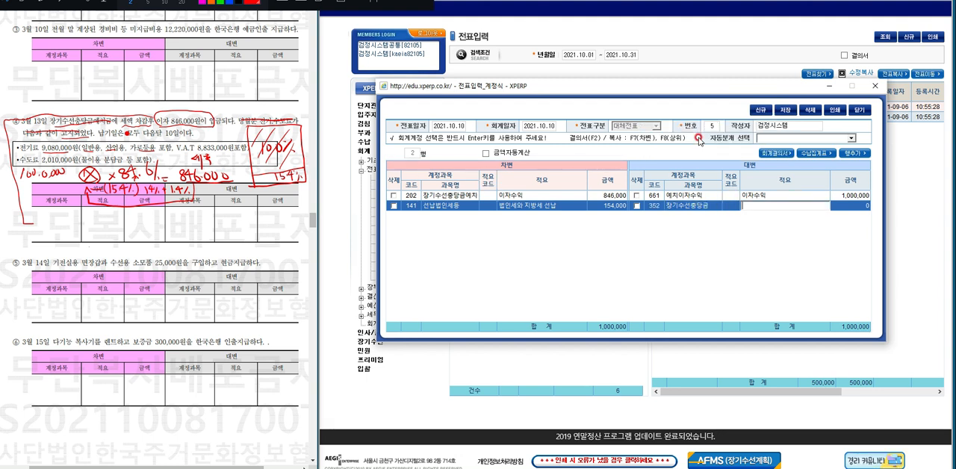
Copy the description from the credit line above into the 장기수선충당금 line and set its amount to 846,000.
key(Return)
key(F8)
key(Return)
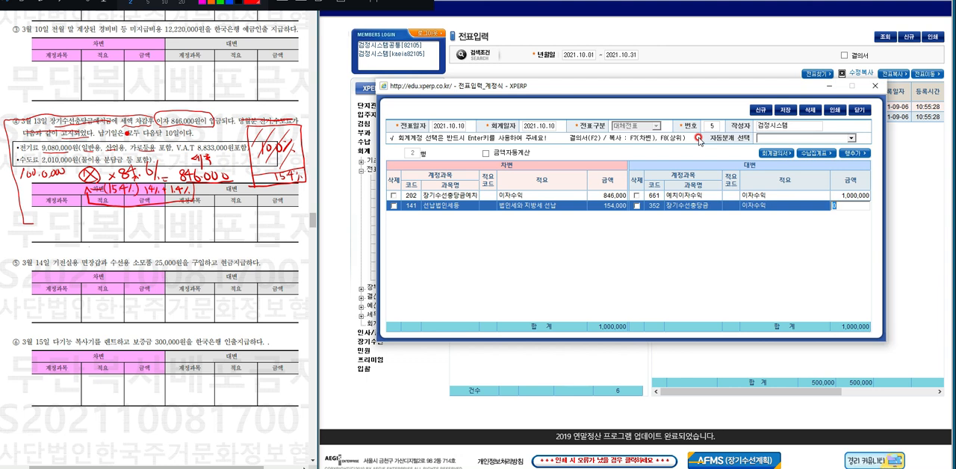
text(846000)
key(Return)
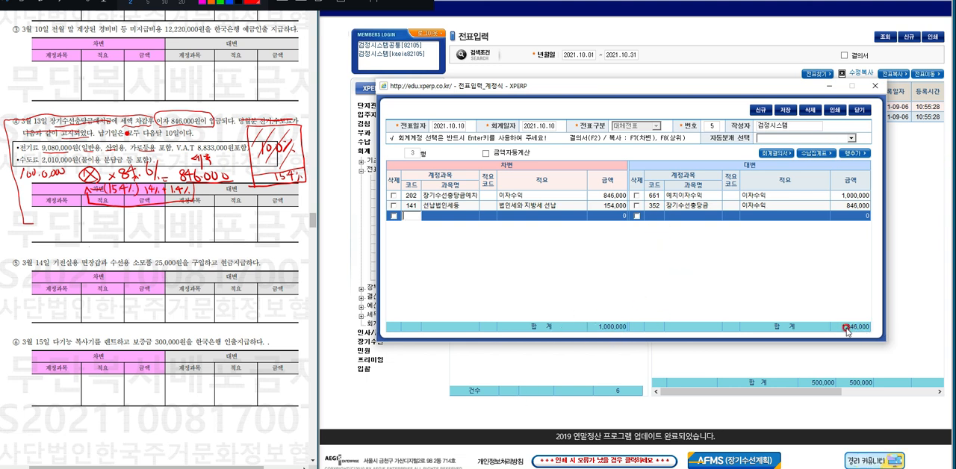
Look up 예치이자 for a third debit line and choose the account 예치이자전입액 (951).
click(457, 219)
click(458, 218)
text(예치)
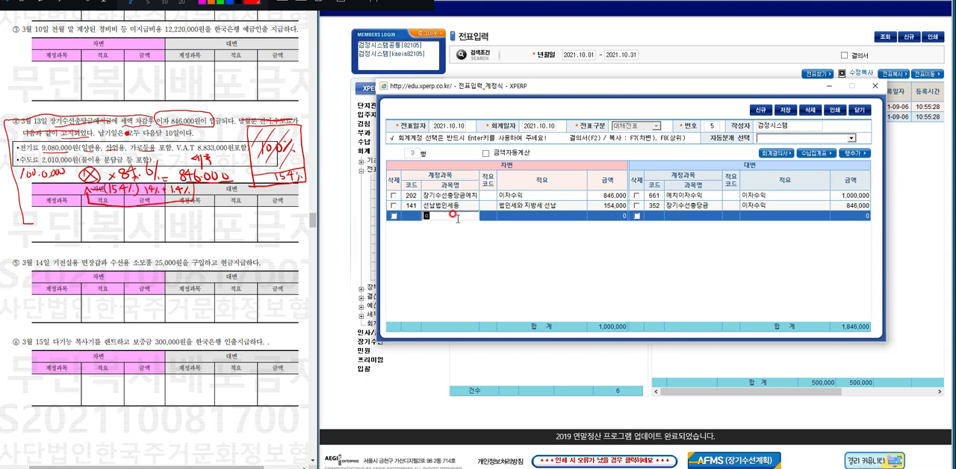
text(이자)
key(Return)
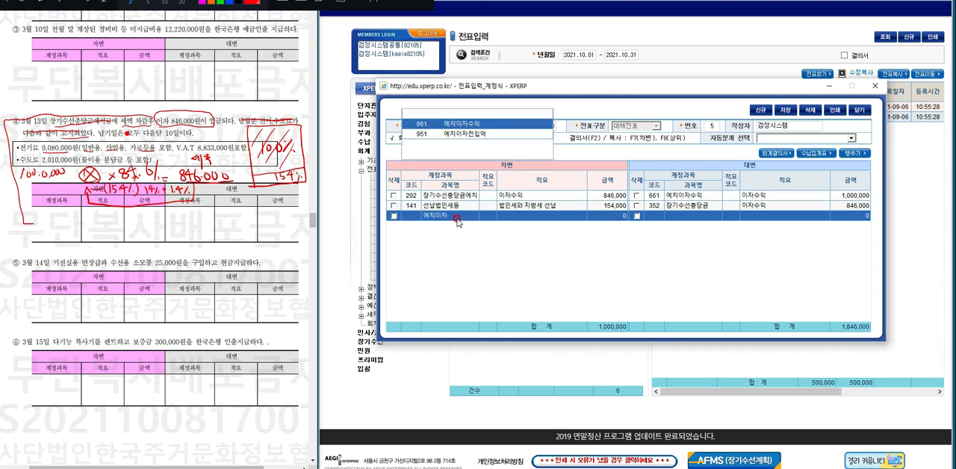
key(Down)
key(Return)
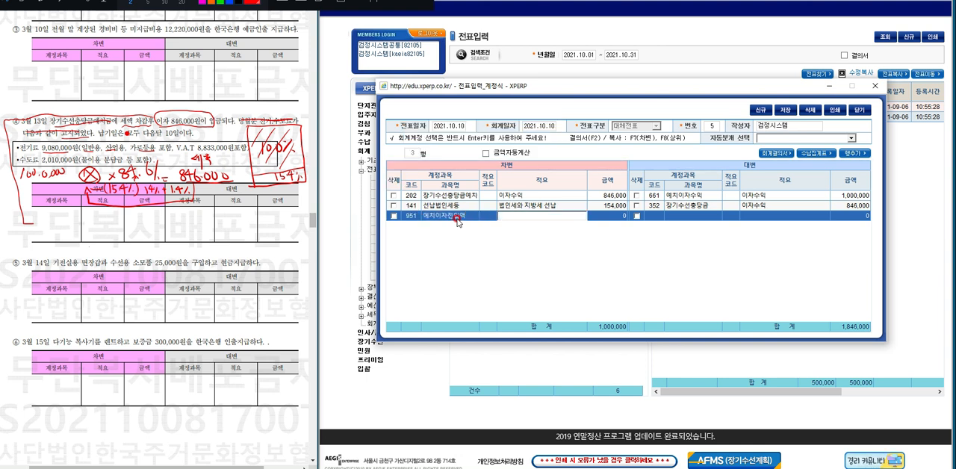
Describe the 예치이자전입액 line as 이자수익 장기수선적립 with an amount of 846,000, and save the voucher.
text(이자)
text(수익 장기)
text(수선충)
text(립)
key(Return)
text(846,0)
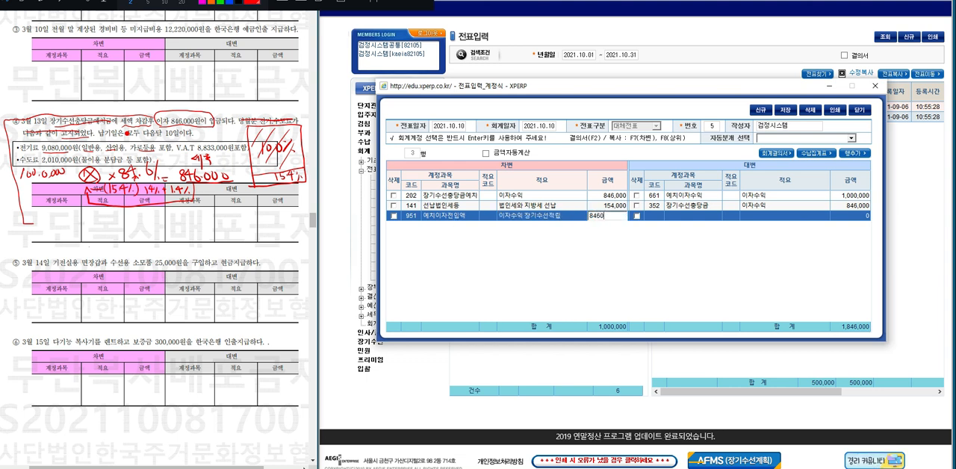
text(00)
key(Return)
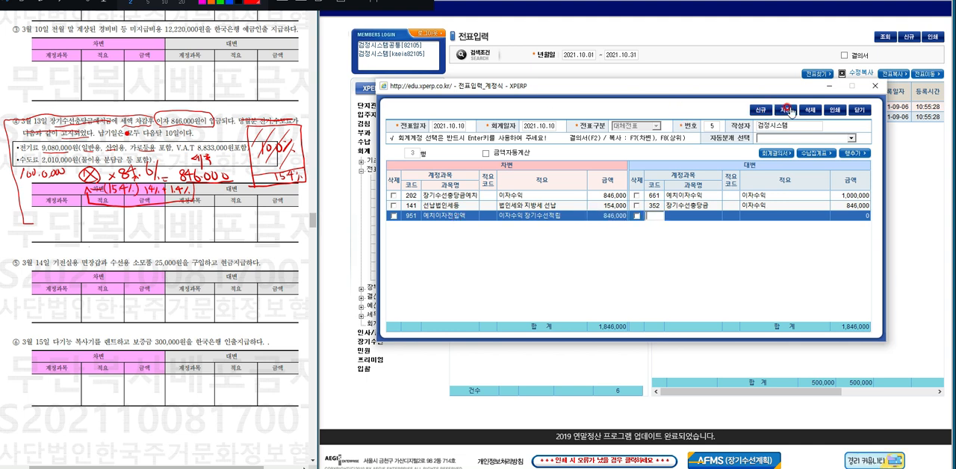
click(788, 110)
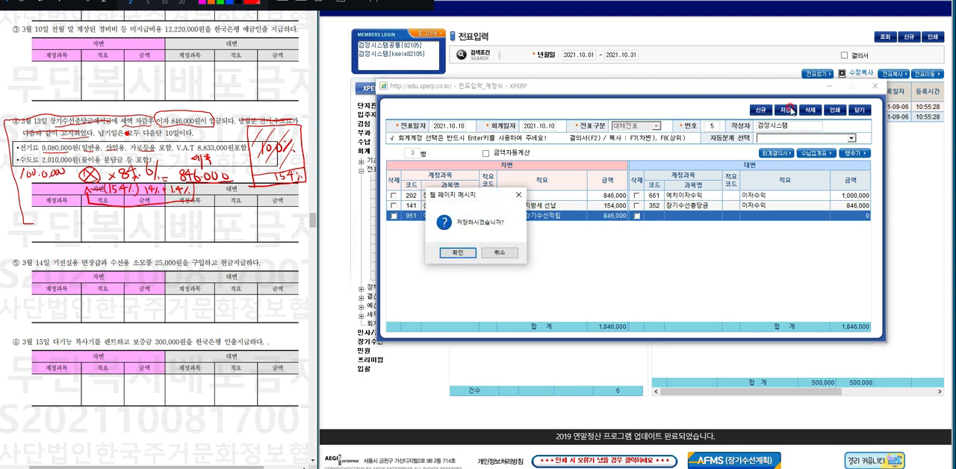
key(Return)
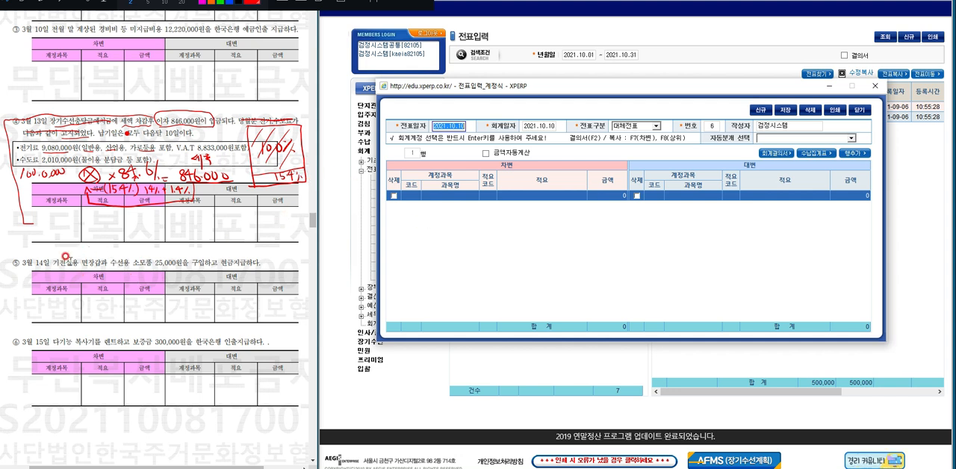
click(431, 195)
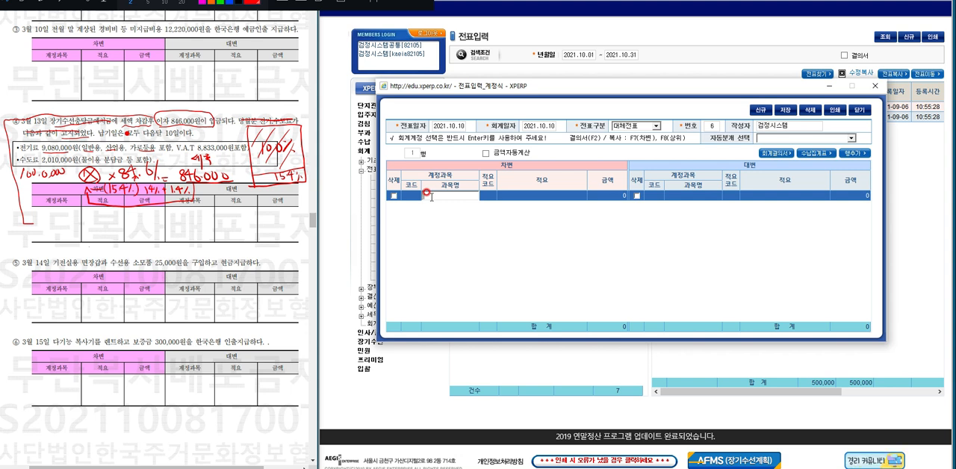
text(수선유지비)
key(Return)
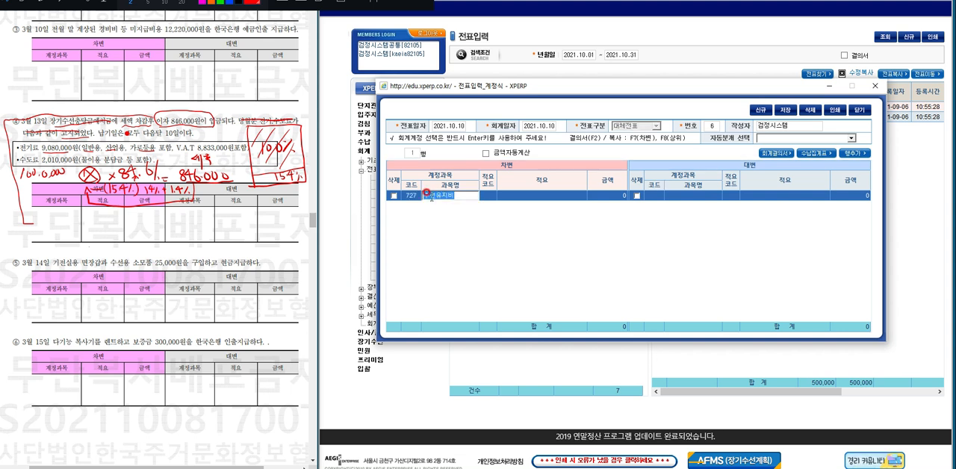
key(Return)
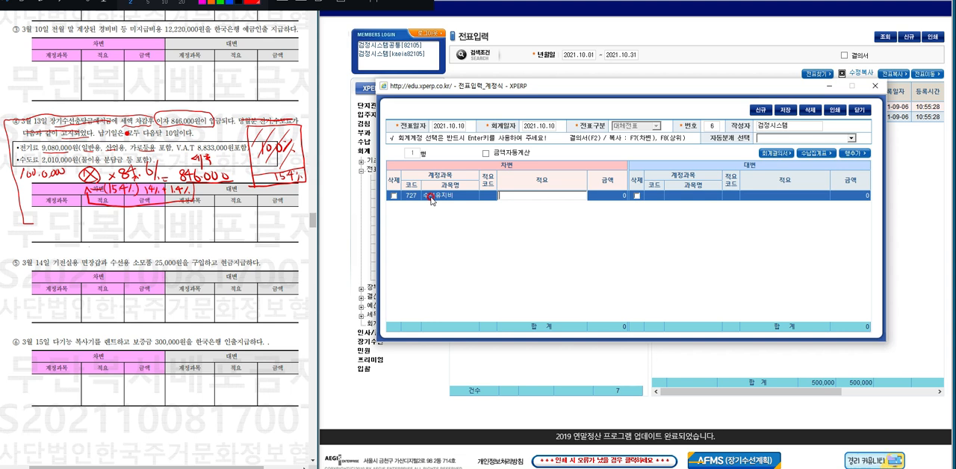
text(기전실 면장갑)
key(Return)
text(25)
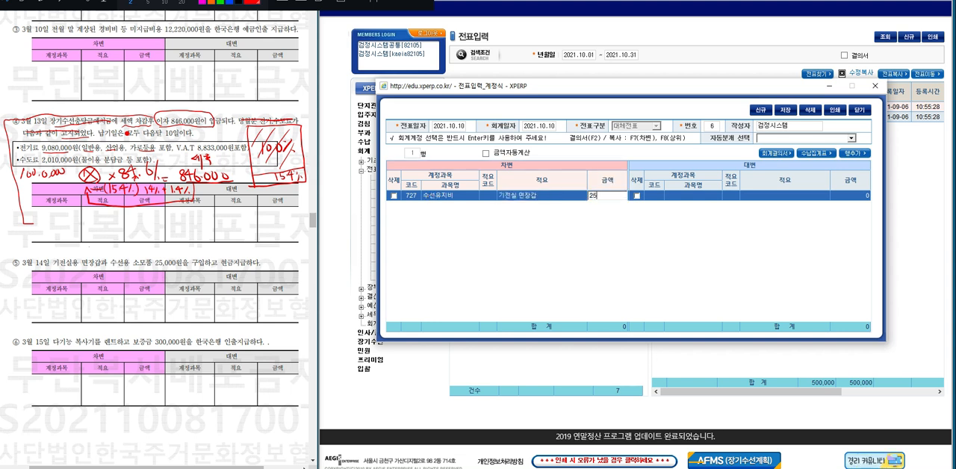
text(000)
click(759, 110)
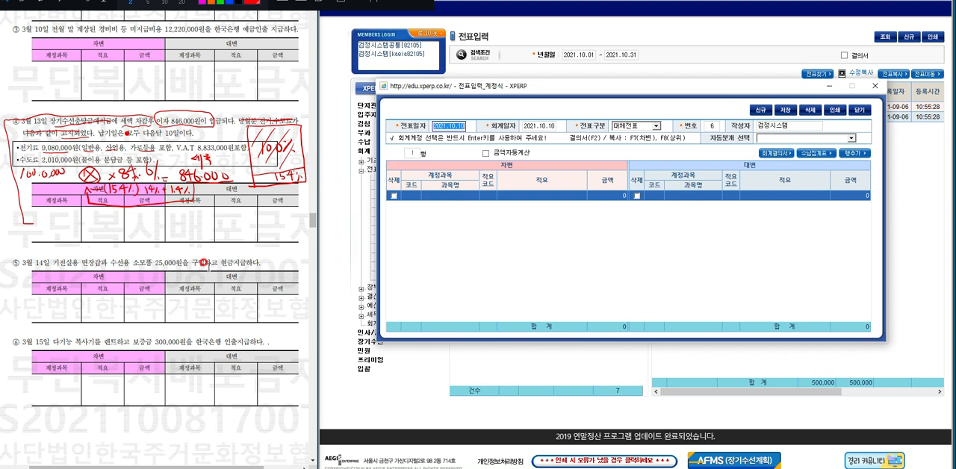
Change the blank voucher's type to 출금전표 and enter 수선유지비 (727) as the first line's account.
click(656, 129)
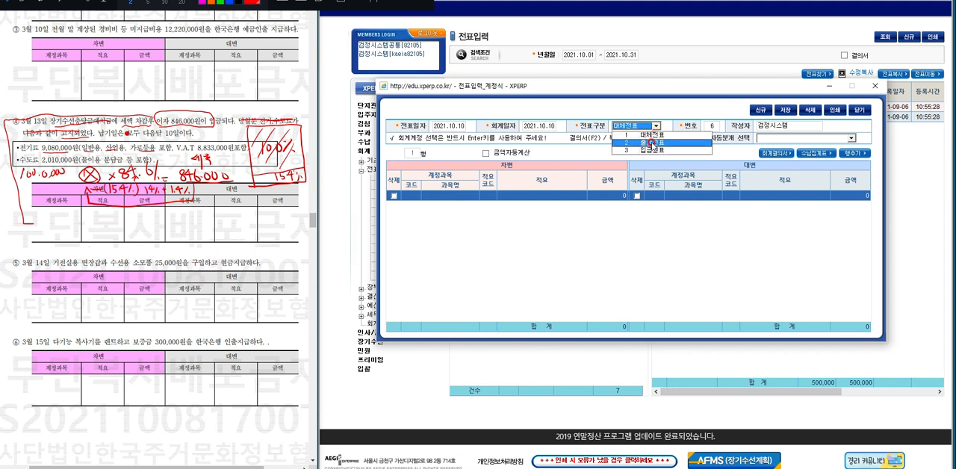
click(652, 142)
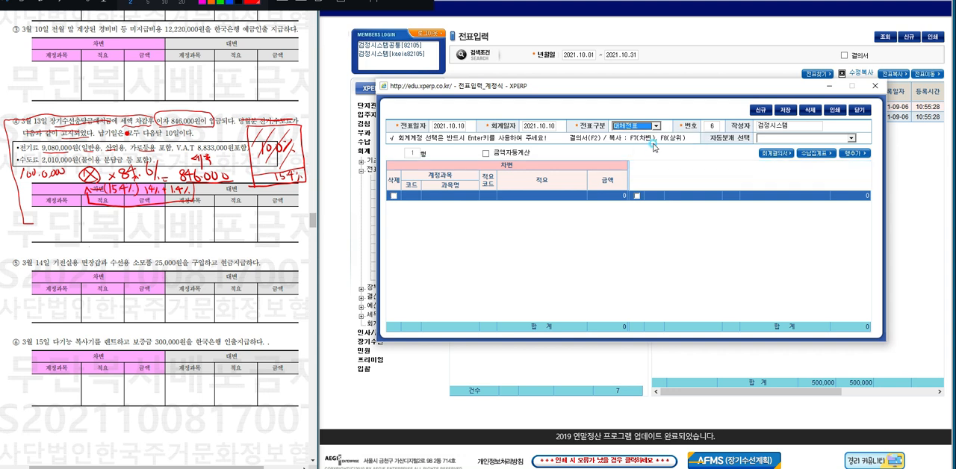
click(432, 196)
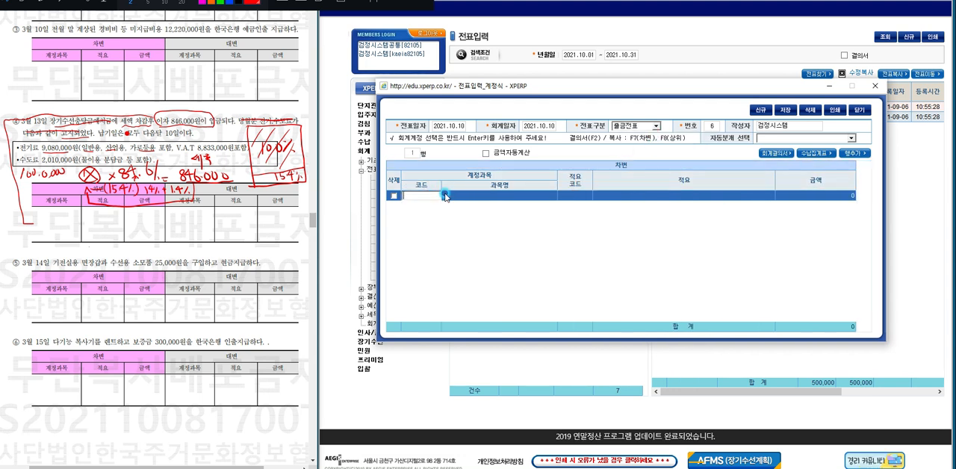
click(446, 196)
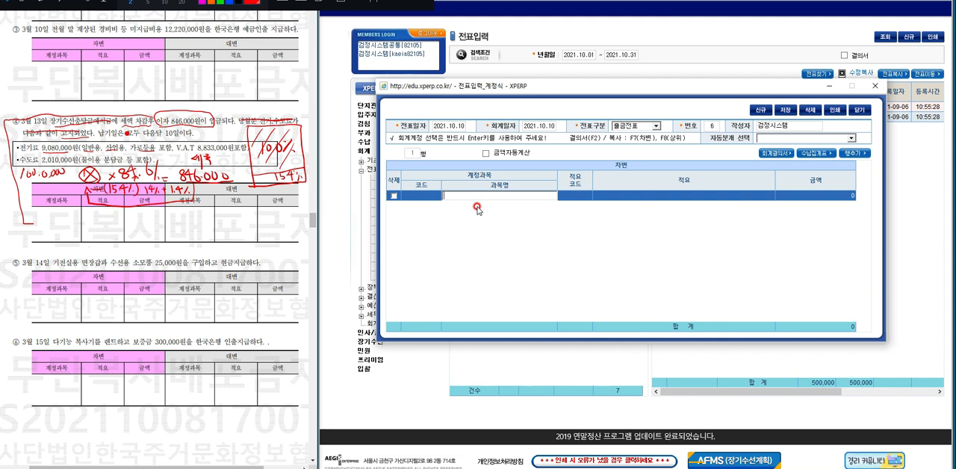
text(수선유지비)
key(Return)
key(Return)
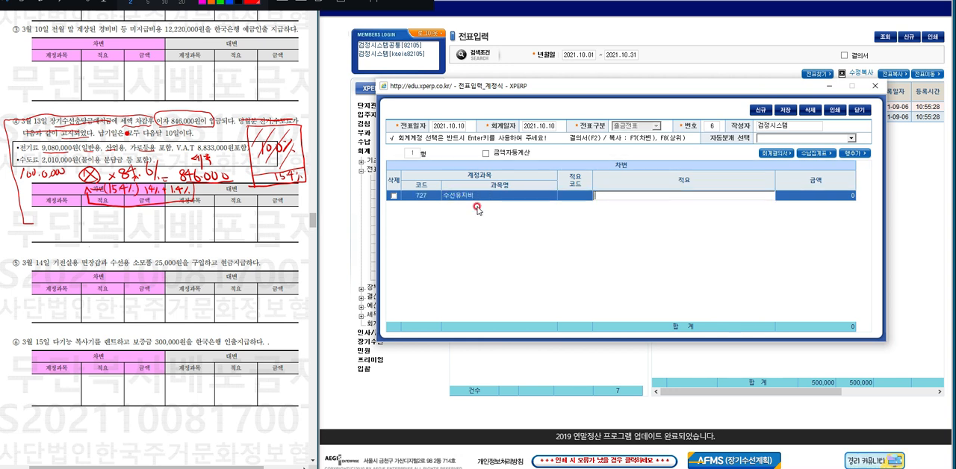
Describe the 수선유지비 line as 기전실용 면장갑 and set its amount to 25,000.
text(기전실)
text(용 면자)
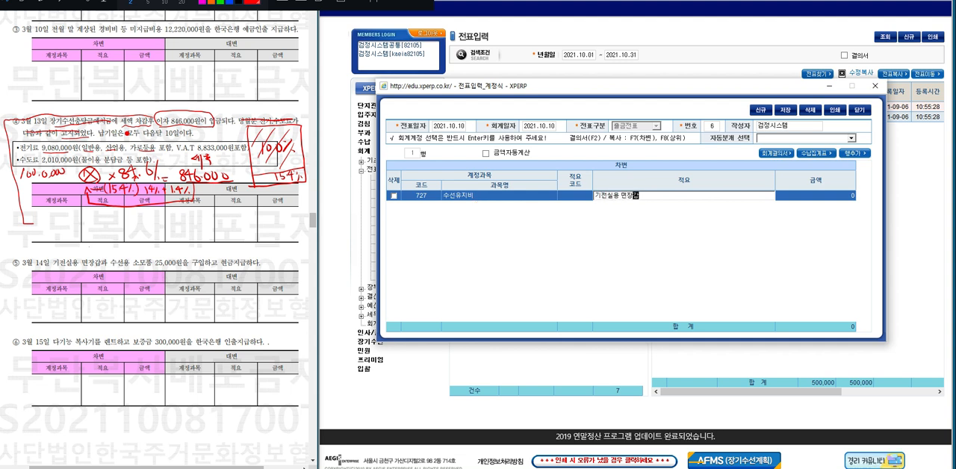
text(갑)
key(Return)
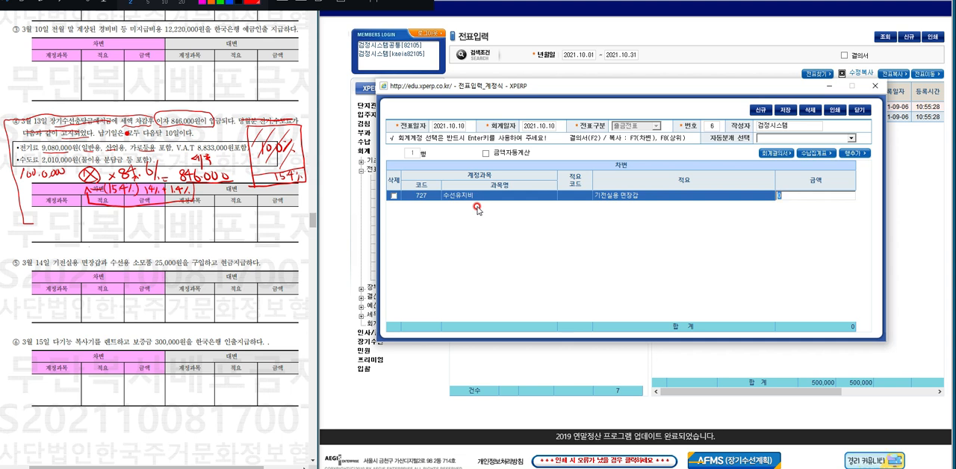
text(25,000)
key(Return)
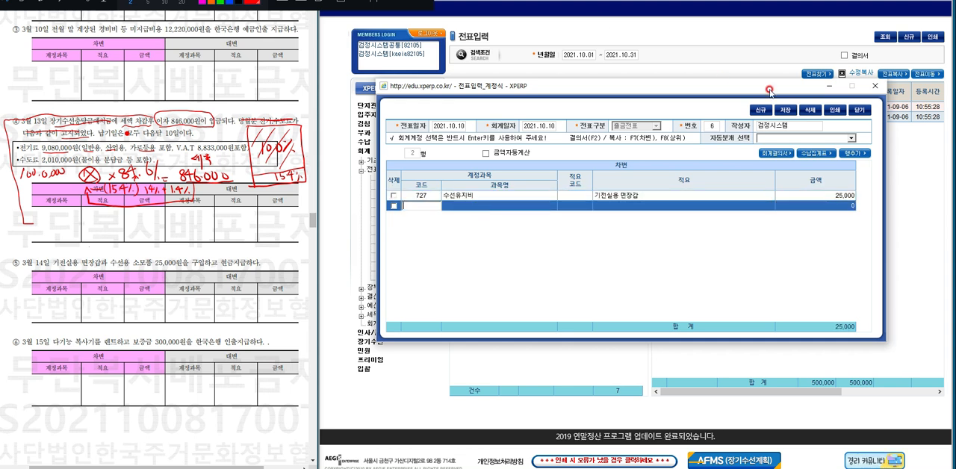
Set the payment voucher's date to 2021.10.14 and try to save it.
click(449, 125)
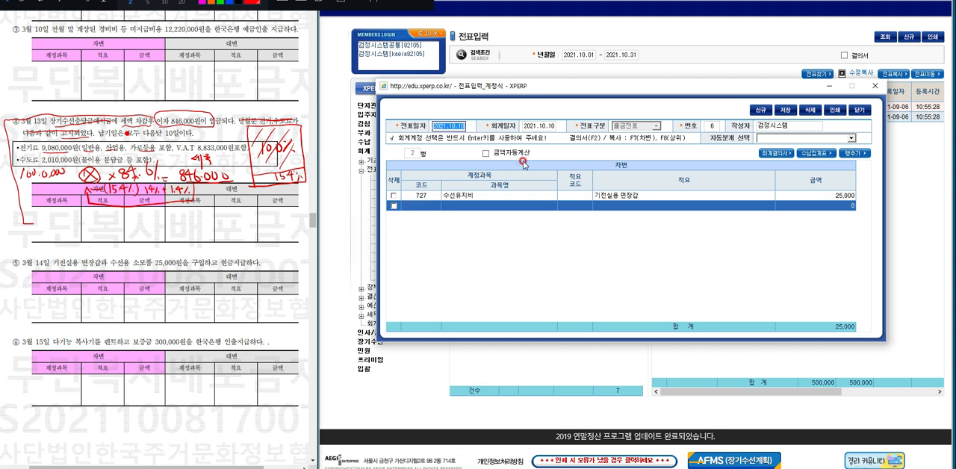
text(14)
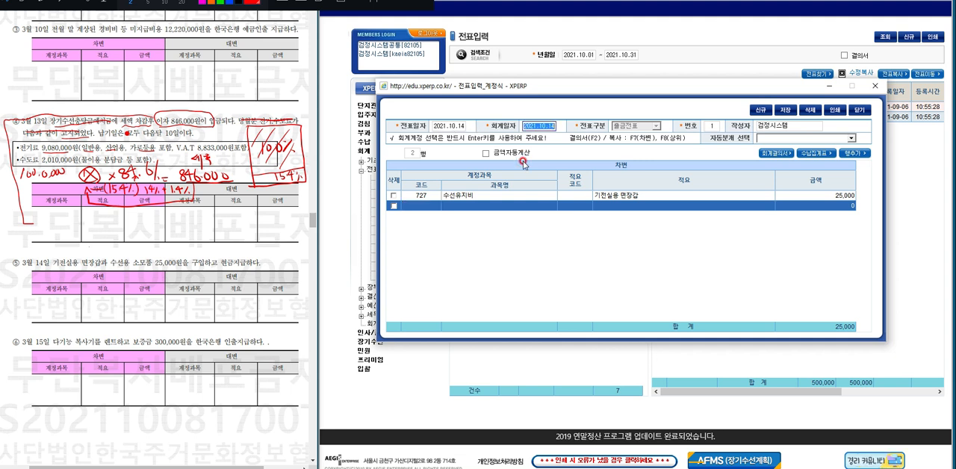
key(Return)
click(789, 112)
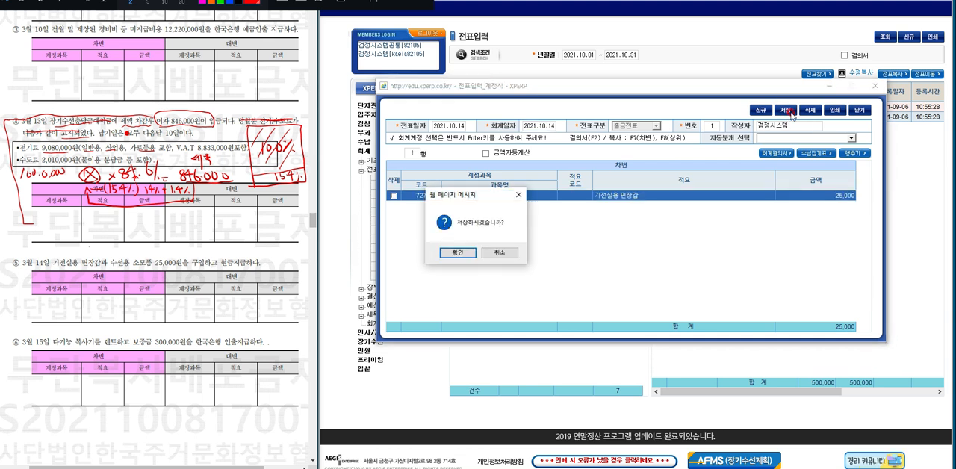
key(Return)
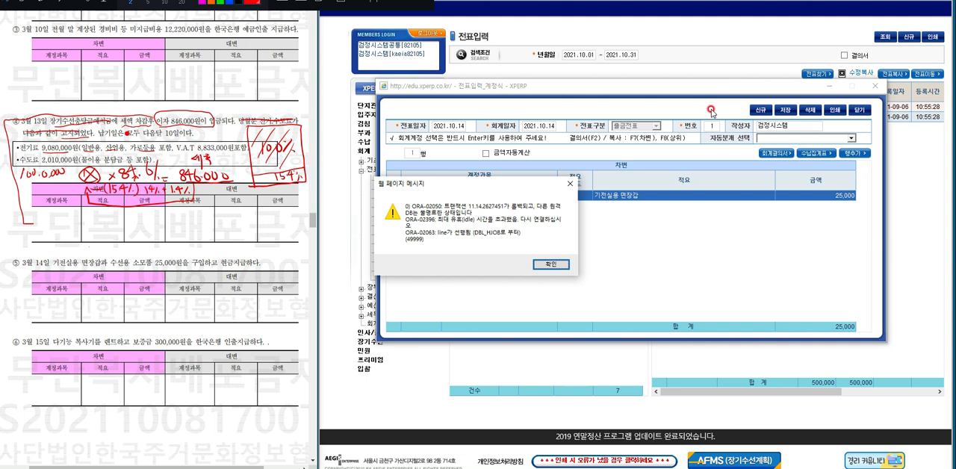
Discard the unsaved voucher and reopen a blank voucher form from the refreshed voucher list, placed clear of the exam paper.
click(544, 265)
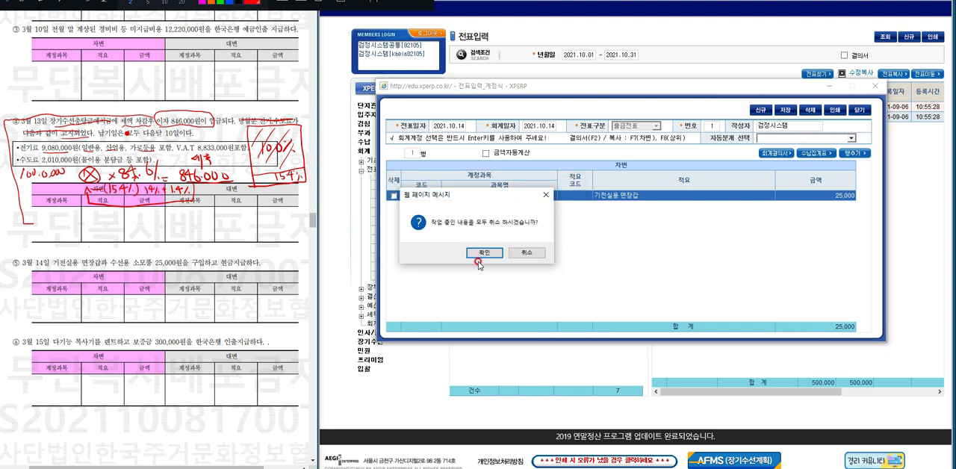
click(484, 254)
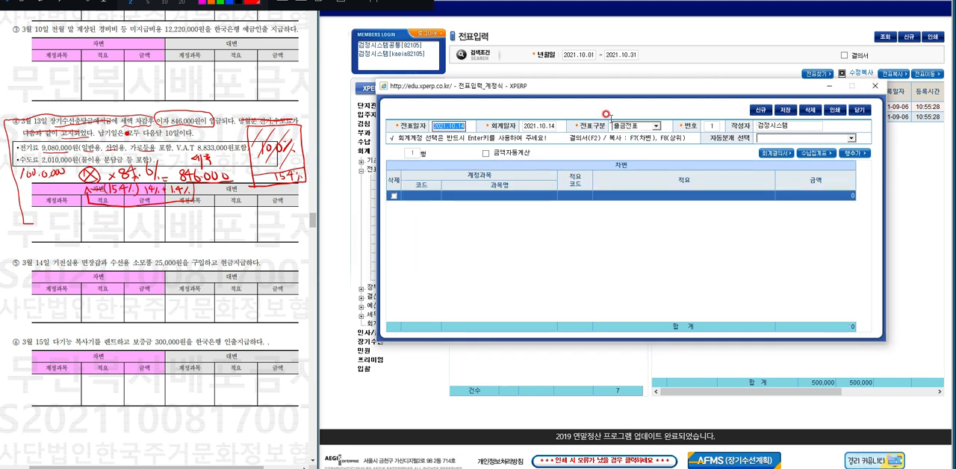
click(875, 86)
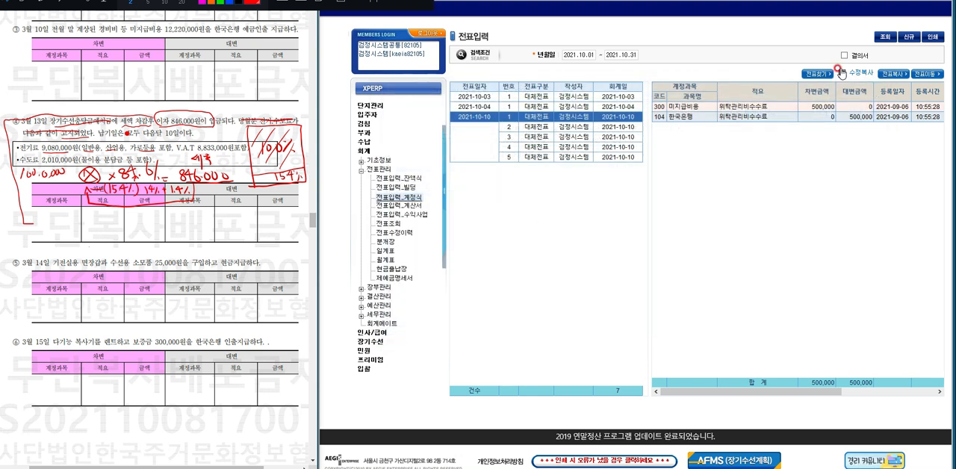
click(882, 39)
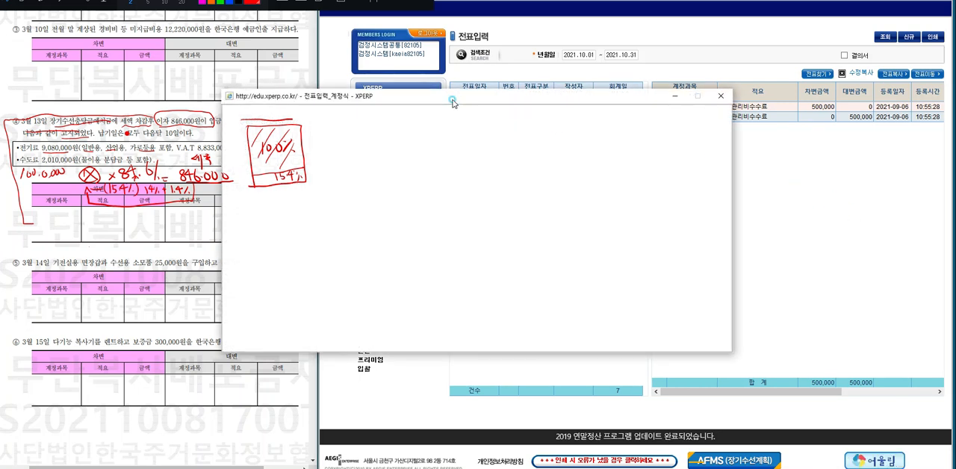
drag(452, 101, 573, 114)
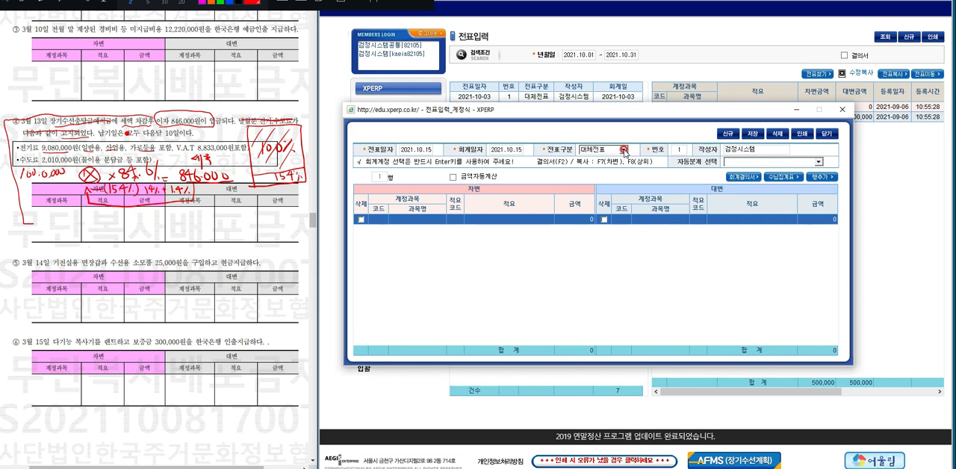
Set the new voucher's type to 출금전표 and enter the account 수선유지비 (727) on its first line.
click(624, 149)
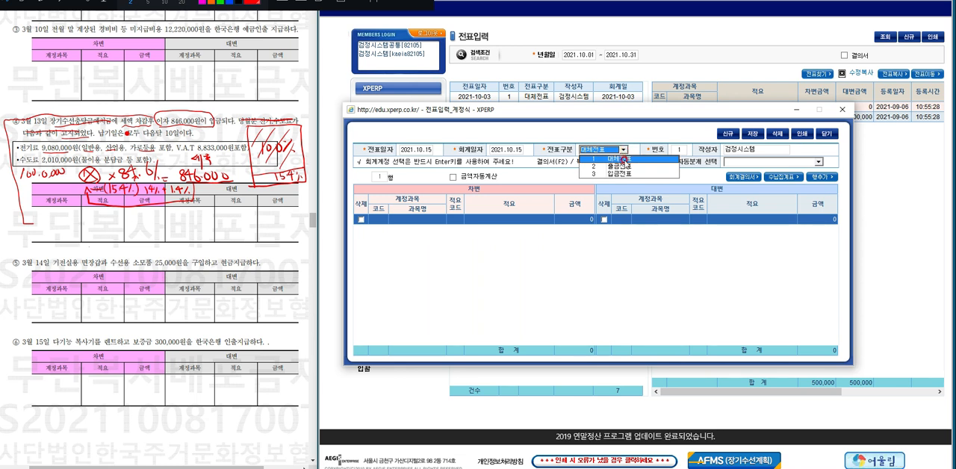
click(621, 166)
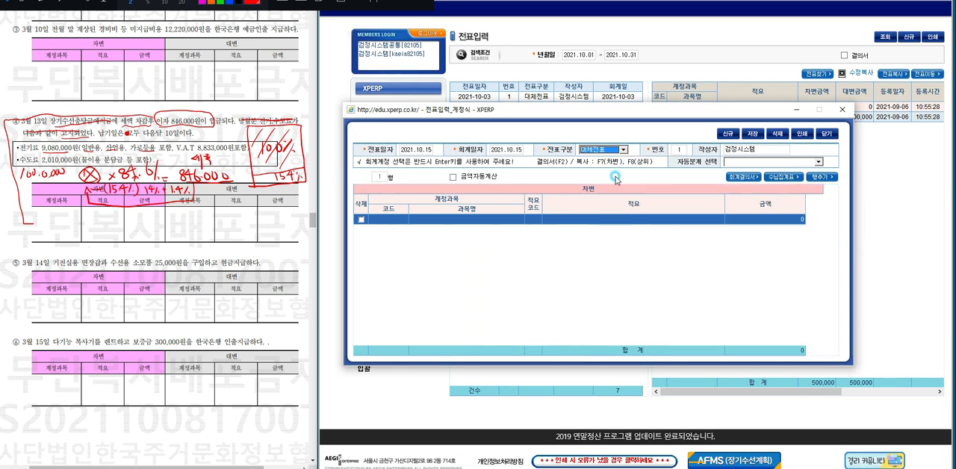
click(455, 223)
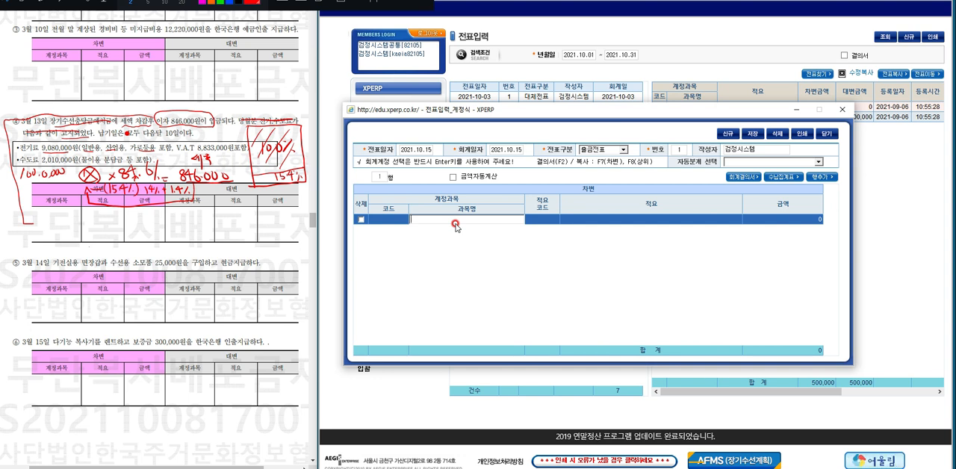
text(수선유지비)
key(Return)
Describe the 수선유지비 line as 기전실용면장갑 and set its amount to 25,000.
text(기전시)
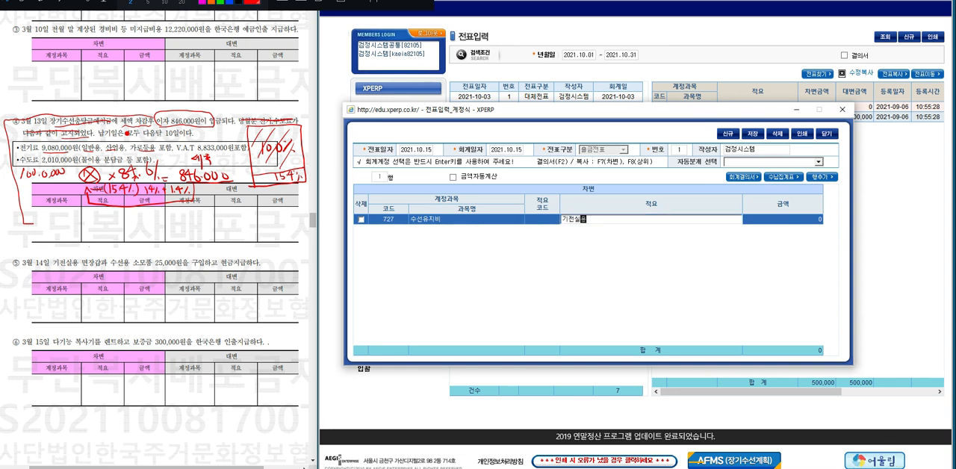
text(용면ㅈㅏㅂ)
key(Return)
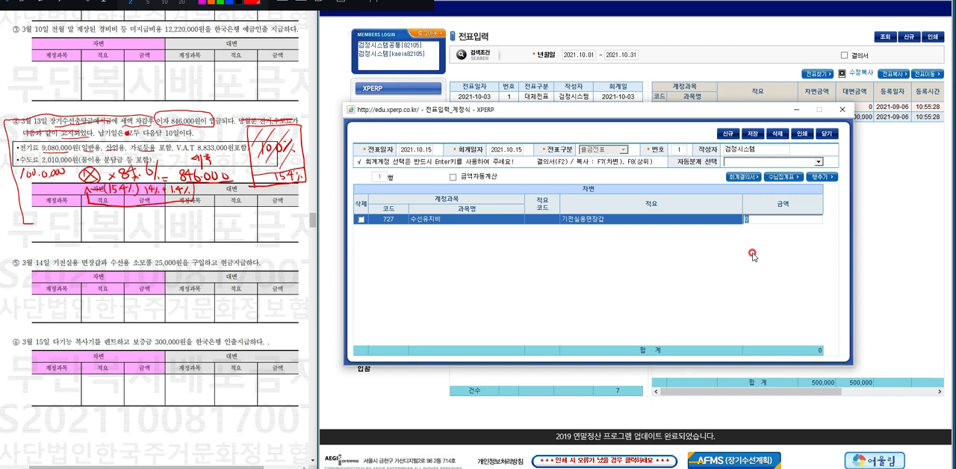
text(25,000)
key(Return)
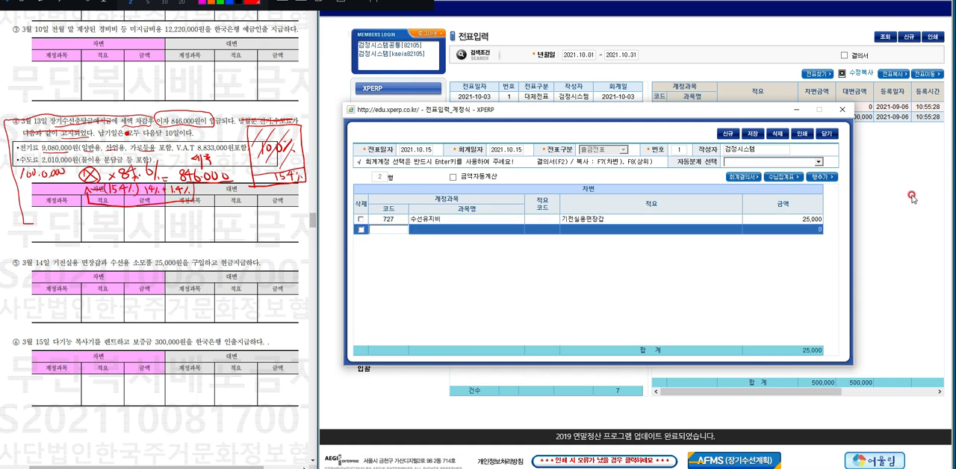
Save the 수선유지비 payment voucher and close the voucher form.
click(749, 134)
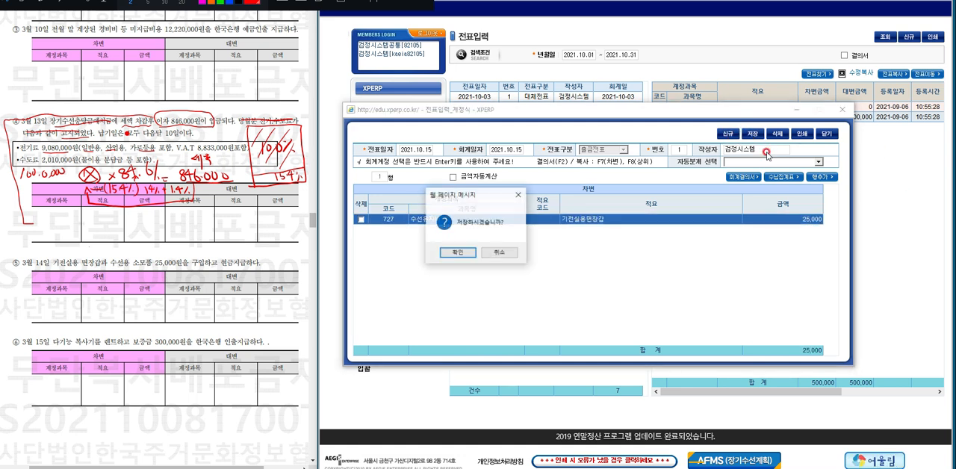
key(Return)
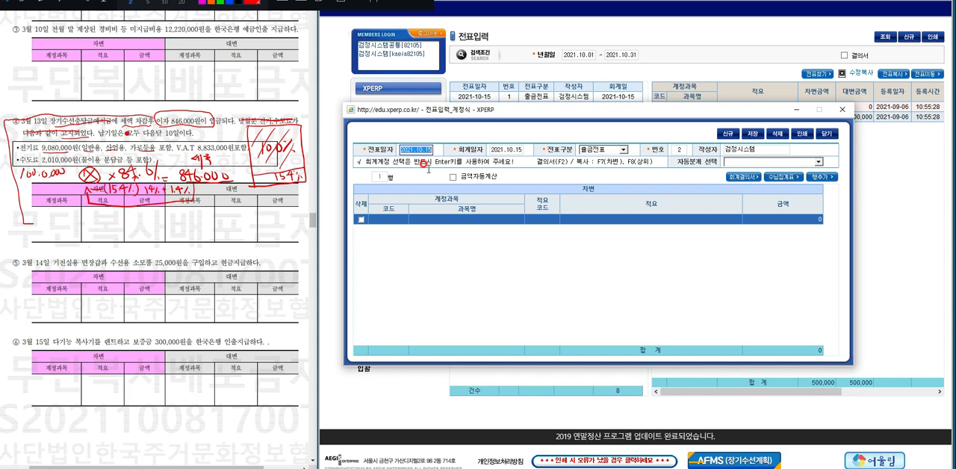
mouse_move(525, 111)
mouse_down()
mouse_move(598, 290)
mouse_move(520, 116)
mouse_up()
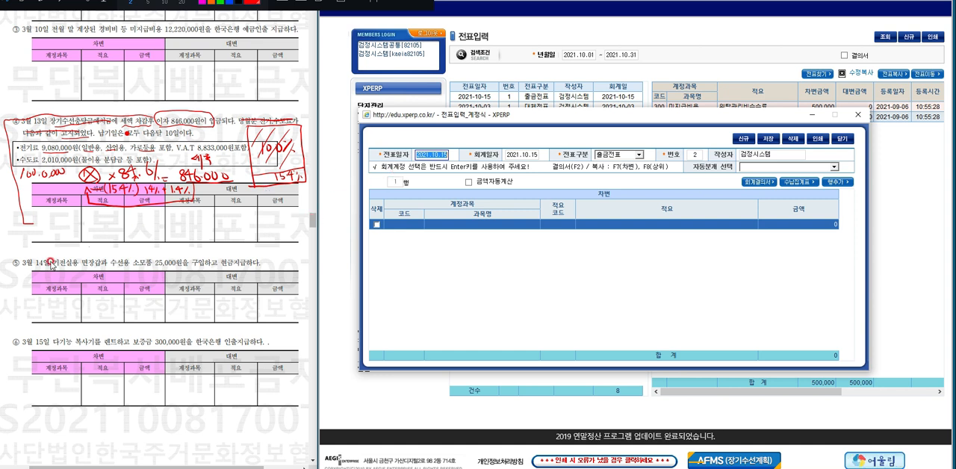
click(857, 115)
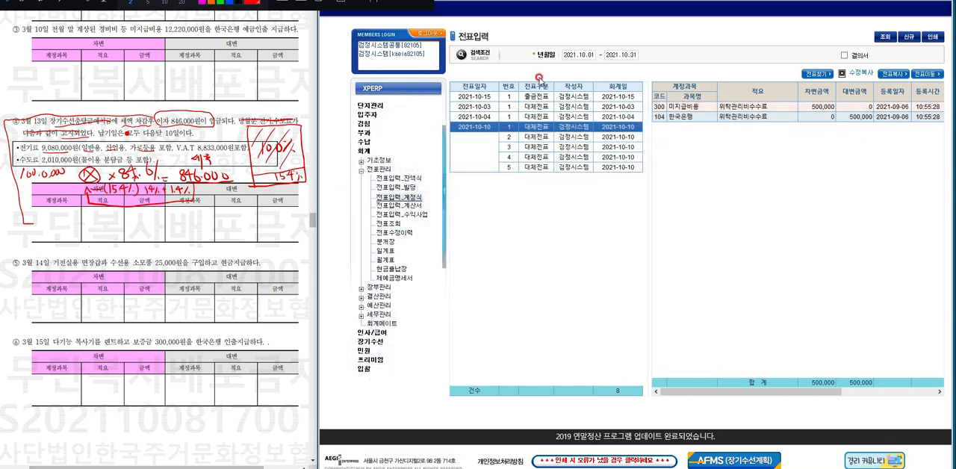
Move the saved 출금전표 voucher to voucher date and accounting date 2021.10.14 as number 1.
double_click(469, 97)
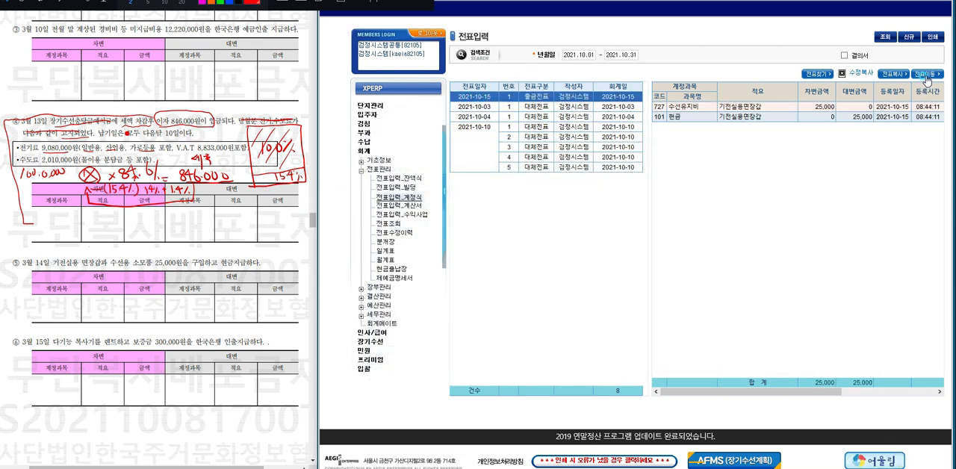
click(506, 253)
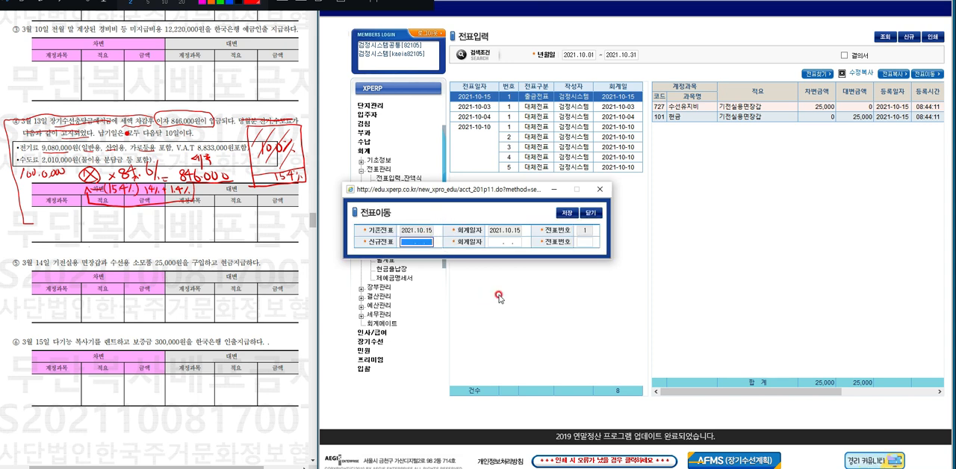
text(10.14)
key(Return)
text(1014)
key(Return)
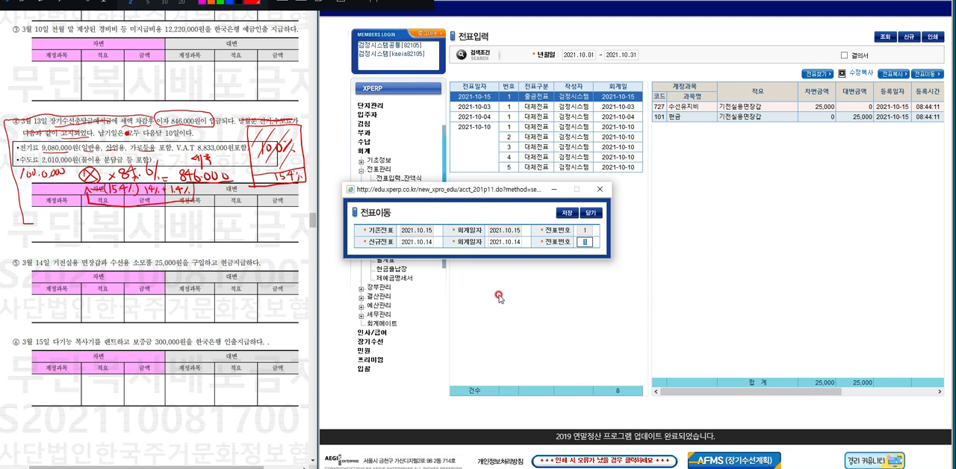
click(565, 215)
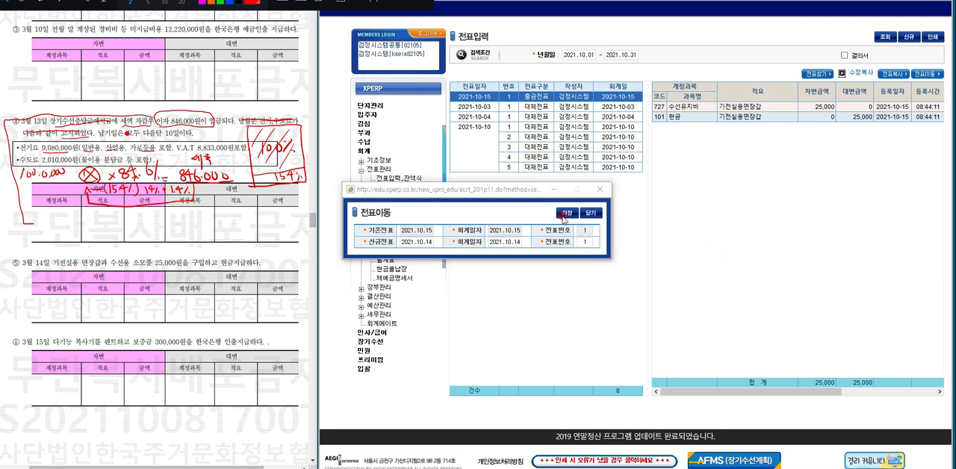
key(Return)
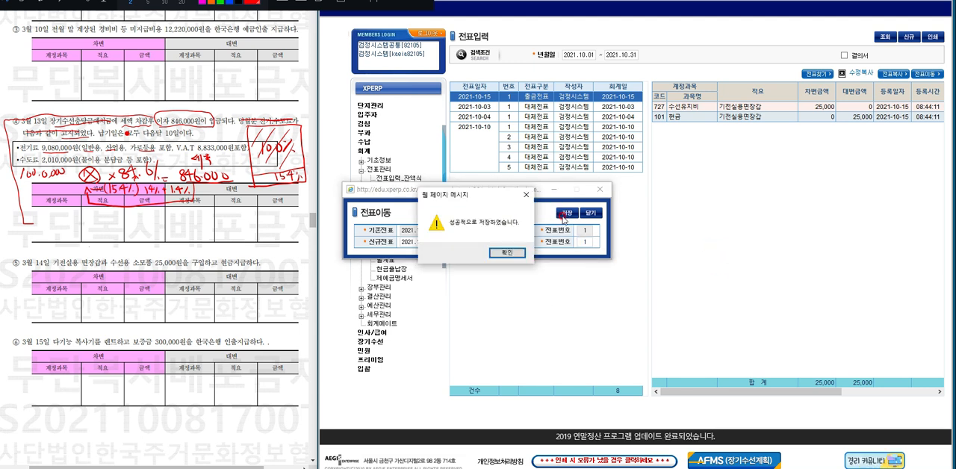
key(Return)
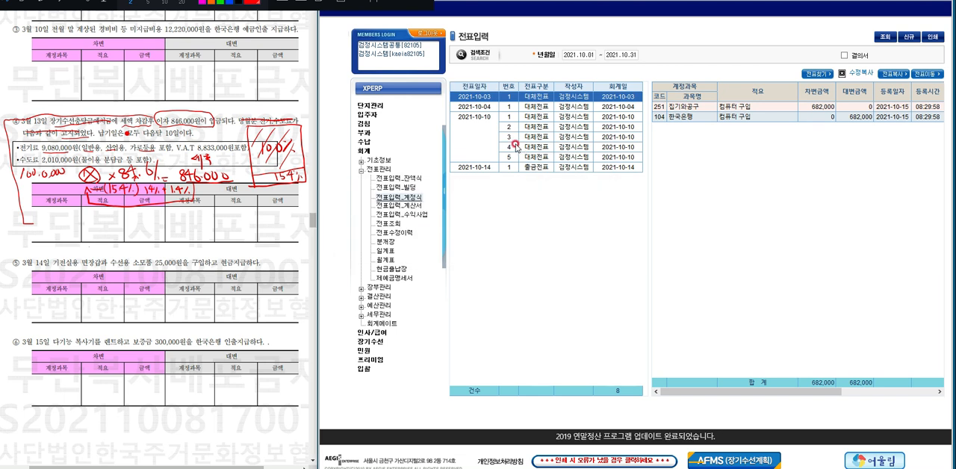
Open a new 대체전표 voucher clear of the exam paper and date it 2021.10.15.
click(910, 41)
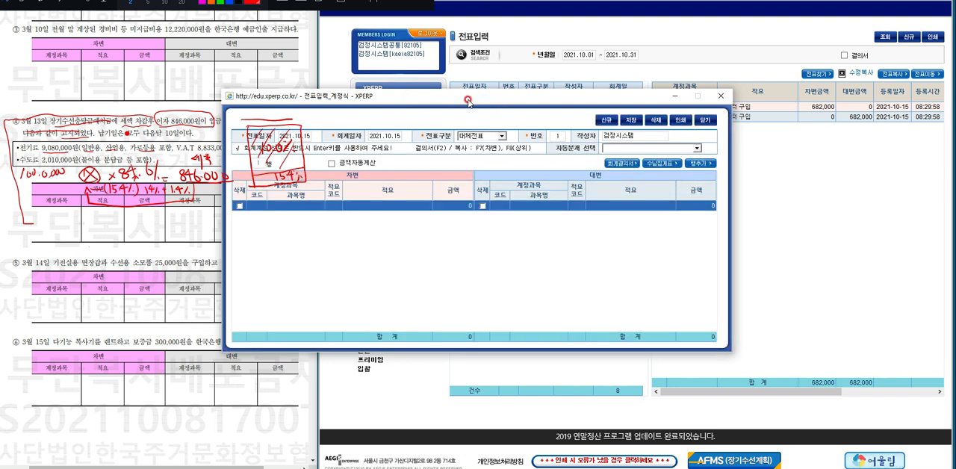
drag(470, 95, 593, 111)
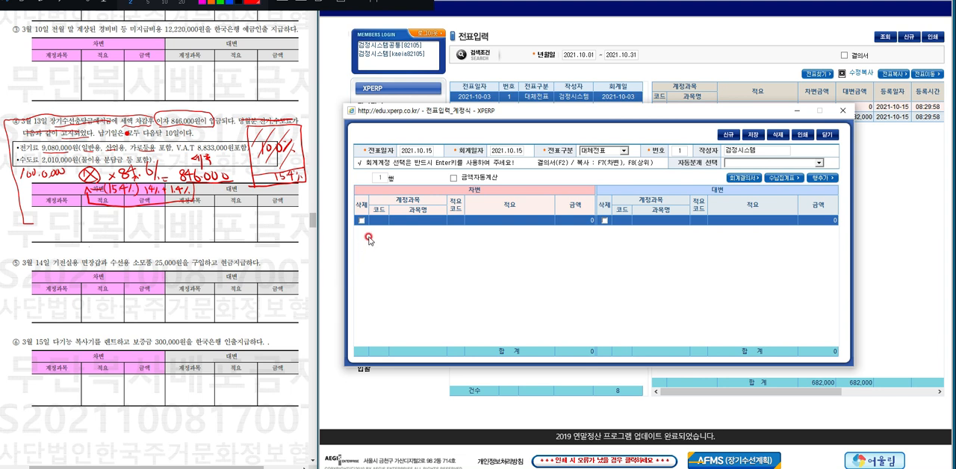
click(426, 150)
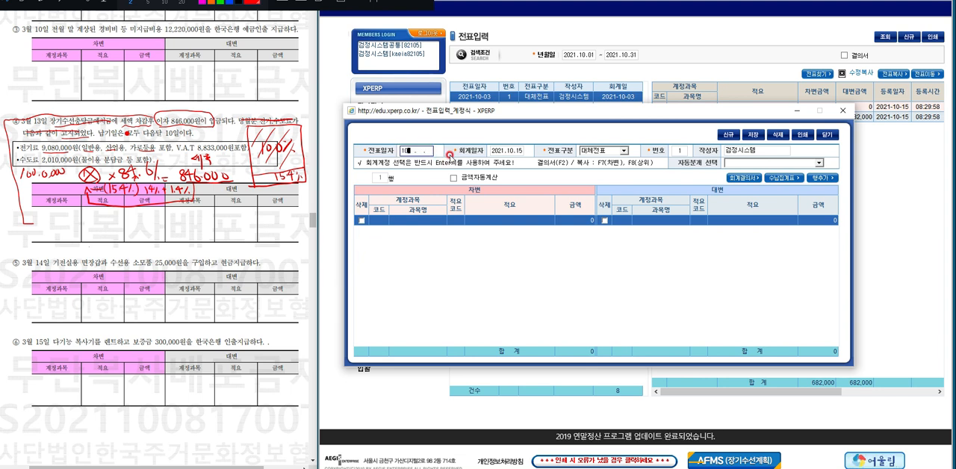
key(Return)
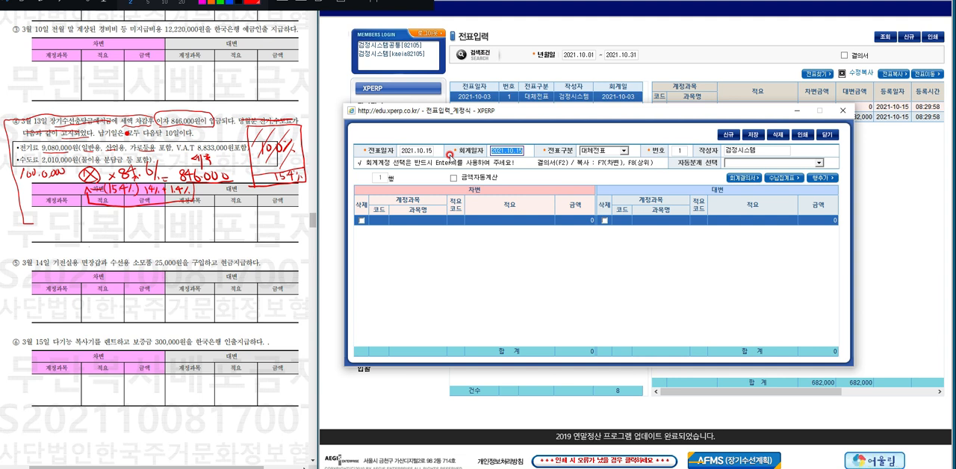
key(Tab)
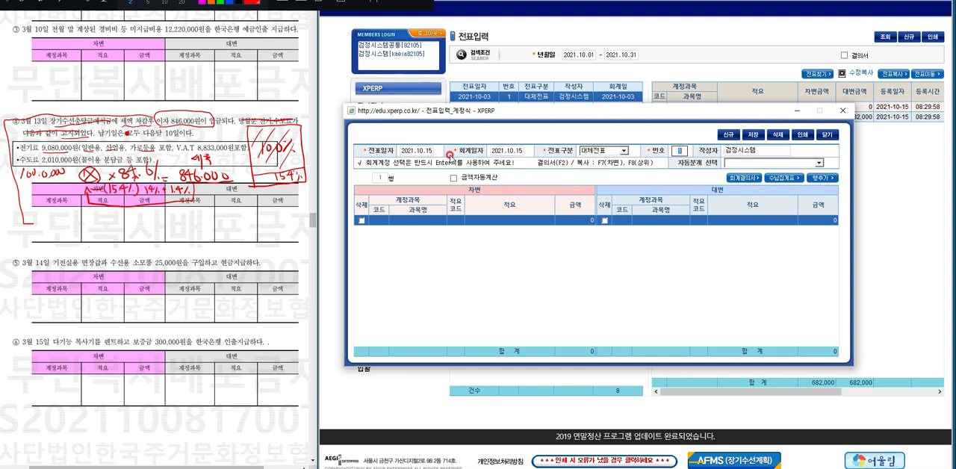
key(BackSpace)
key(Tab)
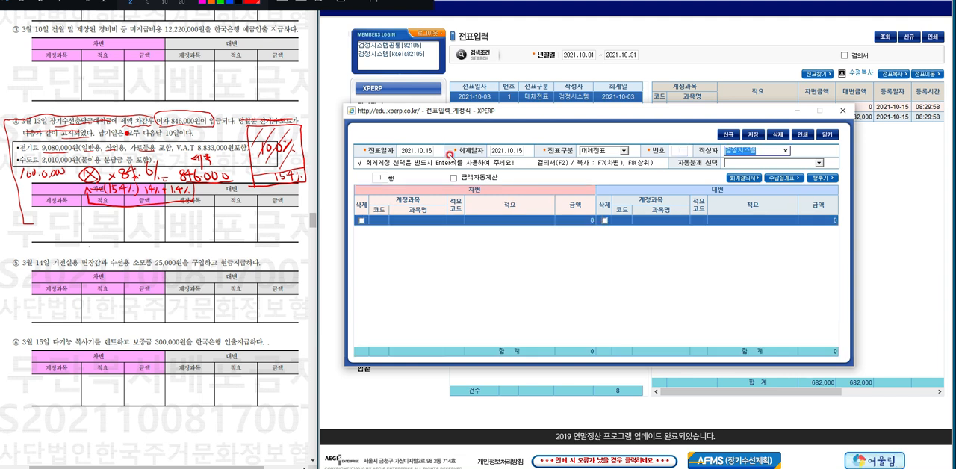
key(Tab)
key(Tab)
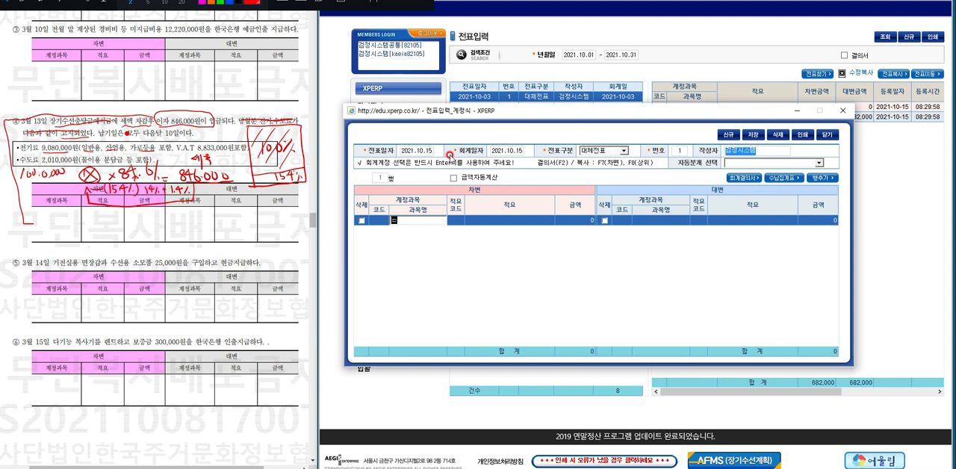
Enter the debit line with account 임차보증금 (260), description 복사리 렌트 and amount 300,000.
text(일차)
key(Return)
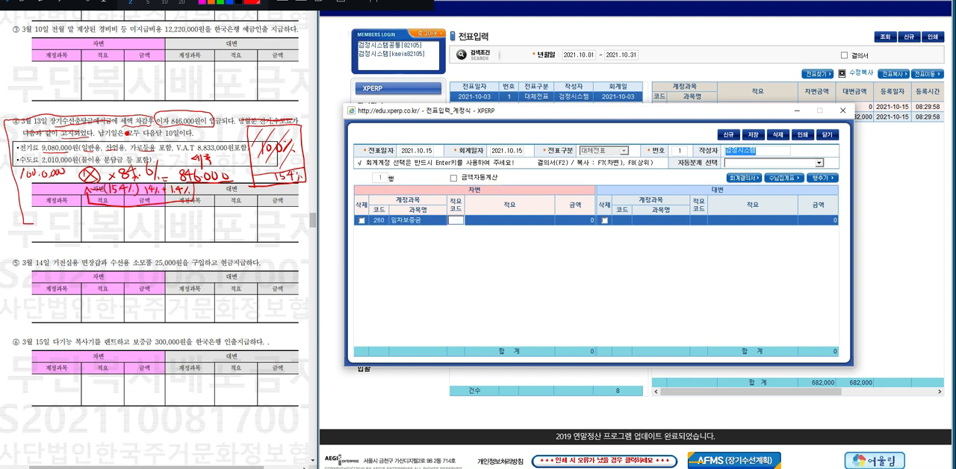
key(Return)
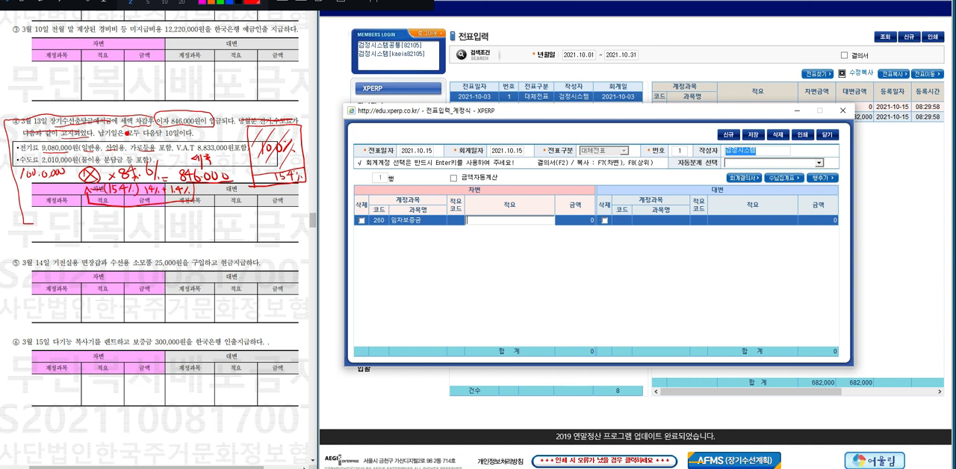
text(복사리 렌트)
key(Return)
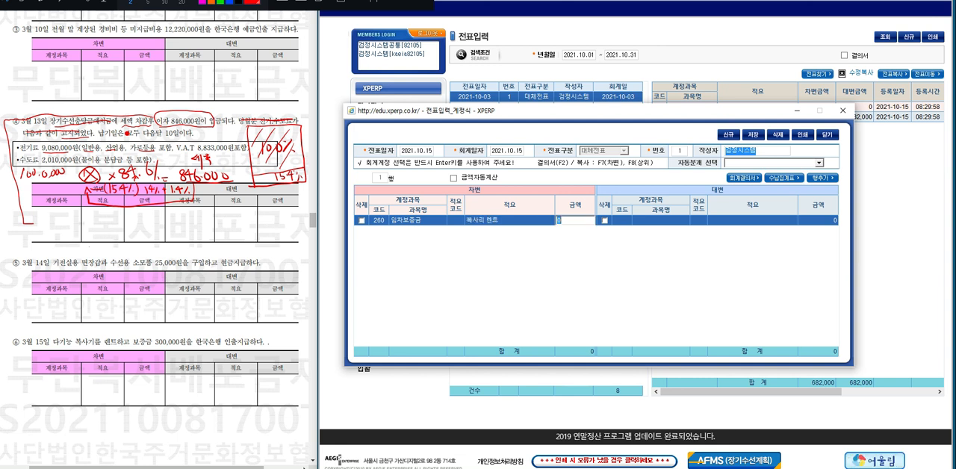
text(300000)
key(Return)
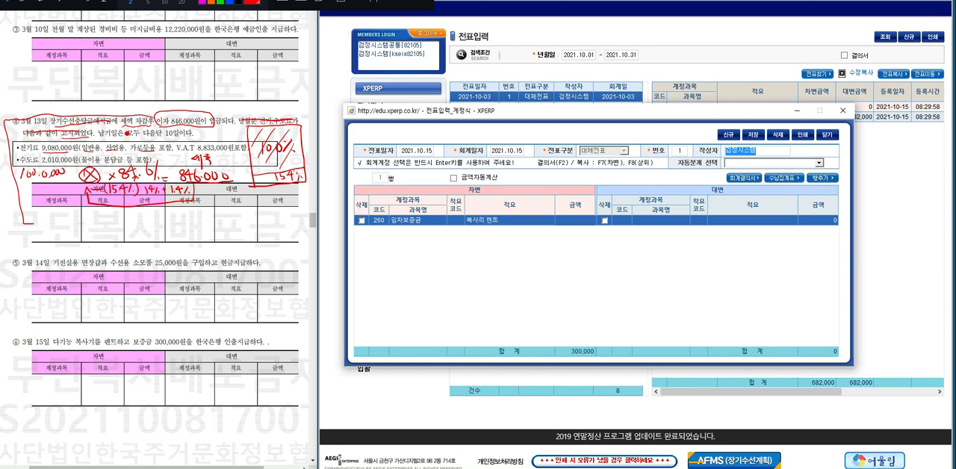
key(Return)
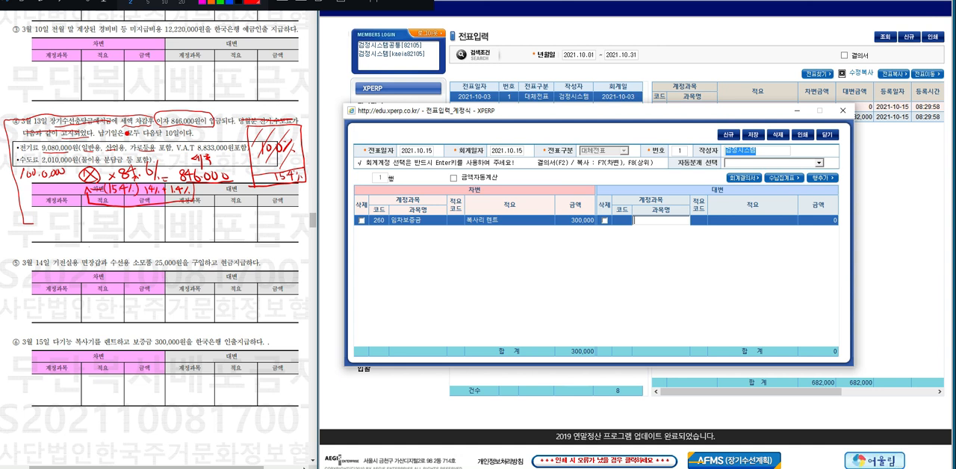
Set the credit account to 한국은행 (104) with the same description and amount, and save the voucher.
text(한국은행)
key(Return)
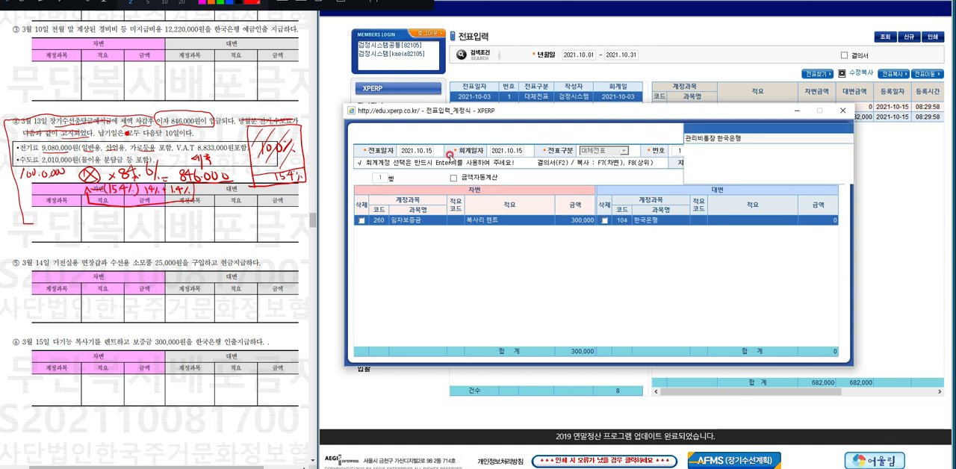
key(Return)
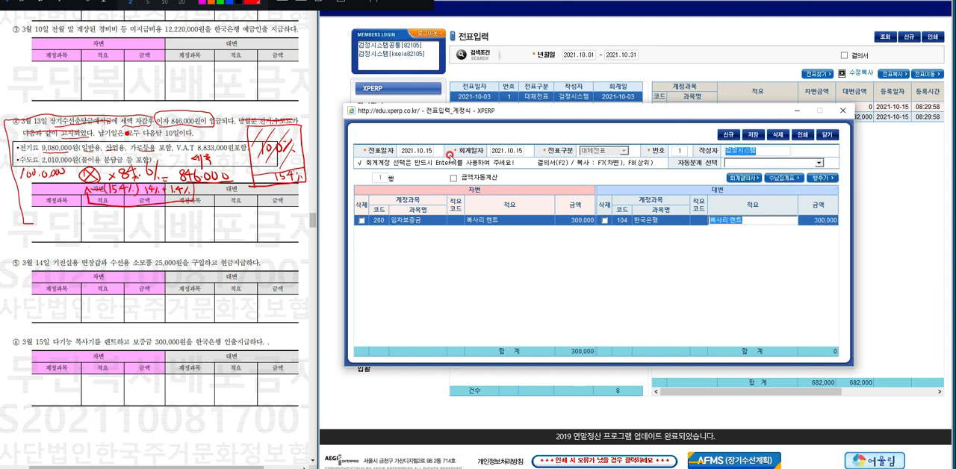
click(752, 134)
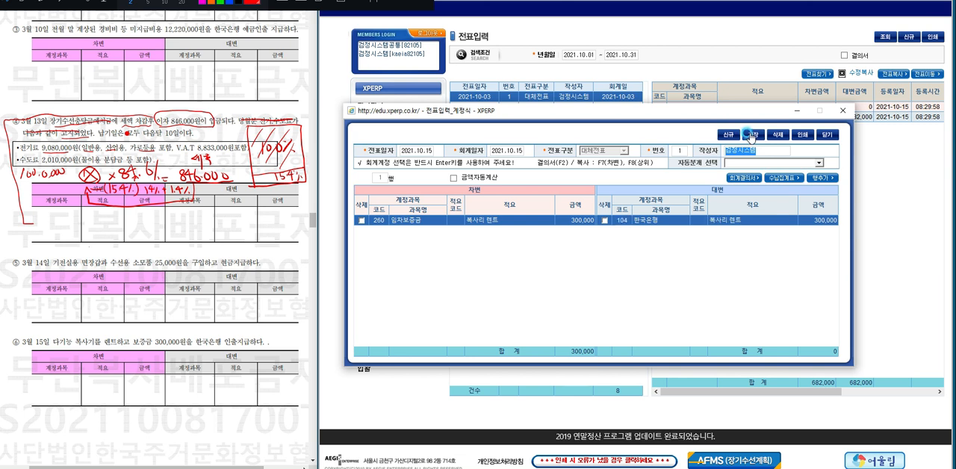
key(Return)
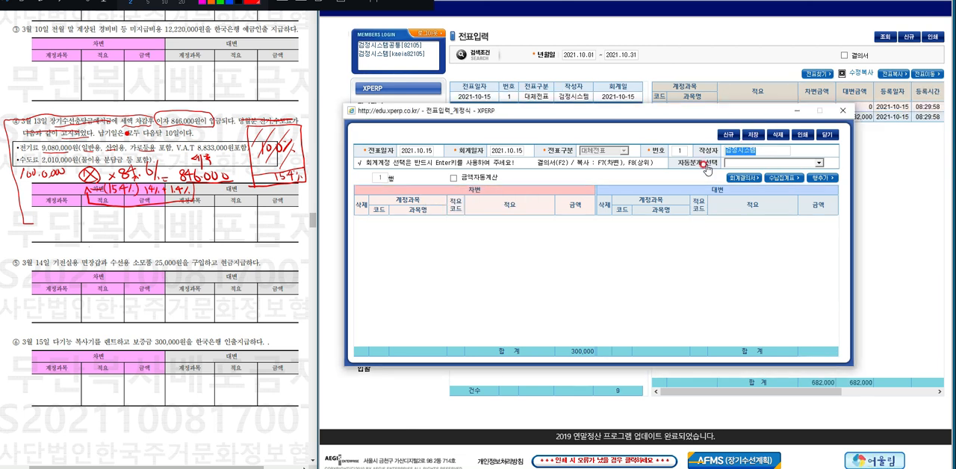
Clear the pen annotations from the exam paper and bring up transaction ⑦ of March 17.
click(337, 4)
click(311, 462)
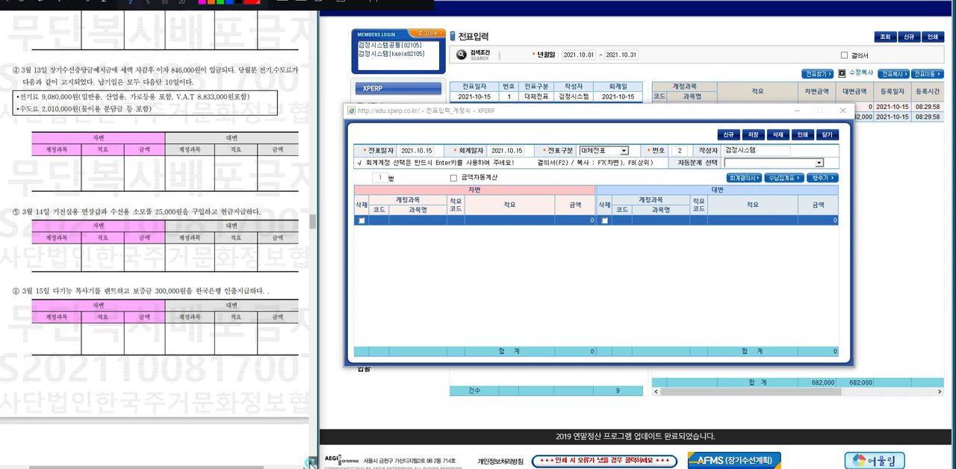
click(311, 462)
click(311, 461)
click(311, 461)
click(312, 462)
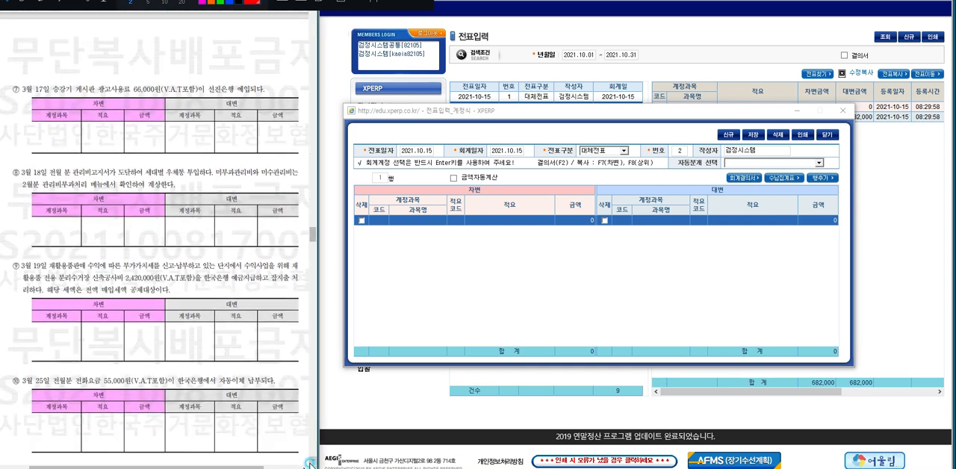
click(309, 463)
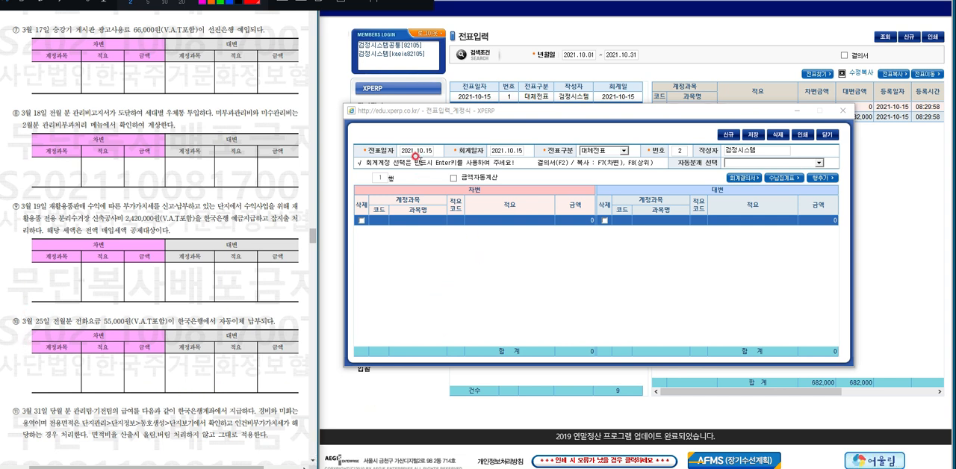
Set the blank 대체전표 voucher's voucher date and accounting date to 2021.10.16.
click(416, 155)
text(10.1)
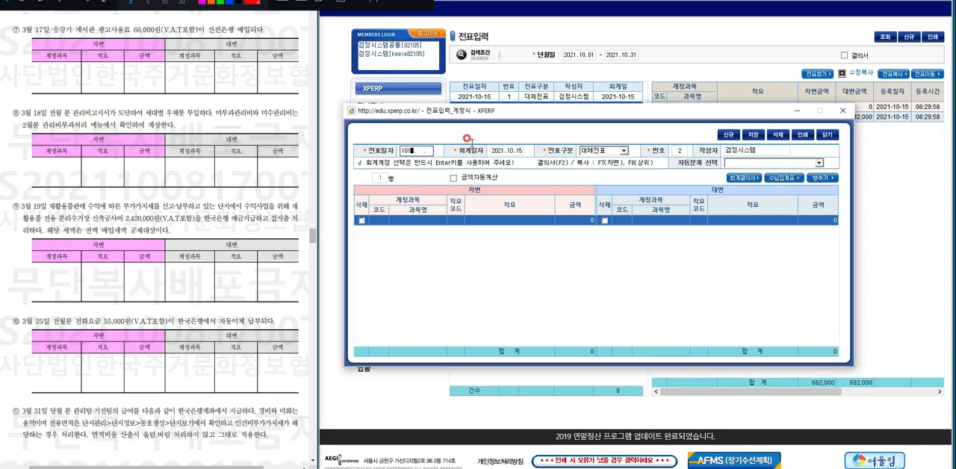
text(6)
key(Return)
key(Return)
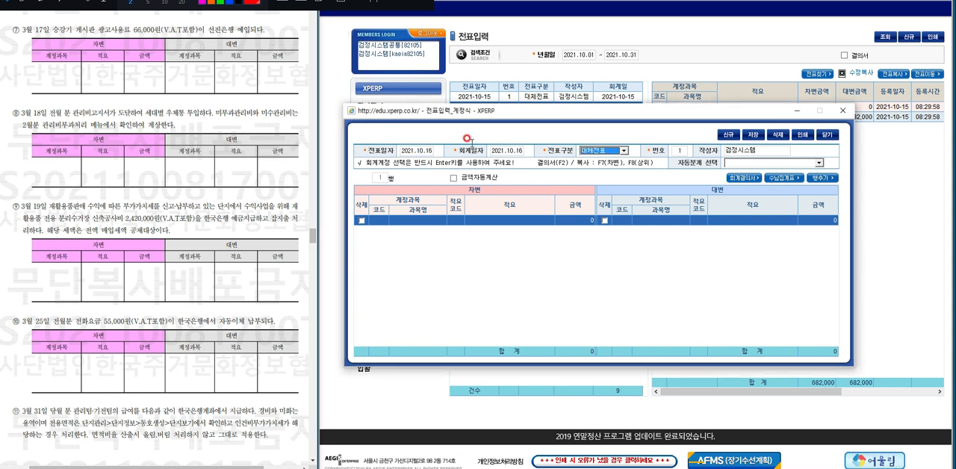
key(Return)
key(Return)
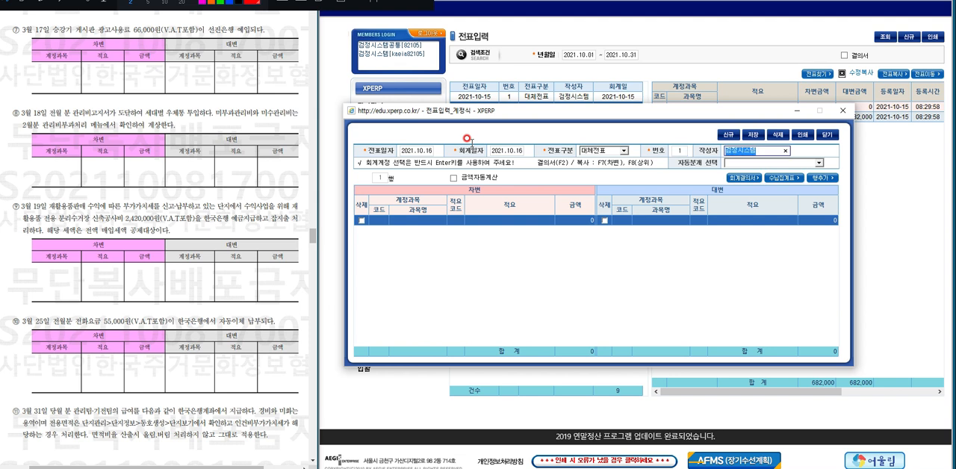
key(Return)
key(Return)
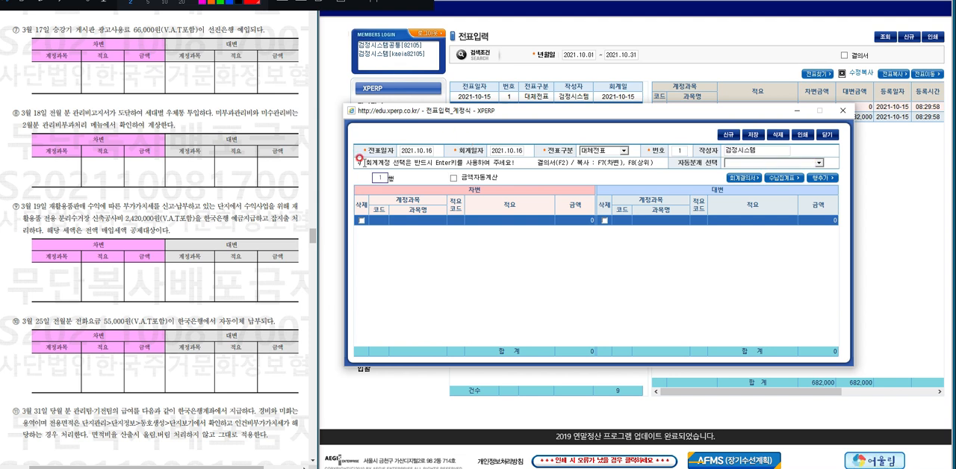
Enter 선진은행 (105) as the debit account on the voucher's first line.
click(411, 220)
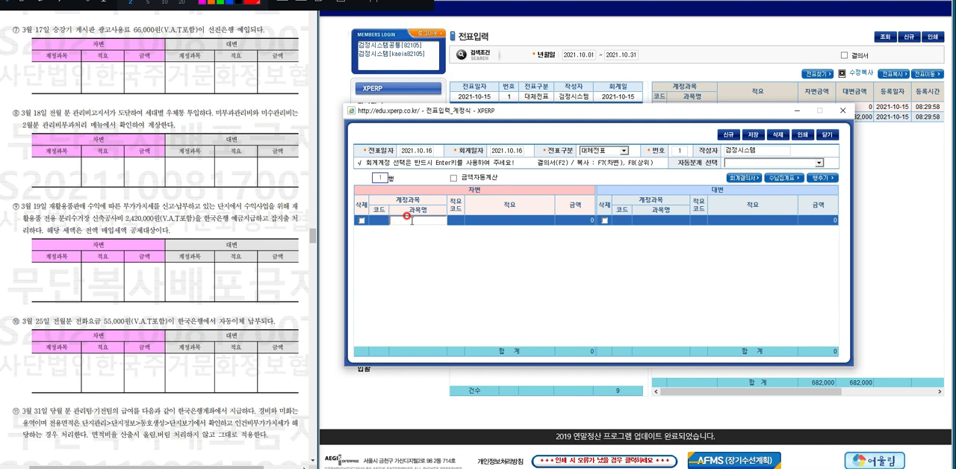
text(선진)
key(Return)
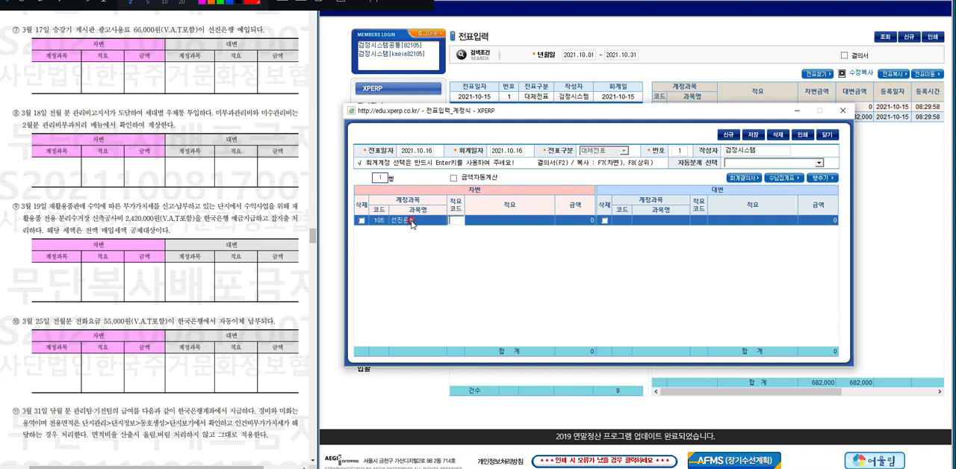
Give the 선진은행 debit line the description 게시판광고 and an amount of 66,000.
key(Return)
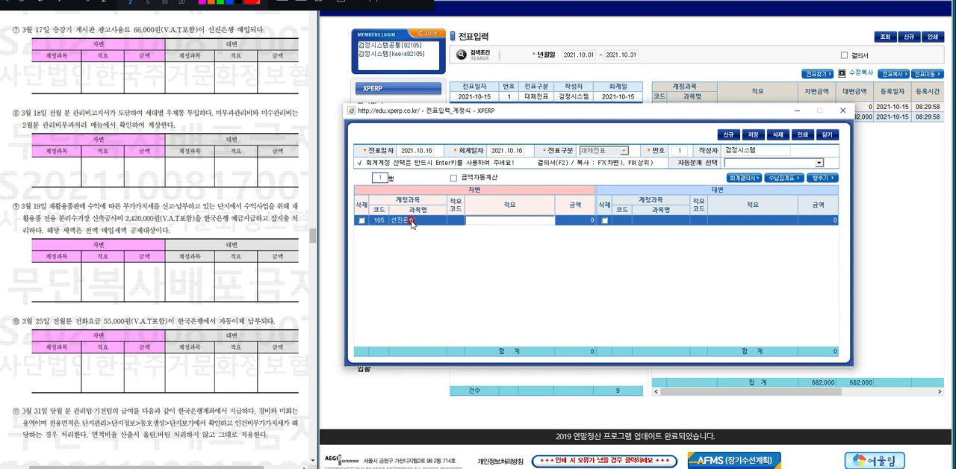
text(게시판광고)
key(Return)
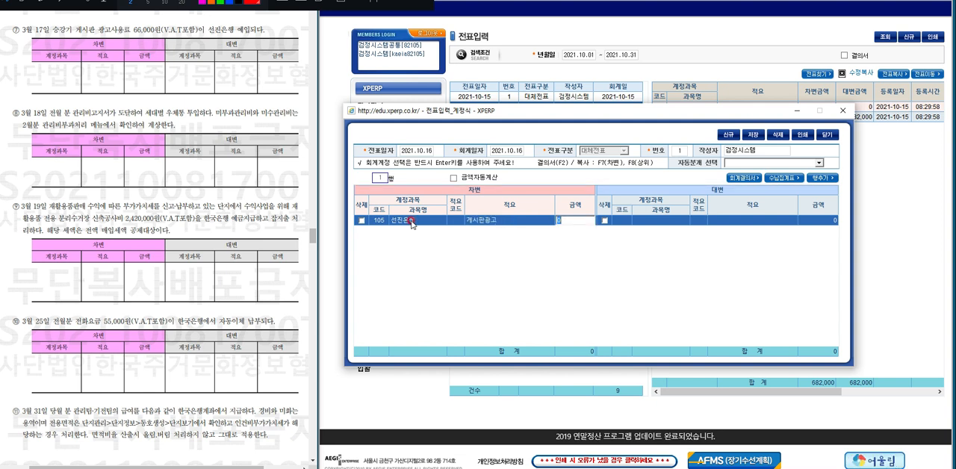
text(66000)
key(Return)
key(Return)
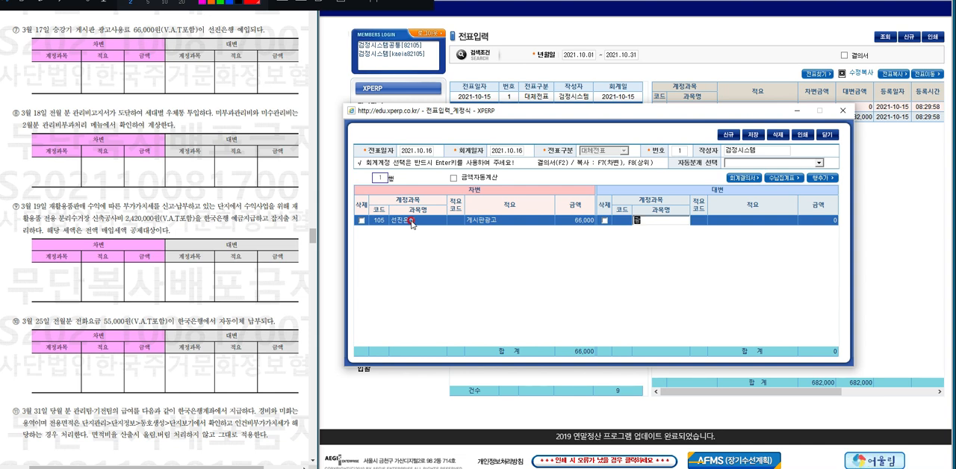
Enter 광고수익 (655) as the first credit line with the description 게시판광고 and an amount of 60,000.
text(고)
key(Return)
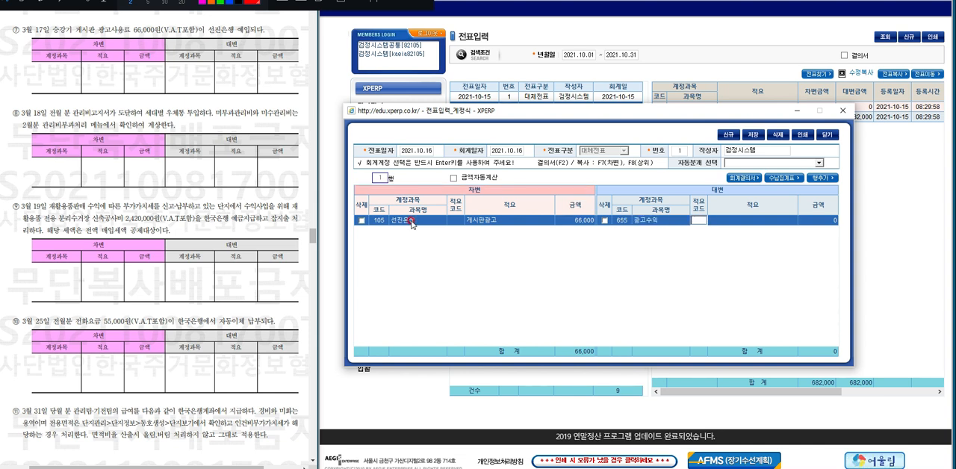
key(Return)
key(F7)
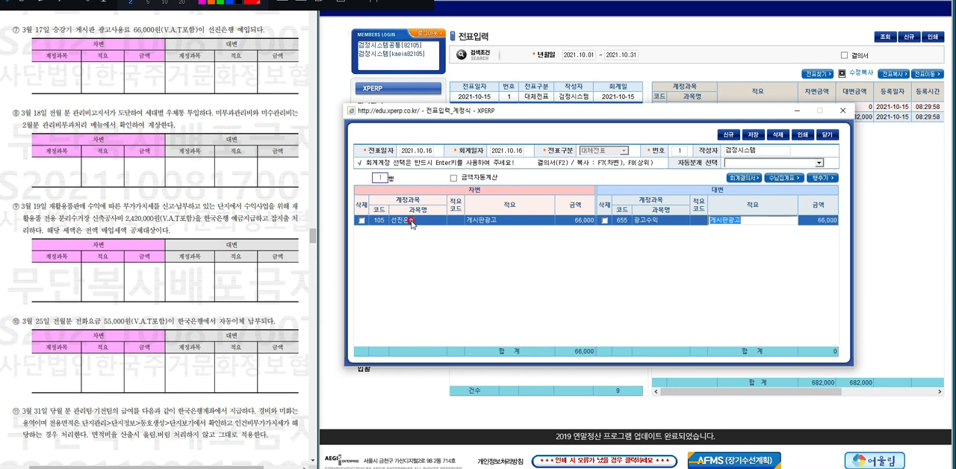
key(Return)
text(6)
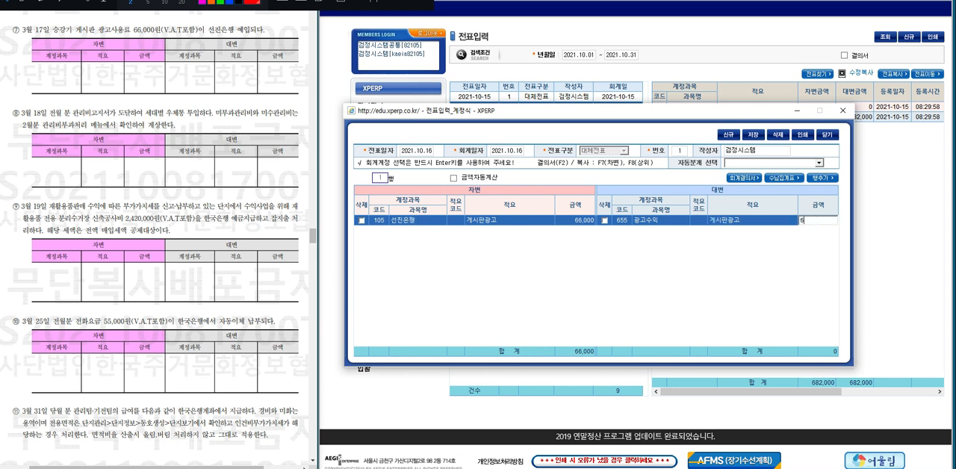
text(0,000000)
key(Return)
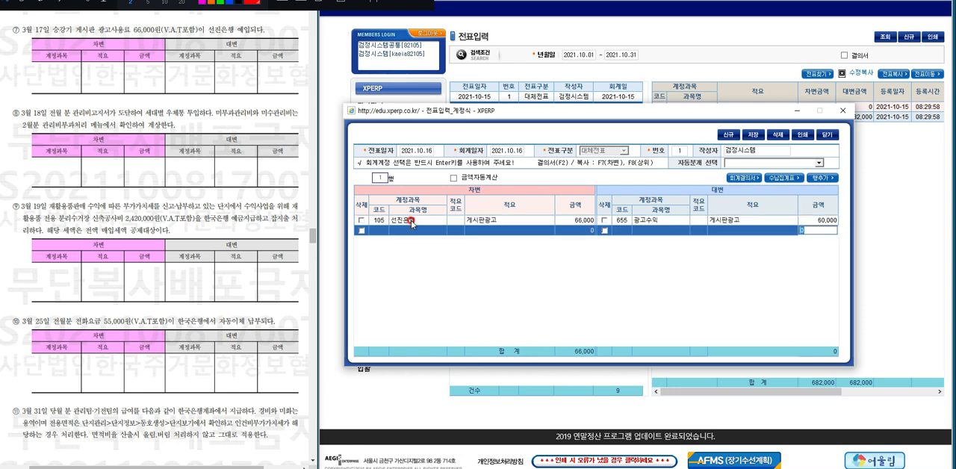
Enter 부가가치세예수금 (330) as the credit account on the voucher's second line, leaving that line's debit side blank.
key(Return)
key(Return)
key(Return)
key(Return)
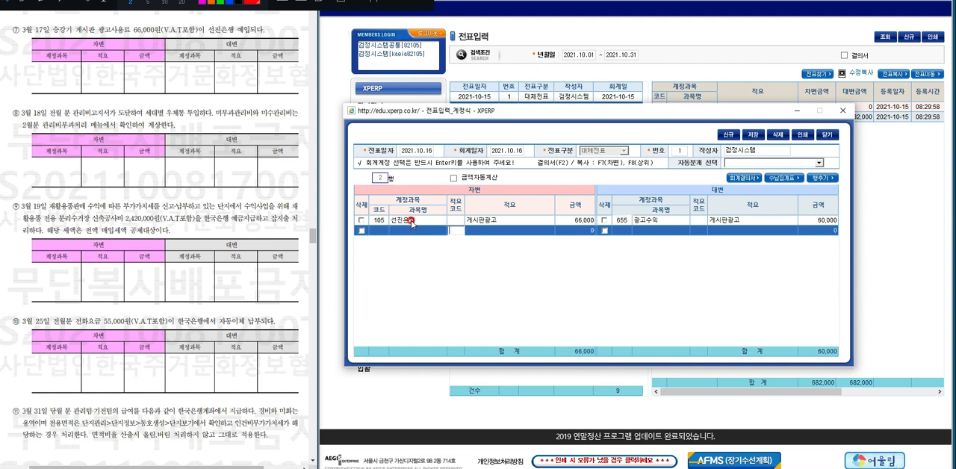
key(Return)
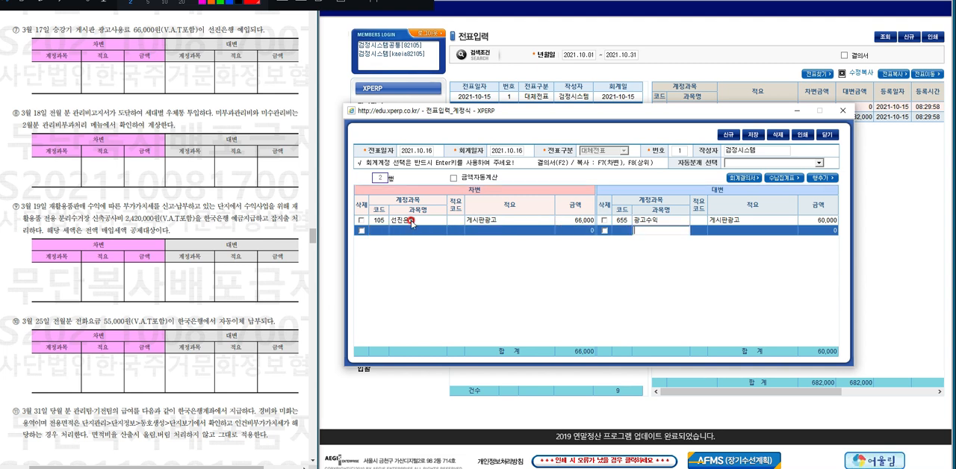
text(부가)
key(Return)
key(Down)
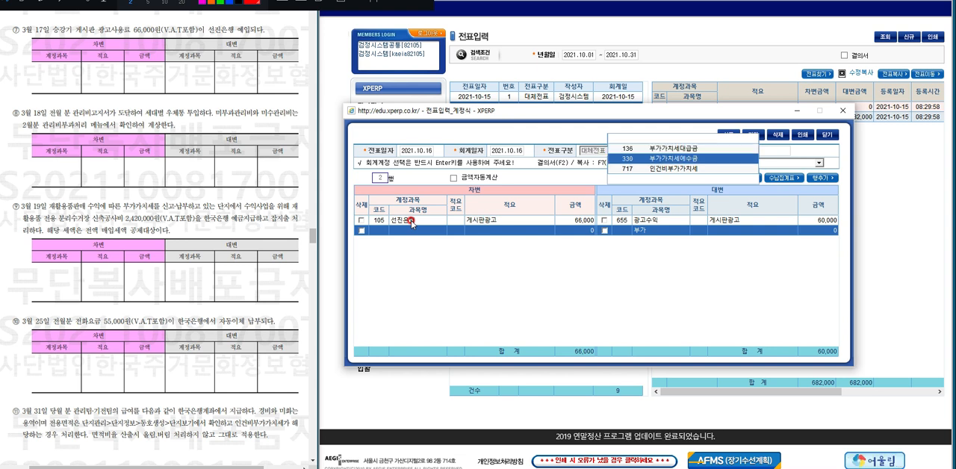
key(Return)
Give the 부가가치세예수금 credit line the description 게시판광고 and an amount of 6,000, and save the voucher.
key(Return)
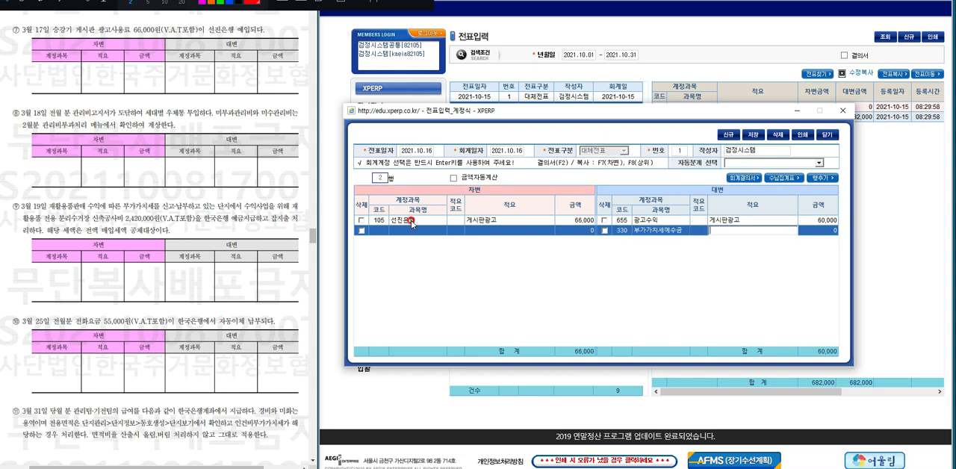
key(F8)
key(Return)
text(6,00)
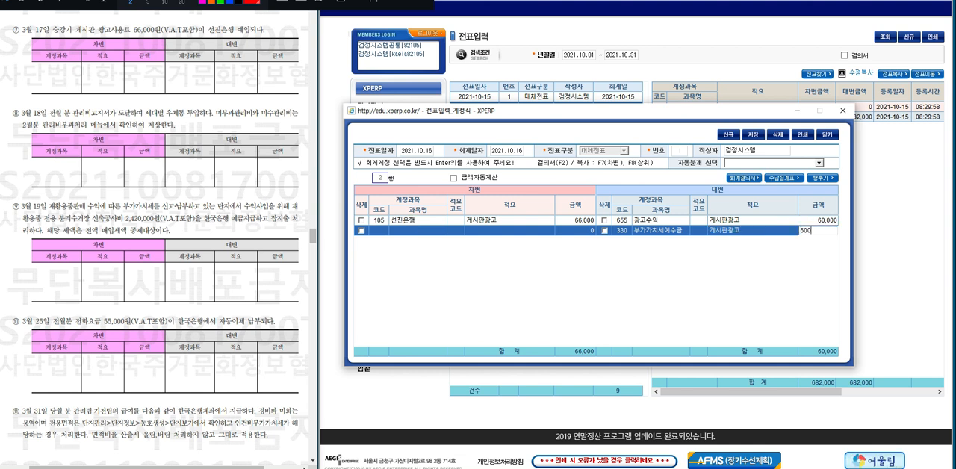
text(0)
key(Return)
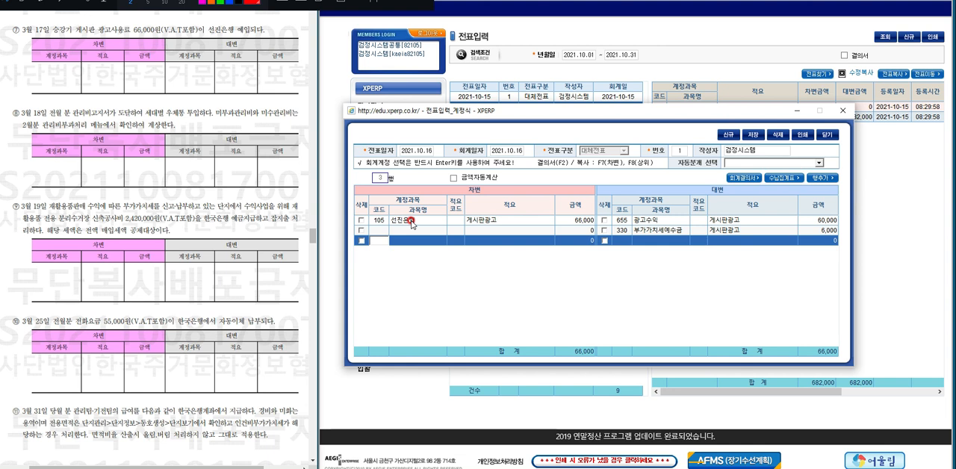
click(752, 134)
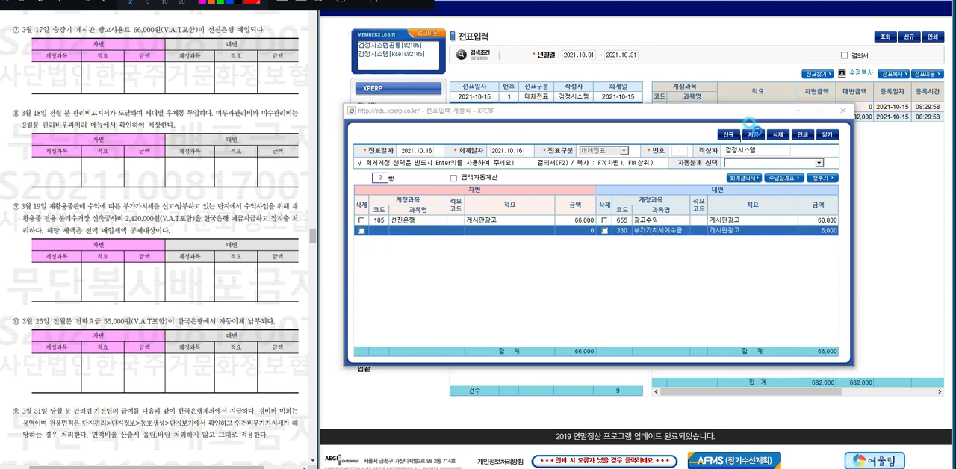
key(Return)
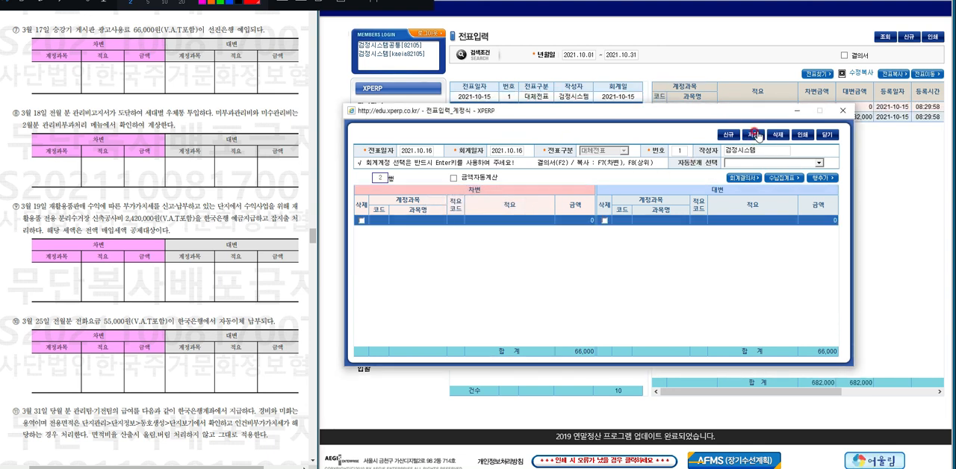
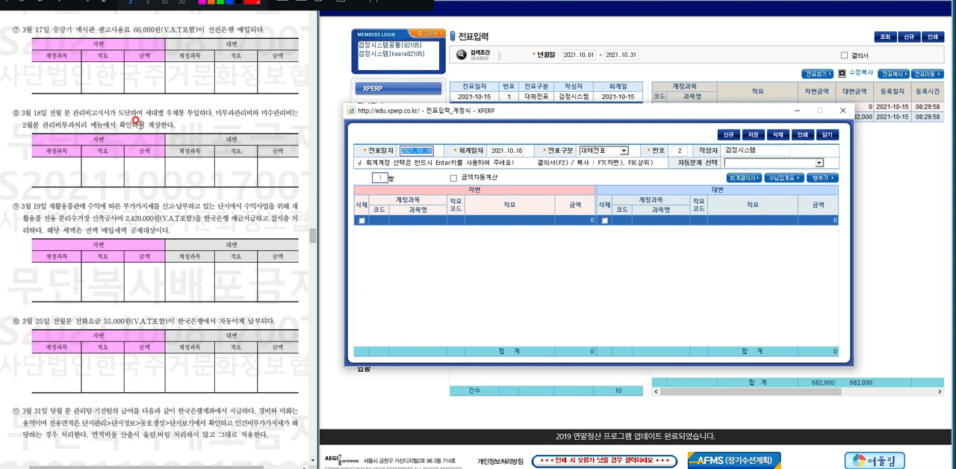
Close the blank voucher and display the 관리비부과처리 data for 부과년월 2021.09.
click(842, 110)
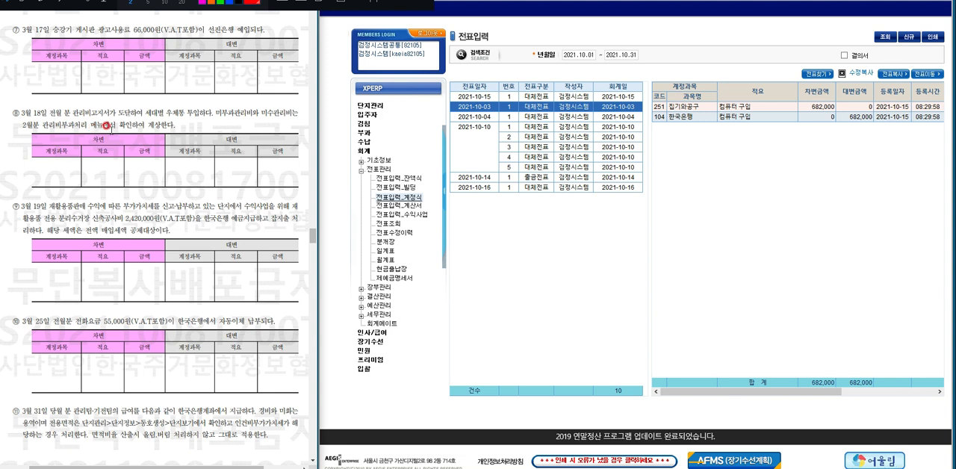
click(364, 133)
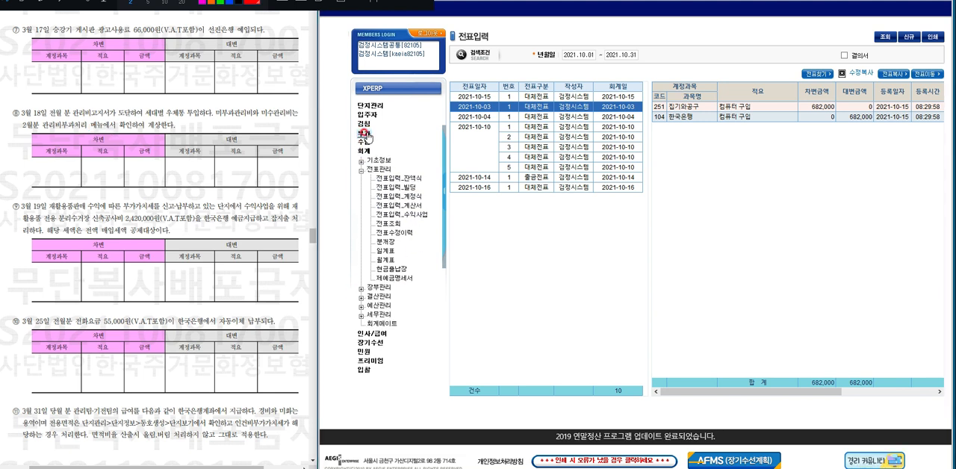
click(361, 160)
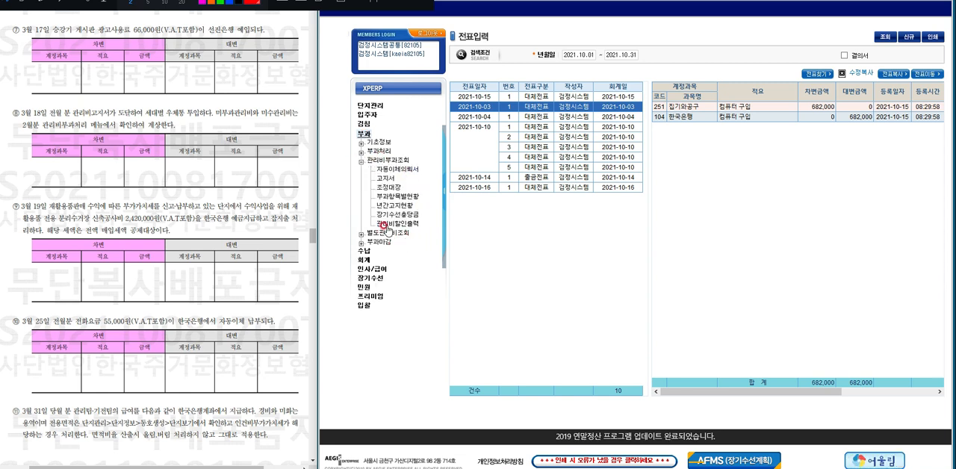
click(362, 151)
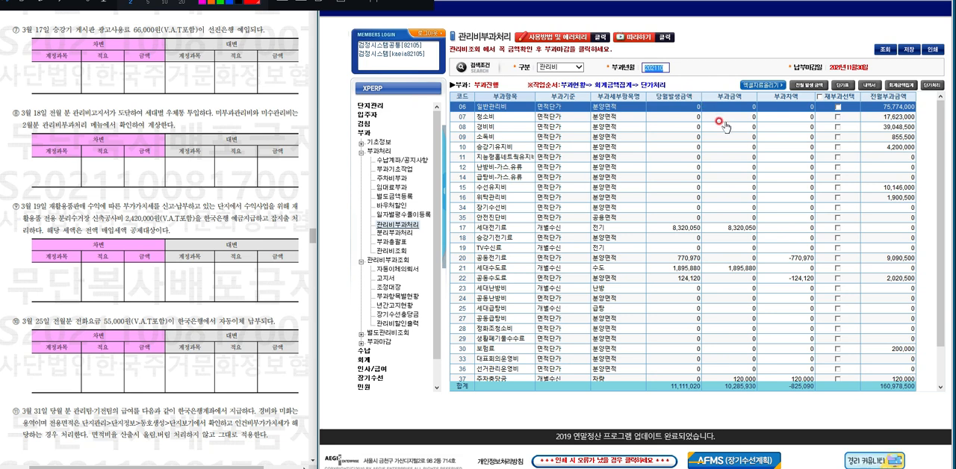
text(202)
text(1.0)
text(9)
key(Return)
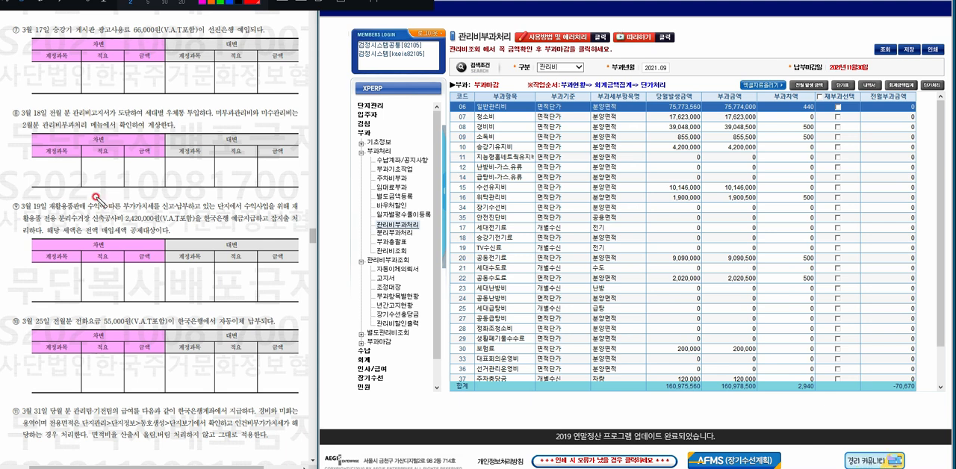
Mark 전월 in exam item 8 and the 2021.09 부과년월 with the pen, and write a circled 10월 note above the table.
drag(52, 111, 54, 119)
mouse_move(637, 72)
mouse_down()
mouse_move(679, 68)
mouse_move(639, 58)
mouse_move(639, 75)
mouse_up()
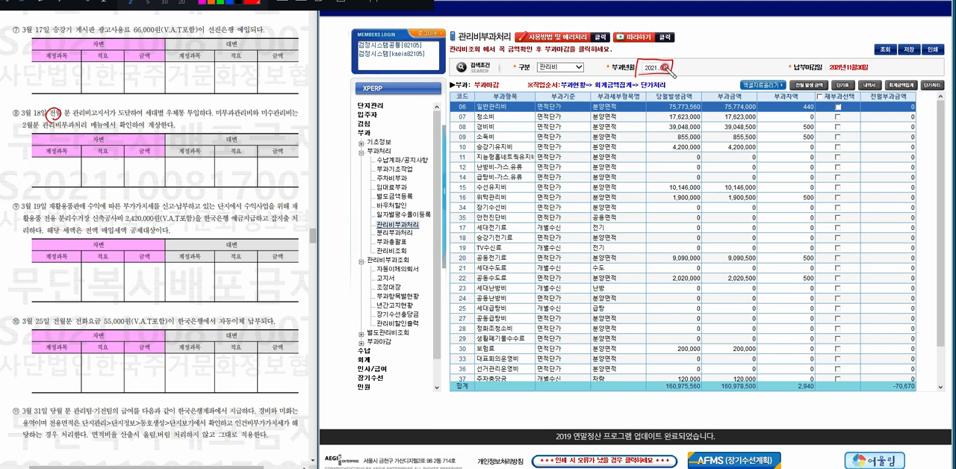
mouse_move(710, 45)
mouse_down()
mouse_move(715, 57)
mouse_move(735, 48)
mouse_move(731, 59)
mouse_up()
mouse_move(714, 63)
mouse_down()
mouse_move(701, 49)
mouse_move(718, 65)
mouse_up()
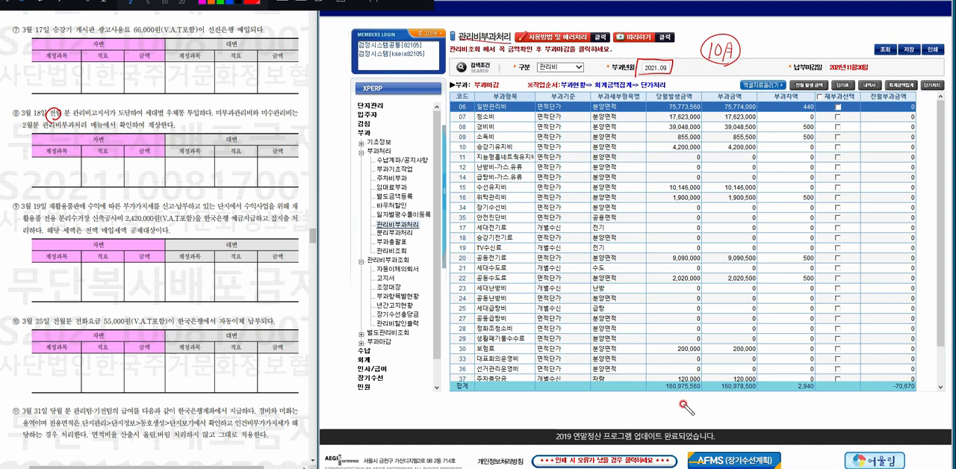
Mark the 당월발생금액 total as 미부과관리비 and the 부과금액 total as 미수관리비 with handwritten labels.
mouse_move(658, 379)
mouse_down()
mouse_move(658, 398)
mouse_move(705, 378)
mouse_move(698, 396)
mouse_move(651, 395)
mouse_move(657, 389)
mouse_up()
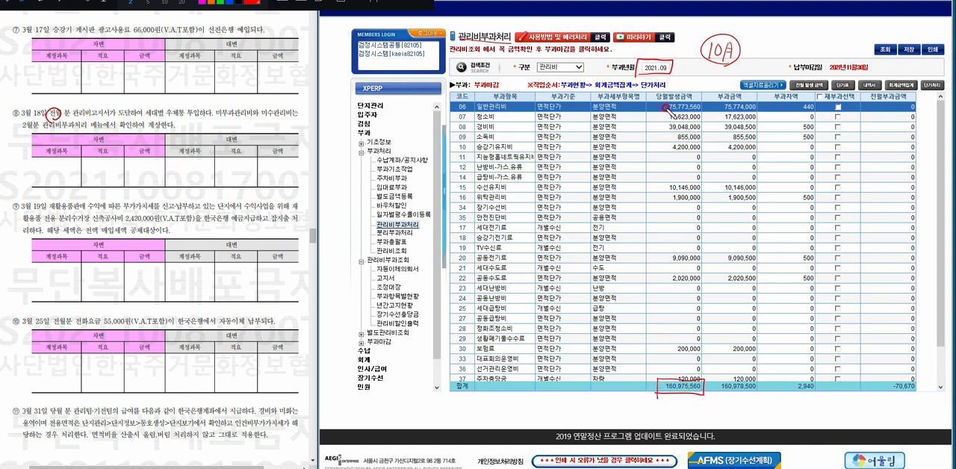
mouse_move(654, 108)
mouse_down()
mouse_move(631, 209)
mouse_move(641, 338)
mouse_move(657, 380)
mouse_up()
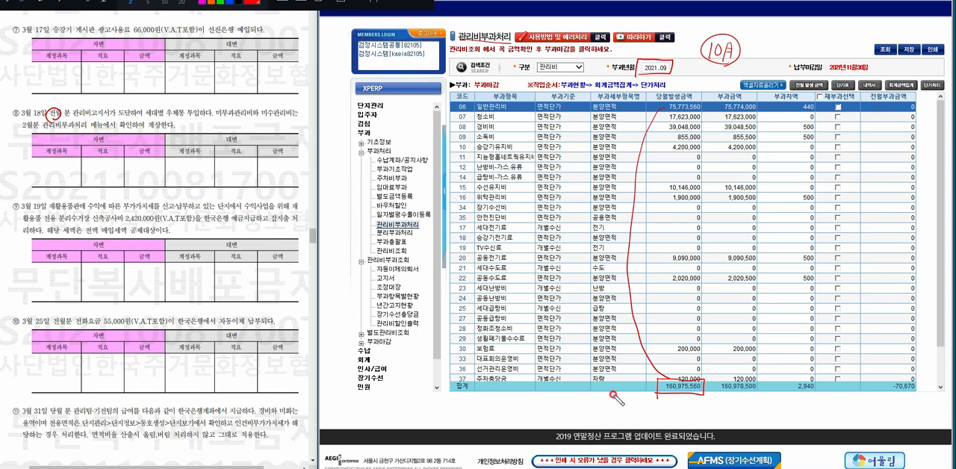
drag(568, 399, 629, 400)
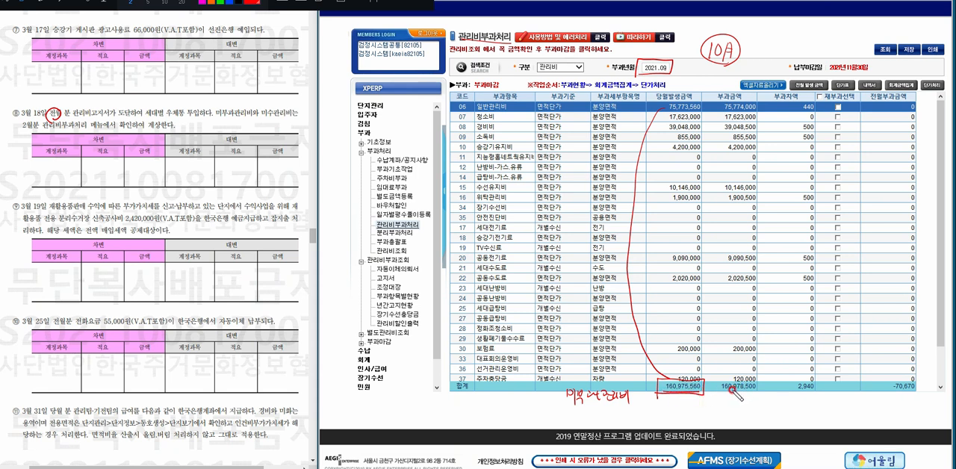
mouse_move(737, 392)
mouse_down()
mouse_move(715, 389)
mouse_move(763, 381)
mouse_move(758, 395)
mouse_move(725, 394)
mouse_move(735, 389)
mouse_move(731, 408)
mouse_up()
drag(737, 399, 764, 409)
drag(767, 400, 775, 411)
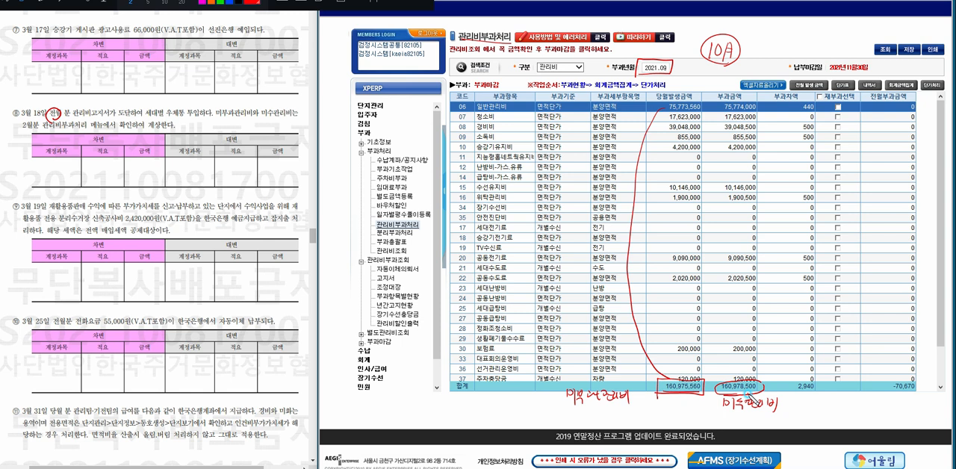
Circle the 부과차액 total, add less-than and plus signs between the three totals, and handwrite a label beneath it.
mouse_move(811, 379)
mouse_down()
mouse_move(796, 386)
mouse_move(820, 384)
mouse_move(815, 393)
mouse_up()
mouse_move(714, 380)
mouse_down()
mouse_move(706, 386)
mouse_move(714, 393)
mouse_up()
drag(802, 395, 804, 399)
mouse_move(797, 401)
mouse_down()
mouse_move(822, 394)
mouse_move(869, 407)
mouse_up()
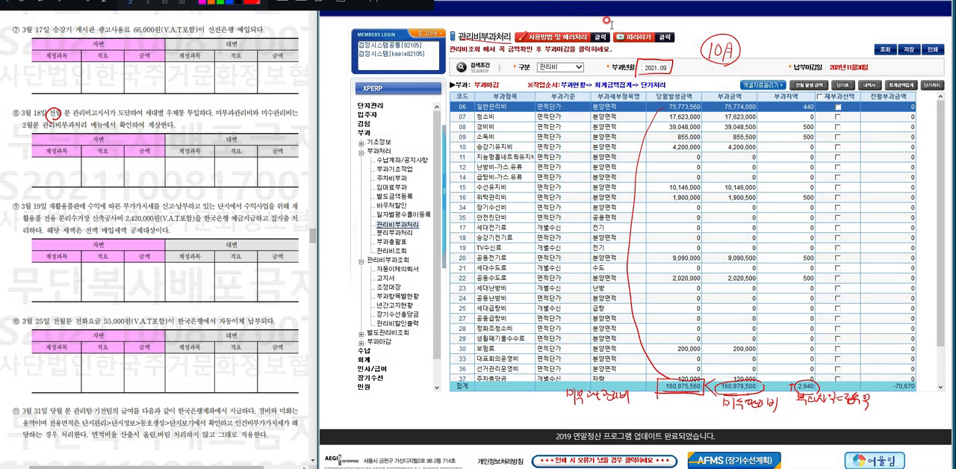
Start a new 대체전표 in 전표입력_계정식 with 전표일자 and 회계일자 set to 2021.10.18.
click(362, 359)
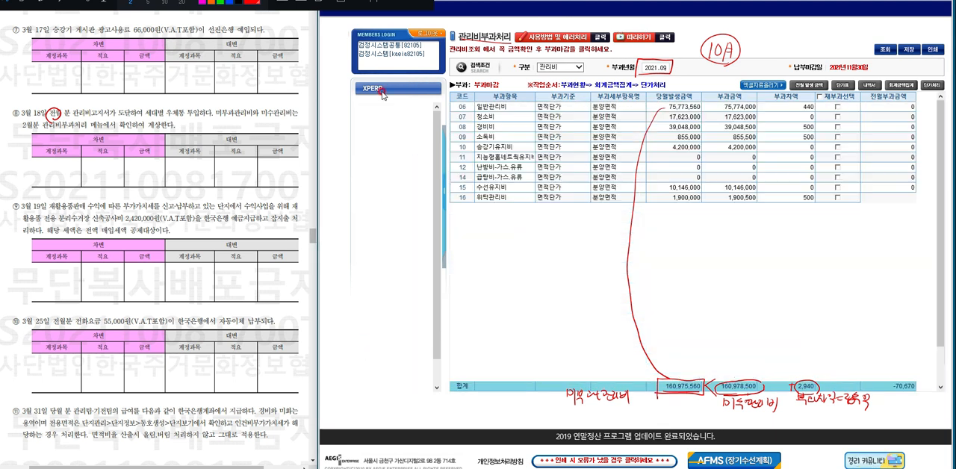
click(360, 150)
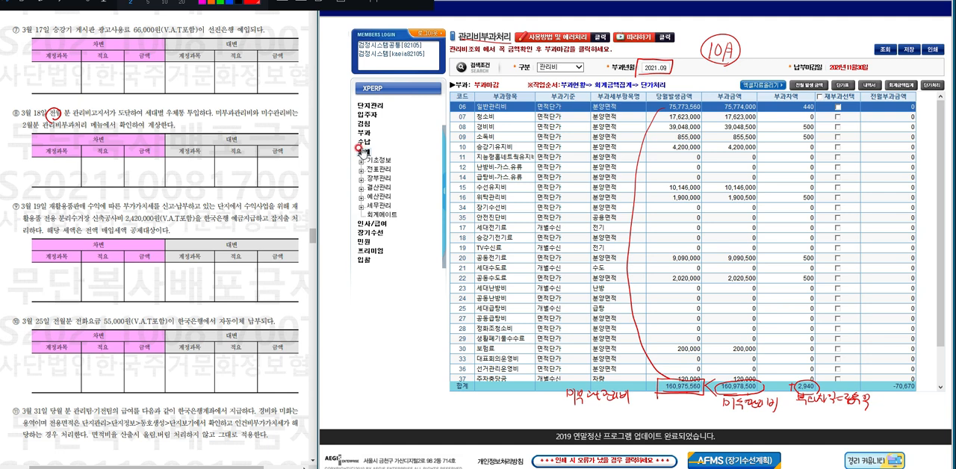
click(362, 169)
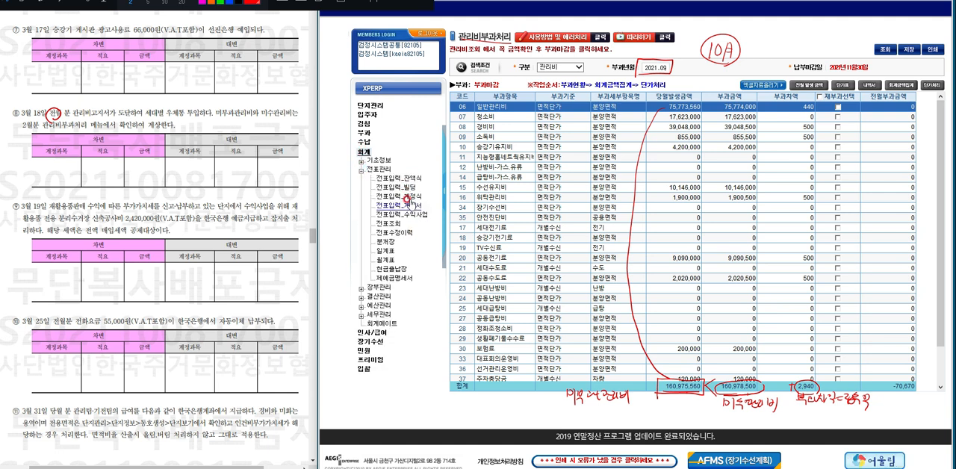
click(407, 197)
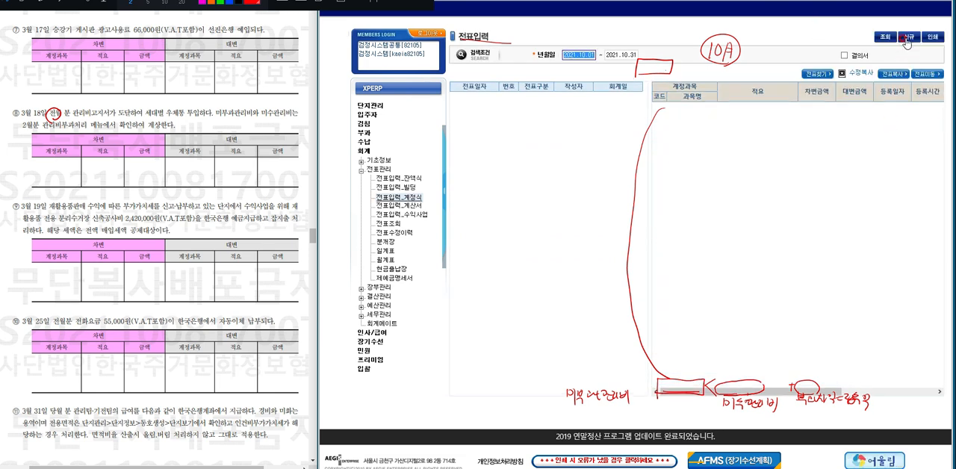
click(906, 41)
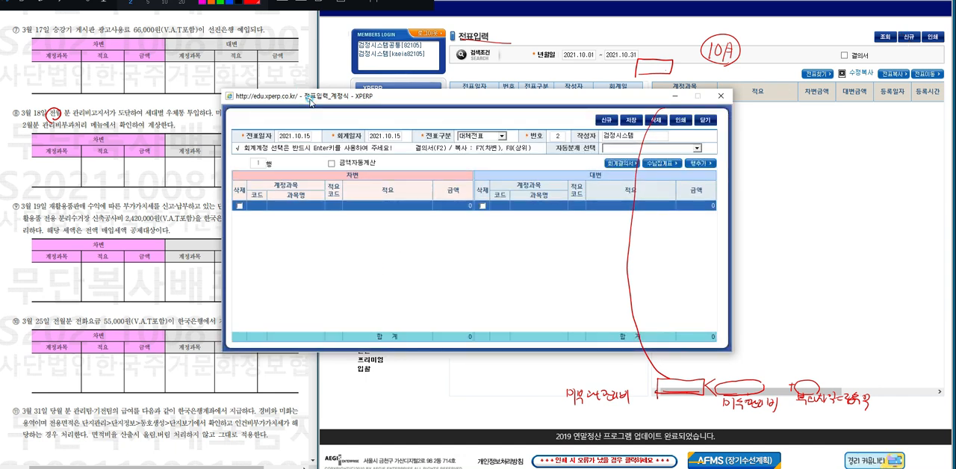
mouse_move(311, 101)
mouse_down()
mouse_move(402, 101)
mouse_move(430, 57)
mouse_move(421, 64)
mouse_up()
click(485, 157)
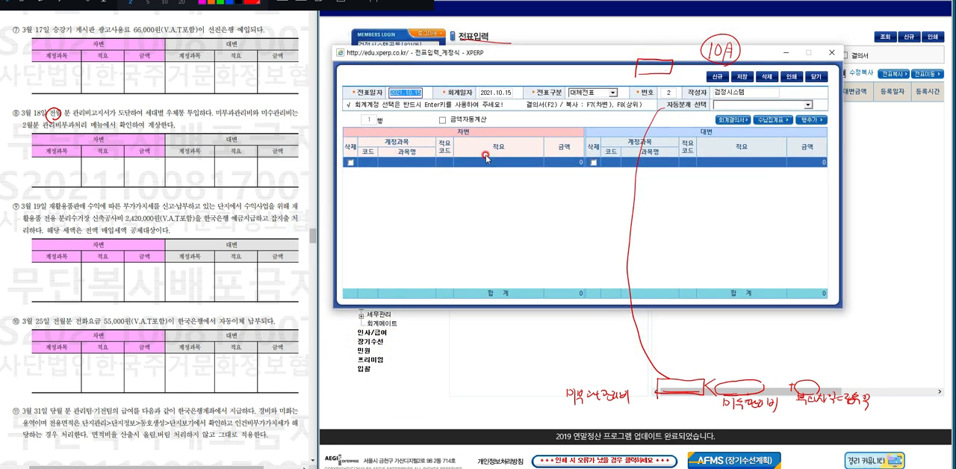
text(10.18)
key(Return)
text(1018)
key(Return)
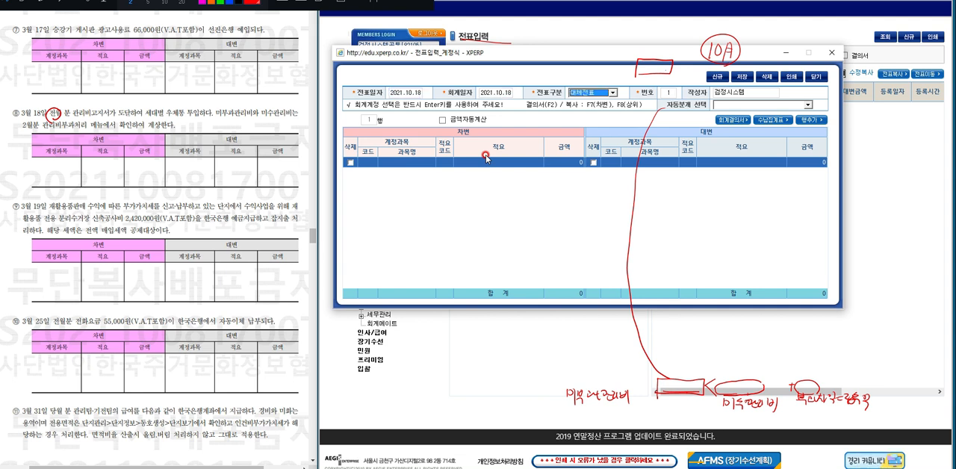
key(Return)
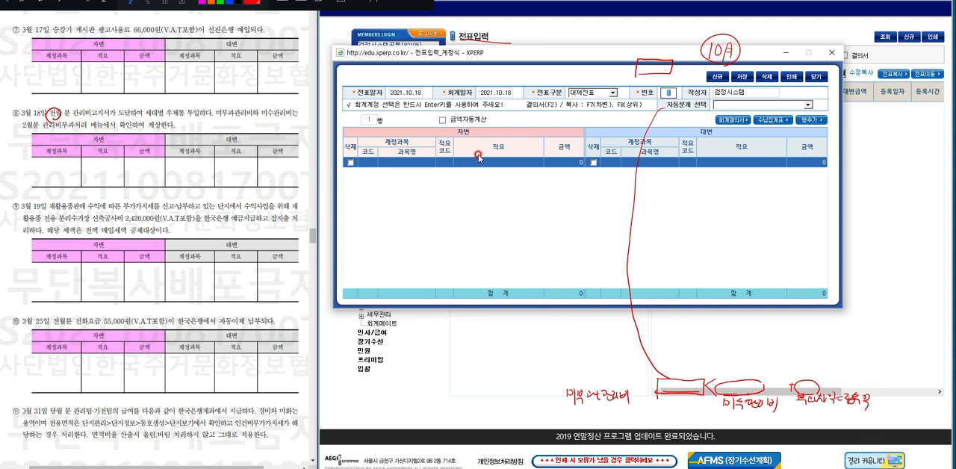
Enter 미수관리비 (133) as the debit account on the voucher's first line.
click(425, 162)
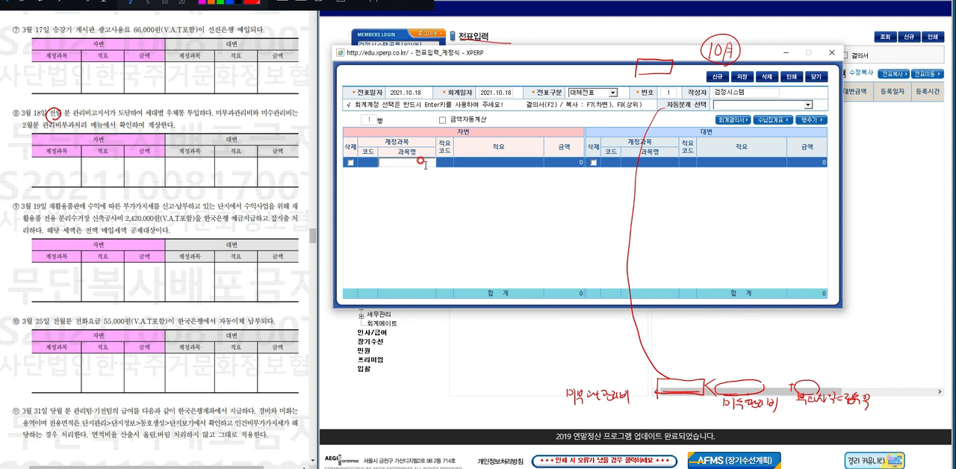
text(미수관리비)
key(Return)
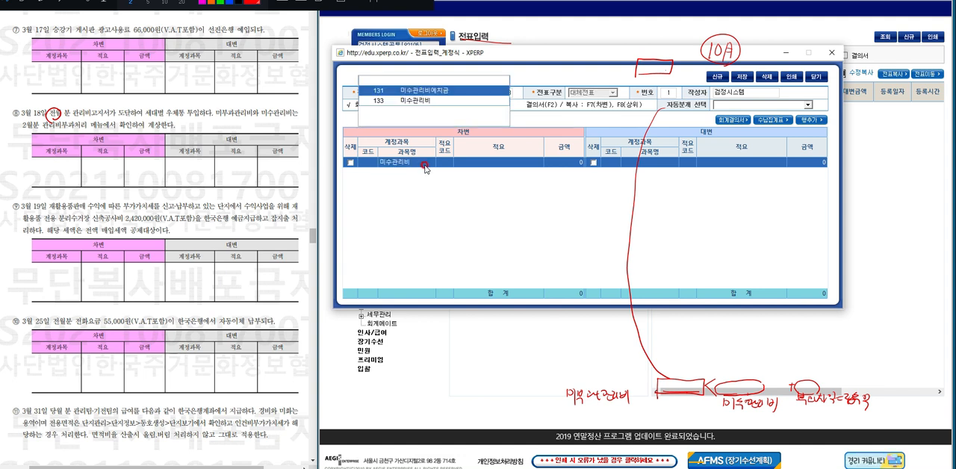
key(Down)
key(Return)
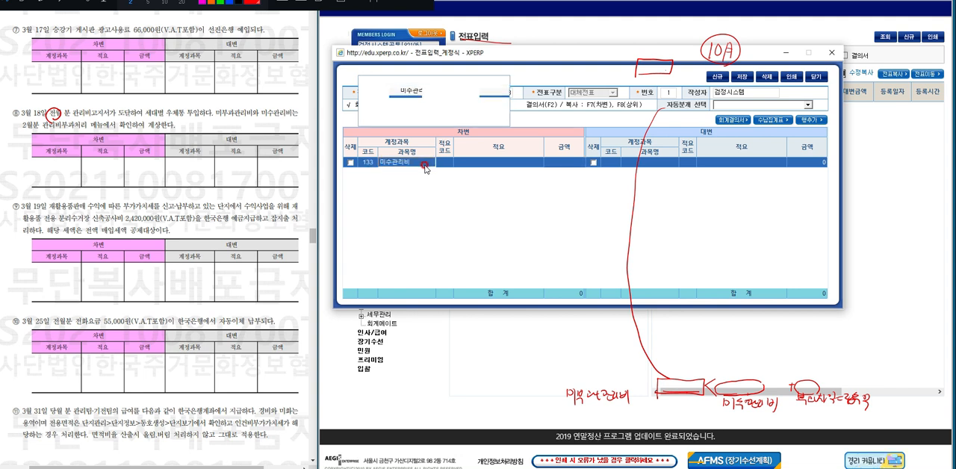
Give the 미수관리비 debit line the description 전월분 확정 관리비.
text(전유)
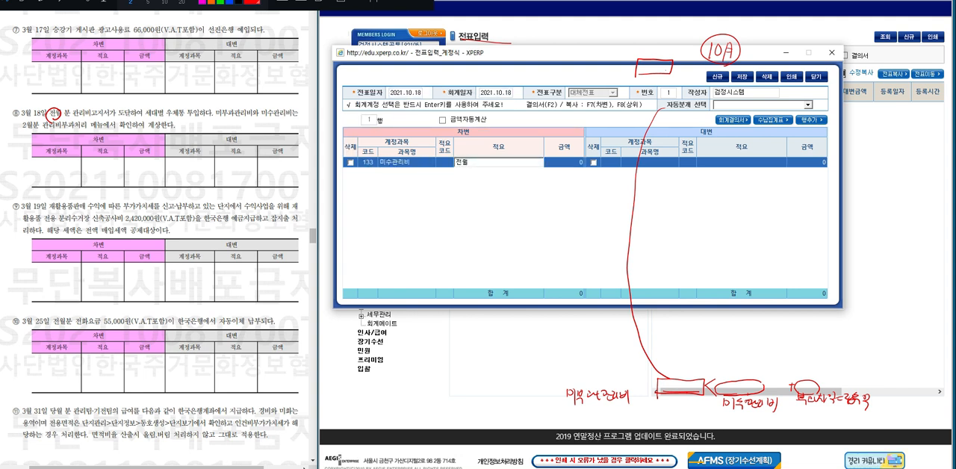
text(분)
text(ㅗ)
key(BackSpace)
text(ㄱ관리비)
key(Return)
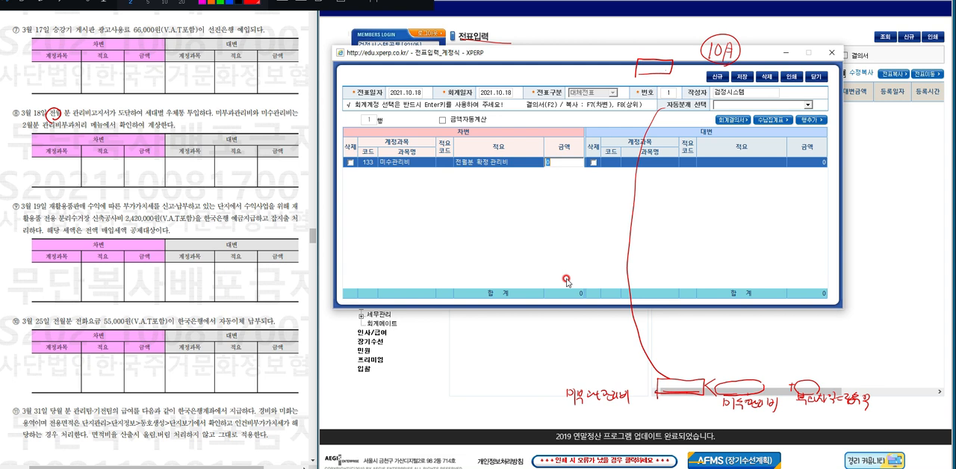
Minimize the voucher window and reopen 관리비부과처리 to look up the billing totals.
click(783, 54)
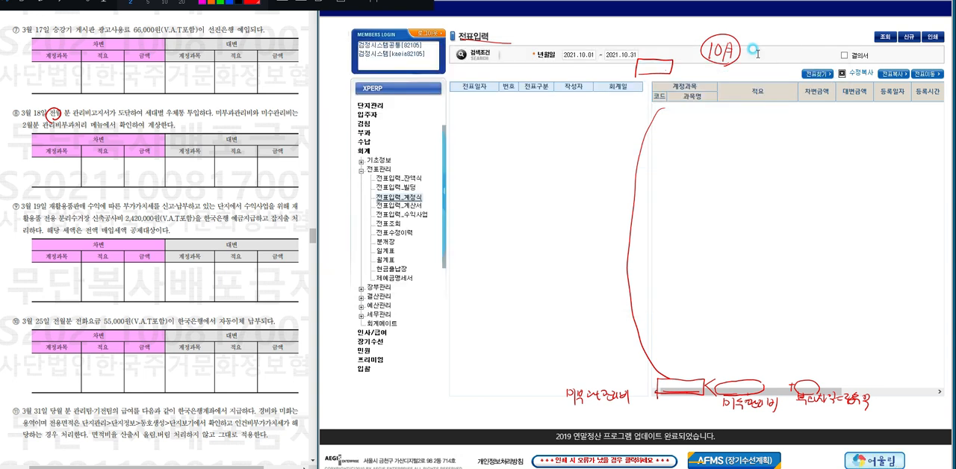
click(367, 134)
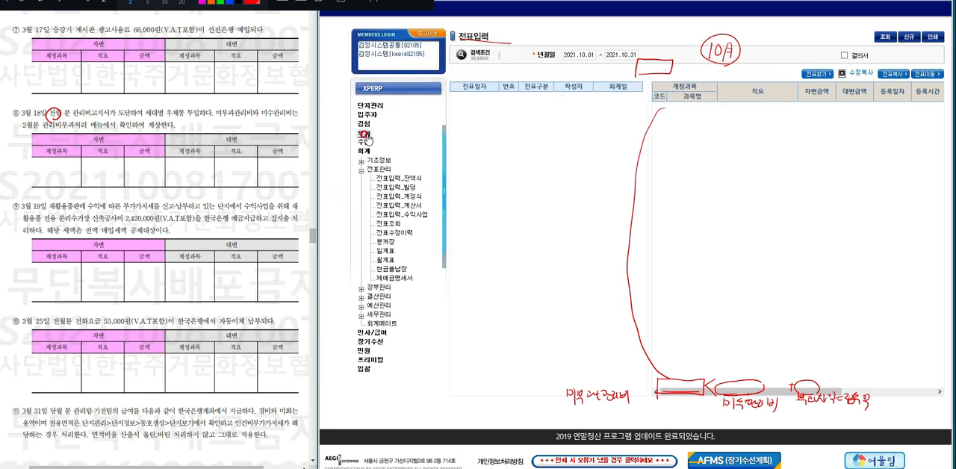
click(363, 160)
click(362, 151)
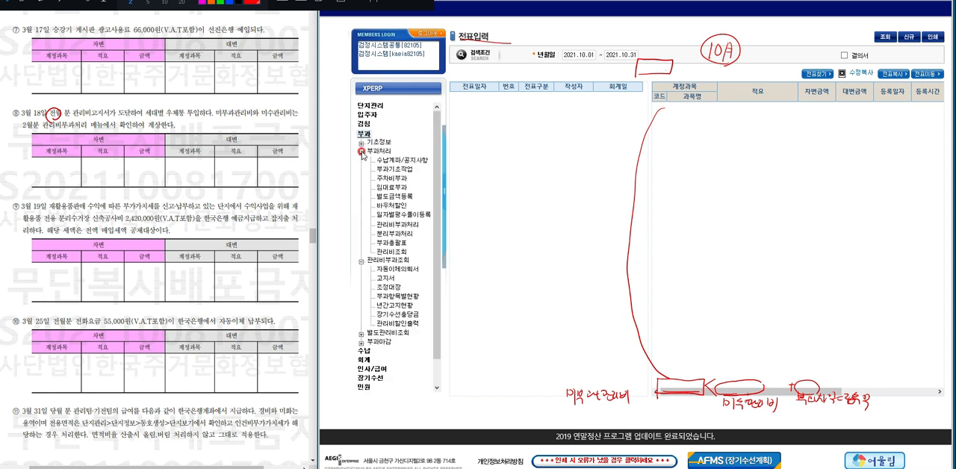
click(389, 228)
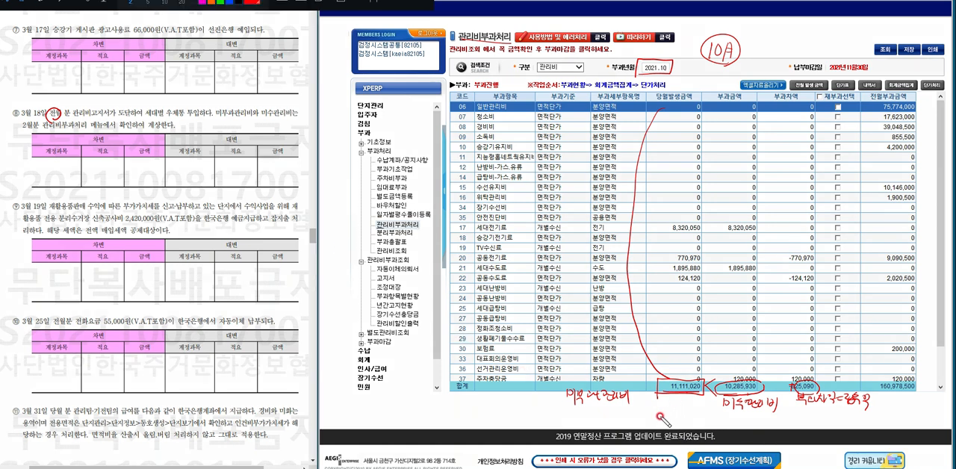
Handwrite the comparison 11,111,020 < 10,285,930 + below the billing totals.
mouse_move(661, 419)
mouse_down()
mouse_move(783, 429)
mouse_move(803, 420)
mouse_move(824, 430)
mouse_up()
drag(831, 417, 842, 428)
drag(853, 418, 881, 416)
drag(876, 411, 876, 422)
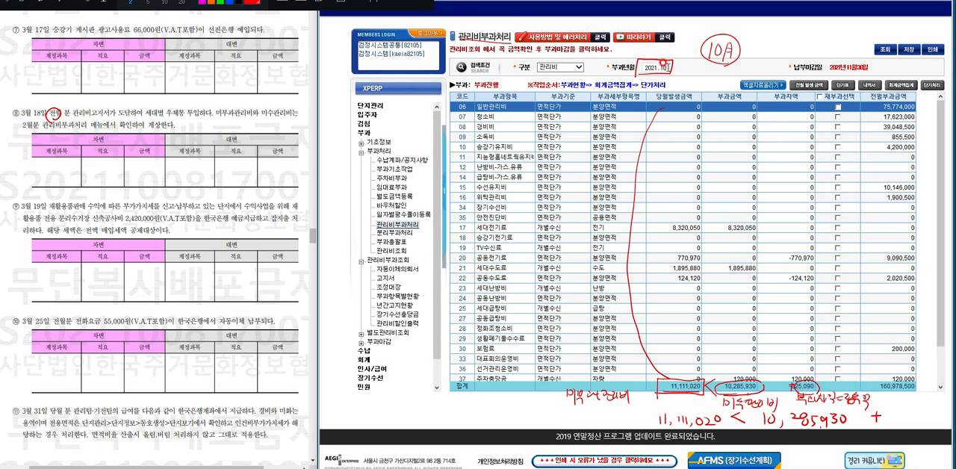
Set 부과년월 to 2021.09 and replace all pen marks with the handwritten totals 160975560, 160978500 and 2940 below the table.
double_click(657, 68)
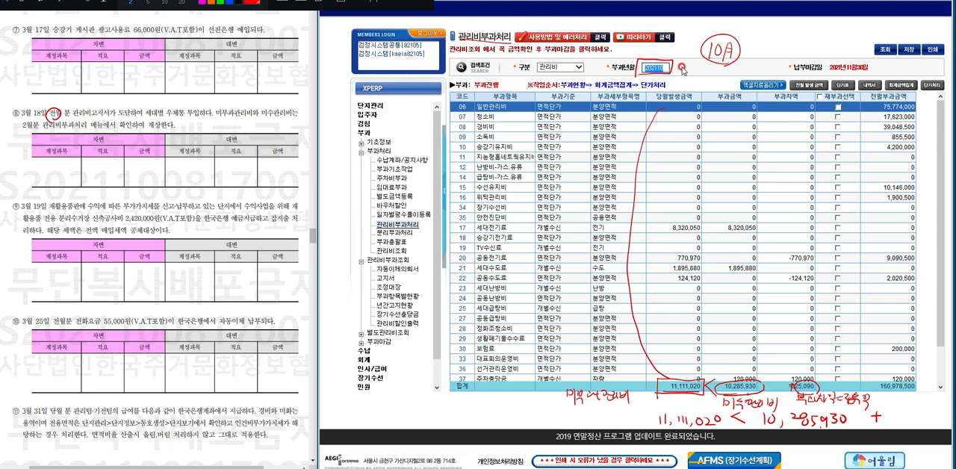
text(2021.09)
click(681, 67)
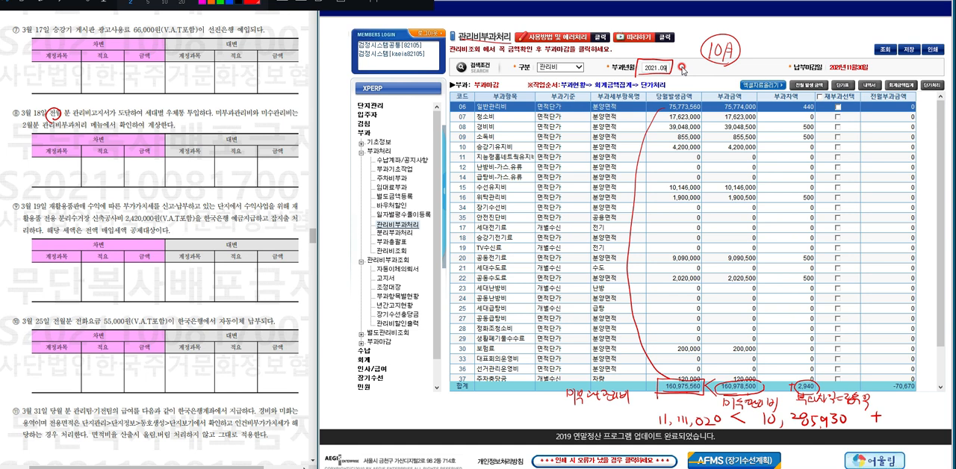
click(340, 8)
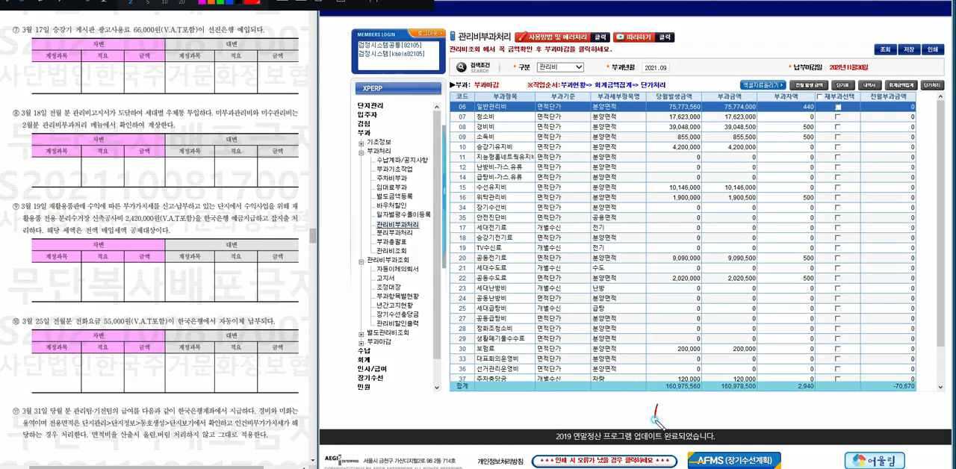
mouse_move(658, 404)
mouse_down()
mouse_move(654, 419)
mouse_move(695, 406)
mouse_move(933, 409)
mouse_move(920, 412)
mouse_up()
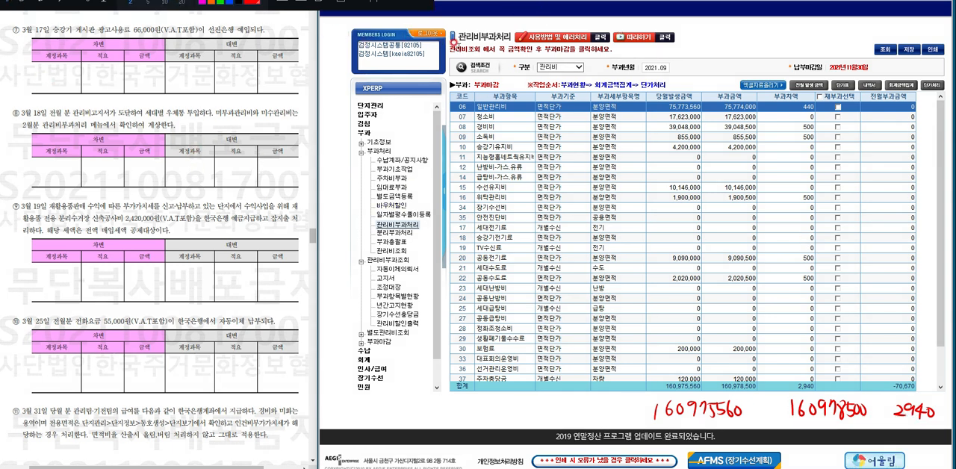
Return to the open 전표입력_계정식 voucher and set the 미수관리비 debit amount to 160,978,500.
click(363, 360)
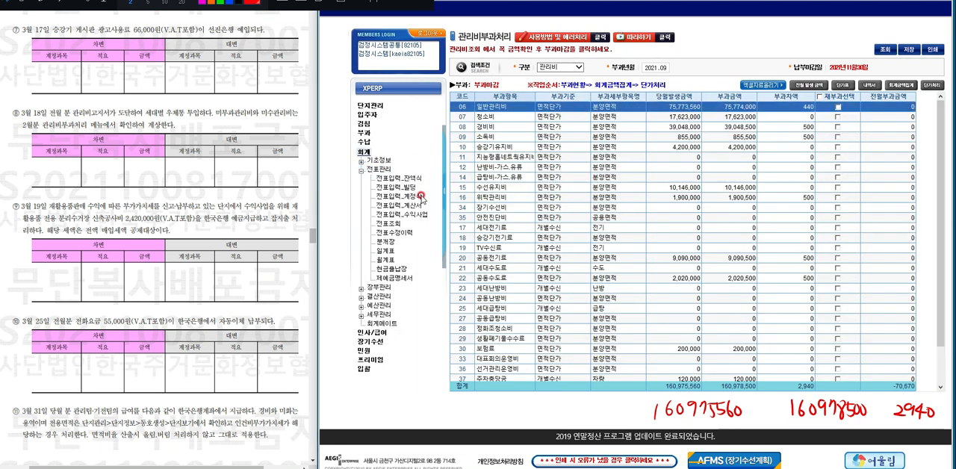
click(418, 197)
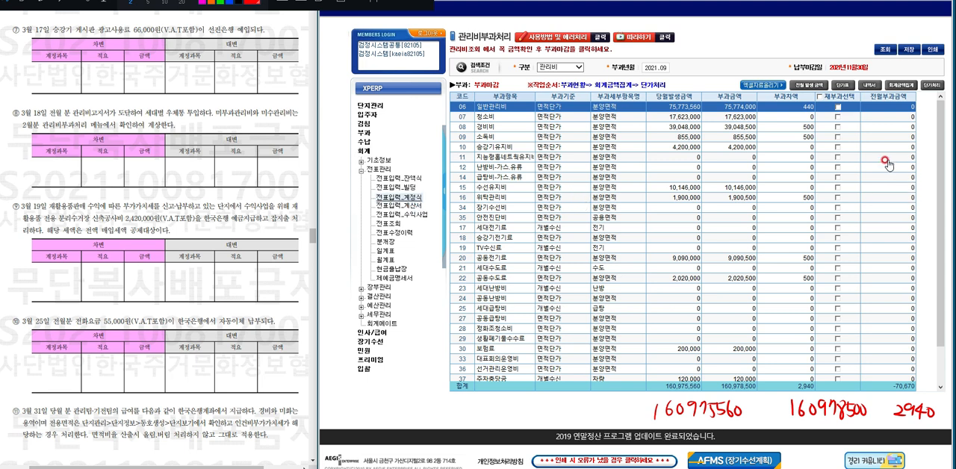
mouse_move(494, 468)
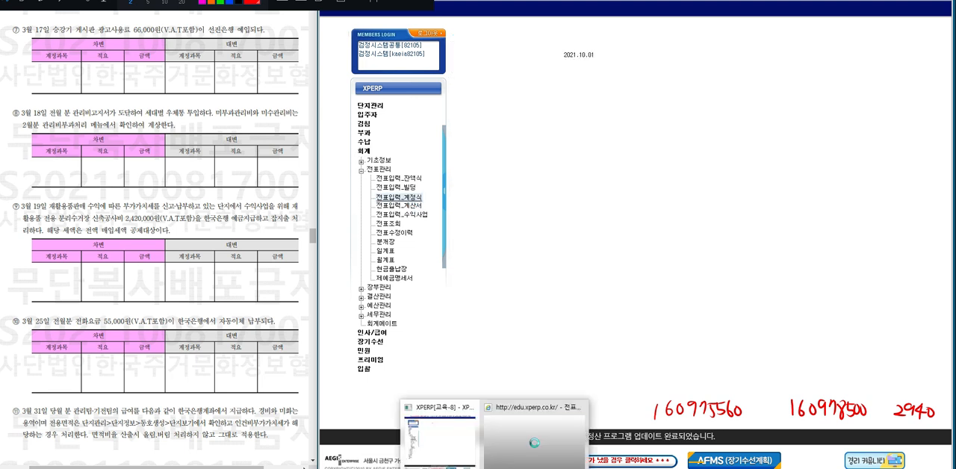
click(517, 447)
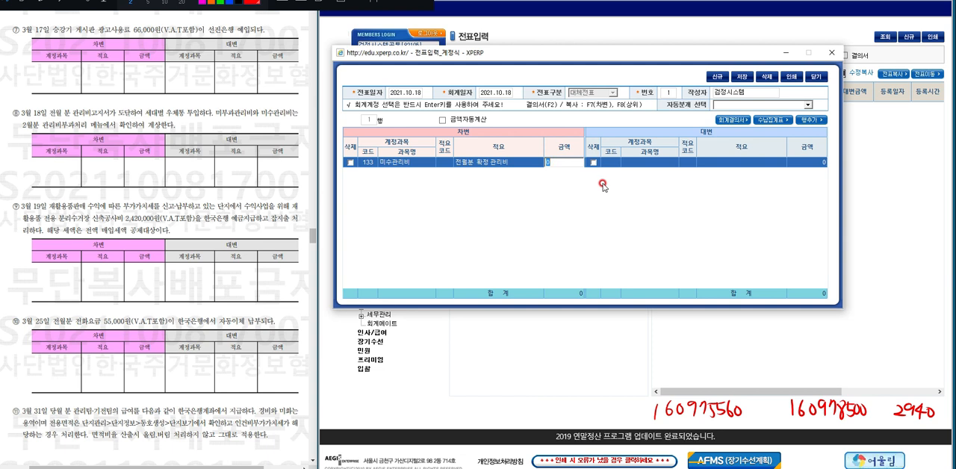
text(0,978,500)
key(Return)
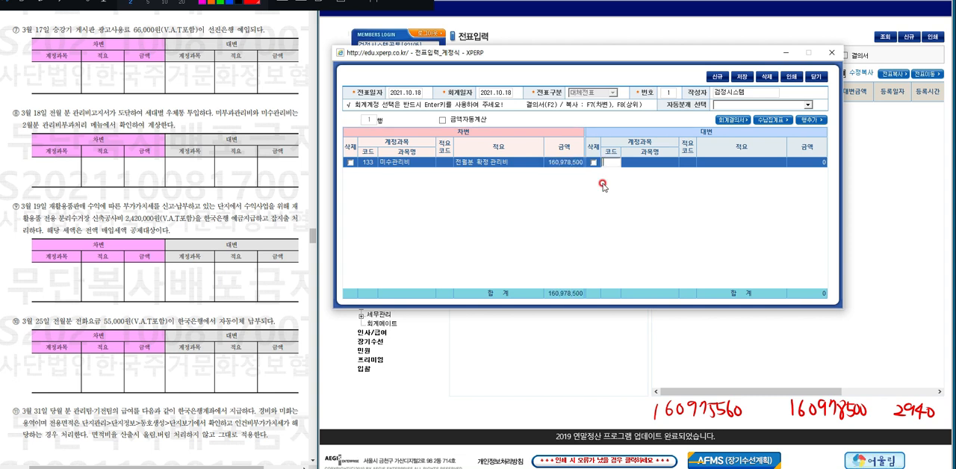
Fill the credit side with account 미부과관리비, description 전월분 발생 관리비 and amount 160,975,560.
key(Return)
text(미)
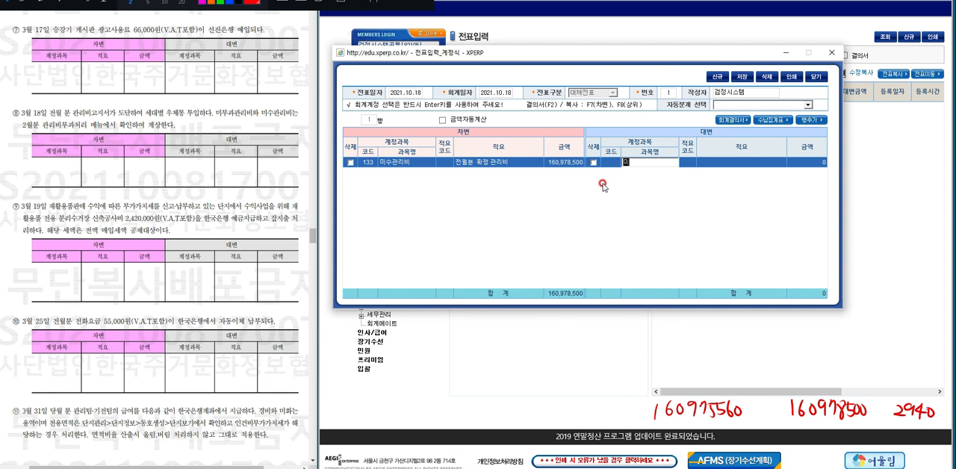
text(부과)
key(Return)
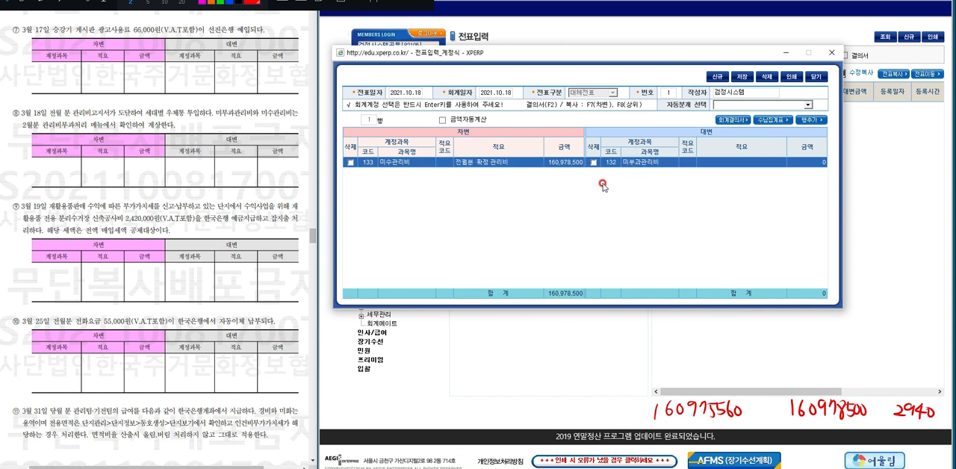
key(Return)
text(전월분)
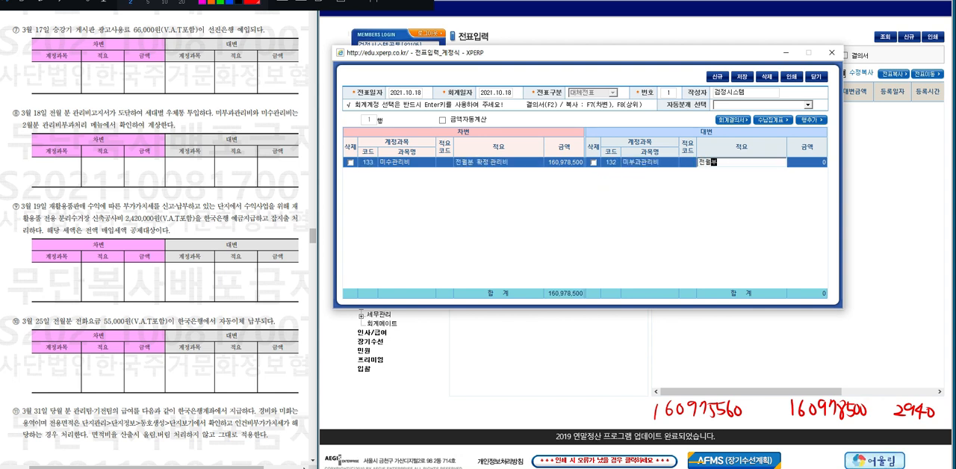
text( 발생 과ㄴ리비)
key(Return)
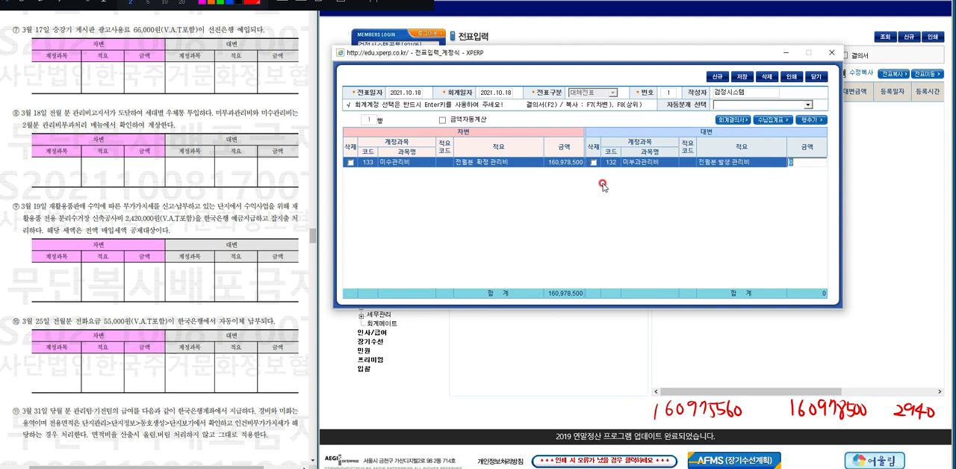
text(160975560)
key(Return)
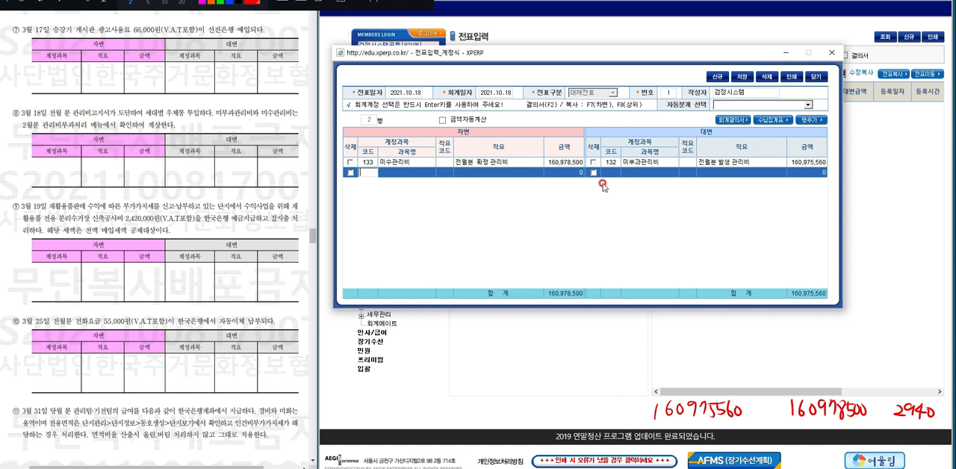
Add a second credit line for 잡수익 with description 관리비 부과차익 and amount 2,940, leaving its debit side empty.
key(Return)
key(Return)
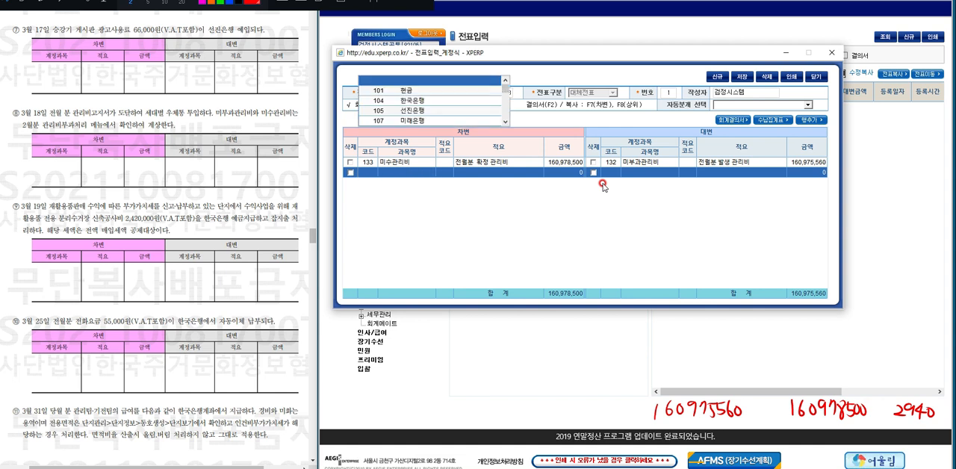
key(Escape)
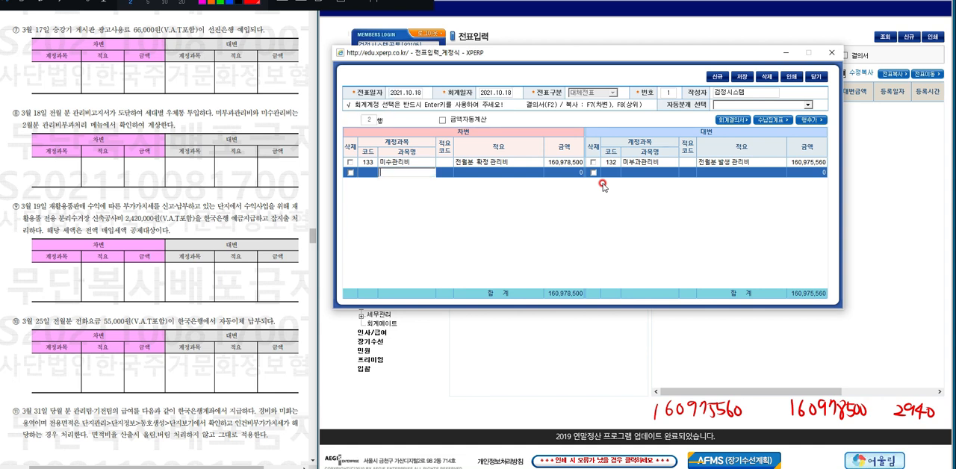
key(Return)
key(Return)
key(Return)
key(Return)
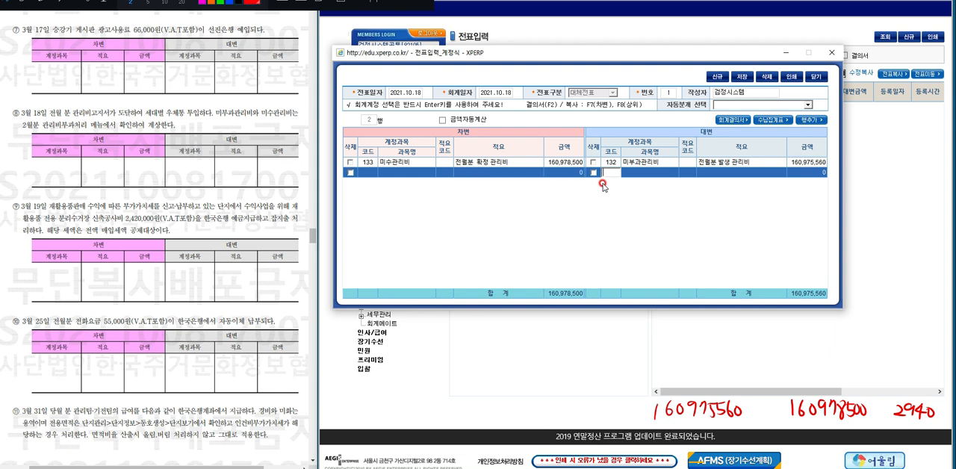
key(Return)
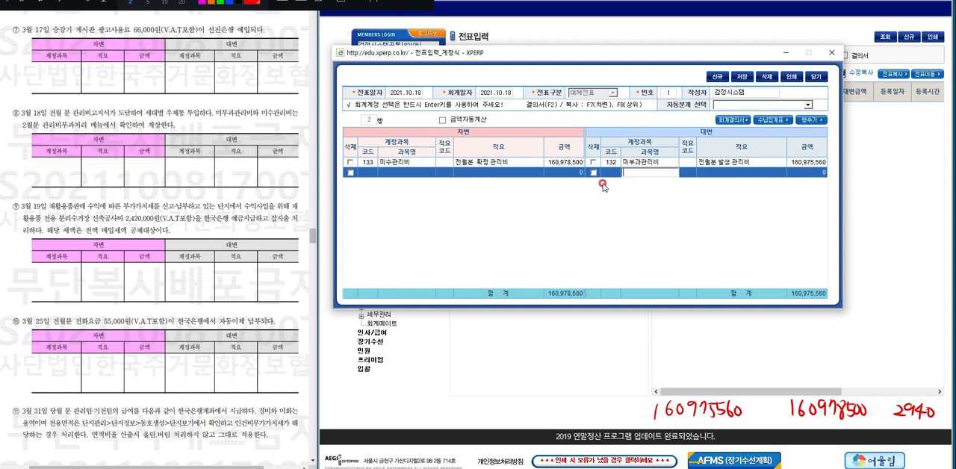
text(ㅈㅏㅂ소)
click(604, 184)
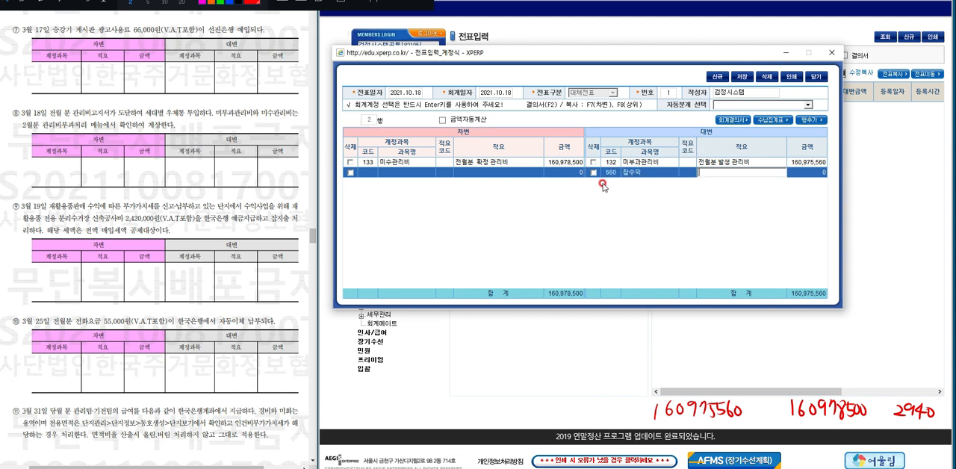
text(관리비 부과차익)
key(Return)
text(2,9)
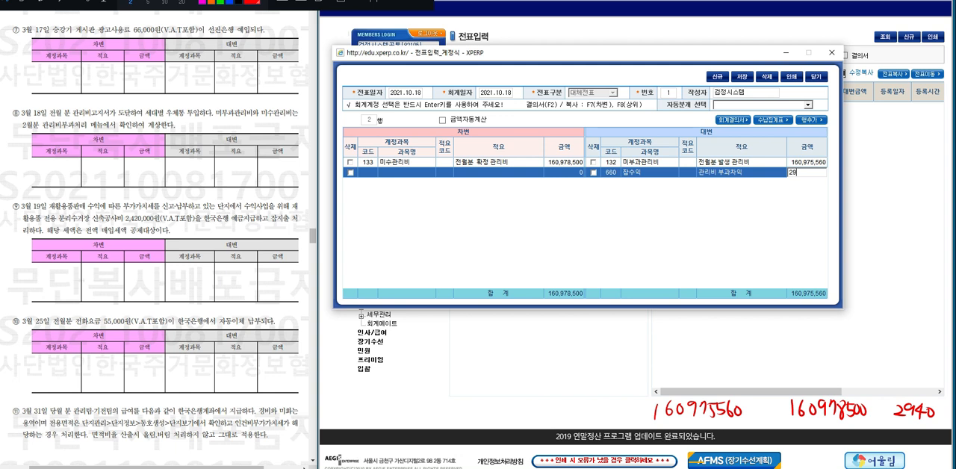
text(40)
key(Return)
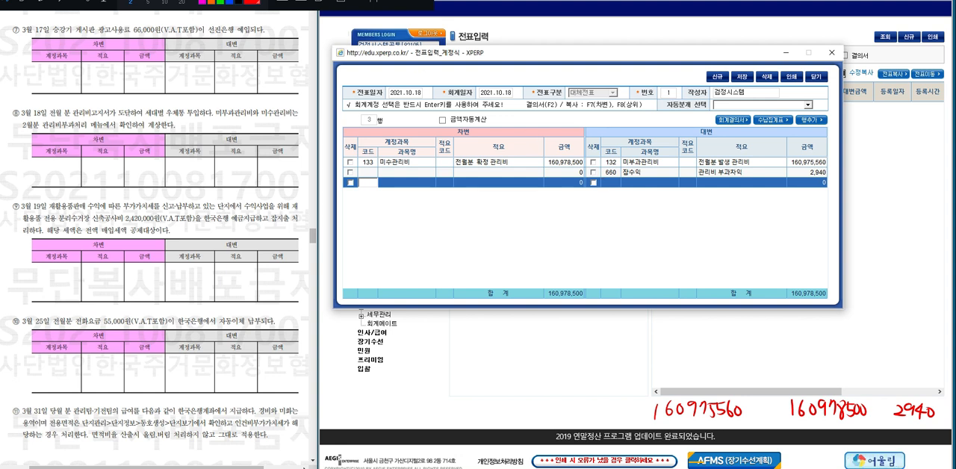
Save the 2021.10.18 voucher and close the voucher window.
click(740, 78)
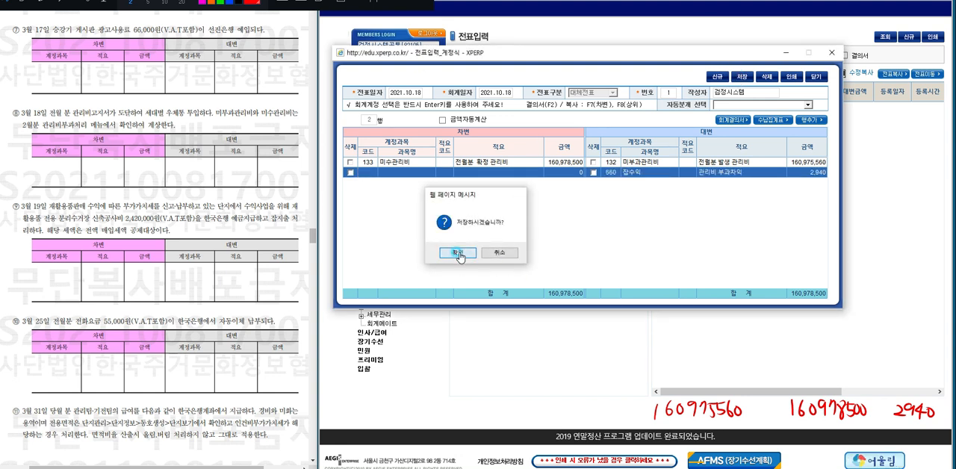
click(459, 254)
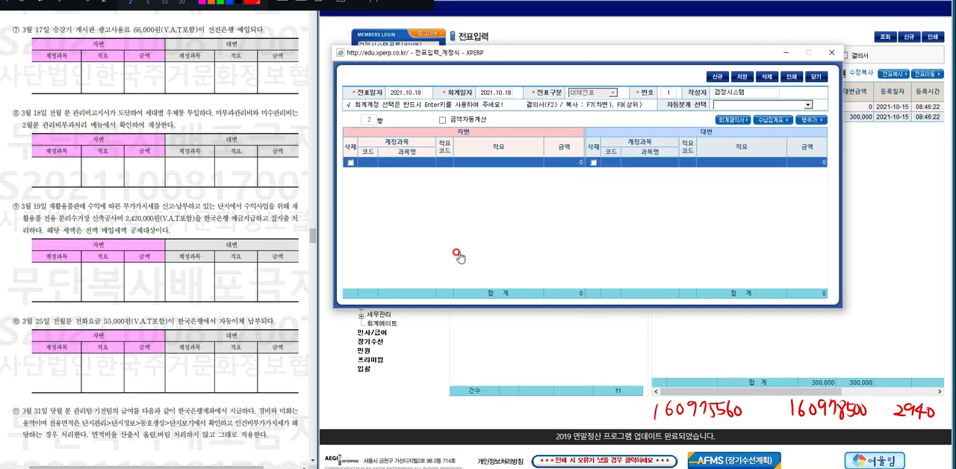
click(839, 56)
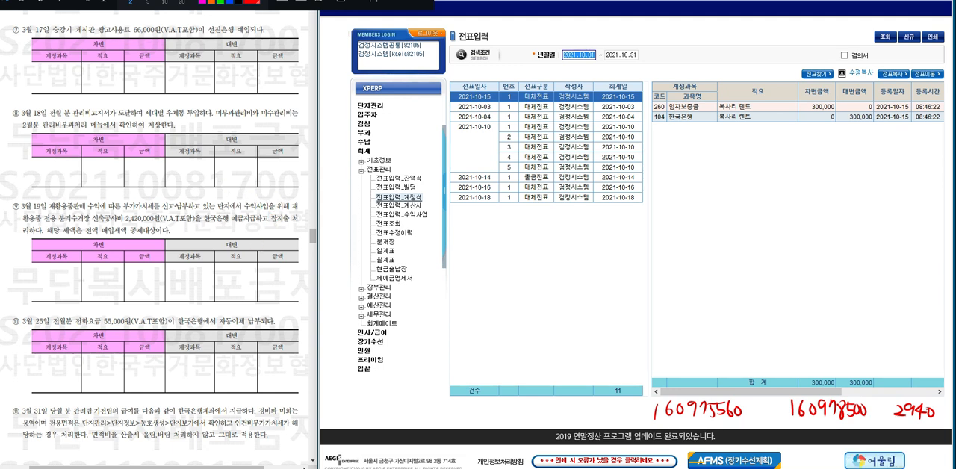
Create a new 대체전표 voucher dated 2021.10.19.
click(902, 36)
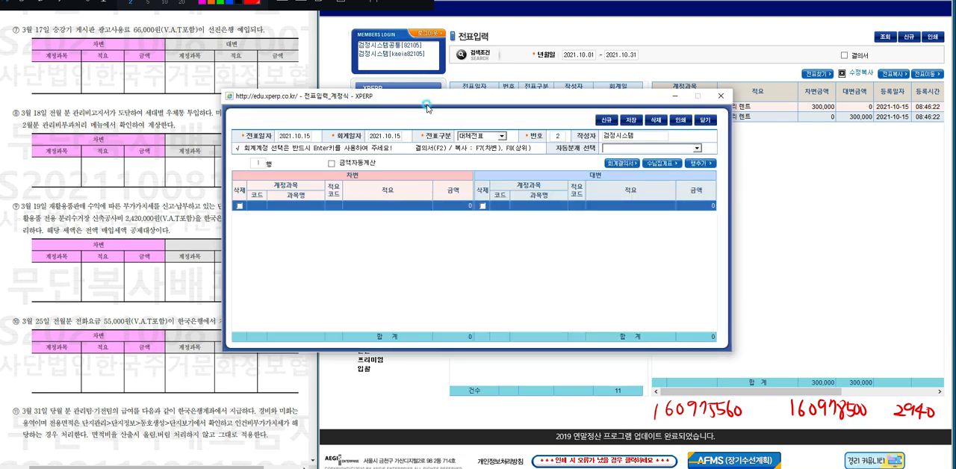
click(385, 134)
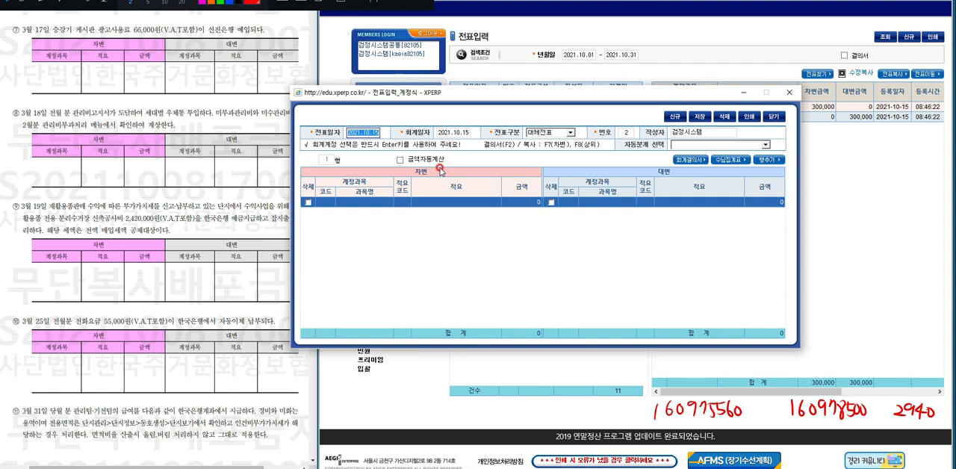
text(1019)
key(Return)
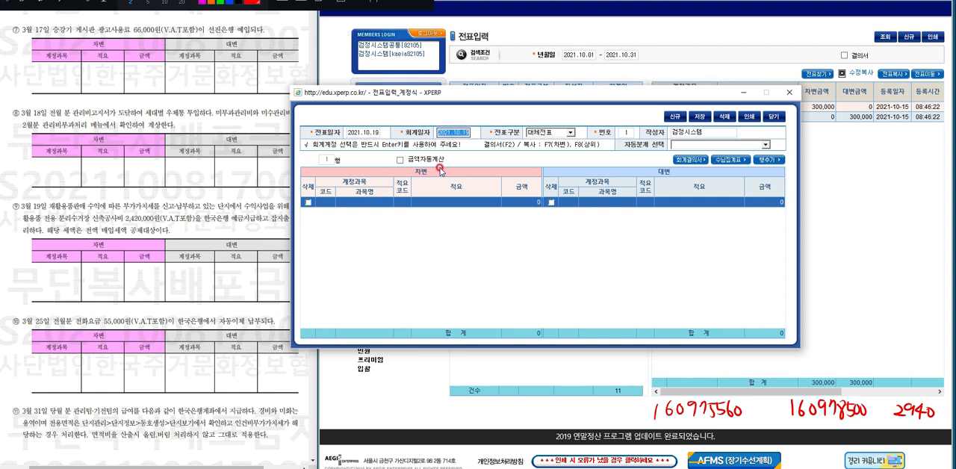
key(Return)
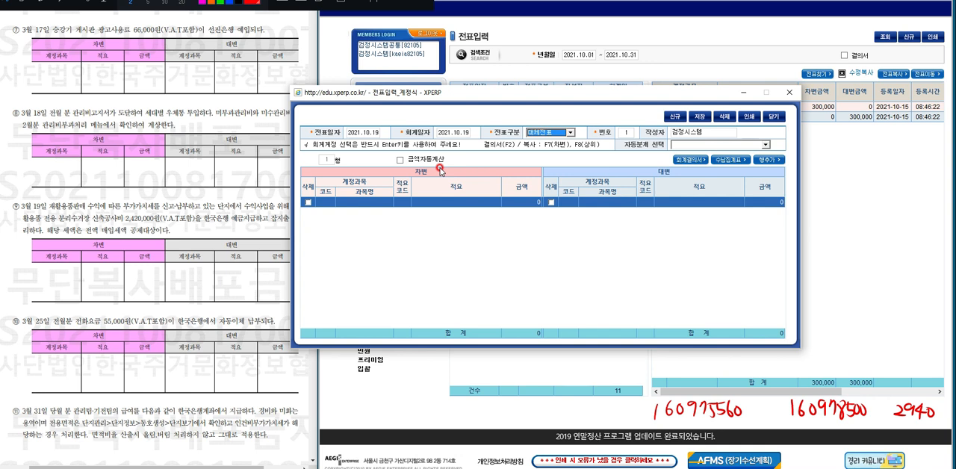
Fill the debit side with account 잡지출, description 재활용 공사비 and amount 2,200,000.
click(356, 210)
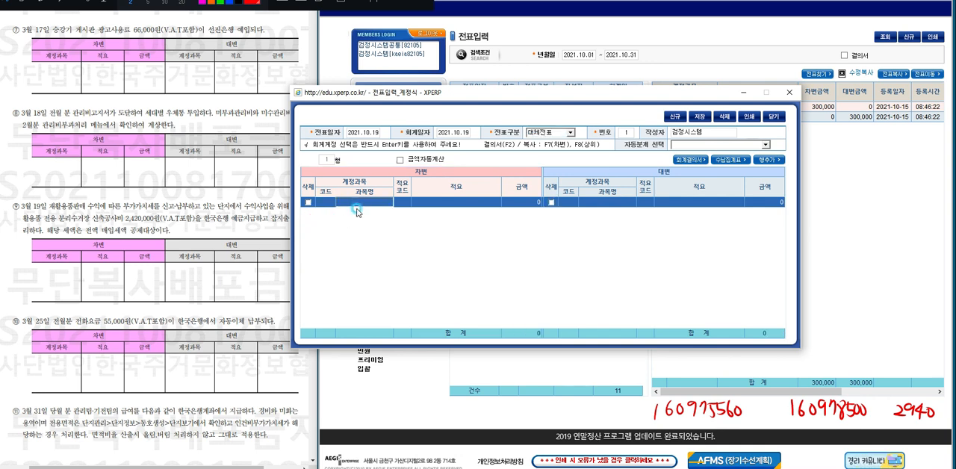
click(451, 212)
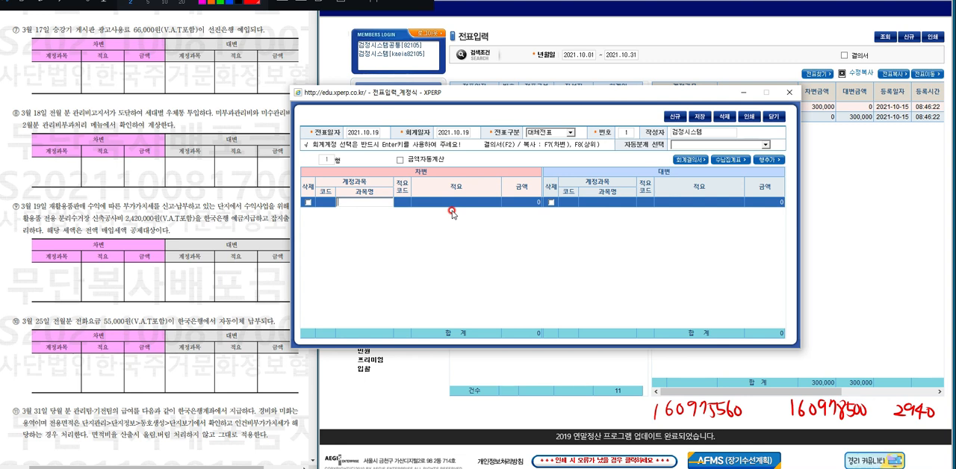
text(미)
text(지)
key(Return)
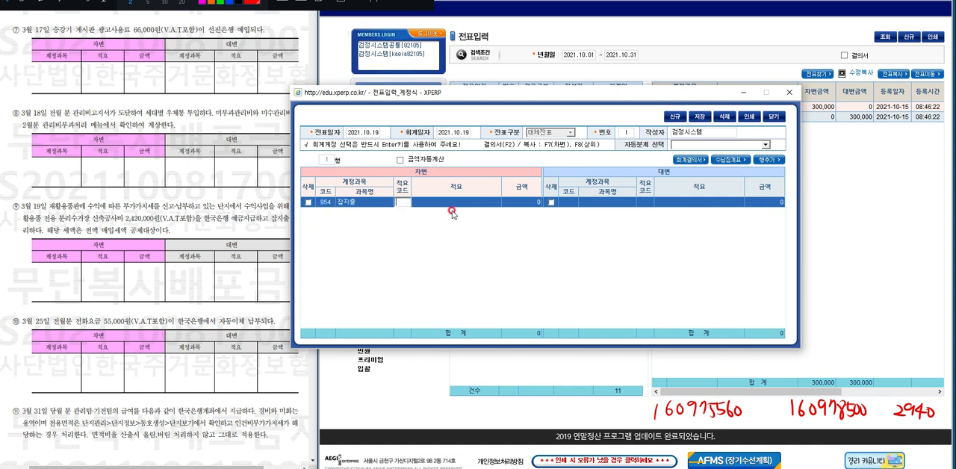
key(Return)
text(재)
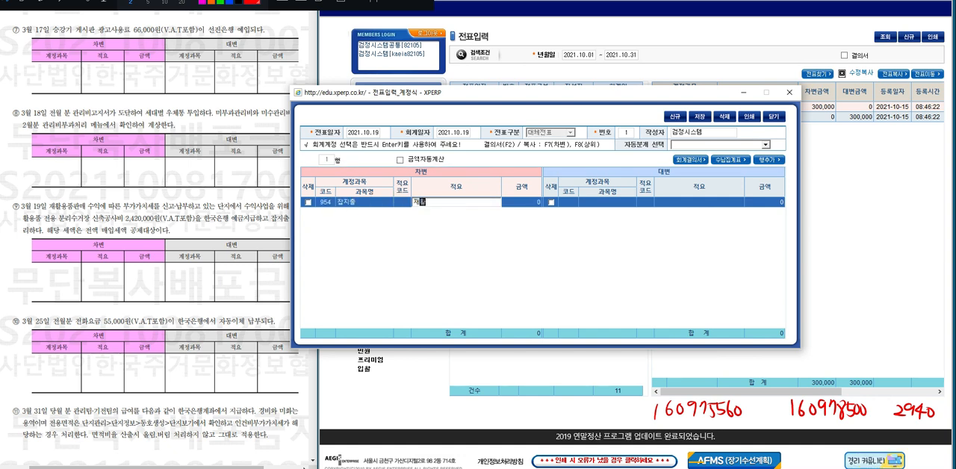
text(활용 공사비)
key(Return)
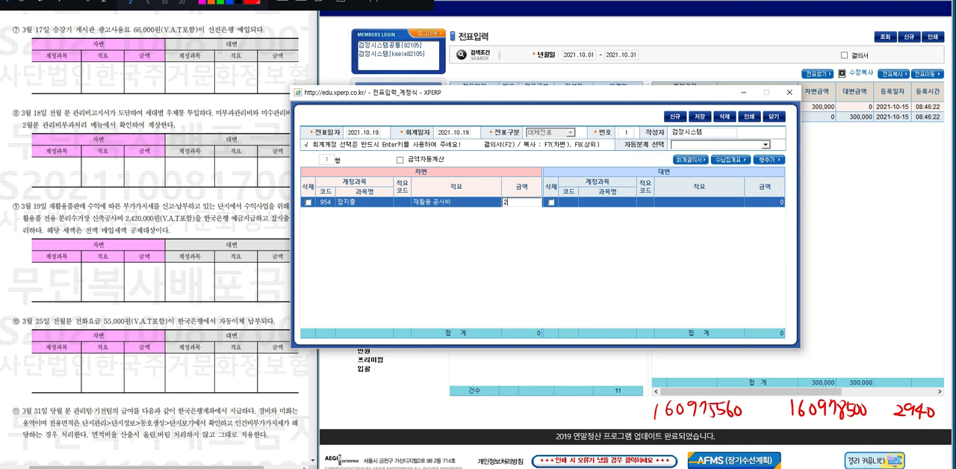
text(200000)
key(Return)
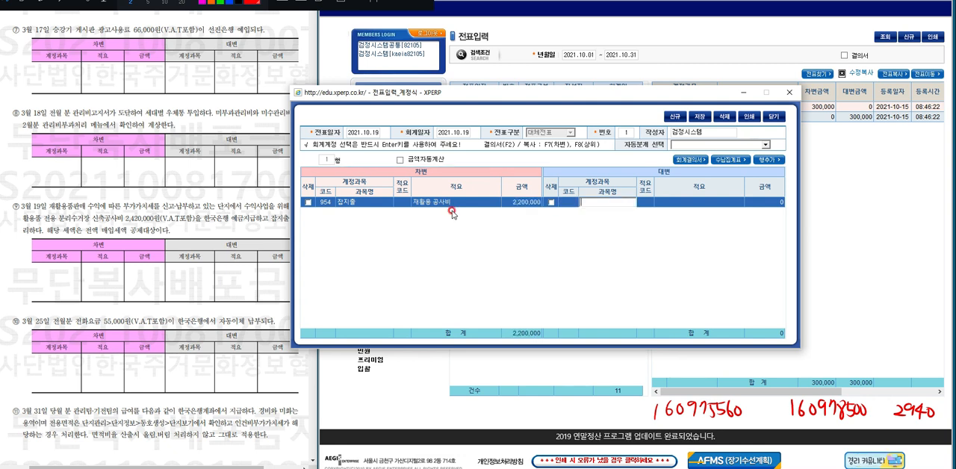
Set the credit account to 한국은행 and copy the debit line's description and amount to it.
text(한국은행)
key(Return)
key(Return)
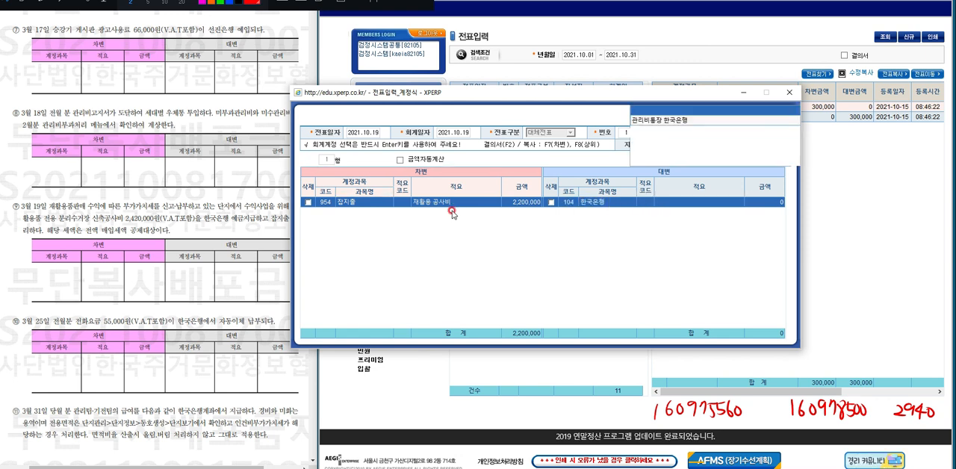
key(Return)
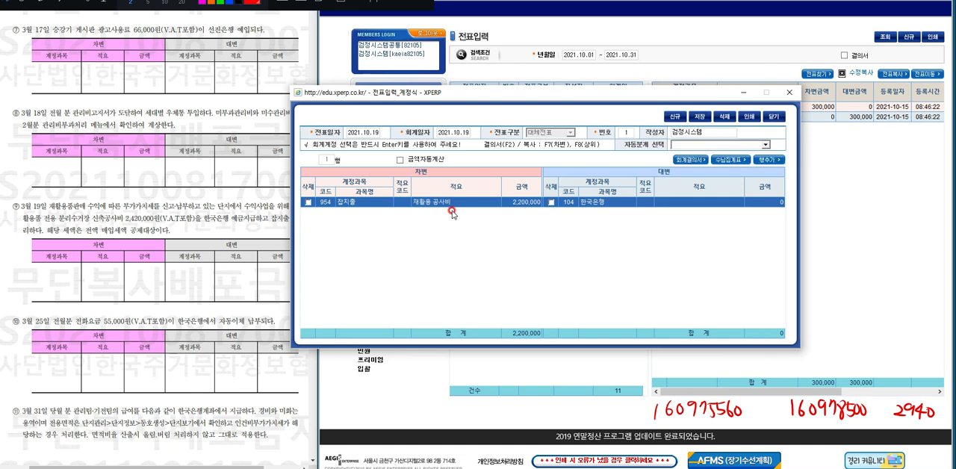
key(F7)
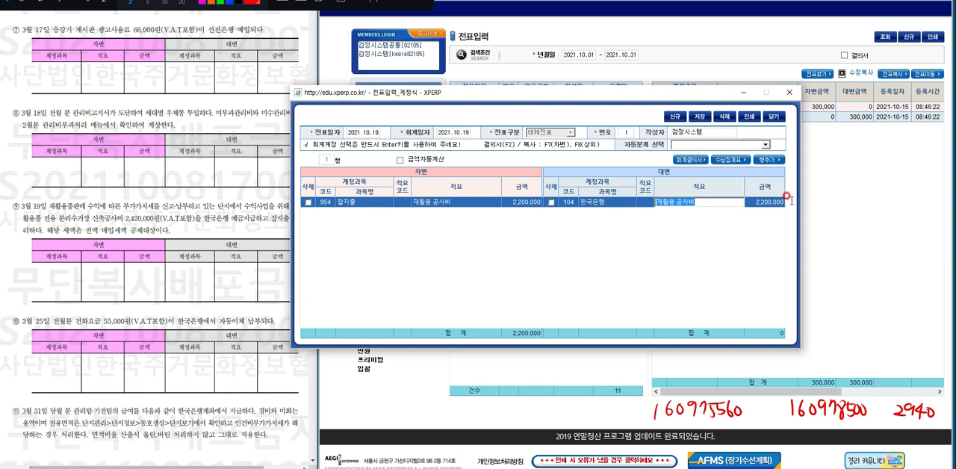
Add a second voucher row and fill its debit side with 부가가치세대급금, the description copied from the row above, and amount 220,000.
click(771, 160)
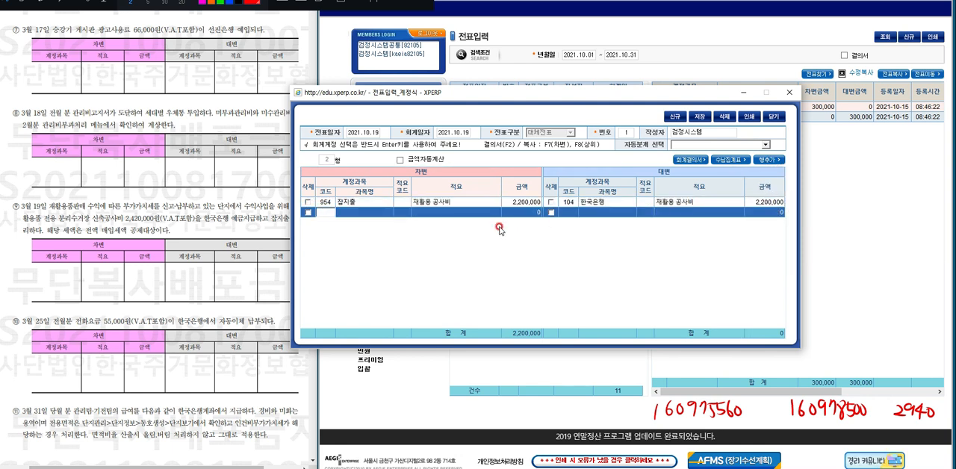
key(Tab)
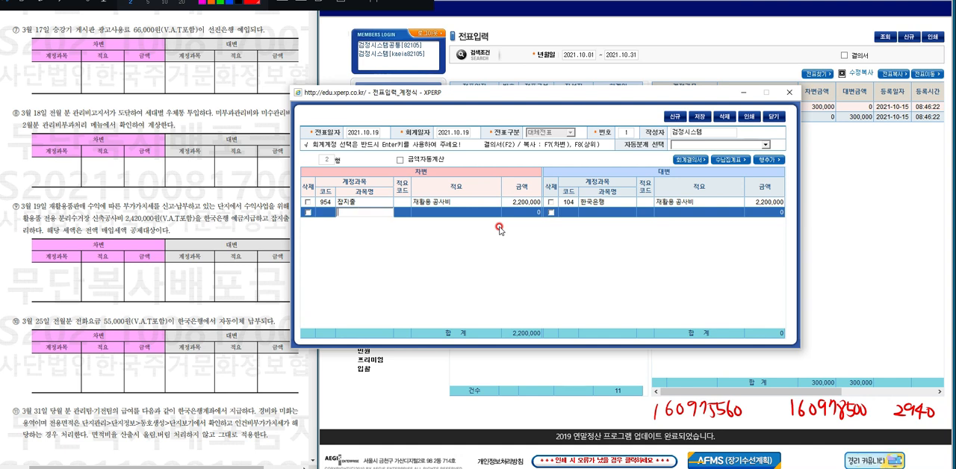
text(부가가치세)
key(Return)
key(Return)
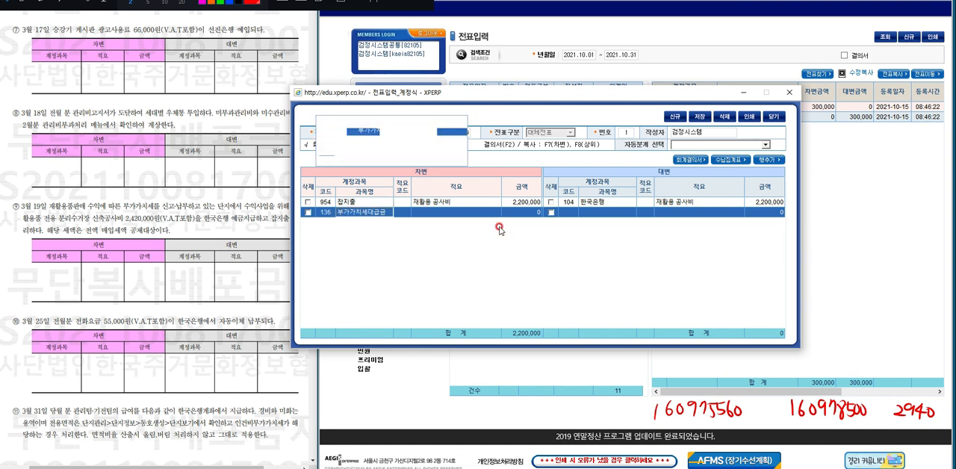
key(Return)
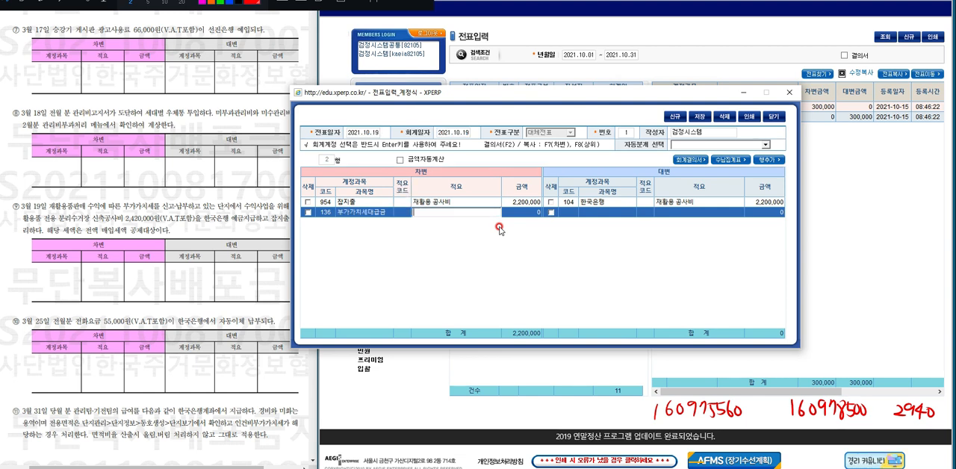
key(F8)
key(Return)
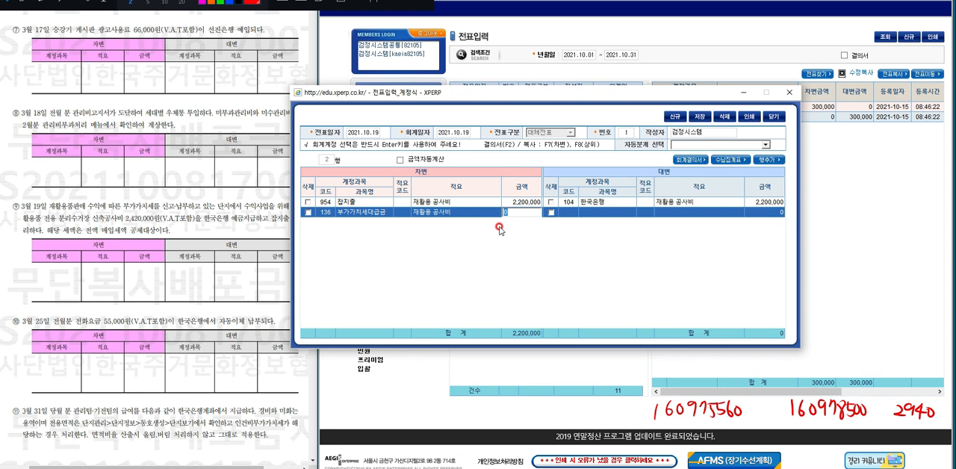
text(220,000)
key(Return)
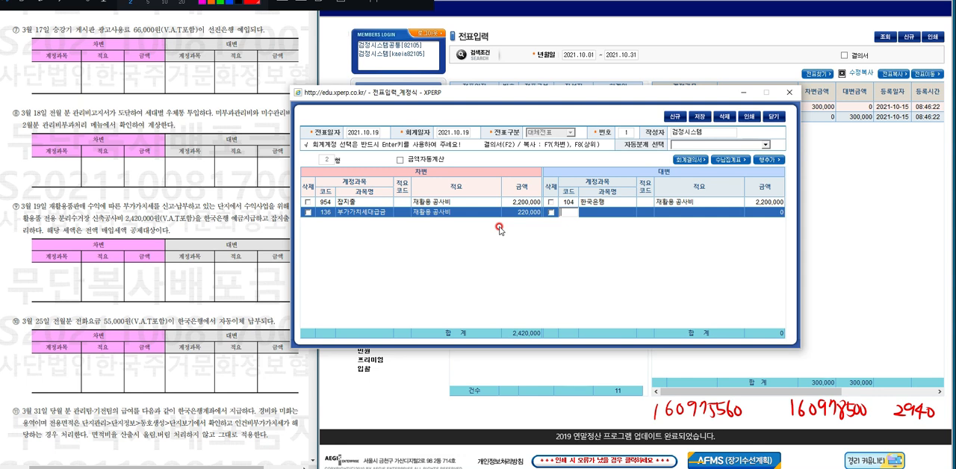
Set the second row's credit account to 104 한국은행 and copy the debit side's description and amount to it.
text(104)
key(Return)
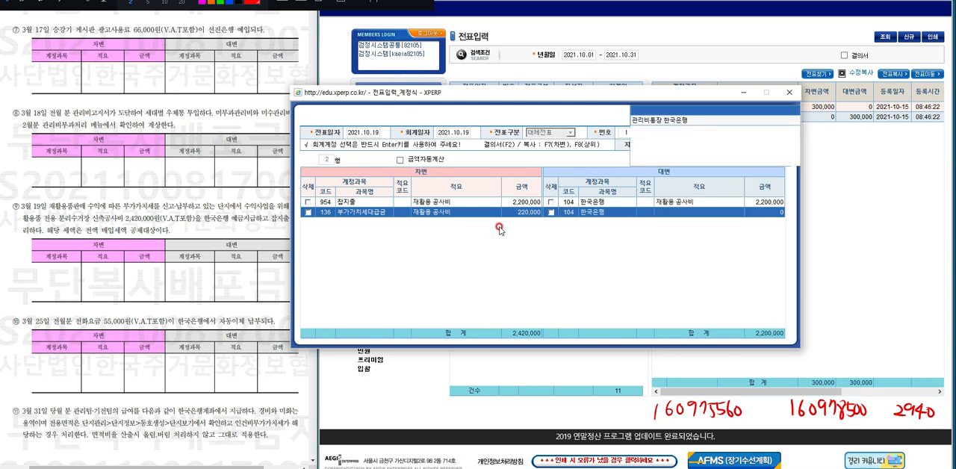
key(Return)
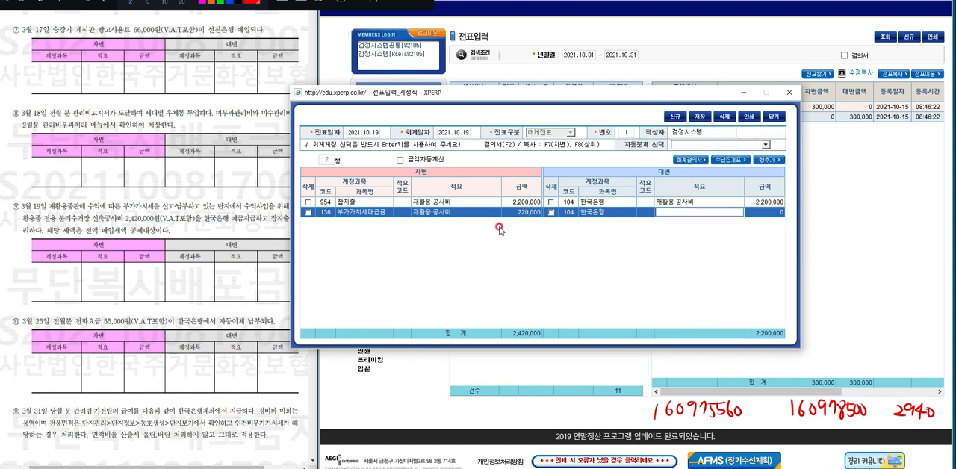
key(Return)
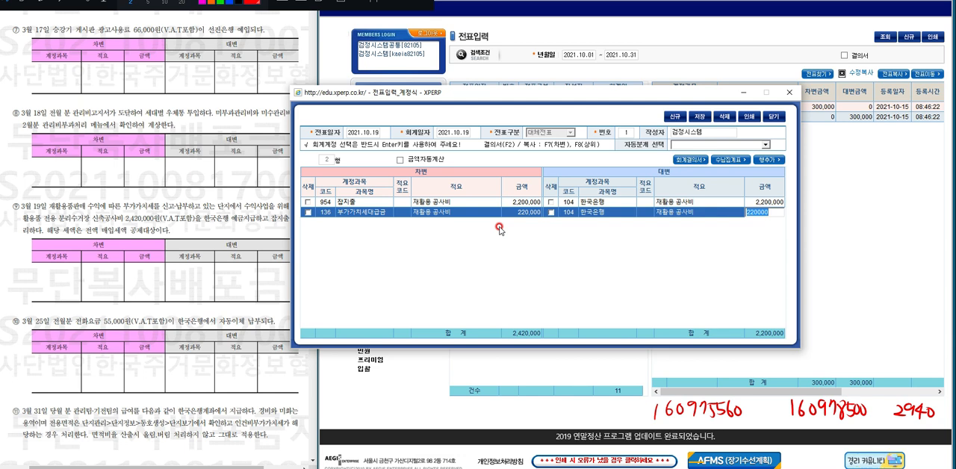
key(Return)
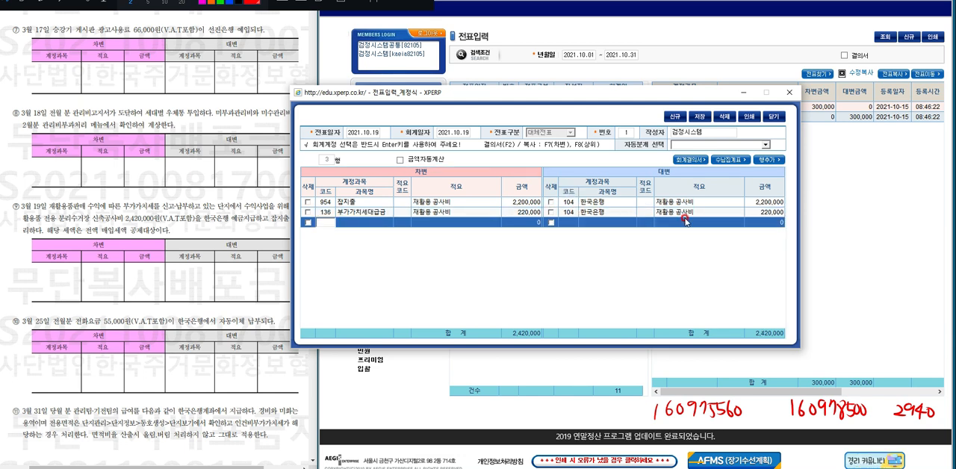
Extend the second credit line's description to read 재활용 공사비 부가가치세대급금.
click(686, 213)
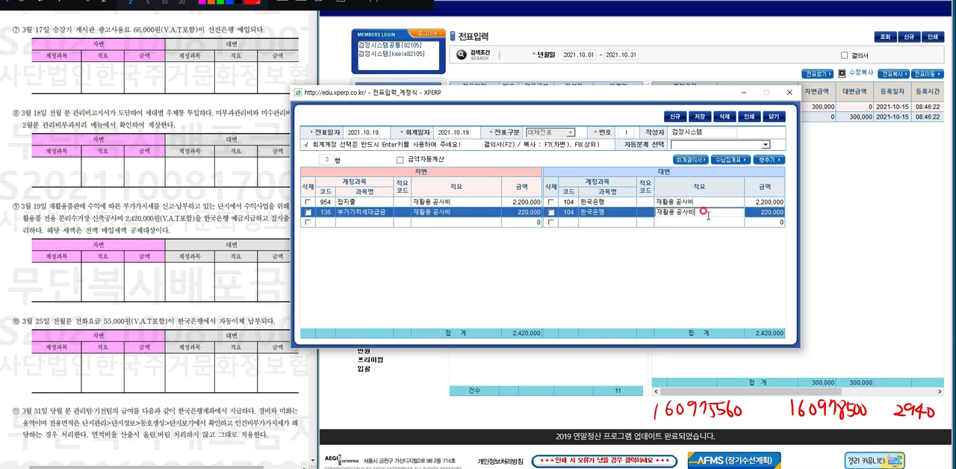
text(북가세대급금)
key(Return)
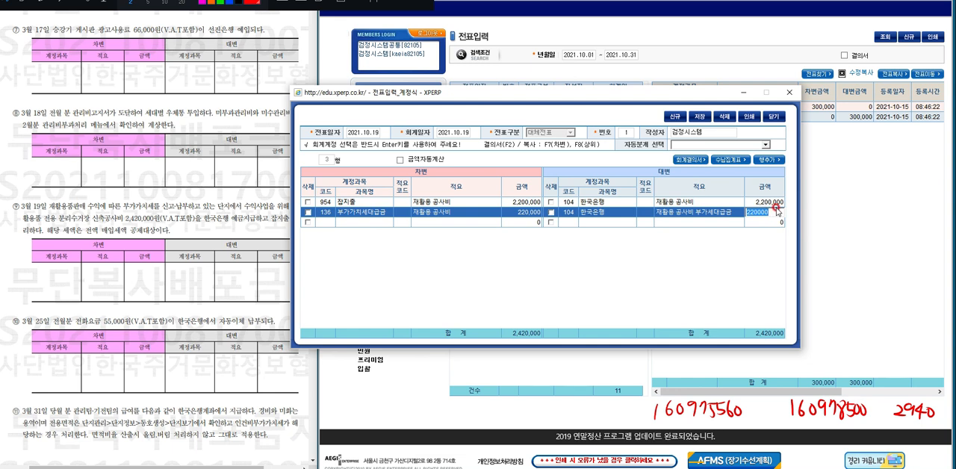
Save the 2021.10.19 voucher and date the next 대체전표 voucher 2021.10.25.
click(698, 117)
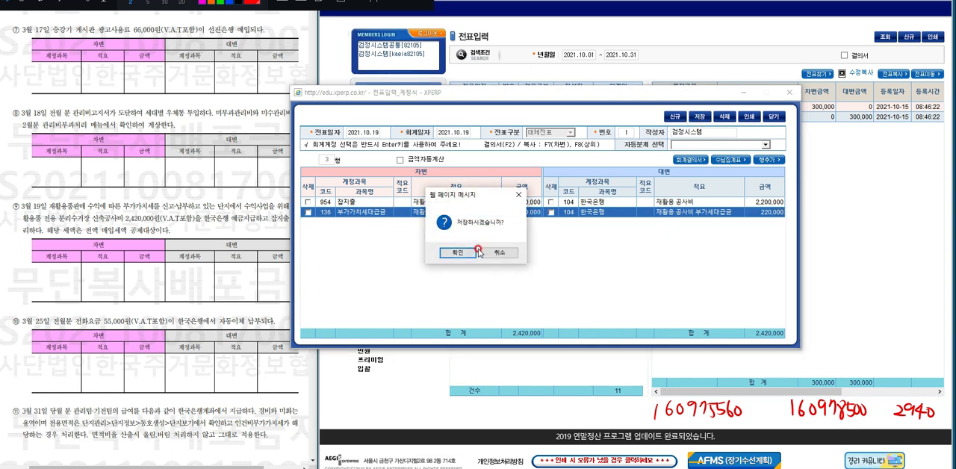
click(478, 252)
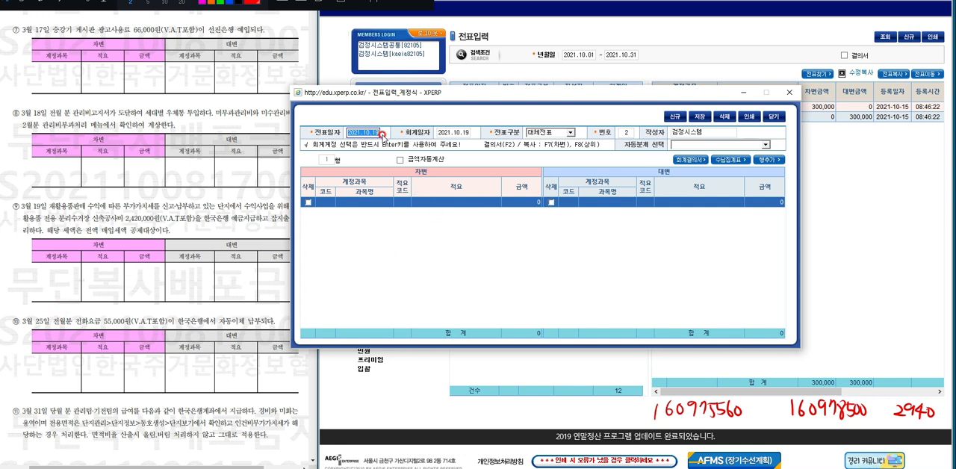
text(20211025)
key(Return)
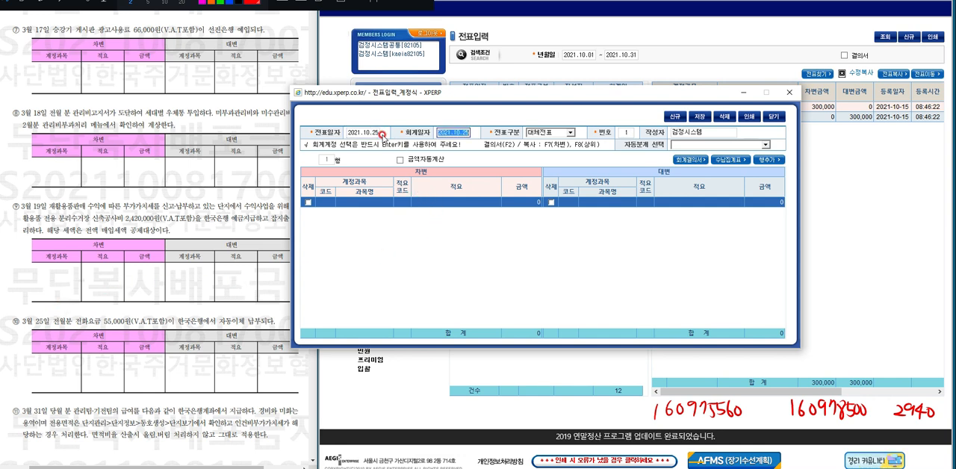
Fill the debit side with account 미지급비용, description 전월분 전화요금 and amount 55,000.
click(365, 201)
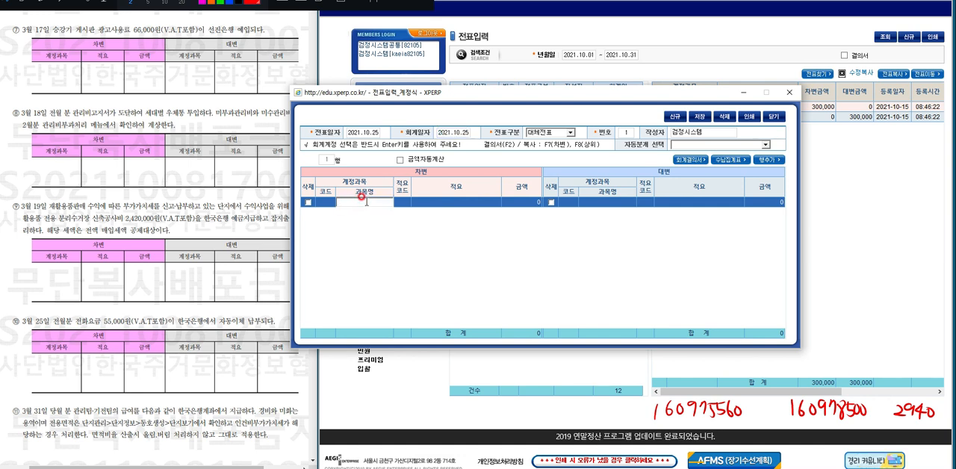
text(미지급비용)
key(Return)
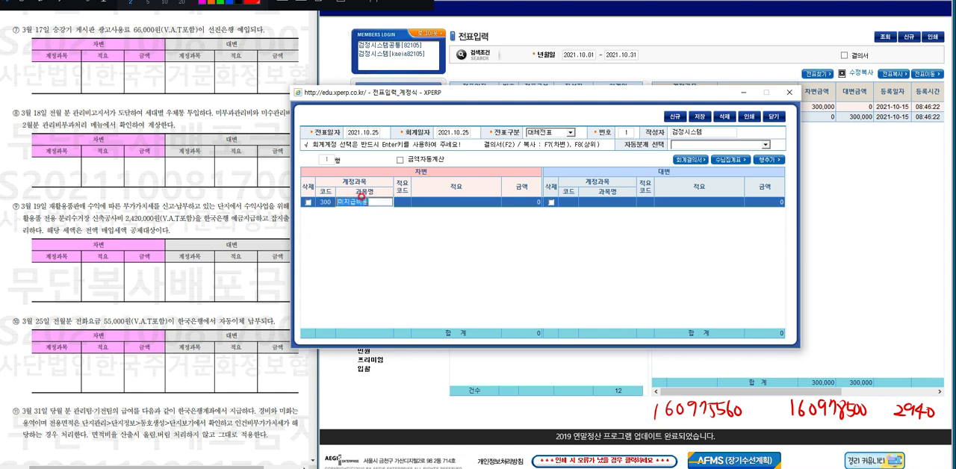
key(Return)
key(Return)
text(전월)
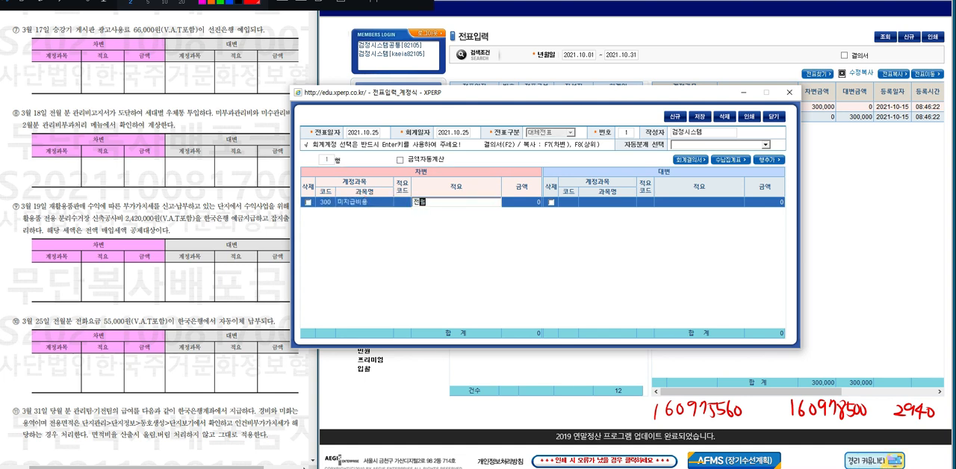
text(분 전화요금)
key(Return)
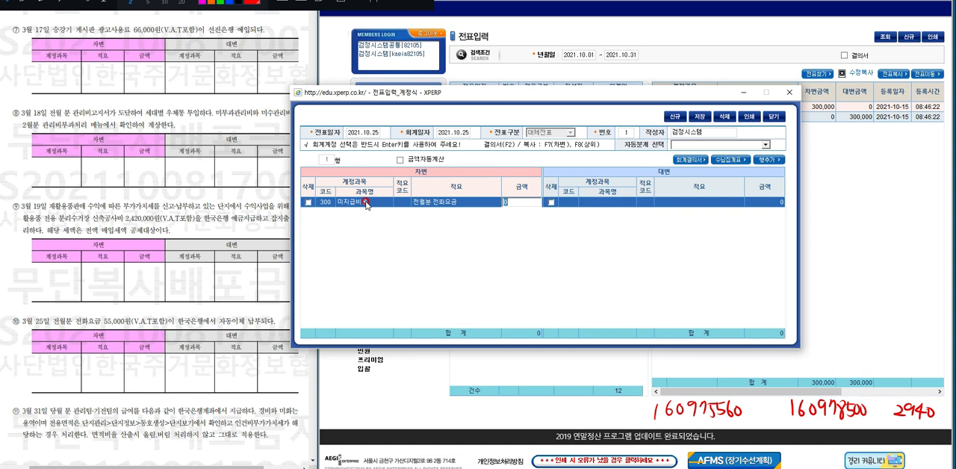
text(55000)
key(Return)
Complete the credit side with 한국은행 and the debit line's description and amount, and save the voucher.
text(현금)
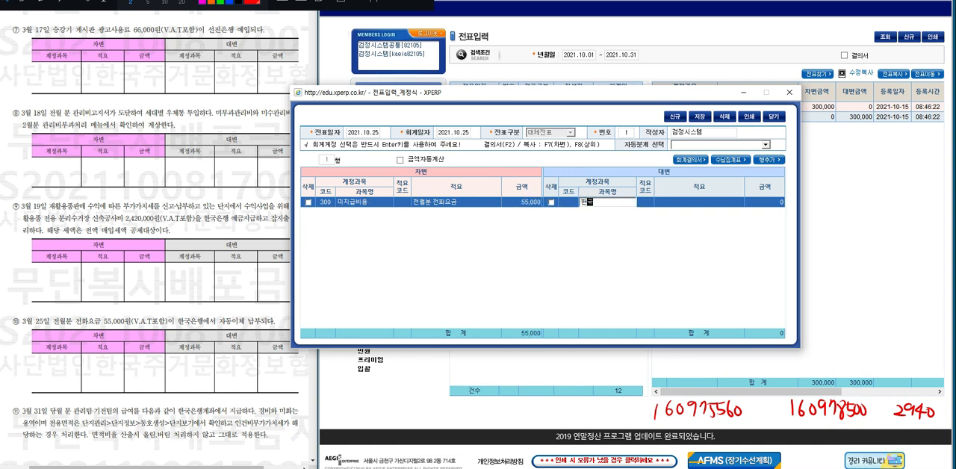
key(Return)
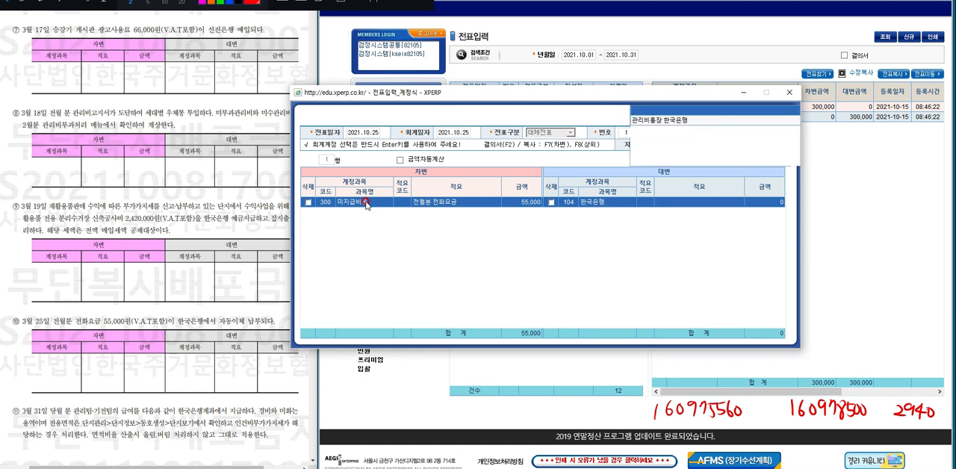
key(Return)
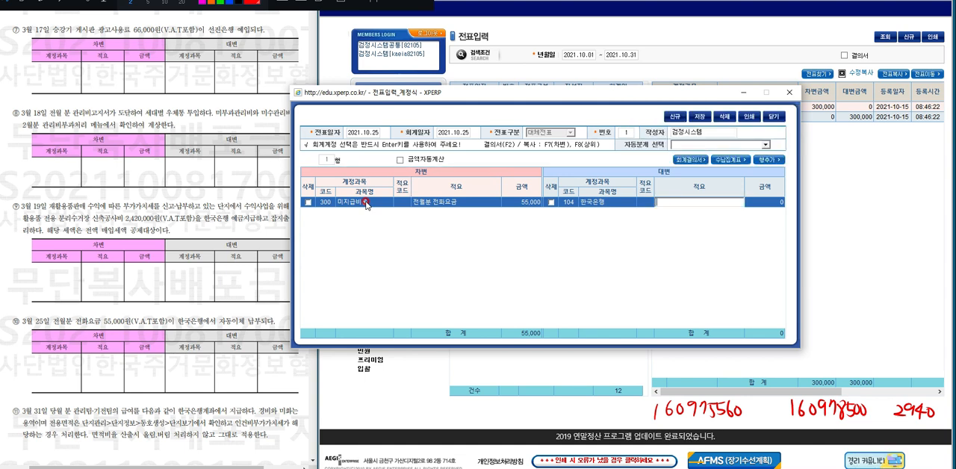
key(Return)
key(Return)
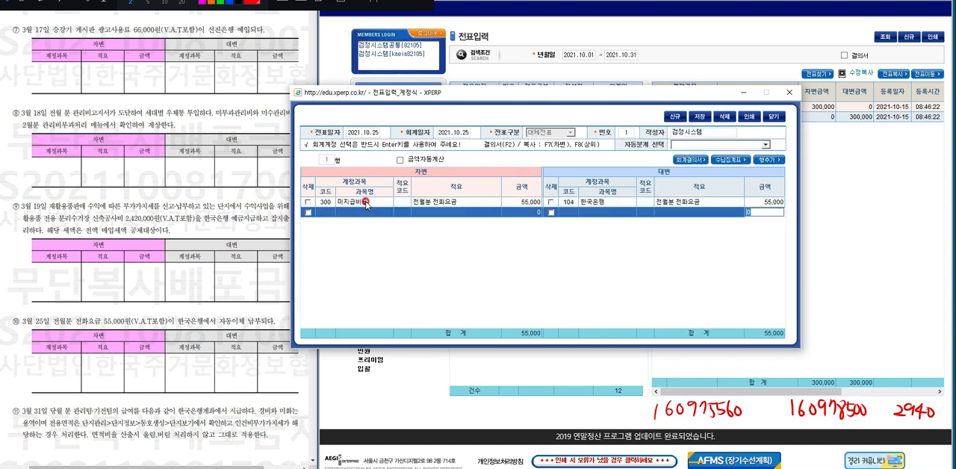
click(700, 117)
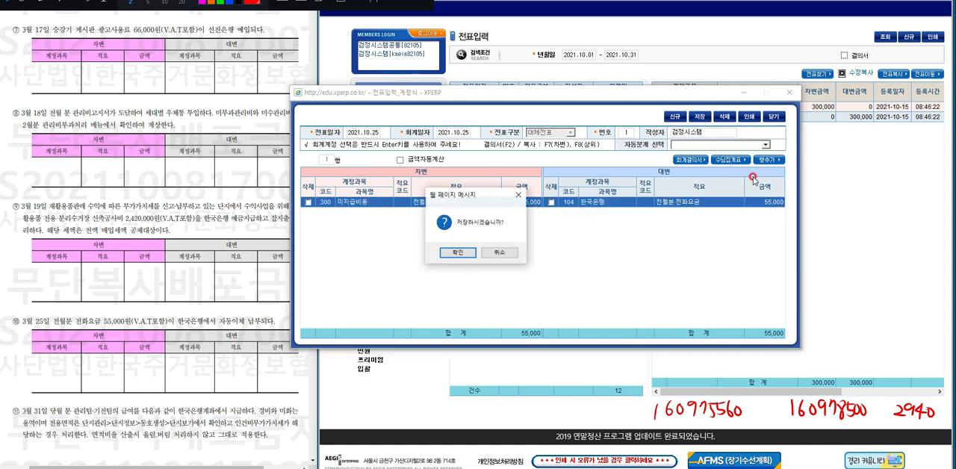
key(Return)
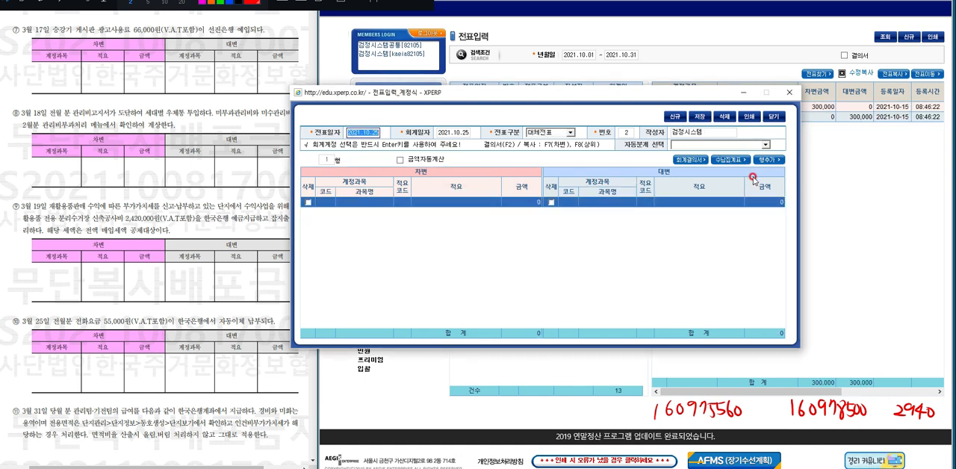
Examine exam item ⑪ on the March 31 salary payment together with its 당월분 급여대장 table.
click(68, 389)
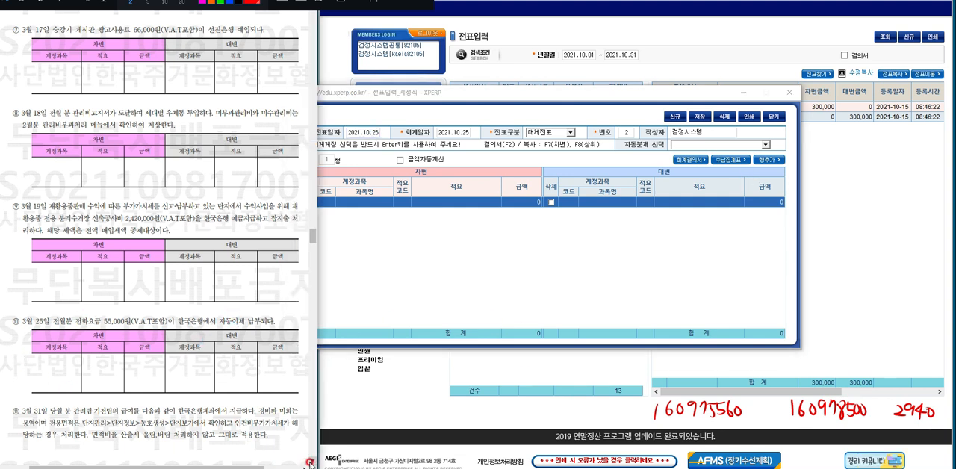
scroll(309, 463, down, 5)
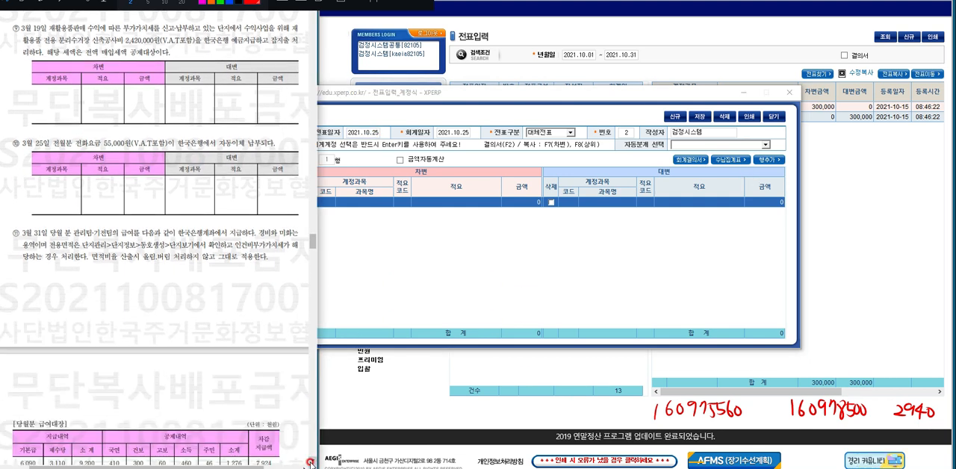
scroll(309, 463, down, 3)
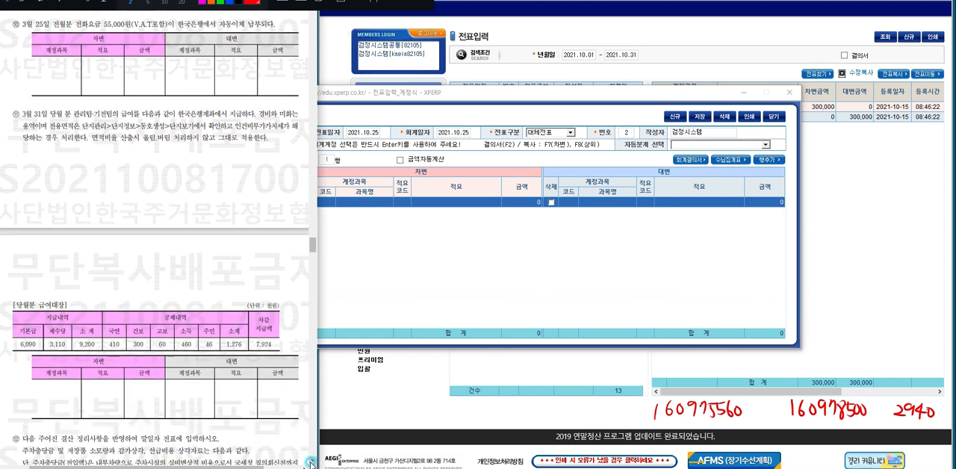
scroll(309, 463, down, 3)
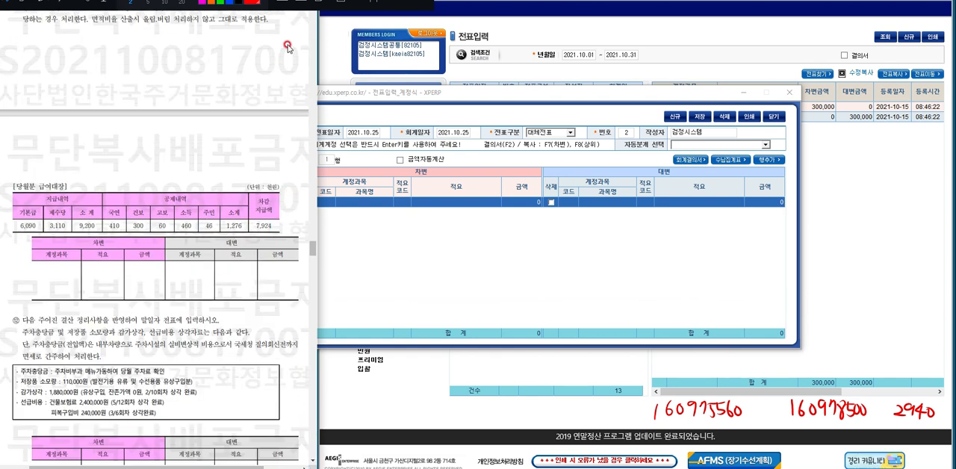
scroll(315, 251, up, 3)
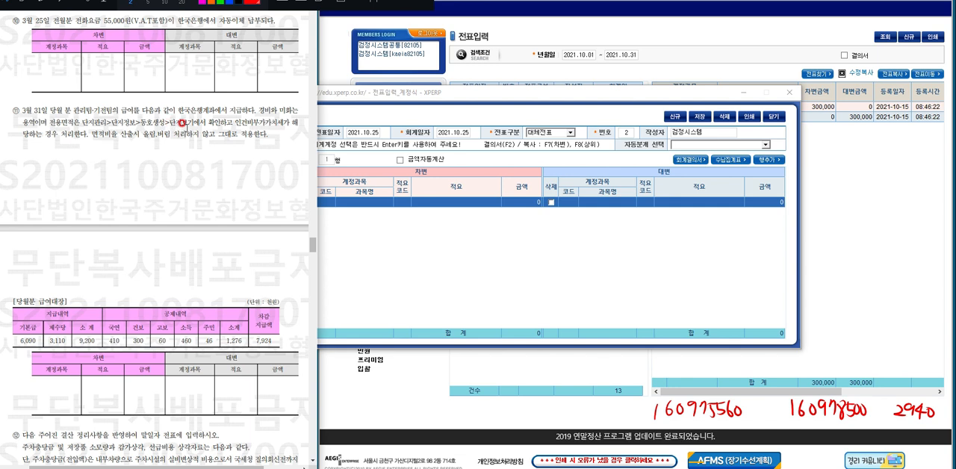
Minimize the voucher entry window and open the 동호생성 page of 단지정보 to look up the exclusive areas.
click(348, 218)
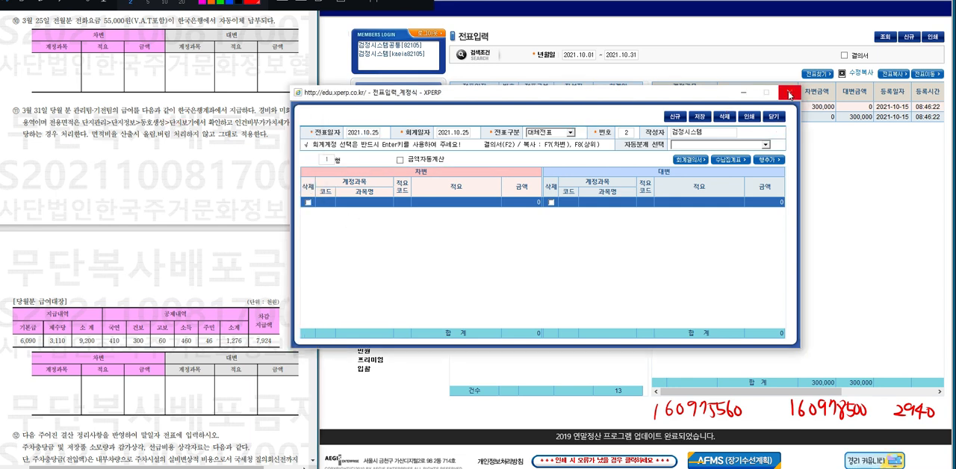
click(745, 92)
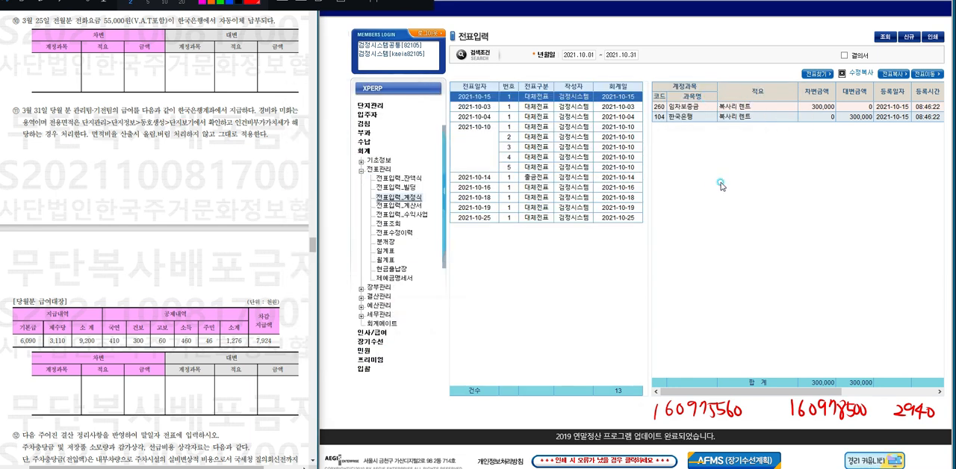
click(378, 109)
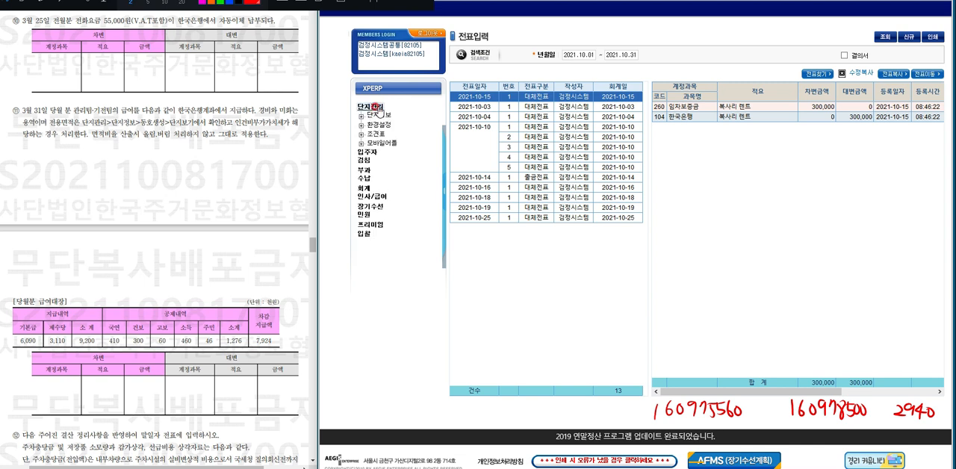
click(360, 115)
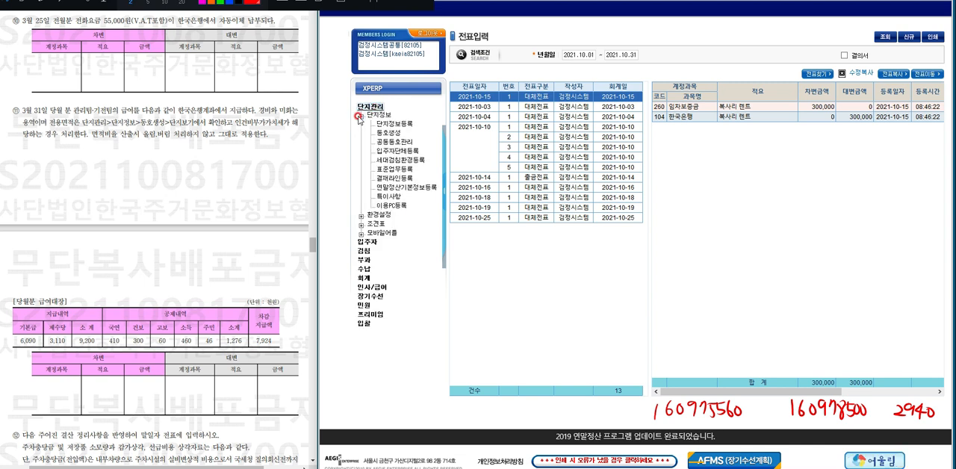
click(397, 133)
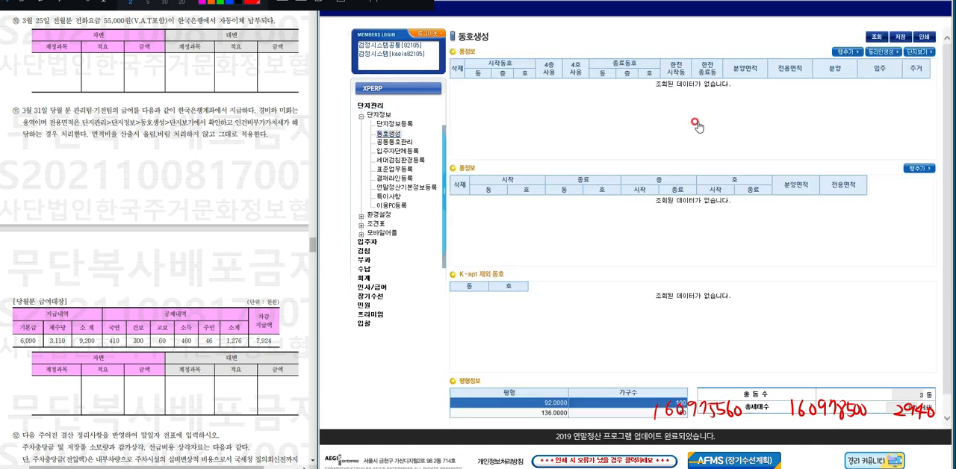
Open the 단지현황 list with 단지보기 and view its print preview.
click(878, 37)
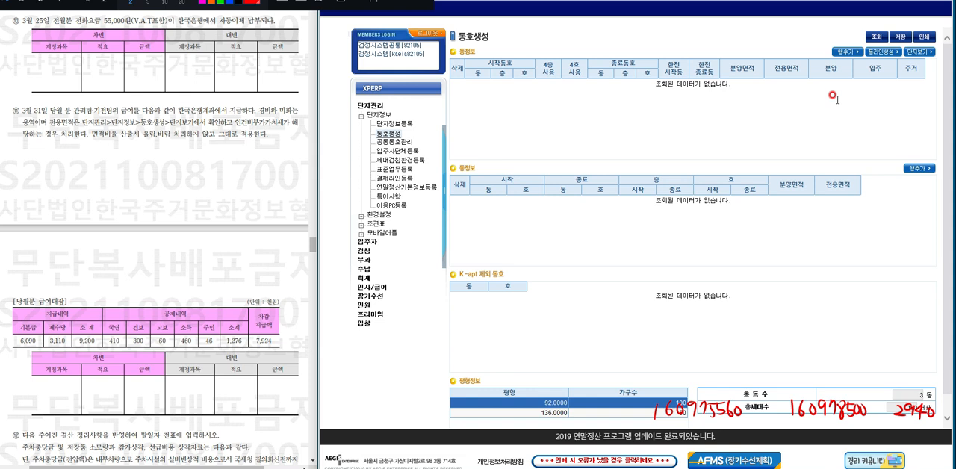
click(919, 53)
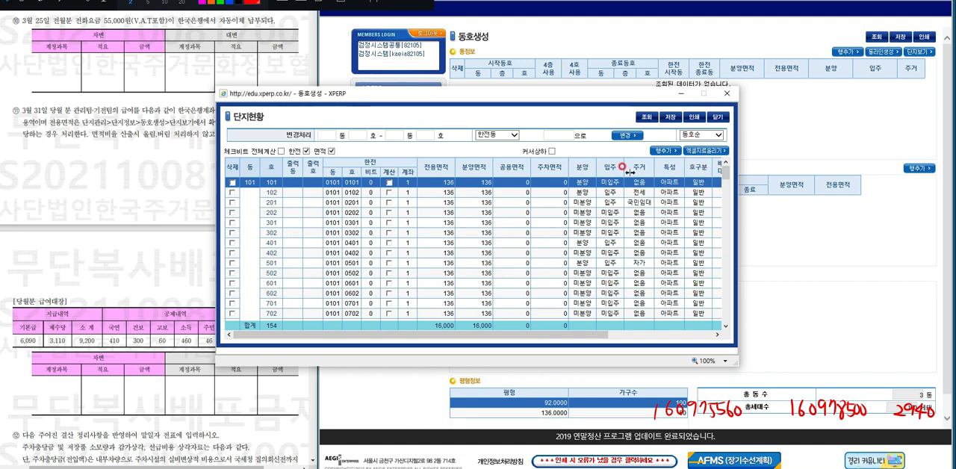
click(693, 117)
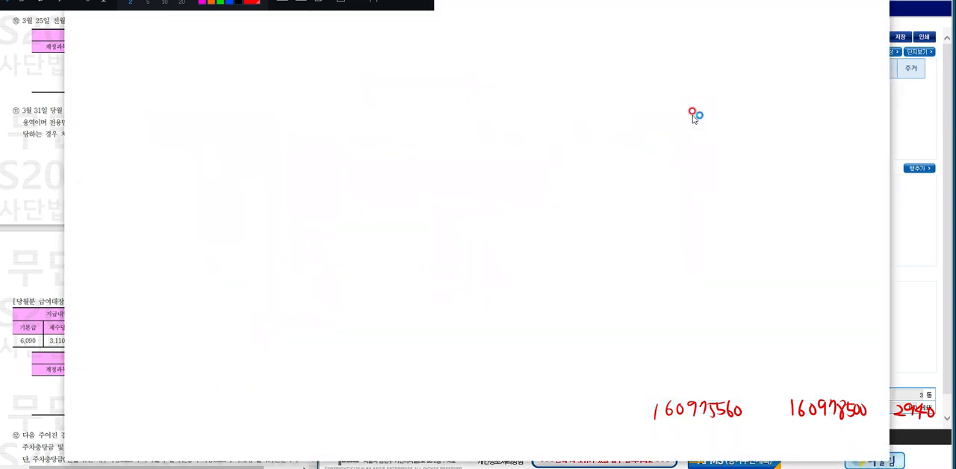
click(342, 3)
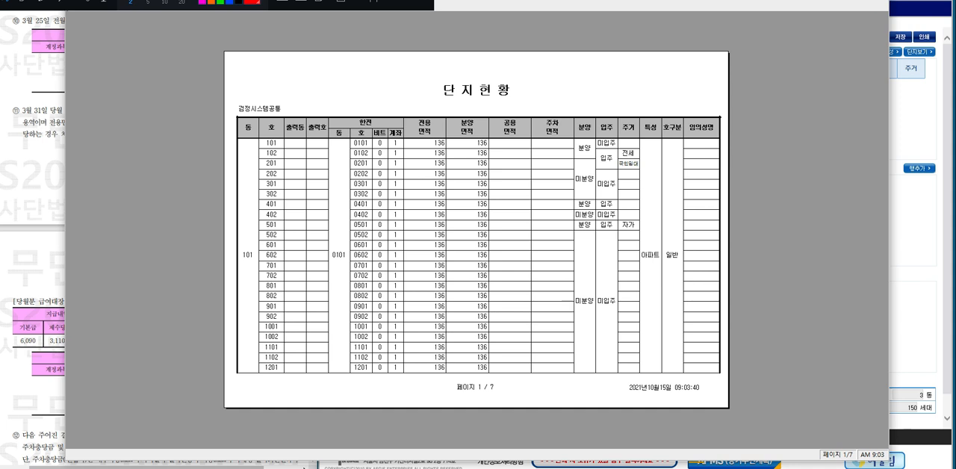
key(Escape)
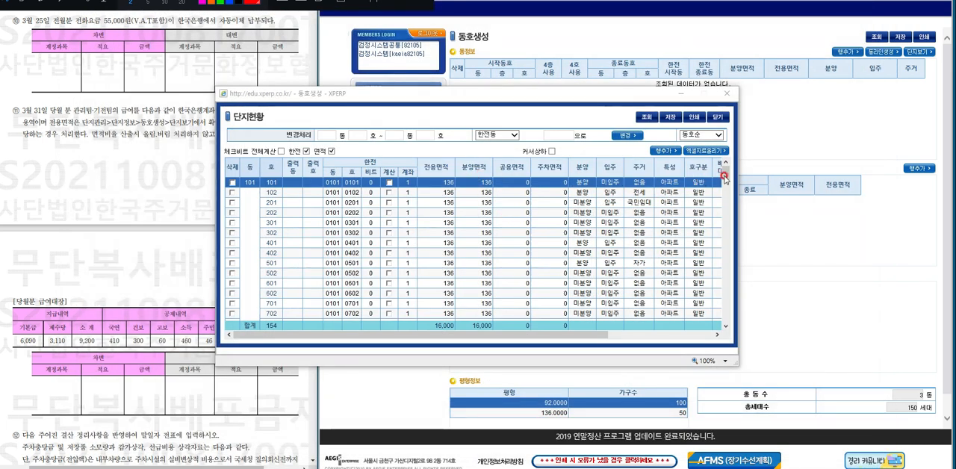
Examine the 전용면적 column of the 단지현황 list, including building 101's 소계 row and the 합계 row.
drag(727, 175, 729, 184)
click(437, 177)
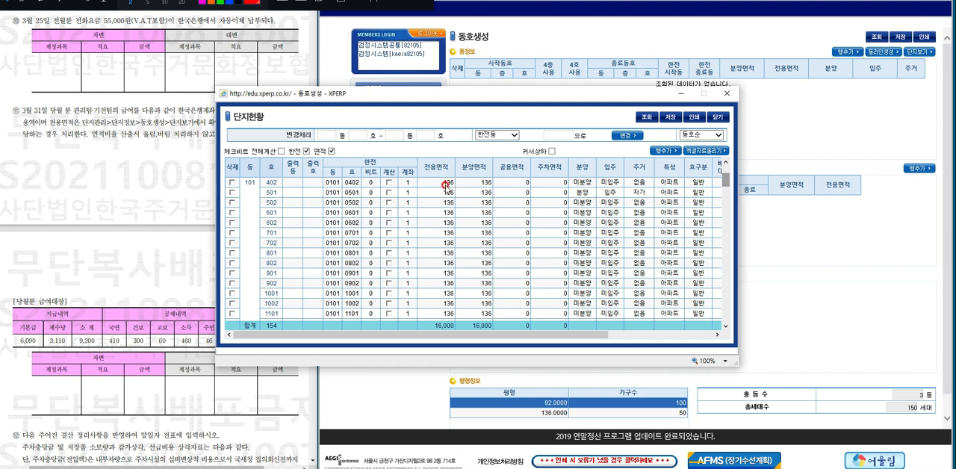
click(720, 183)
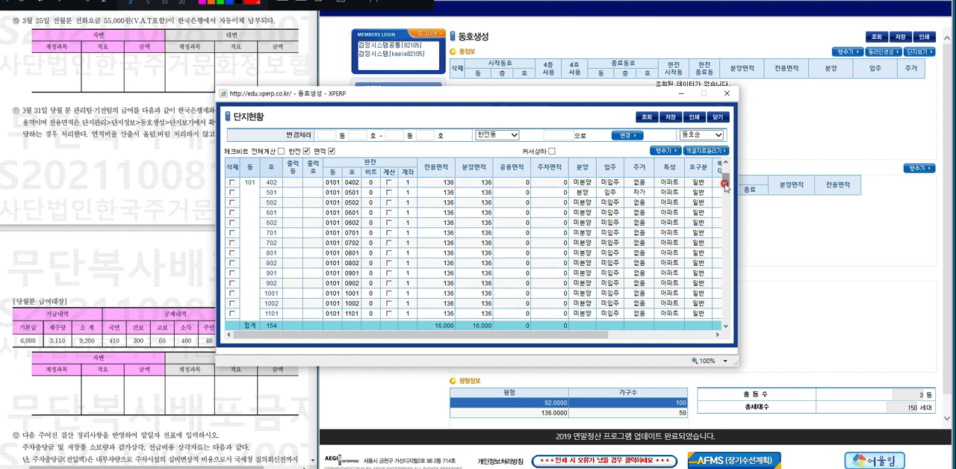
drag(724, 185, 723, 223)
click(463, 199)
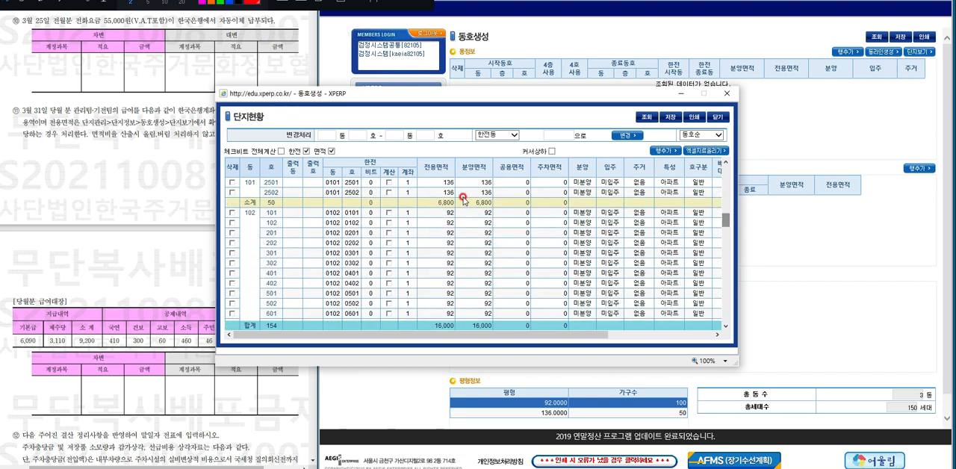
click(439, 191)
click(431, 195)
click(448, 200)
click(453, 222)
click(731, 227)
mouse_move(728, 225)
mouse_down()
mouse_move(719, 329)
mouse_move(722, 221)
mouse_up()
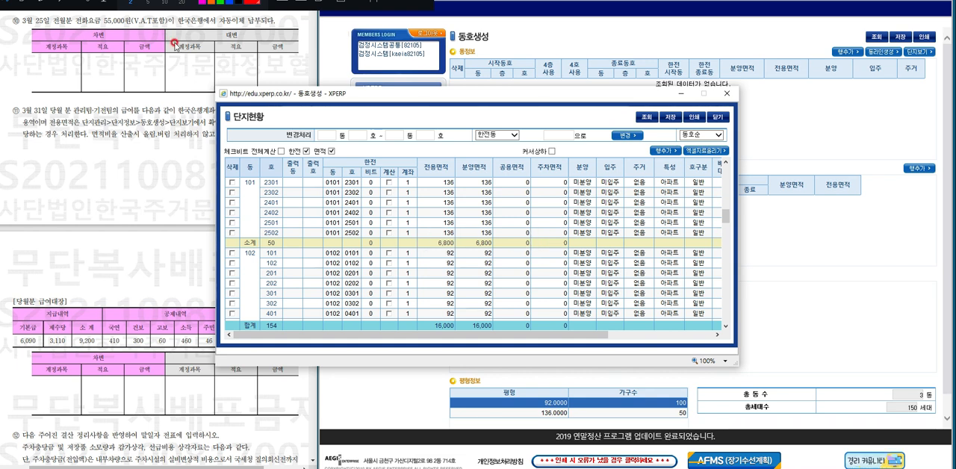
Circle building 101's 전용면적 소계 and the 합계 with the pen and draw a fraction line between them.
click(28, 1)
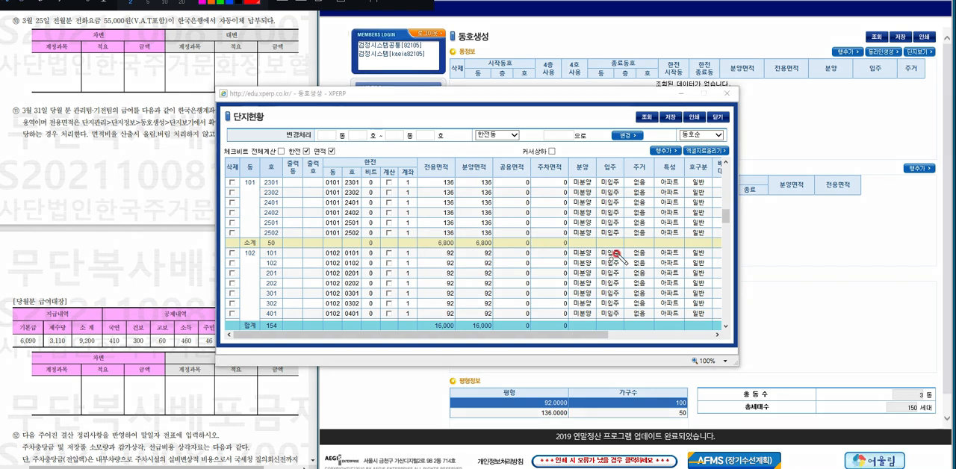
drag(431, 245, 432, 240)
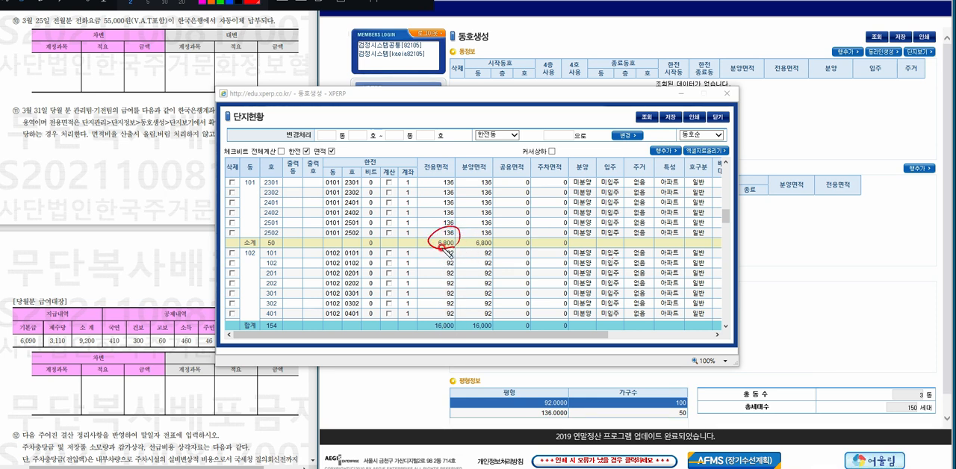
drag(437, 335, 441, 332)
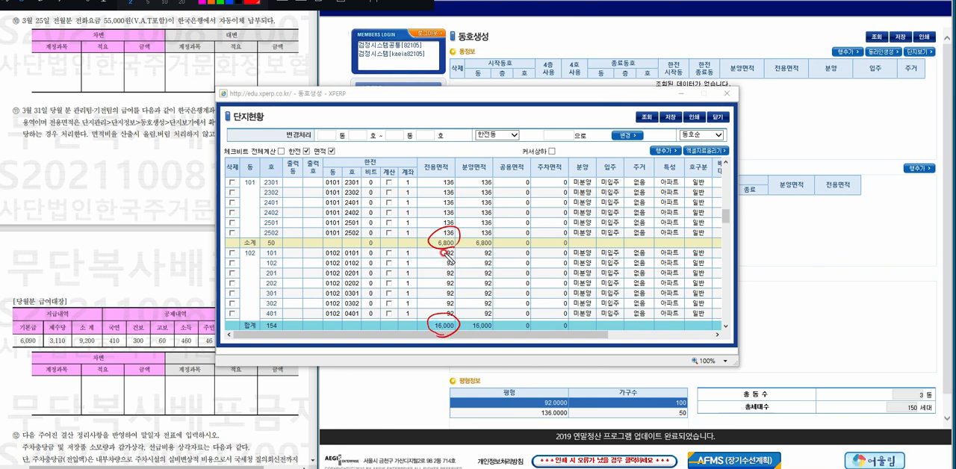
drag(400, 274, 478, 271)
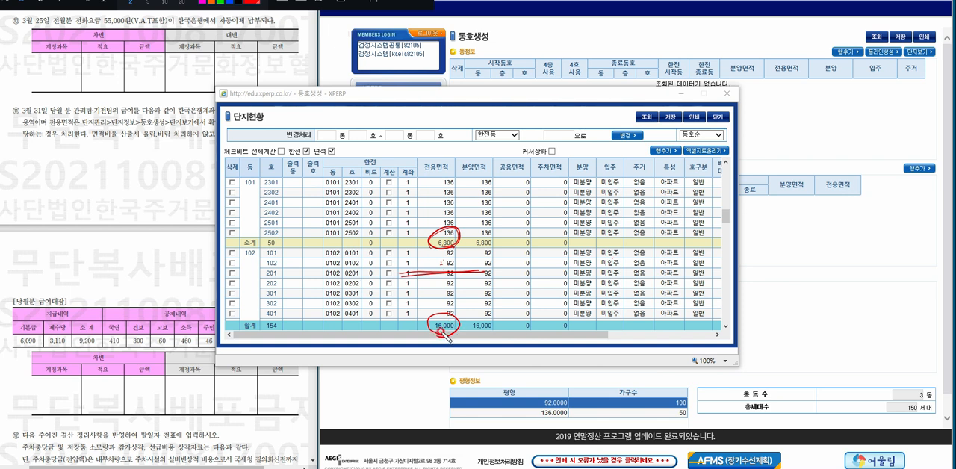
Handwrite the area ratio formula 6800 / 16000 × 100 = over the 단지현황 list.
mouse_move(518, 263)
mouse_down()
mouse_move(532, 280)
mouse_move(523, 297)
mouse_up()
mouse_move(551, 249)
mouse_down()
mouse_move(547, 264)
mouse_move(572, 256)
mouse_up()
drag(583, 256, 584, 256)
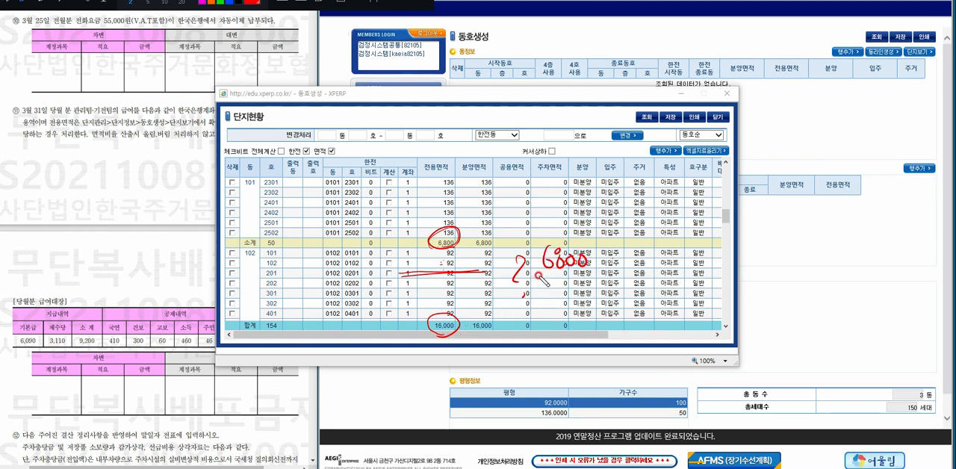
mouse_move(532, 283)
mouse_down()
mouse_move(579, 281)
mouse_move(540, 310)
mouse_move(576, 293)
mouse_up()
drag(584, 293, 586, 293)
drag(603, 265, 617, 278)
mouse_move(616, 264)
mouse_down()
mouse_move(605, 280)
mouse_move(625, 268)
mouse_up()
drag(634, 270, 660, 273)
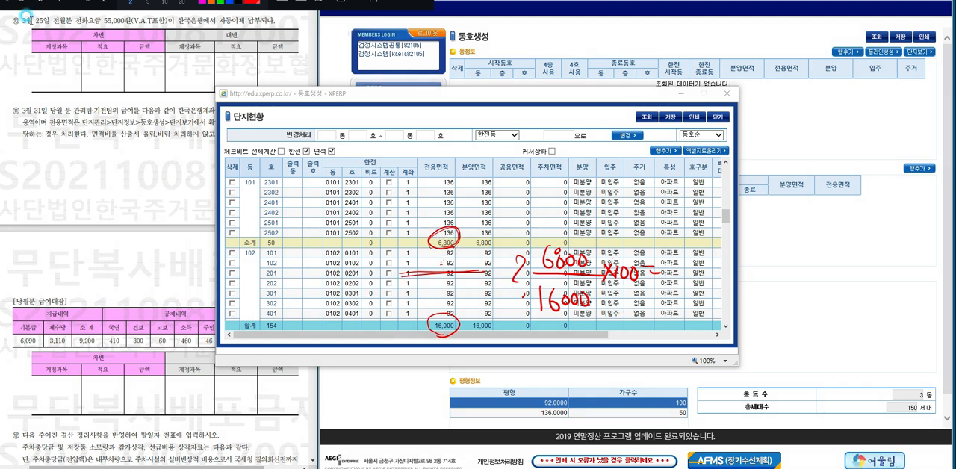
Open the calculator beside the 단지현황 list and compute 6800 ÷ 16000, multiplied by 100.
click(442, 468)
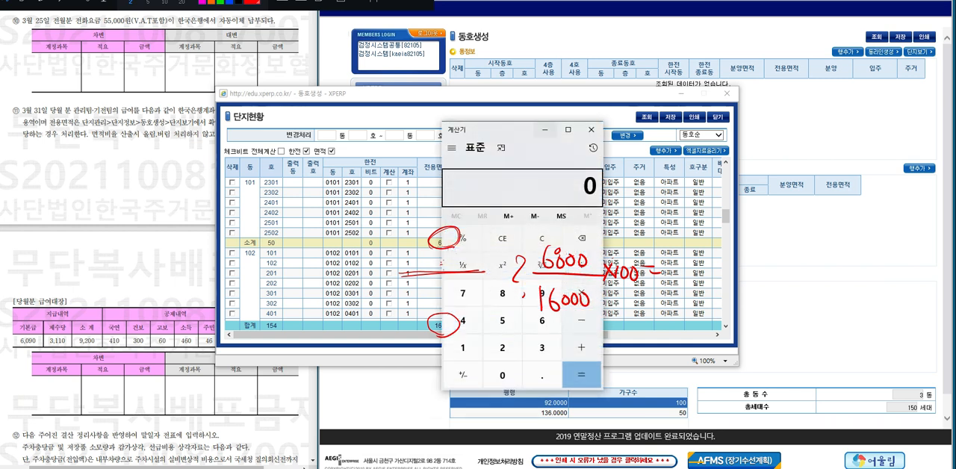
drag(517, 132, 768, 145)
text(68)
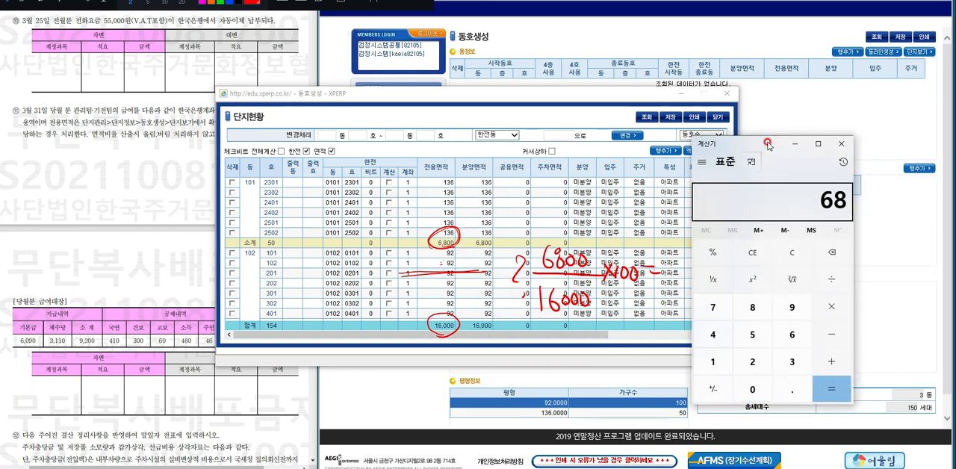
text(00)
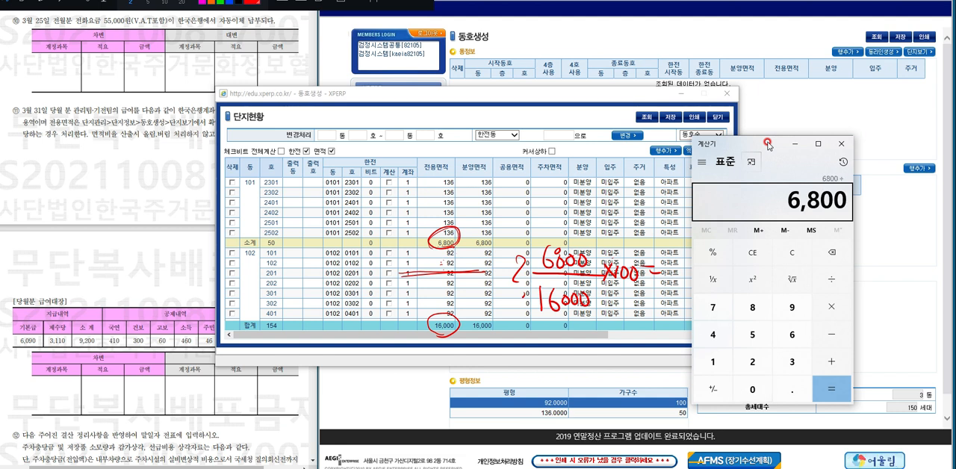
text( ÷ 16000)
key(Return)
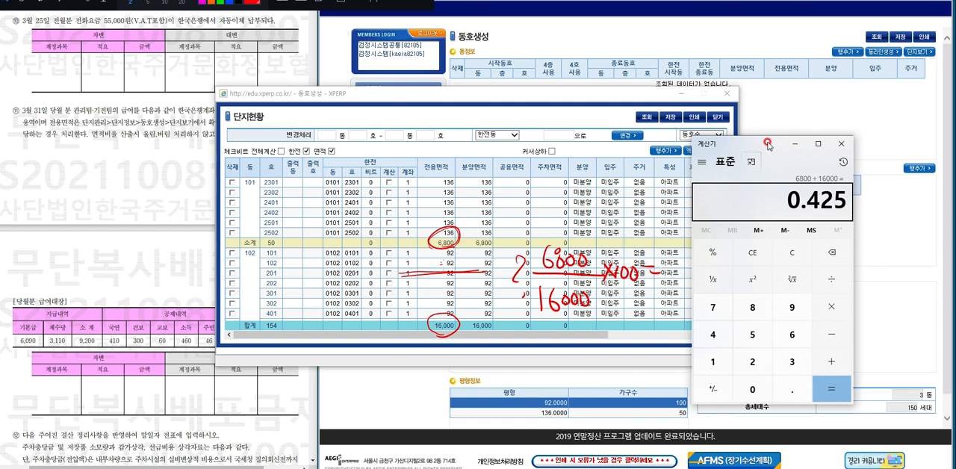
text(*100)
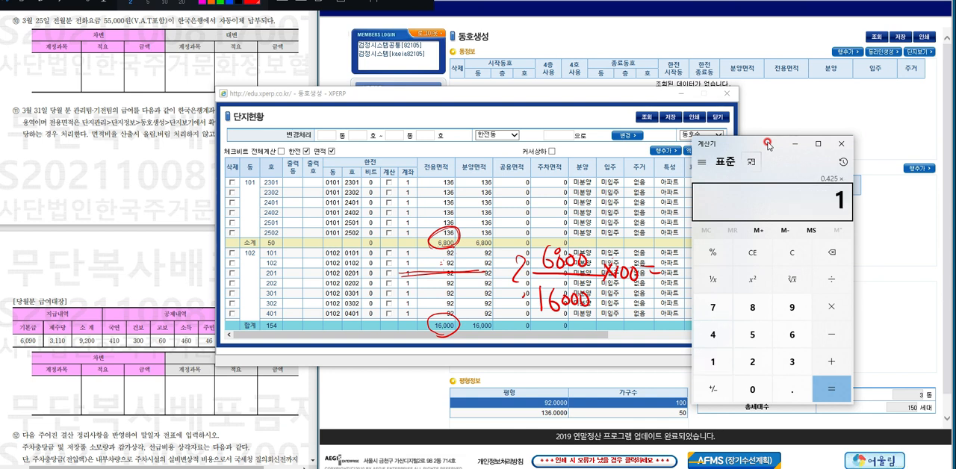
key(Return)
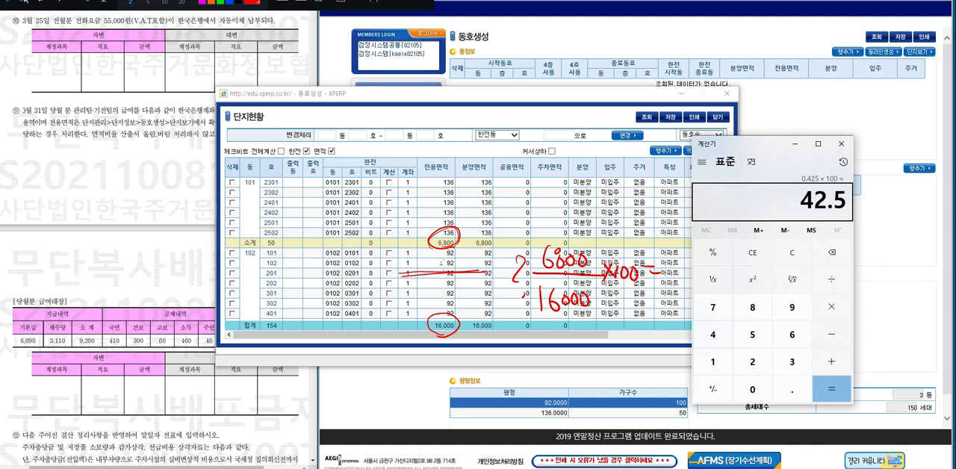
Handwrite 42.5% above the 당월분 급여대장 table in the exam paper and circle it with the pen.
click(41, 2)
mouse_move(84, 259)
mouse_down()
mouse_move(92, 270)
mouse_move(125, 258)
mouse_up()
mouse_move(141, 241)
mouse_down()
mouse_move(132, 278)
mouse_move(135, 271)
mouse_up()
mouse_move(150, 266)
mouse_down()
mouse_move(53, 287)
mouse_move(142, 278)
mouse_up()
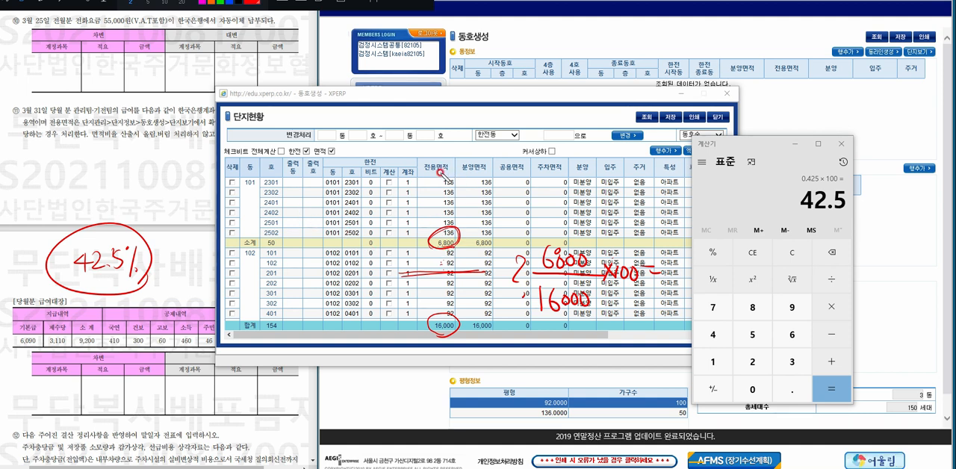
Retrace the pen circles around the 전용면적 소계 and 합계 and the fraction line between them.
drag(454, 256, 447, 224)
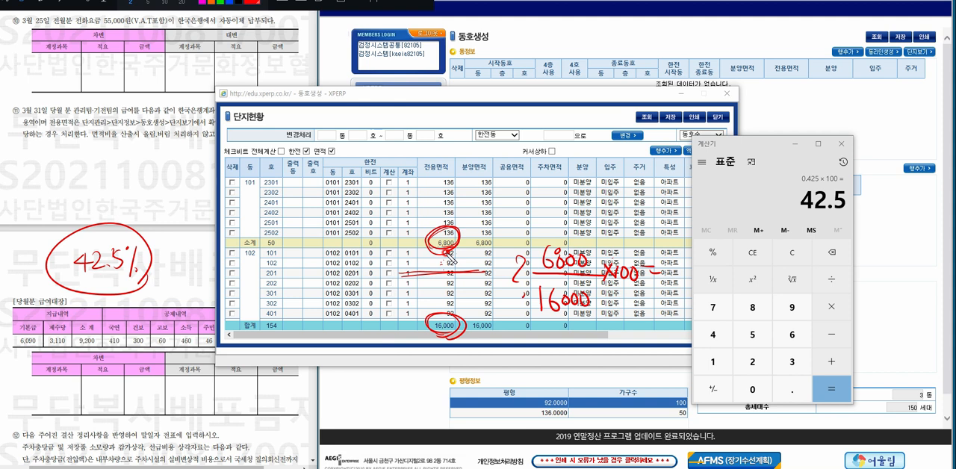
drag(400, 273, 489, 275)
mouse_move(456, 309)
mouse_down()
mouse_move(464, 329)
mouse_move(446, 302)
mouse_up()
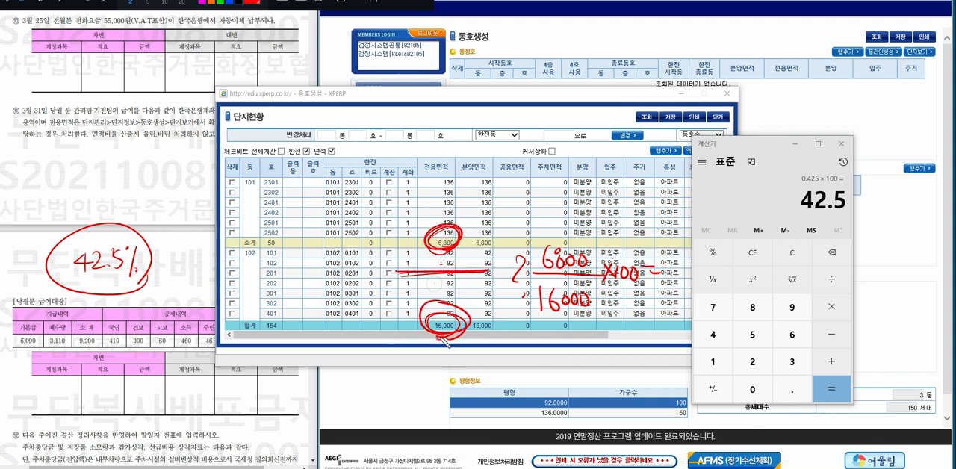
drag(445, 226, 453, 227)
drag(391, 273, 463, 274)
drag(441, 303, 446, 305)
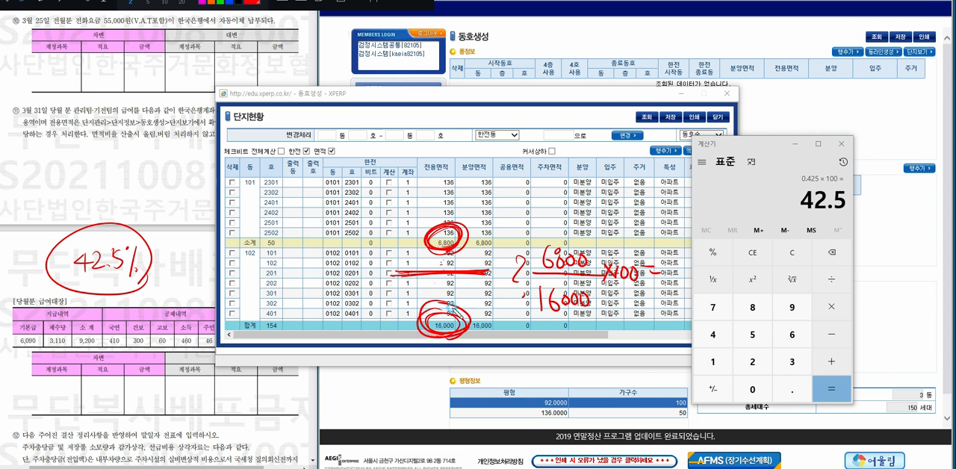
Erase the circles, fraction line and handwritten formula over the 단지현황 list, keeping the 42.5% note.
click(327, 5)
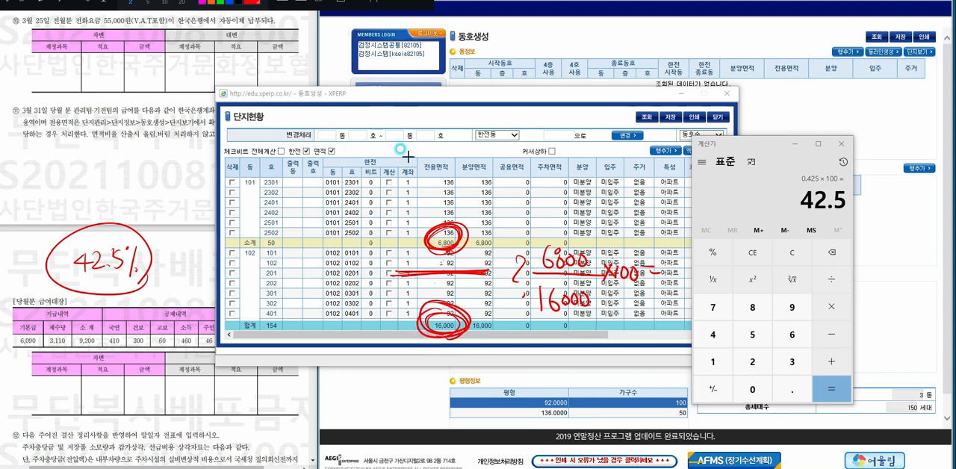
mouse_move(437, 225)
mouse_down()
mouse_move(428, 296)
mouse_move(440, 296)
mouse_up()
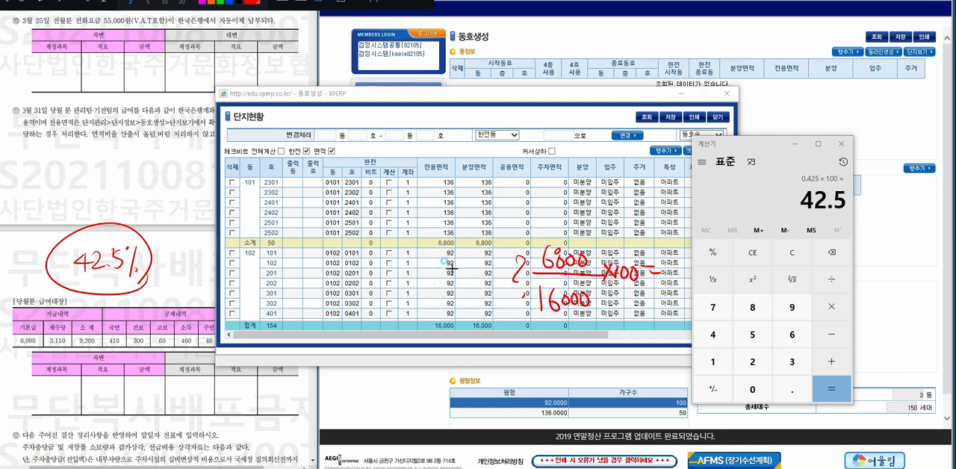
mouse_move(452, 269)
mouse_down()
mouse_move(513, 254)
mouse_move(559, 269)
mouse_up()
mouse_move(605, 277)
mouse_down()
mouse_move(656, 272)
mouse_move(514, 297)
mouse_up()
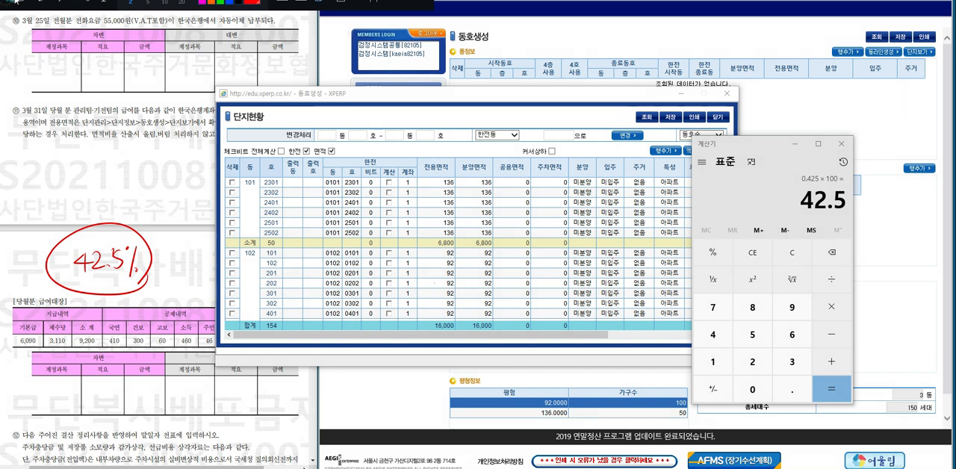
Minimize the calculator and close the 단지현황 window.
click(797, 147)
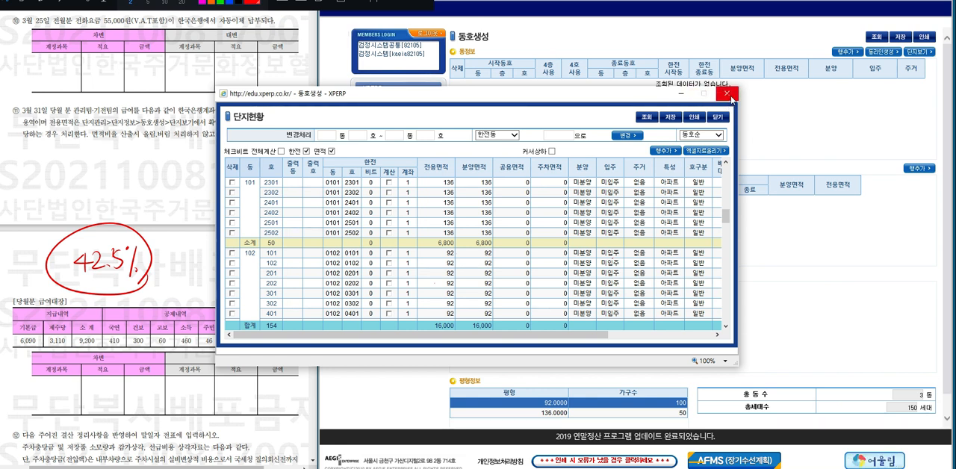
click(727, 94)
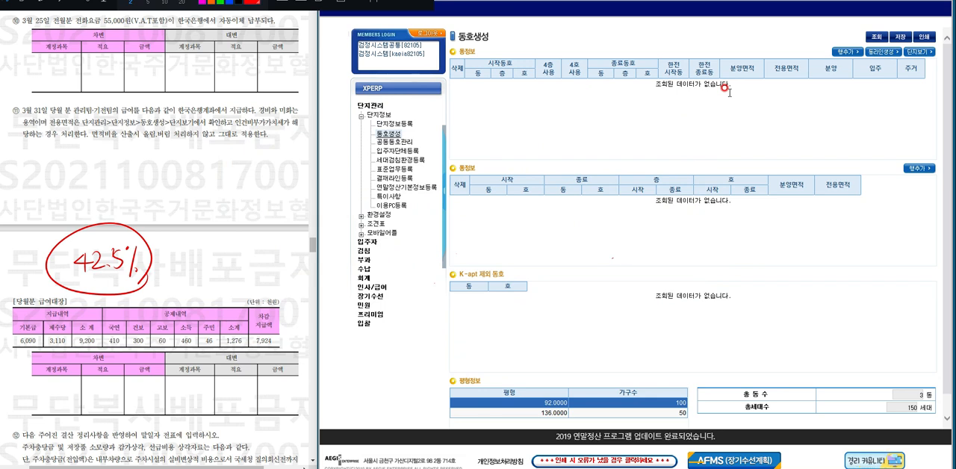
click(363, 243)
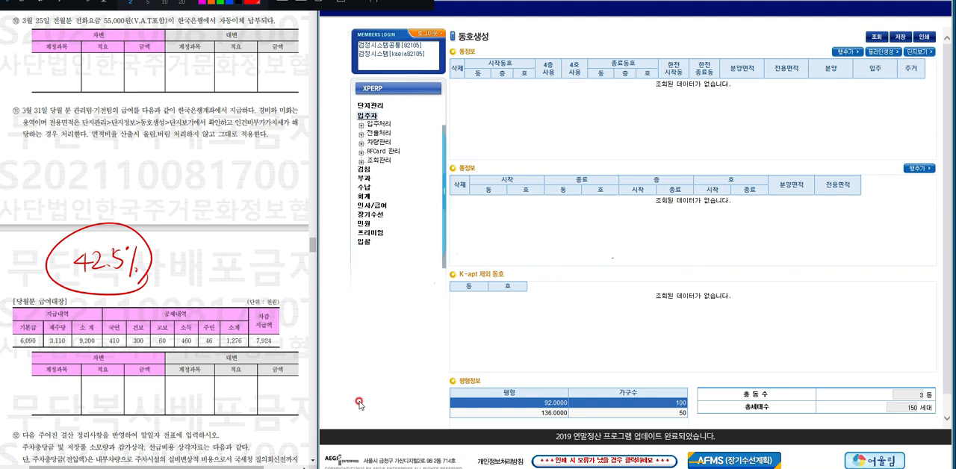
Open the 전표입력_계정식 screen under 회계 전표관리 and start a new voucher, placing its window beside the payroll table.
click(312, 462)
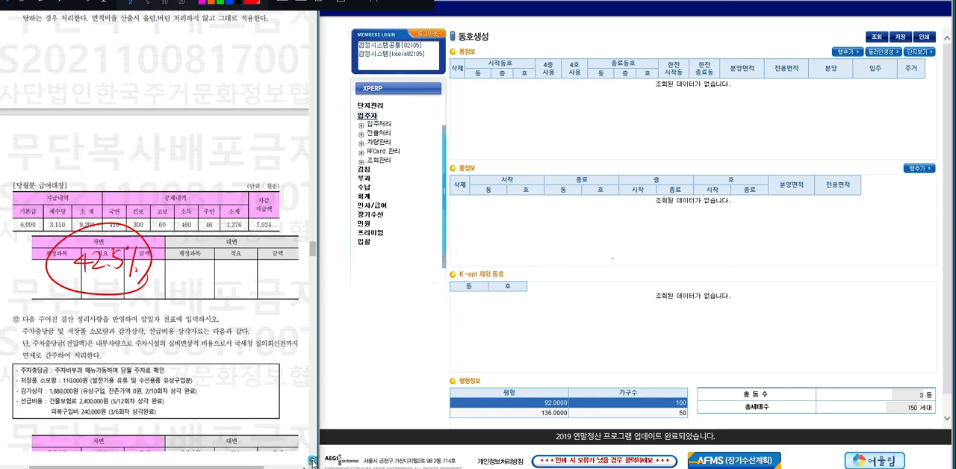
click(312, 462)
click(312, 463)
click(312, 462)
click(312, 462)
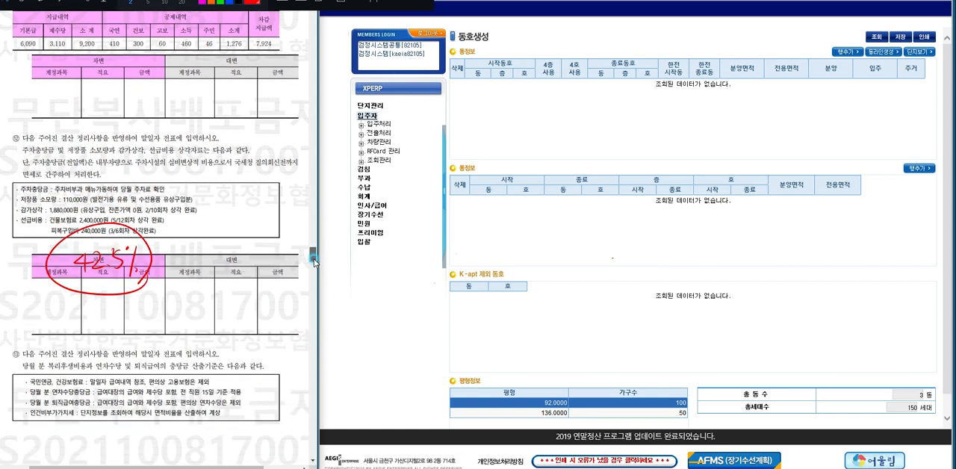
drag(314, 260, 314, 257)
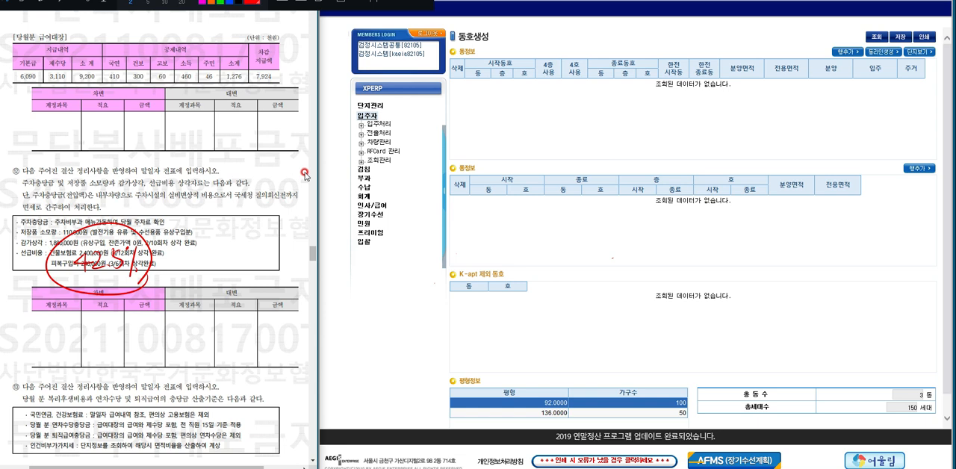
click(363, 196)
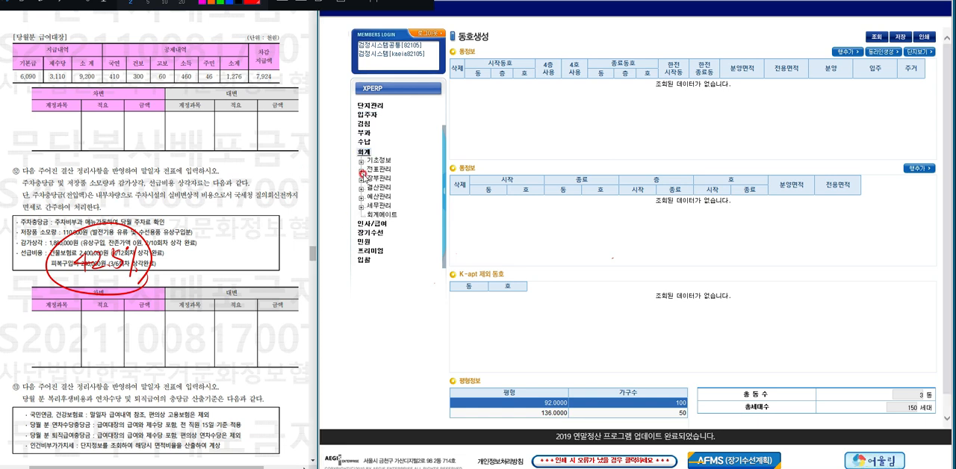
click(362, 172)
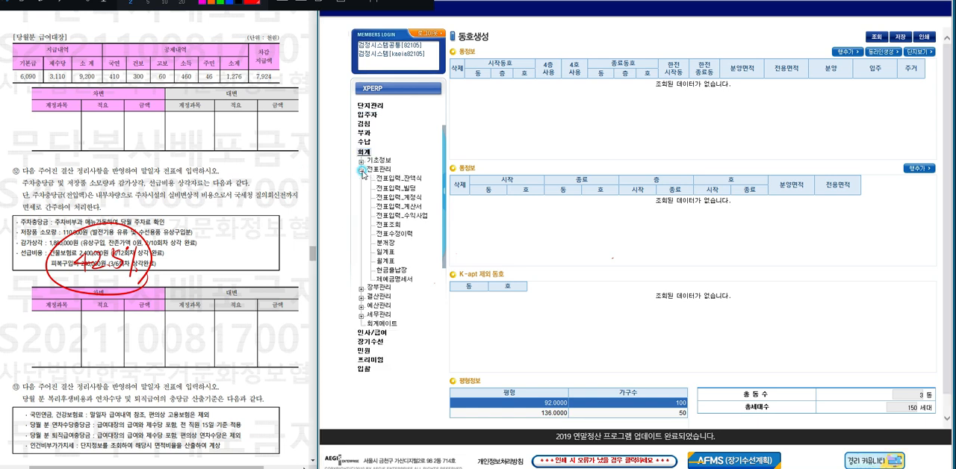
click(410, 197)
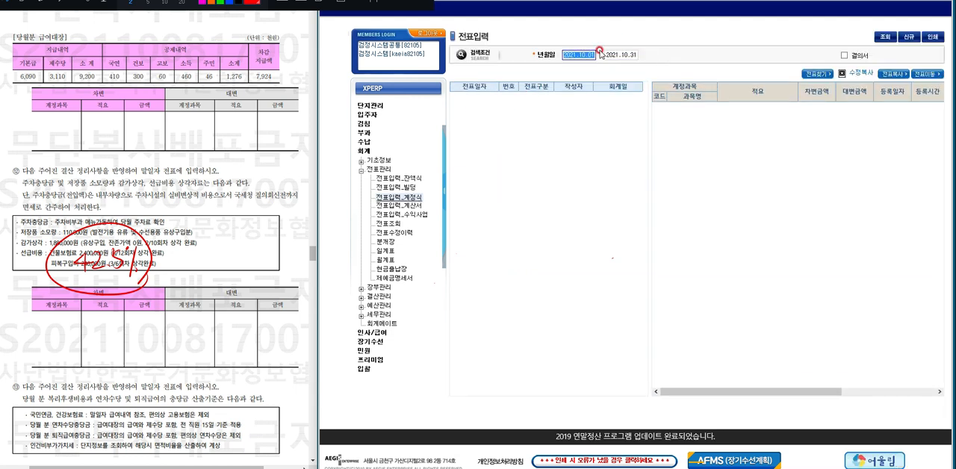
click(667, 48)
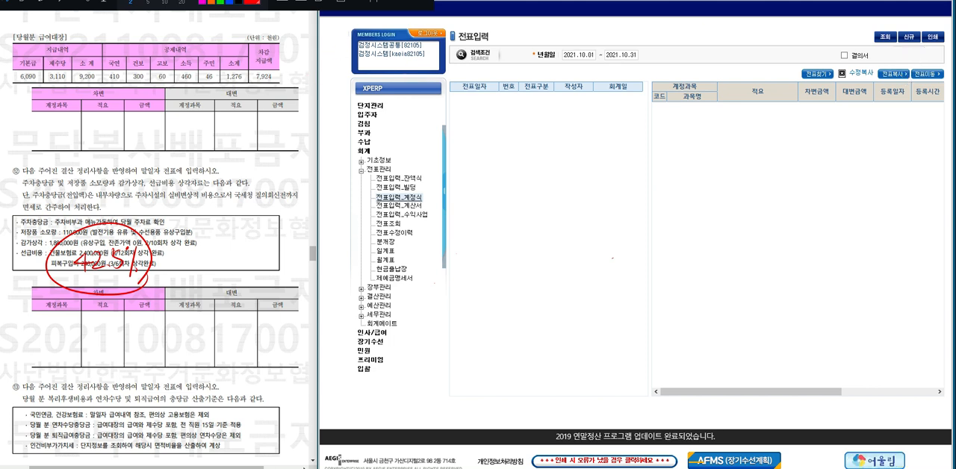
click(908, 41)
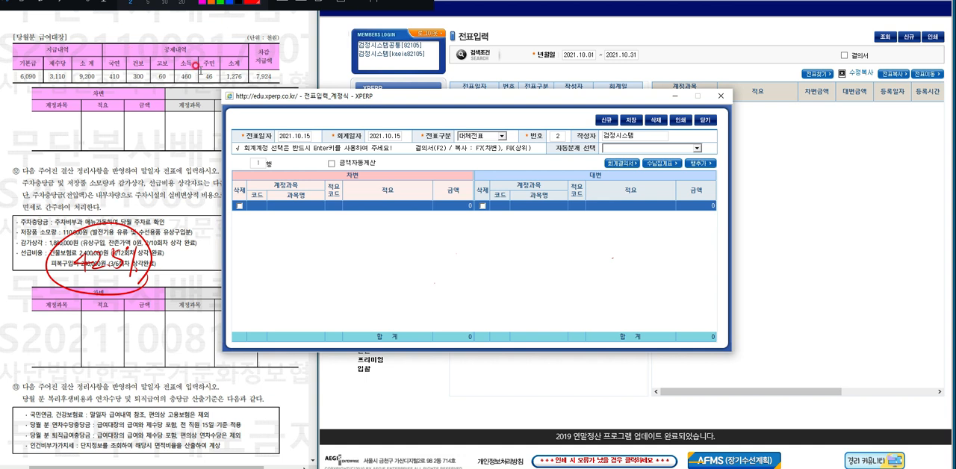
drag(431, 97, 527, 88)
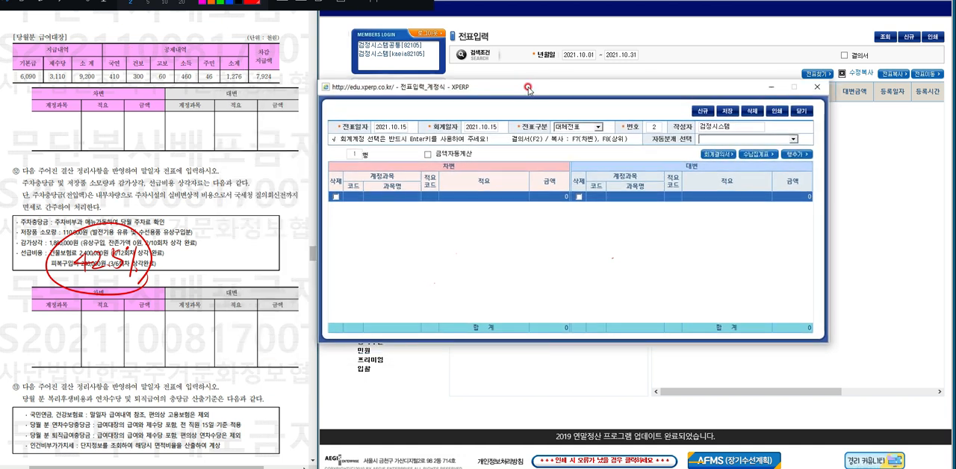
Set both the voucher date (전표일자) and the accounting date (회계일자) to 2021.10.31.
click(392, 123)
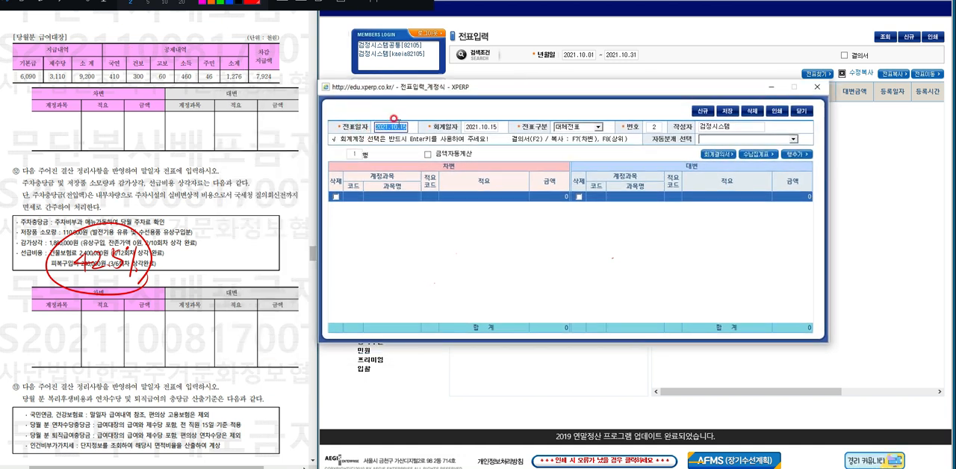
text(10.3)
text(1)
key(Return)
text(10)
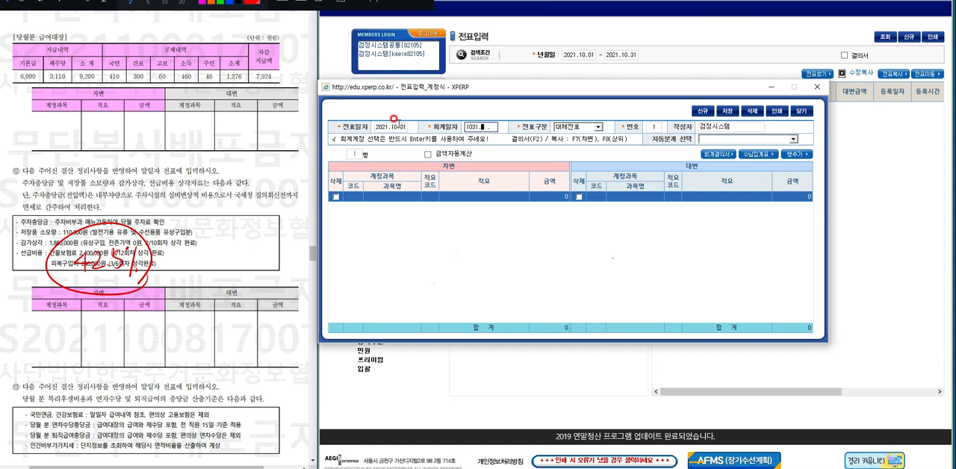
key(Return)
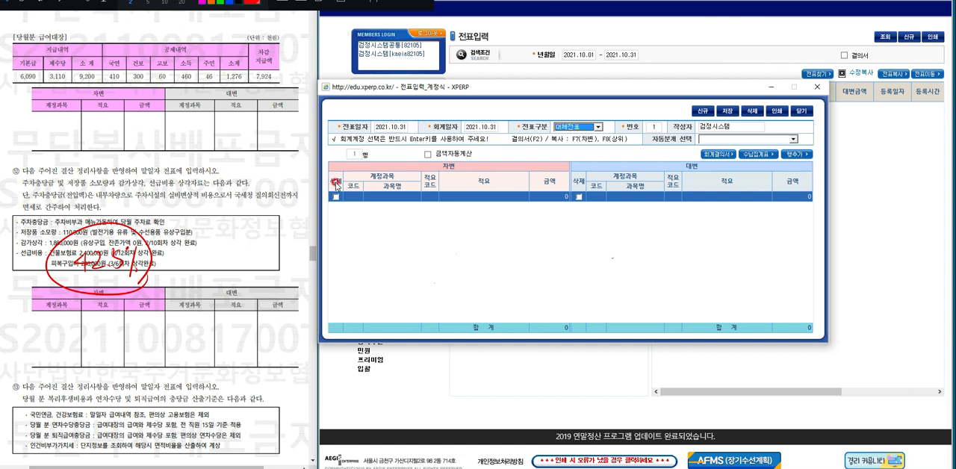
key(Return)
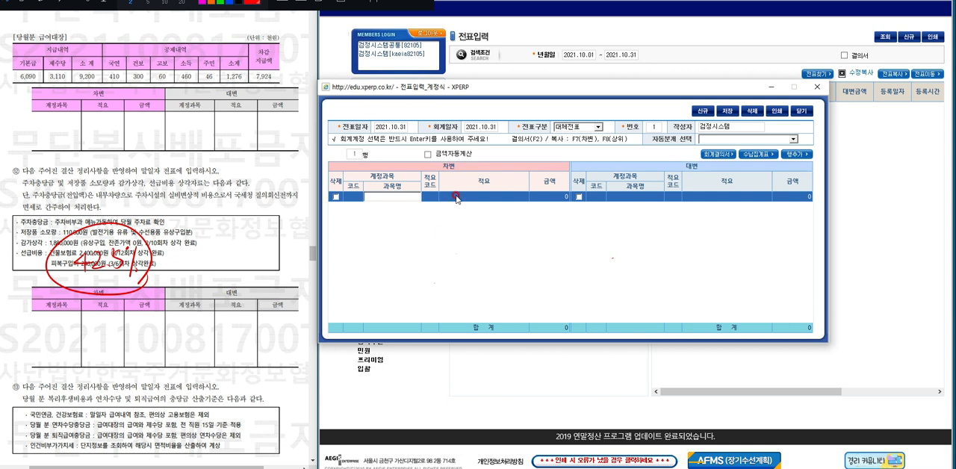
Set the first row's debit account to 701 급여.
text(본급)
click(457, 197)
text(급여)
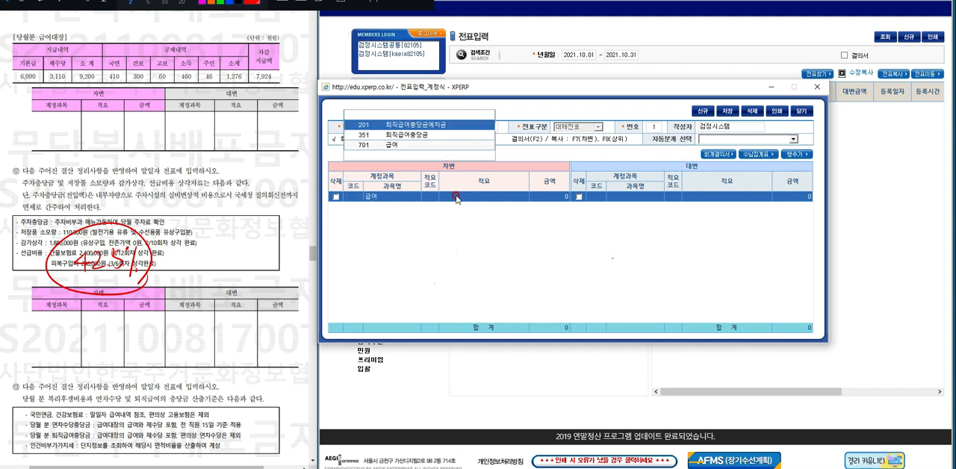
key(Down)
key(Down)
key(Return)
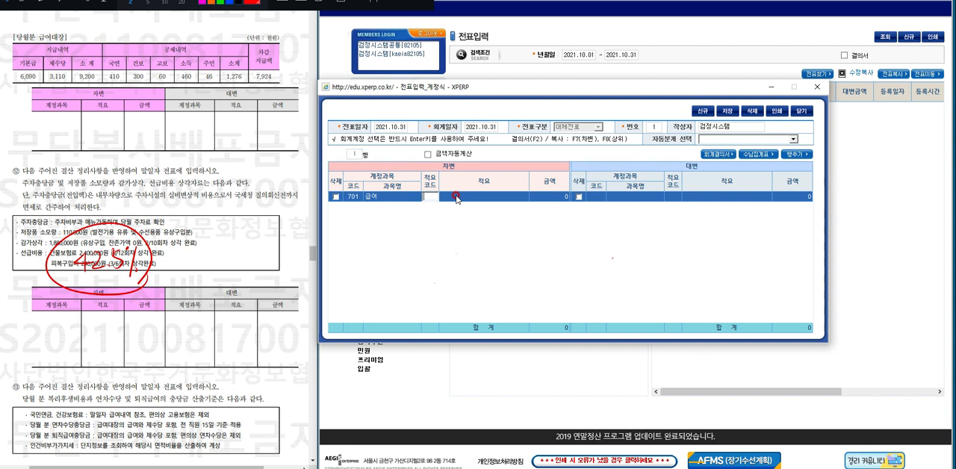
Give the 급여 debit line the description 직원급여 and the amount 6,090,000.
click(456, 197)
text(직원)
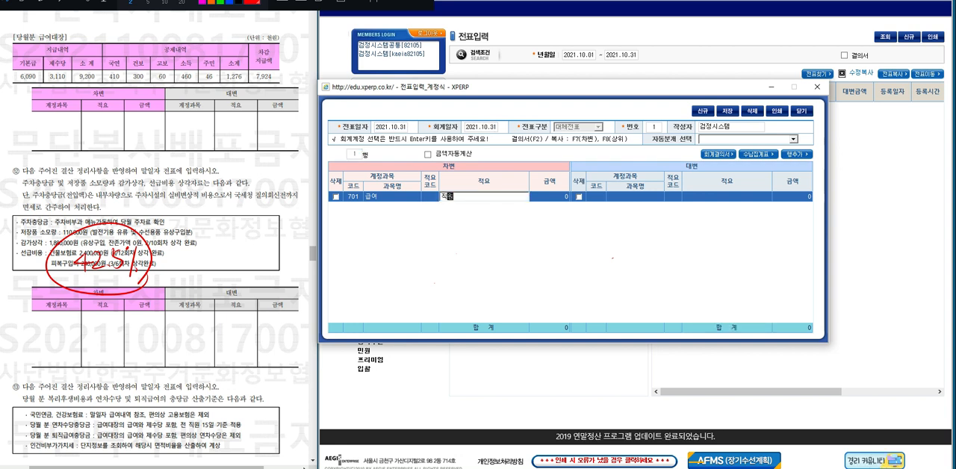
text(급여)
key(Return)
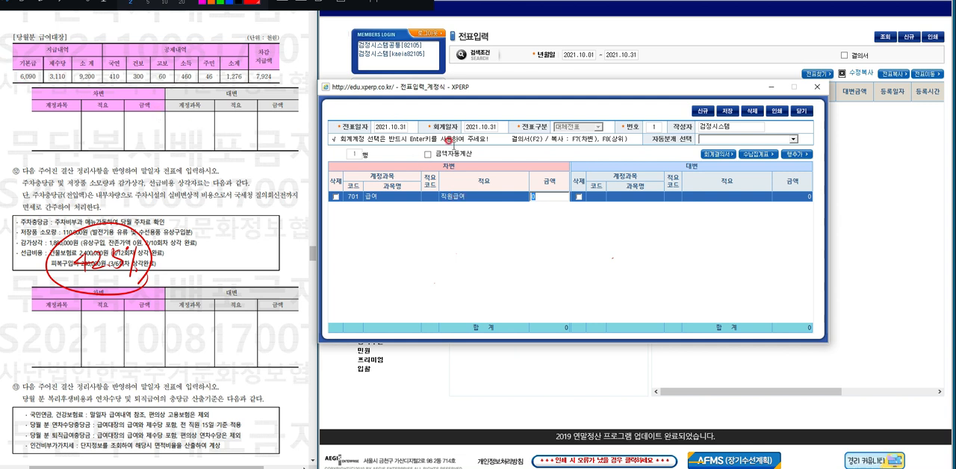
text(6)
text(00)
key(Return)
key(Return)
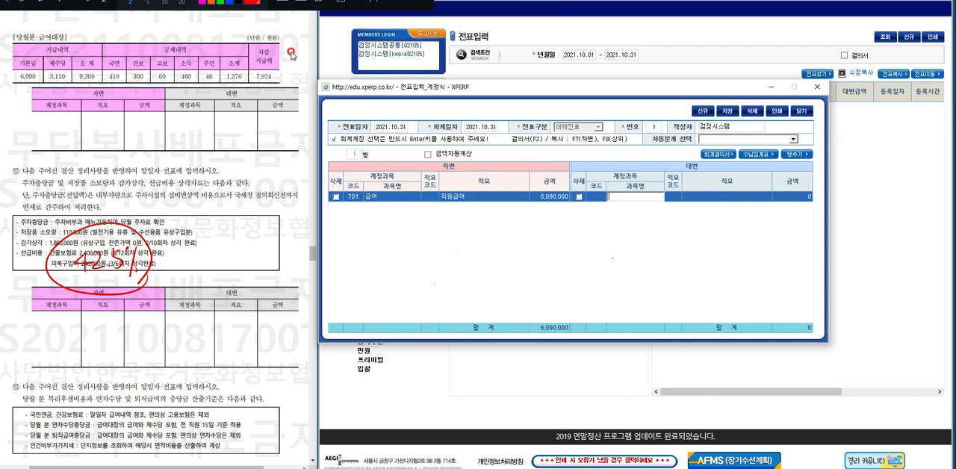
Add a second voucher row and set its debit account to 702 제수당.
click(803, 156)
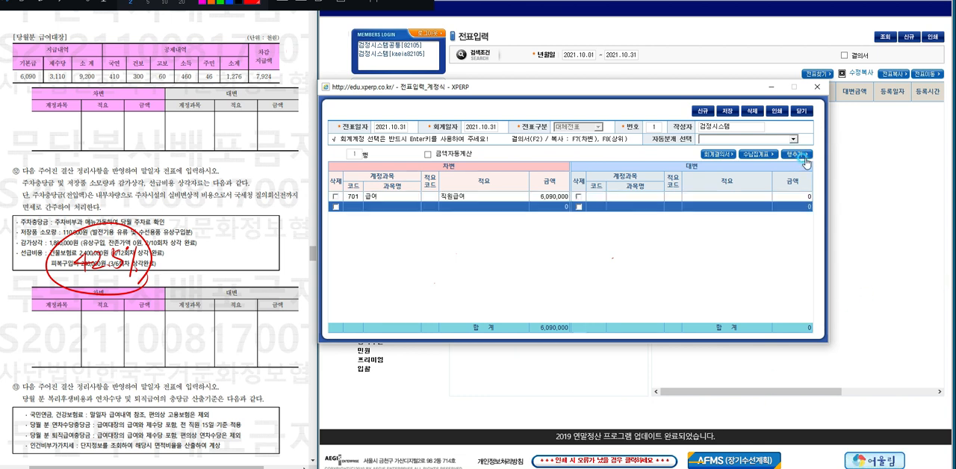
click(386, 209)
text(제수당)
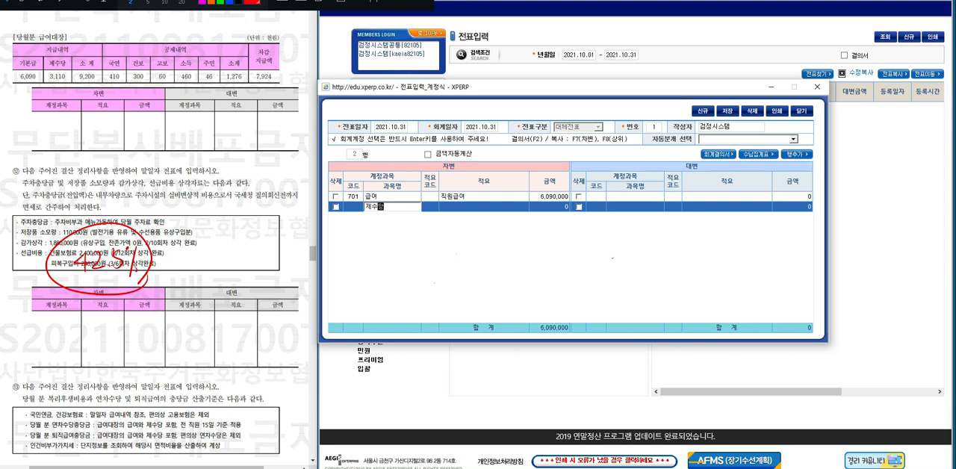
key(Return)
Give the 제수당 debit line the description 직원제수당 and the amount 3,110,000.
key(Return)
text(ㅈ)
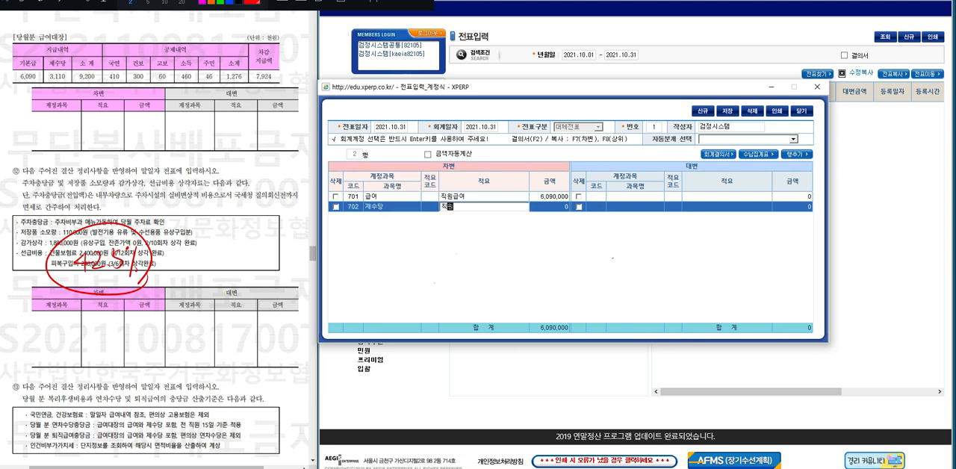
text(원제수당)
key(Return)
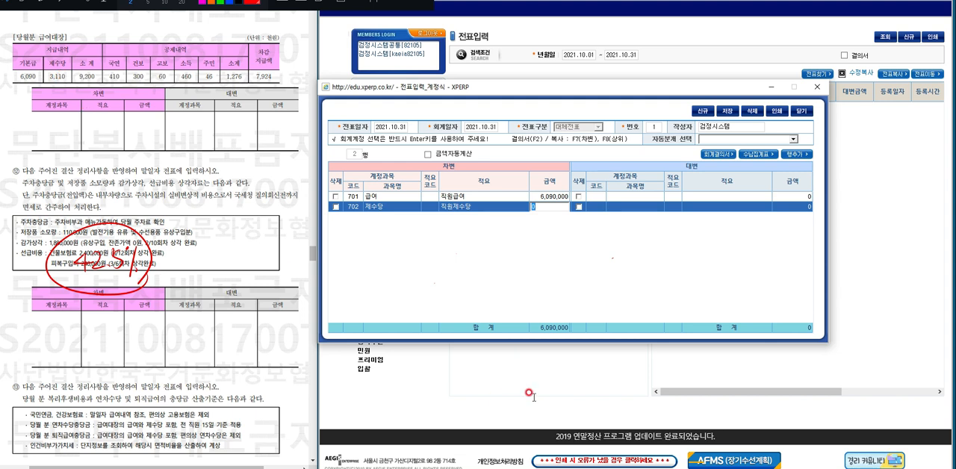
text(3,110,000)
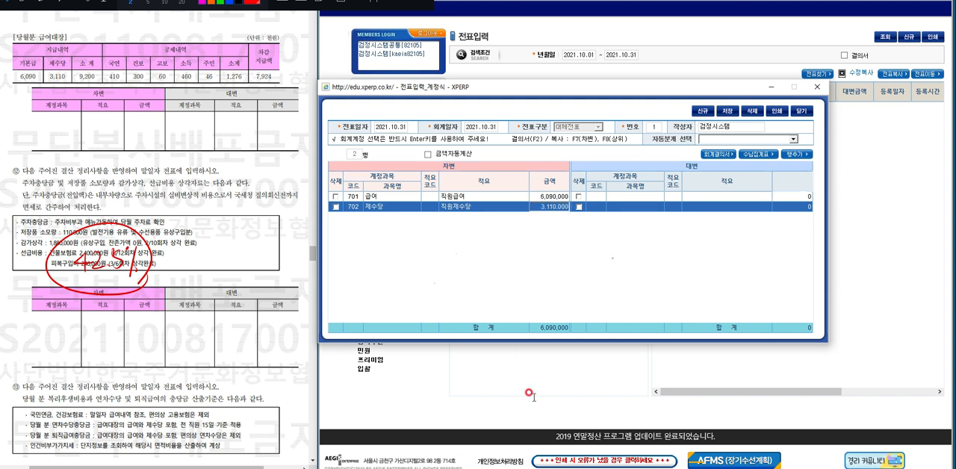
key(Return)
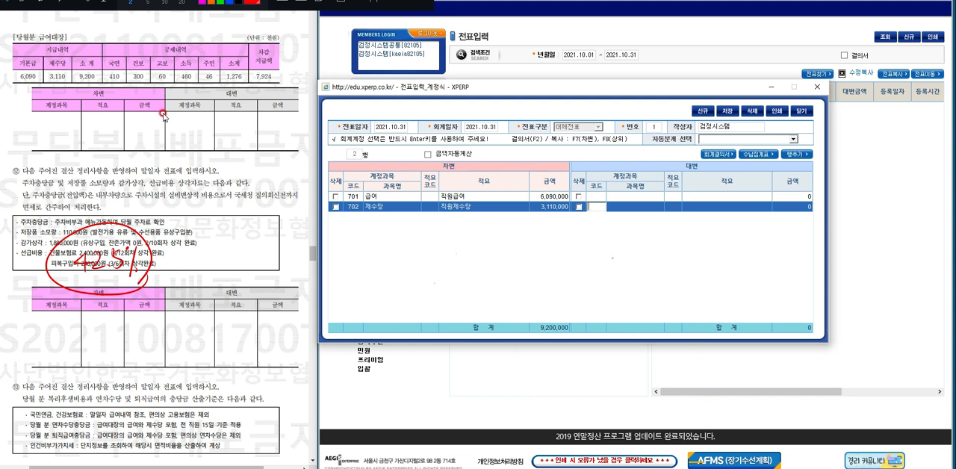
Set the first row's credit account to 321 예수금, leaving the description code empty.
click(598, 197)
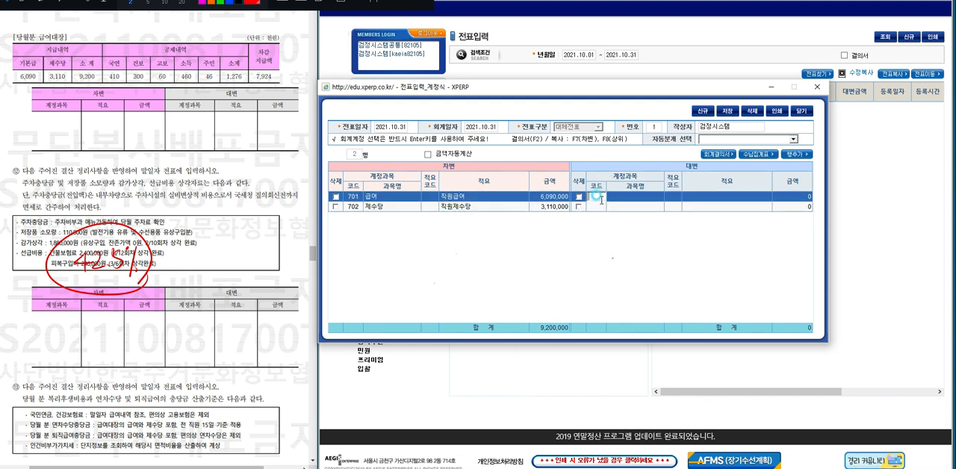
click(609, 199)
key(Return)
text(ㅇ)
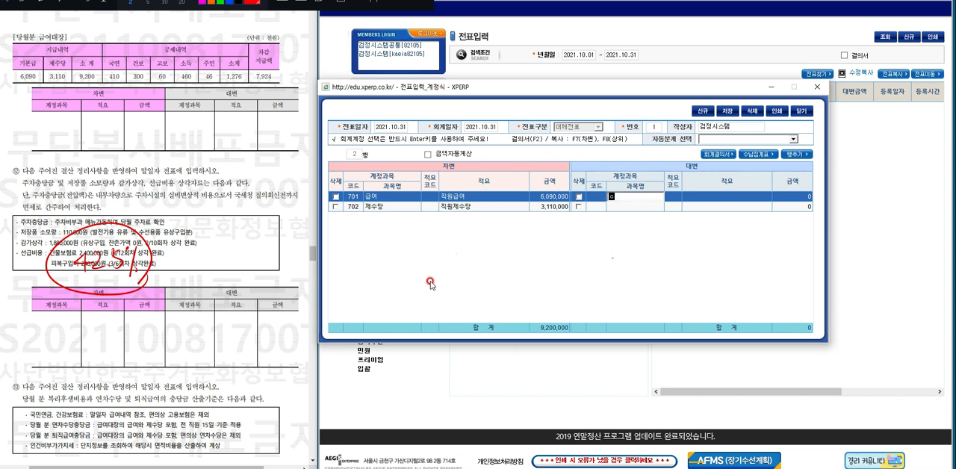
text(ㅖ)
text(수금)
key(Return)
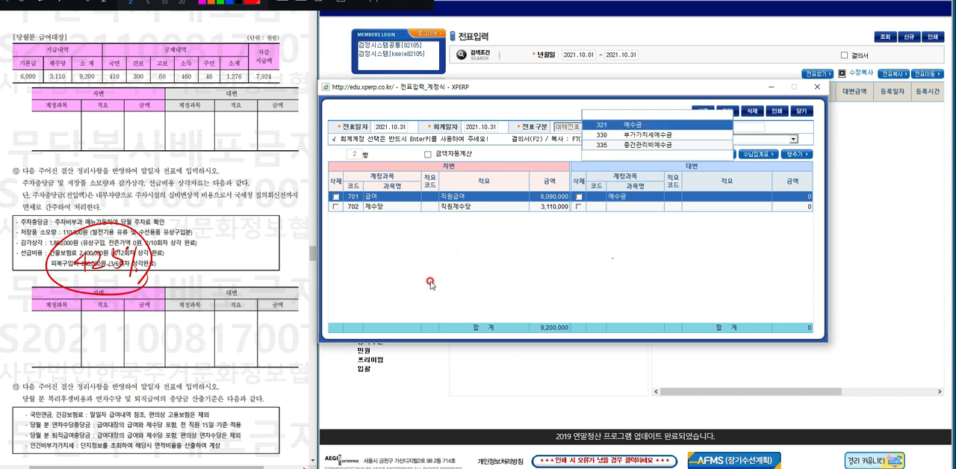
key(Return)
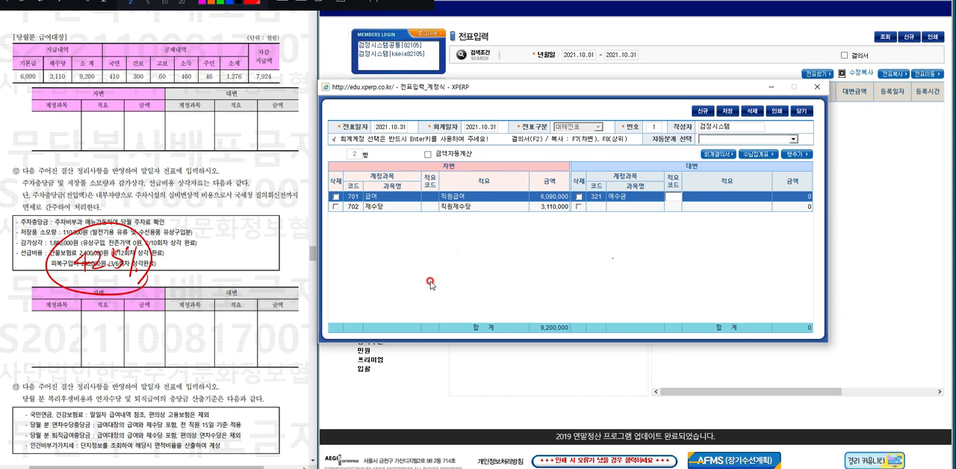
key(Return)
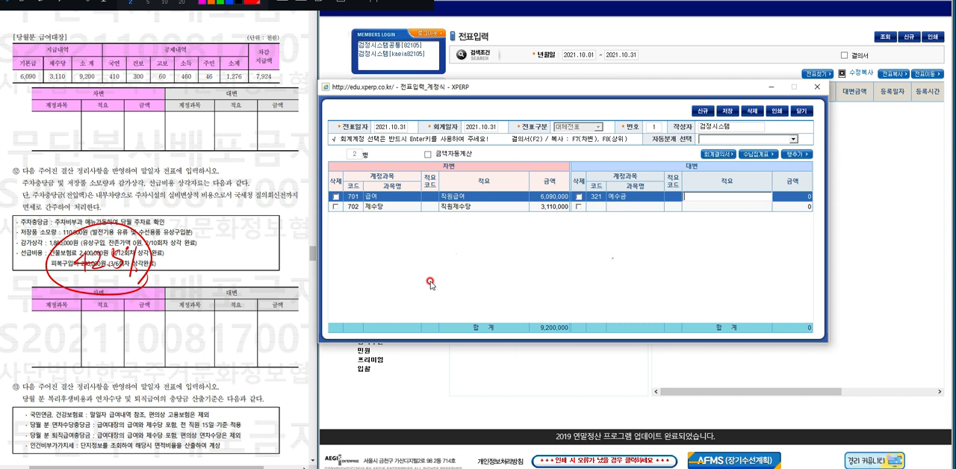
Give the 예수금 credit line the description 4대보험+소득,주민 and the amount 1,276,000.
text(4댑)
text(험)
text(+)
text(득,주민)
key(Return)
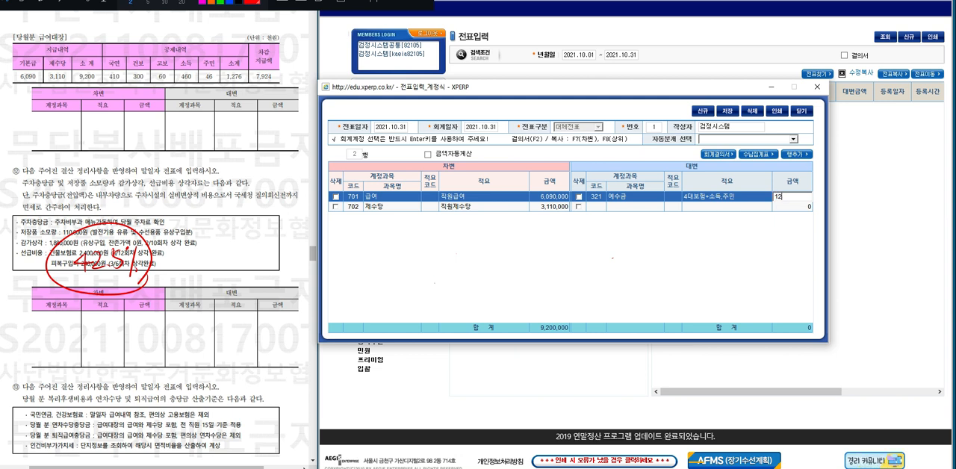
text(76,0)
text(000)
key(Return)
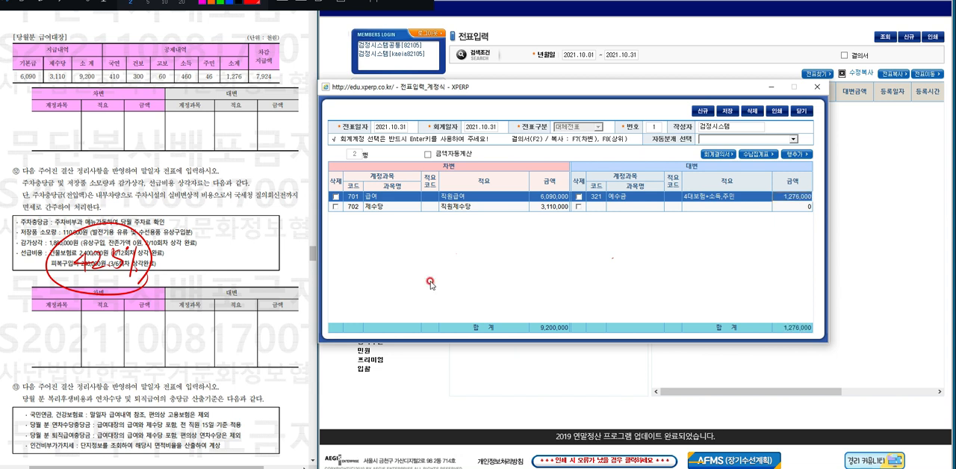
Set the second row's credit account to 104 한국은행.
click(600, 208)
click(641, 249)
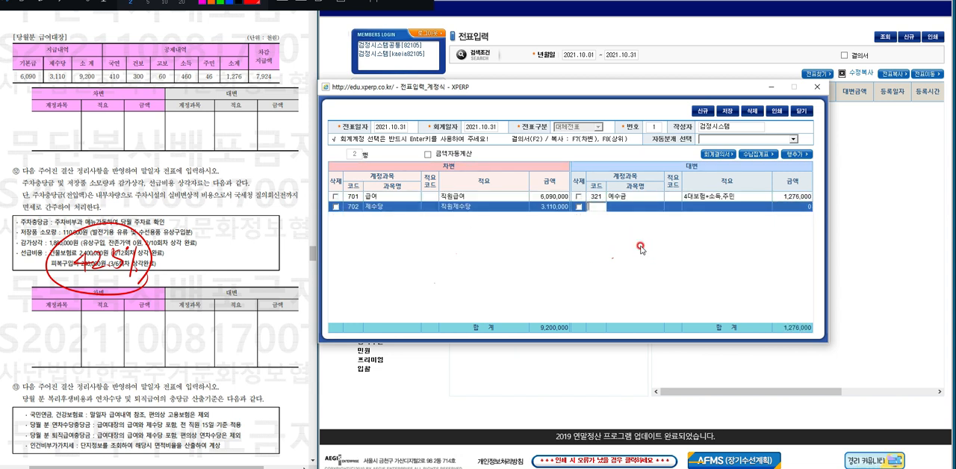
key(Return)
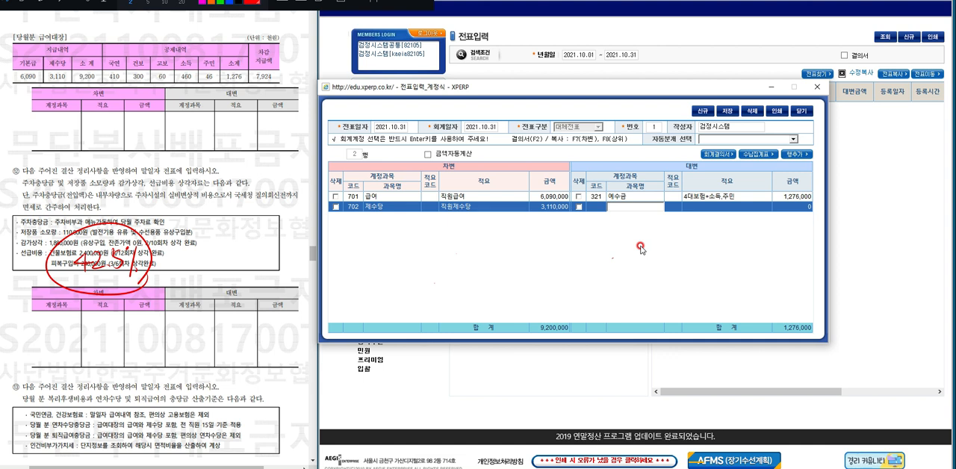
text(한국)
key(Return)
key(Return)
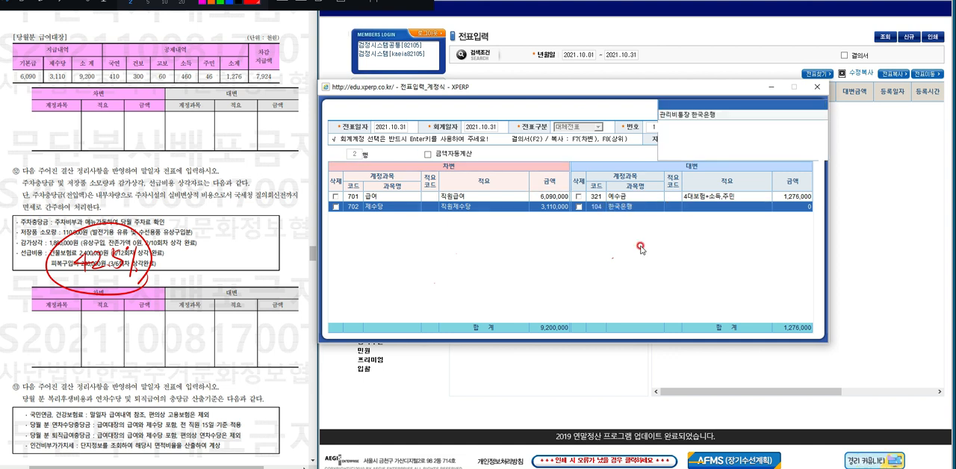
Give the 한국은행 credit line the description 직원급여 and the amount 7,924,000, and add a third voucher row.
key(Return)
text(직우급)
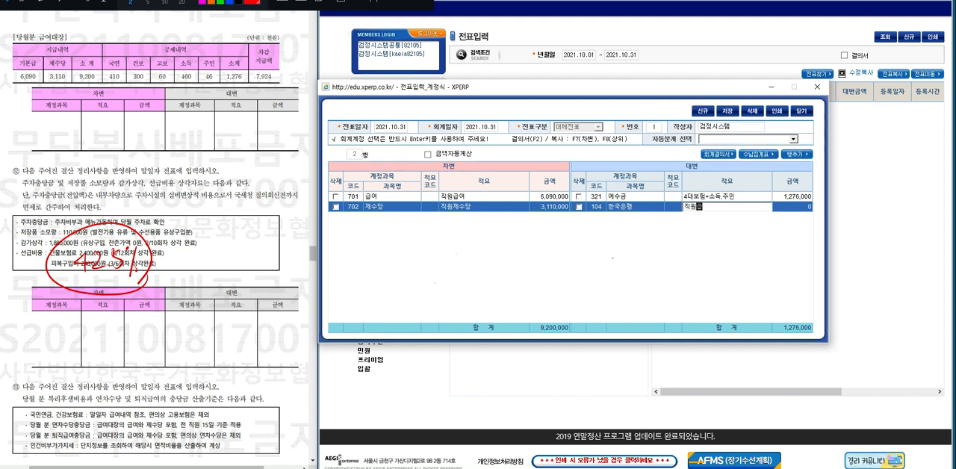
text(여)
key(Return)
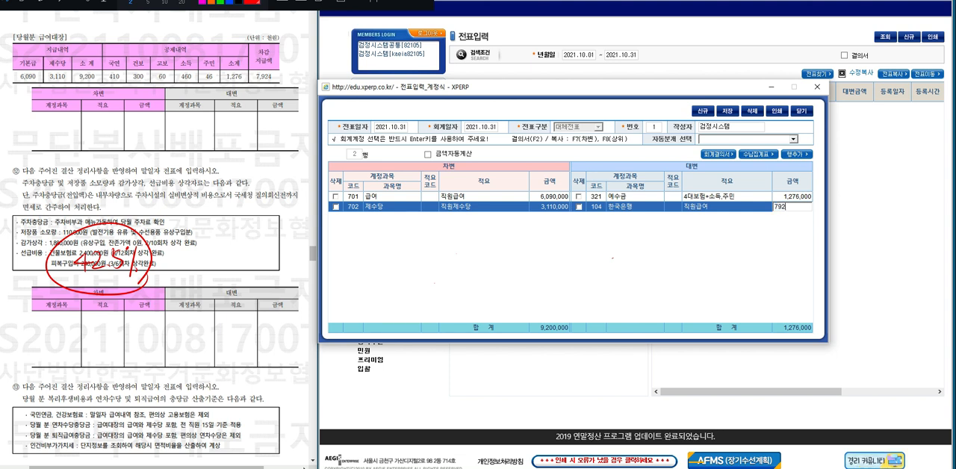
text(4000)
key(Return)
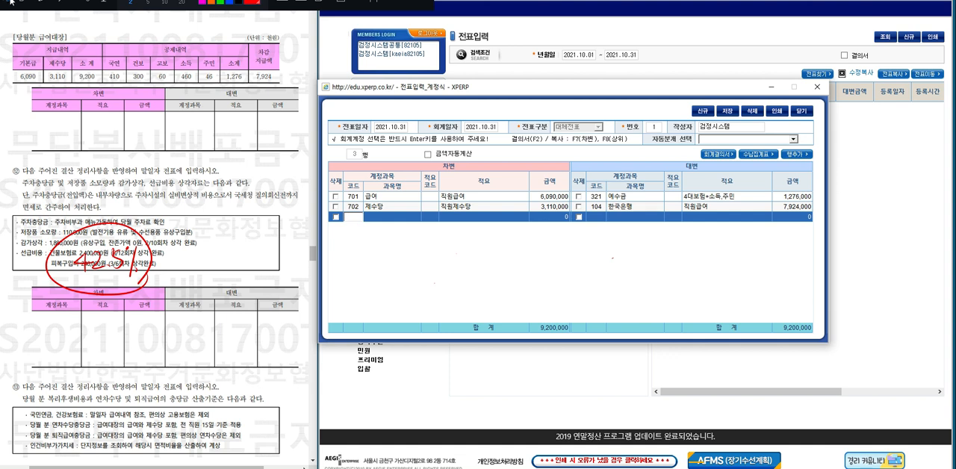
Circle the 9,200 subtotal in the payroll table and handwrite 9200,000 × 0.1 × 42.5% = below it.
click(118, 101)
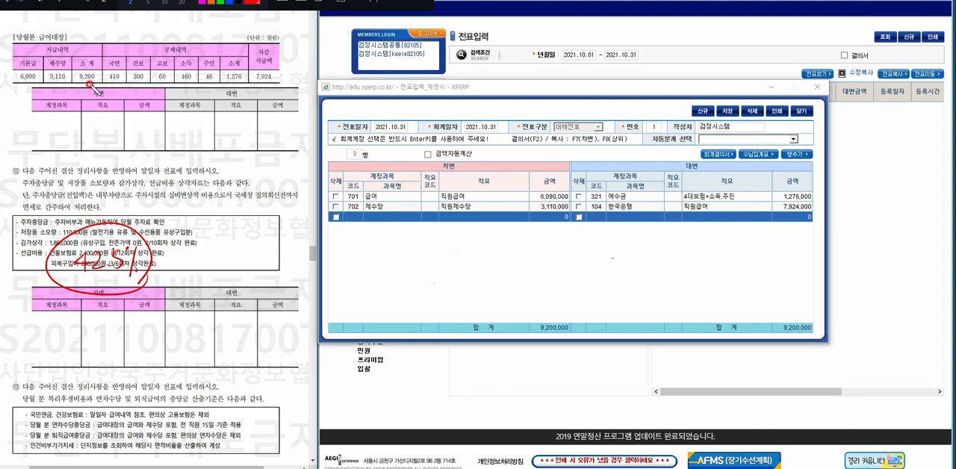
mouse_move(90, 84)
mouse_down()
mouse_move(69, 77)
mouse_move(96, 62)
mouse_move(111, 87)
mouse_move(99, 101)
mouse_up()
drag(31, 121, 107, 124)
drag(106, 116, 100, 125)
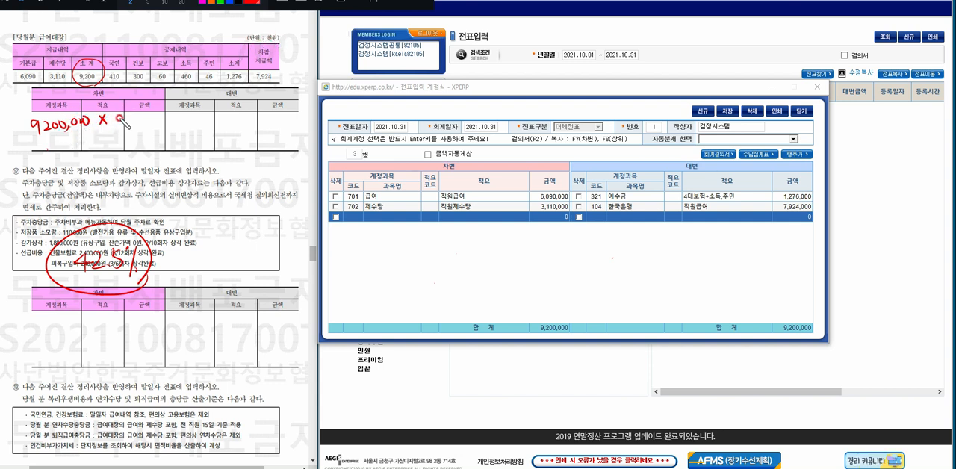
mouse_move(121, 120)
mouse_down()
mouse_move(223, 131)
mouse_move(241, 119)
mouse_up()
drag(233, 126, 241, 125)
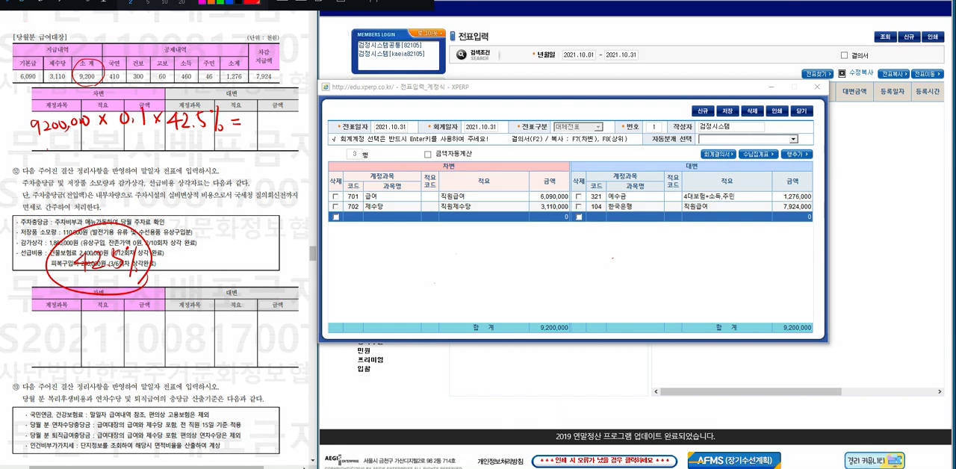
Calculate 9,200,000 × 0.1 × 42.5% in the calculator.
click(791, 256)
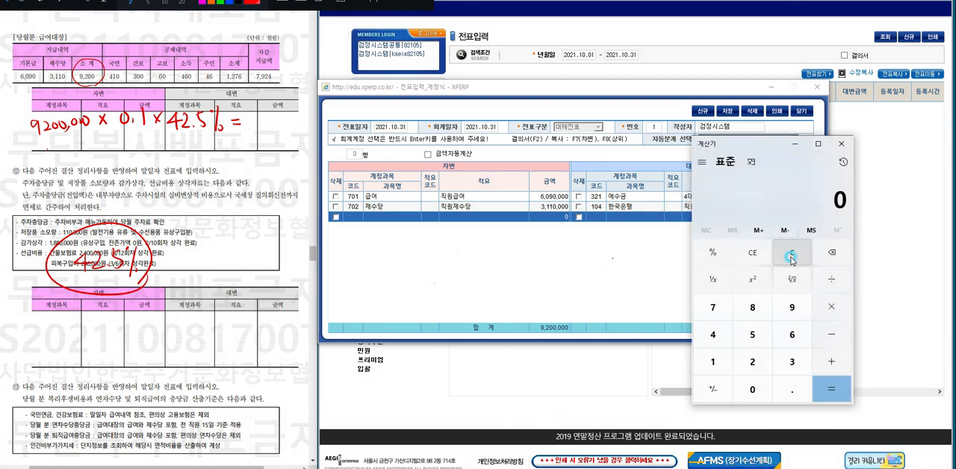
text(92)
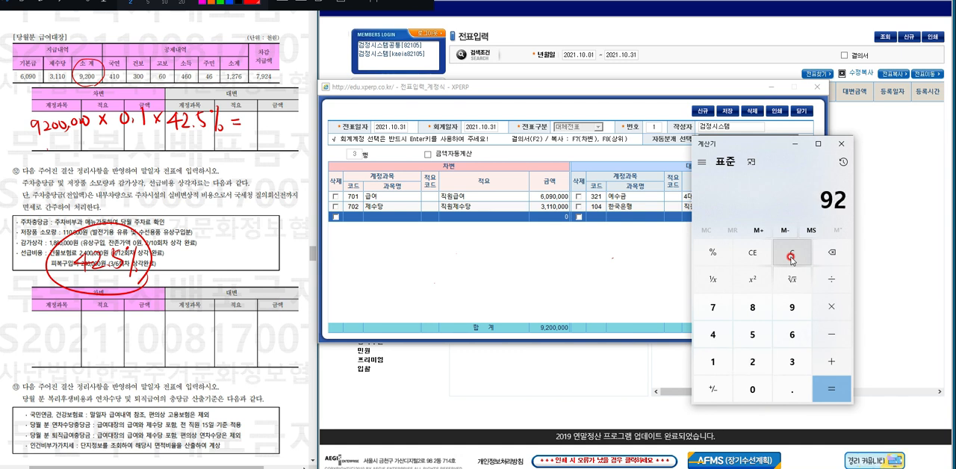
text(000)
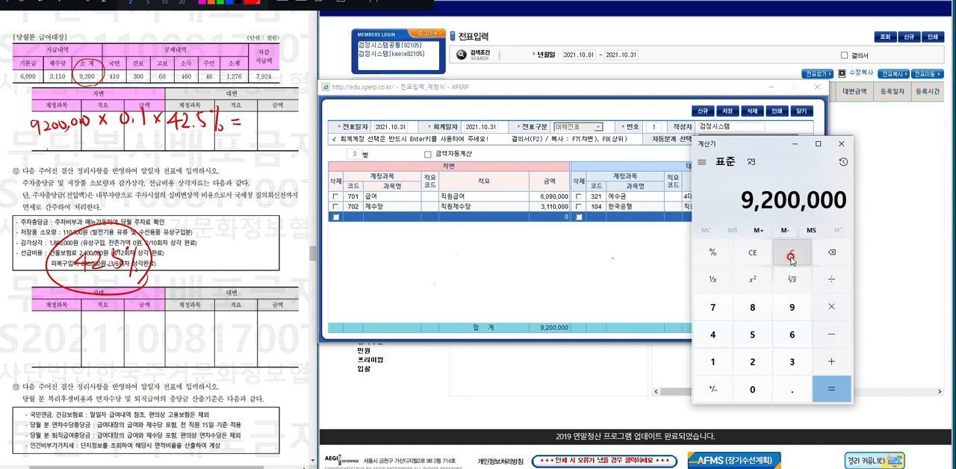
text(00*.1)
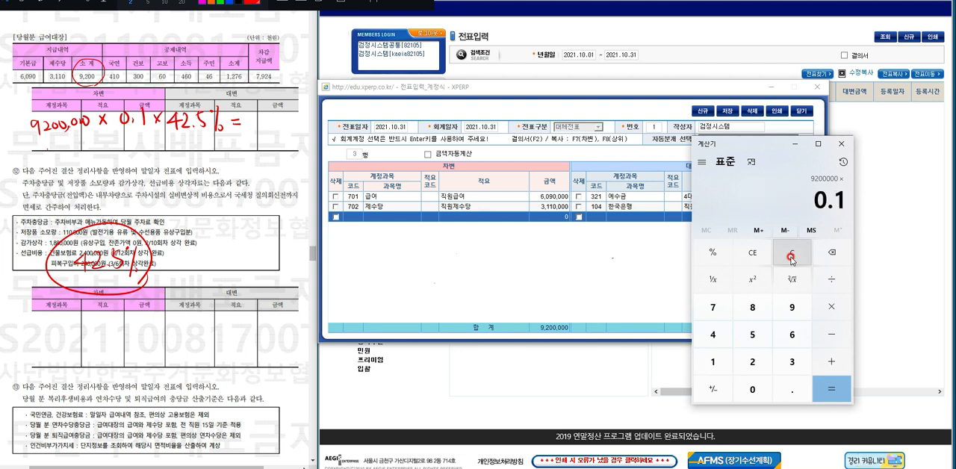
text(*)
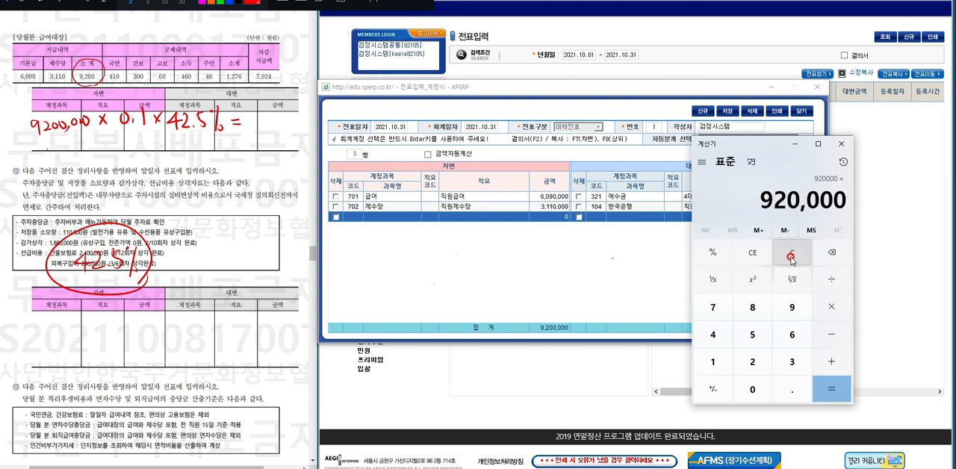
text(42.)
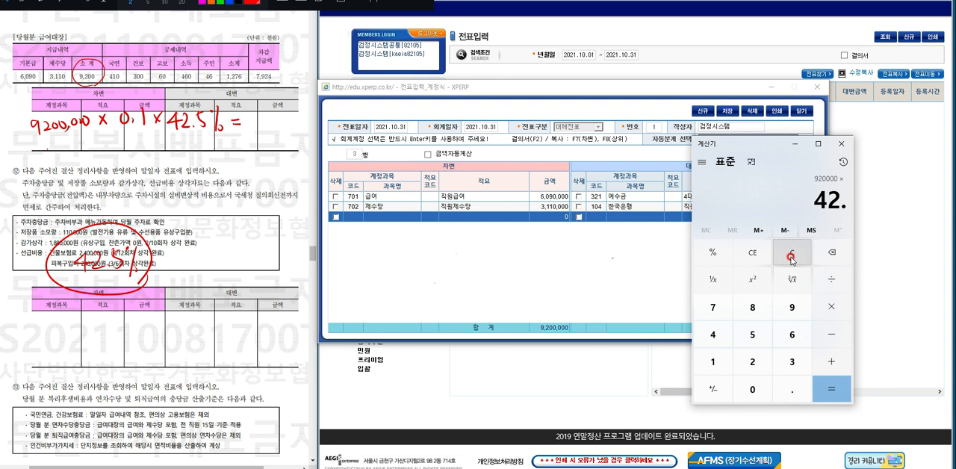
text(5)
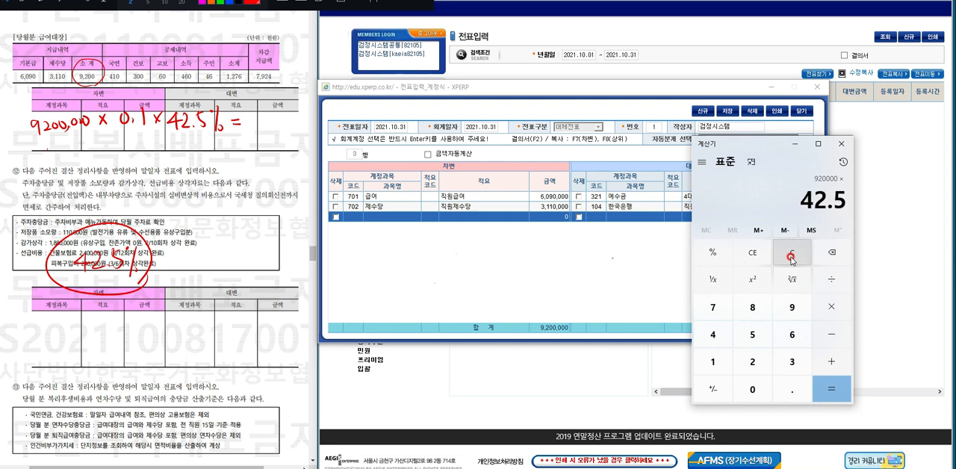
click(719, 254)
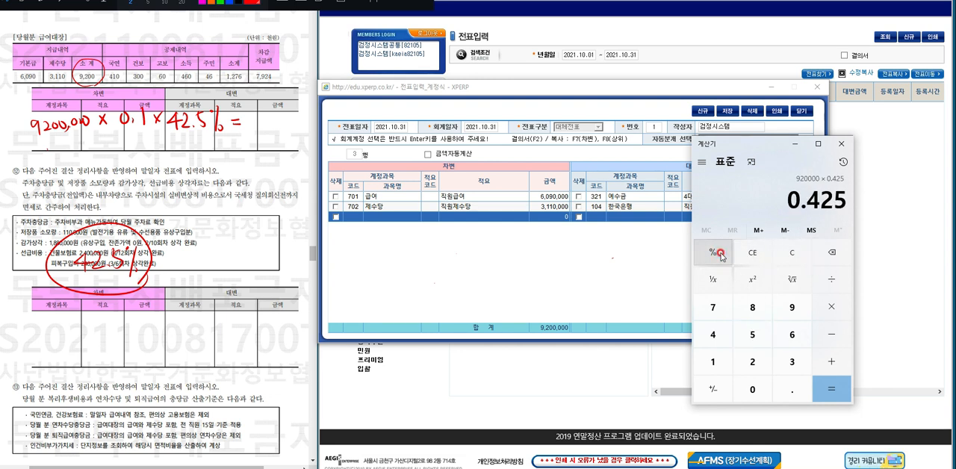
click(821, 381)
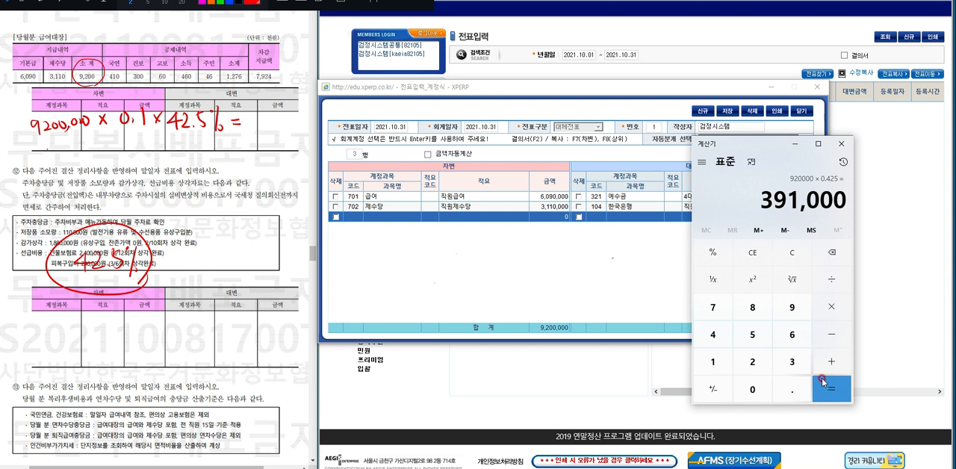
Set the third row's debit amount to 391,000 and its account to 717 인건비부가가치세.
click(543, 214)
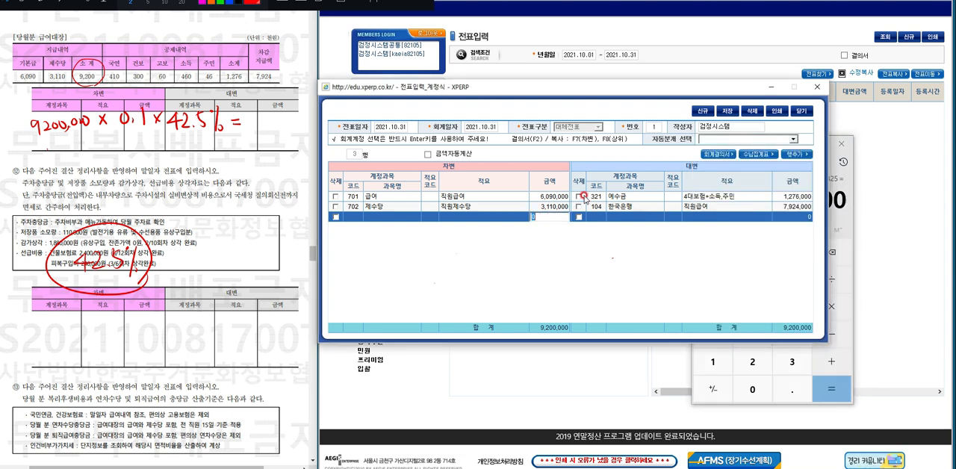
text(391,)
text(000)
click(369, 215)
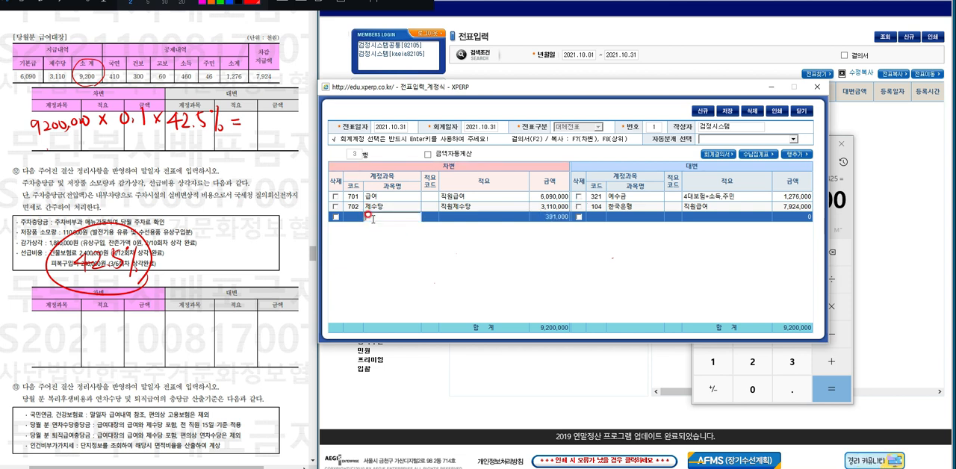
text(인건비)
key(Return)
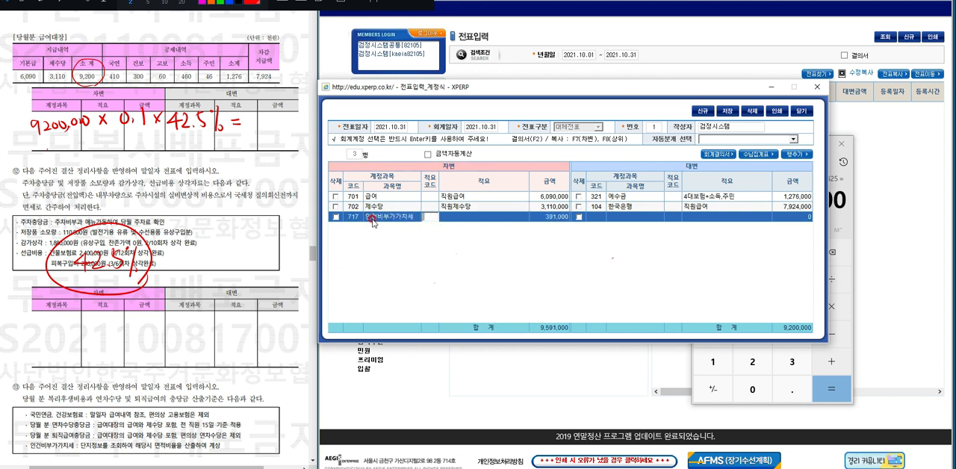
Give the 인건비부가가치세 debit line the description 직원인건비부가세, leaving the description code empty.
key(Return)
text(직ㅇ)
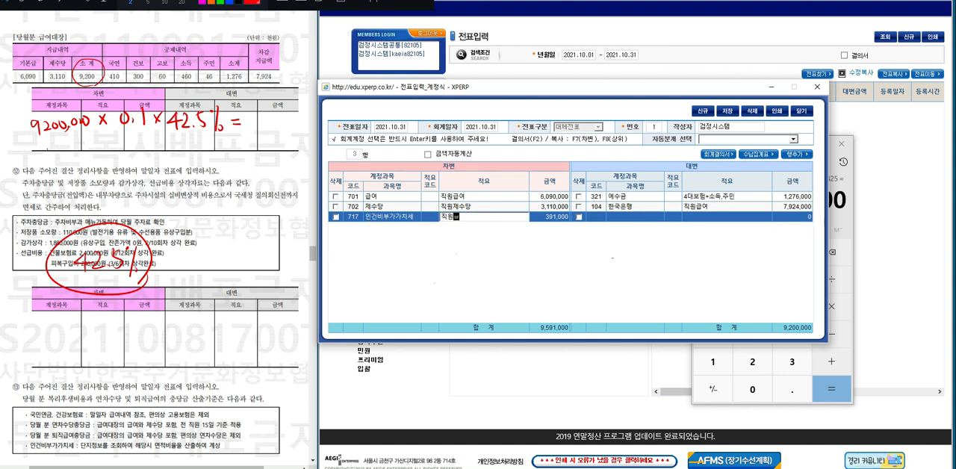
text(ㅇ건비부가)
text(세)
key(Return)
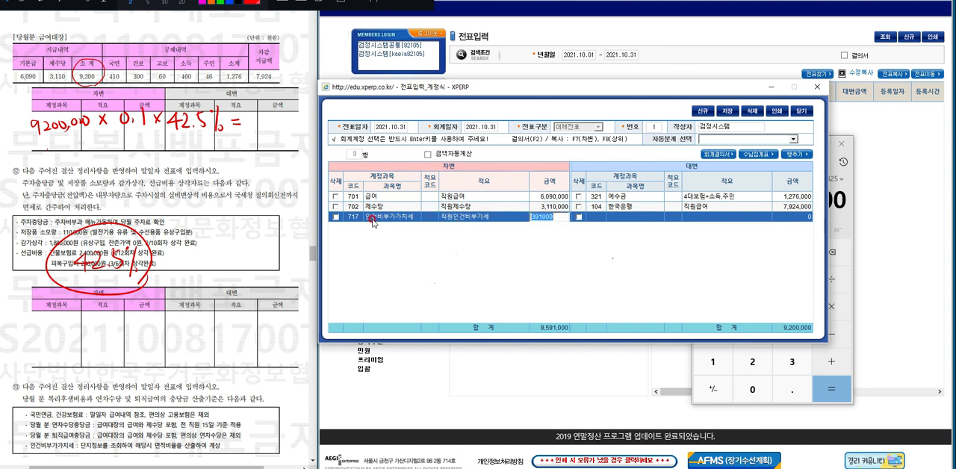
Set the third row's credit account to 300 미지급비용, with the description 직원인건비부가세 and the amount 391,000.
key(Return)
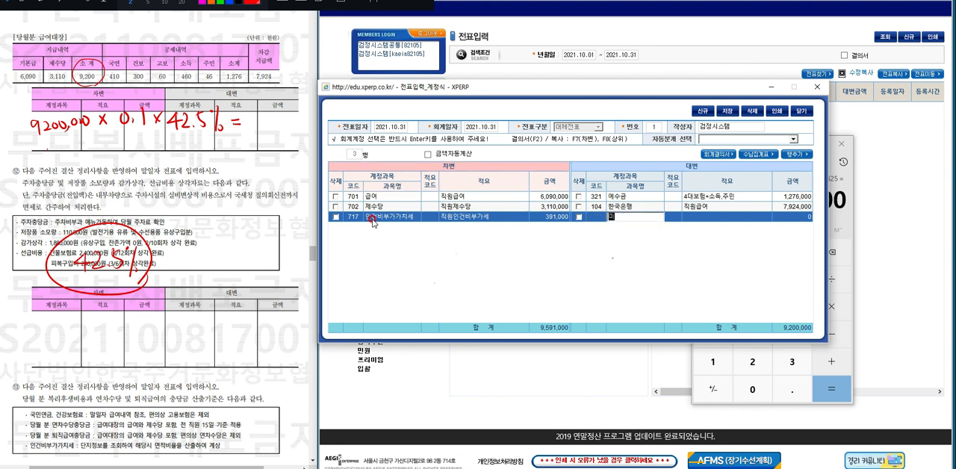
text(300)
key(Return)
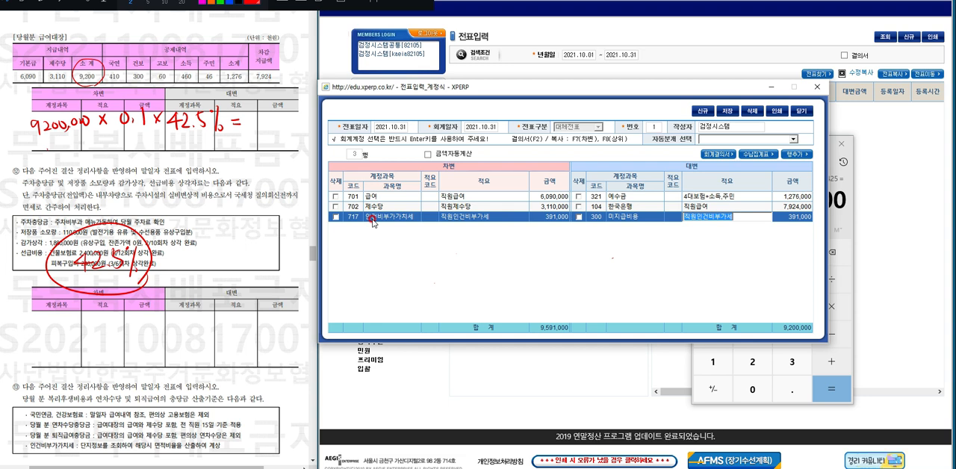
Clear the pen annotations from the exam paper and save the salary voucher.
click(342, 1)
click(734, 112)
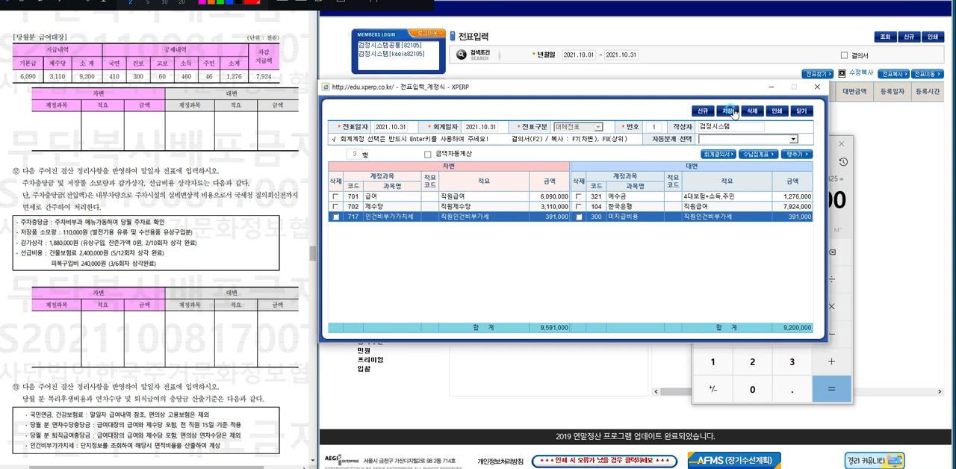
click(461, 258)
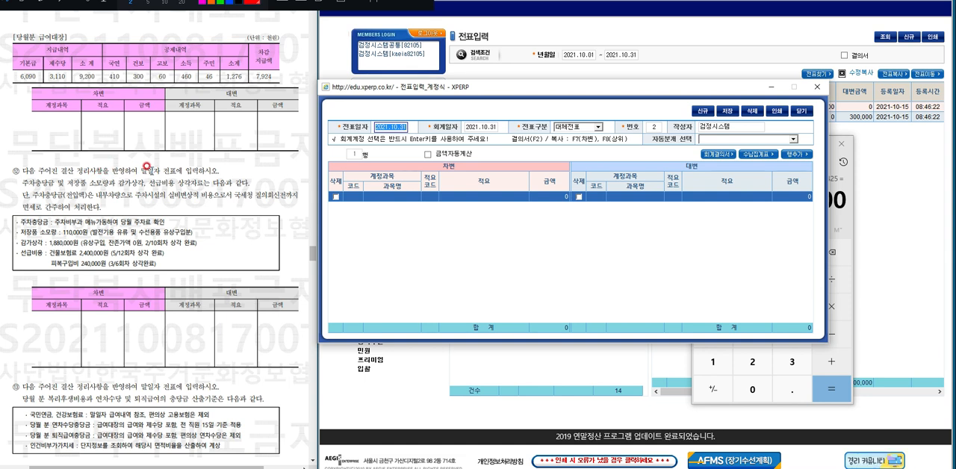
click(373, 197)
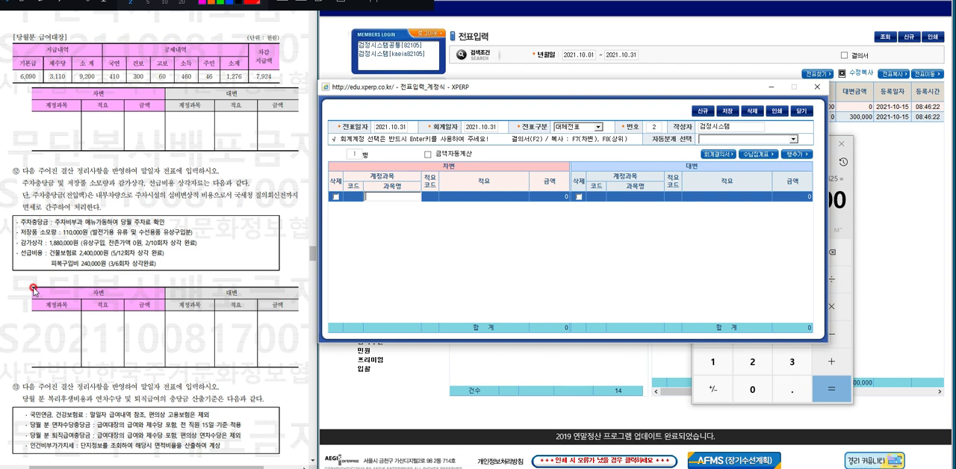
text(주차충)
key(Return)
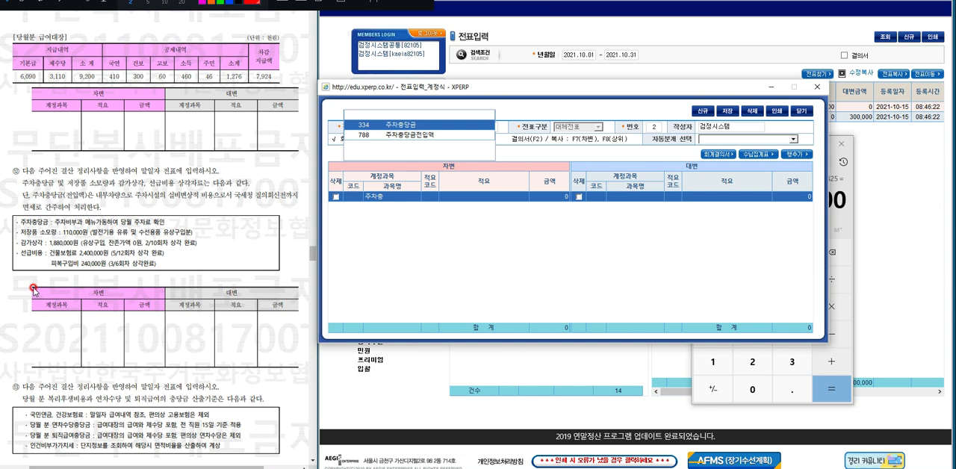
key(Down)
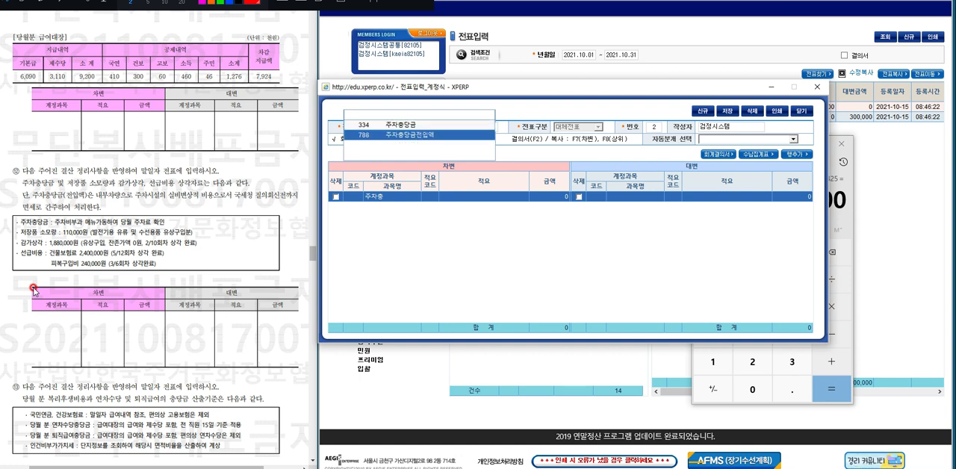
key(Return)
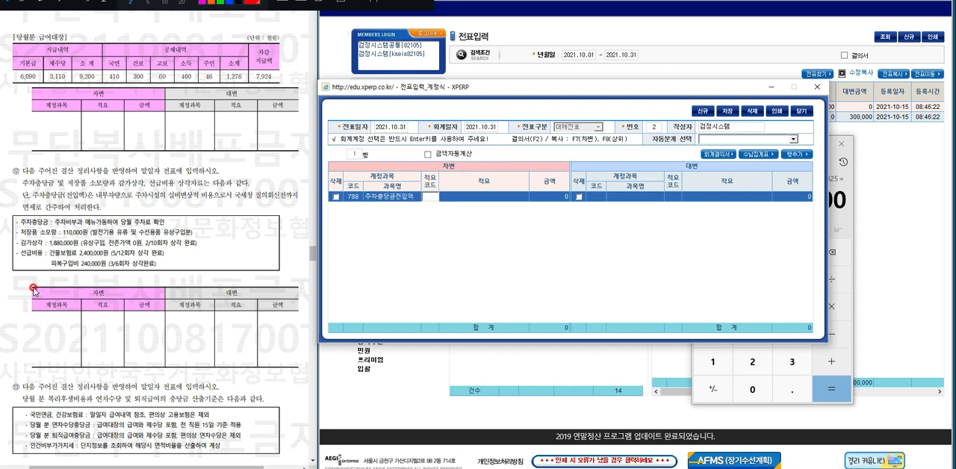
key(Return)
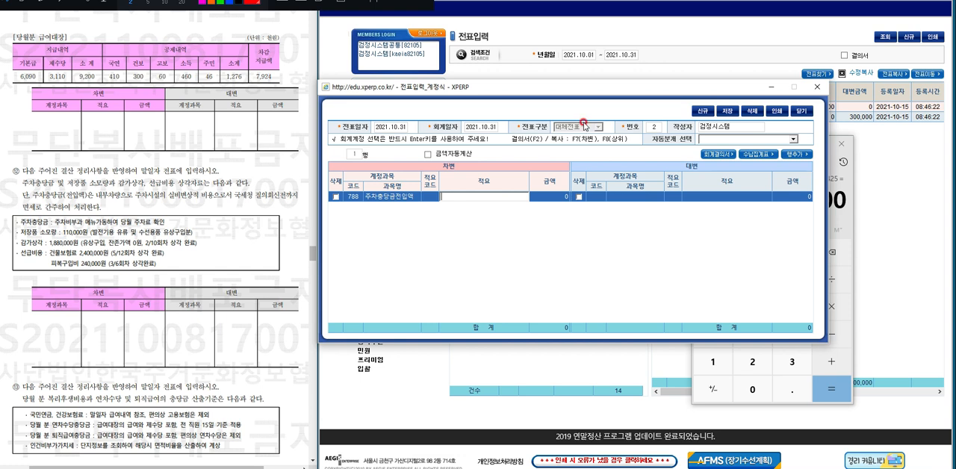
click(817, 87)
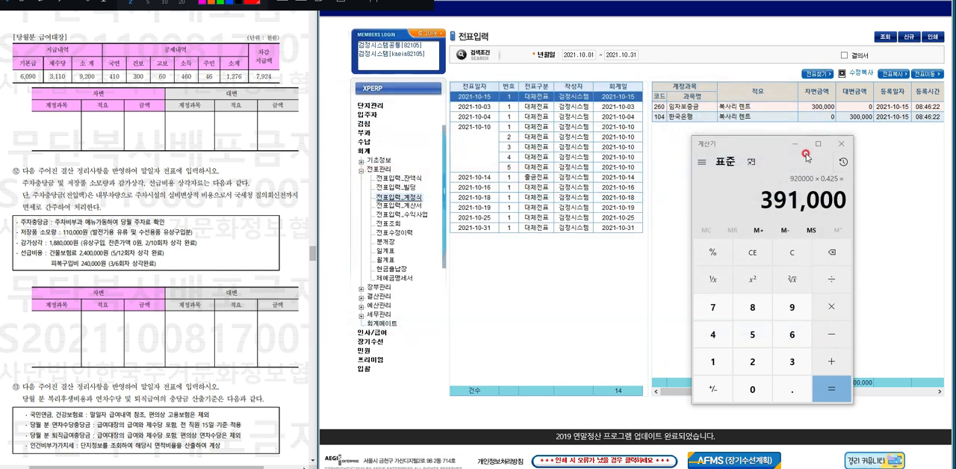
Minimise the calculator, open the 주차비부과 page under 부과처리, and query the parking charges for 2021.10.
click(795, 144)
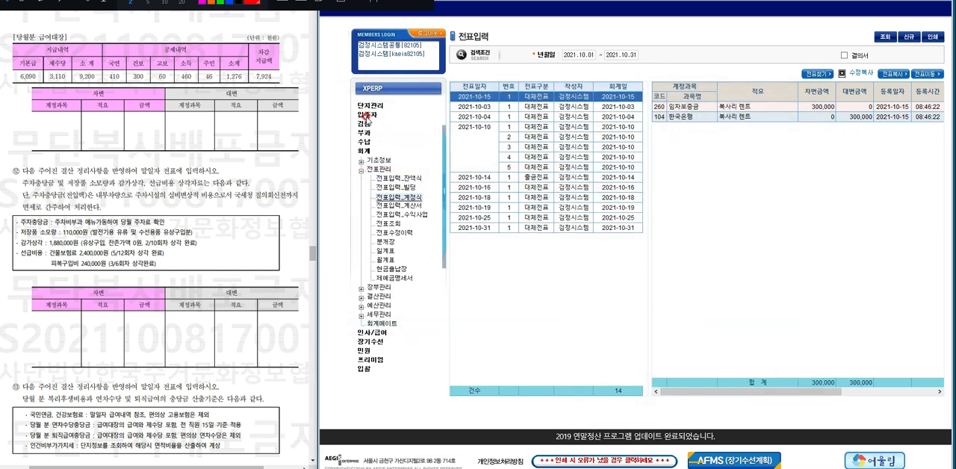
click(363, 134)
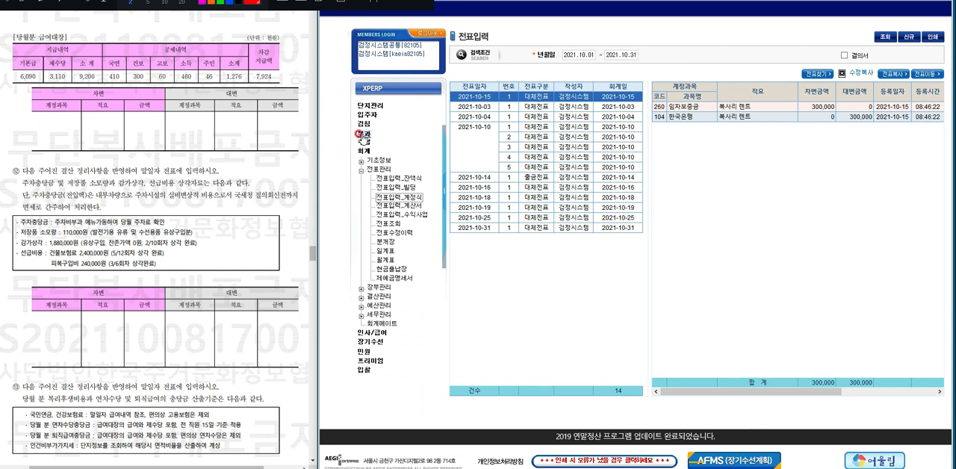
click(363, 135)
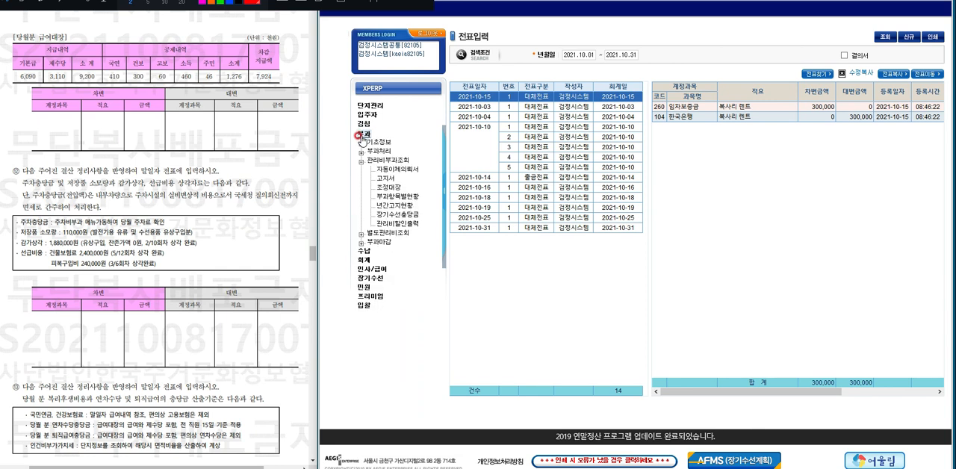
click(361, 152)
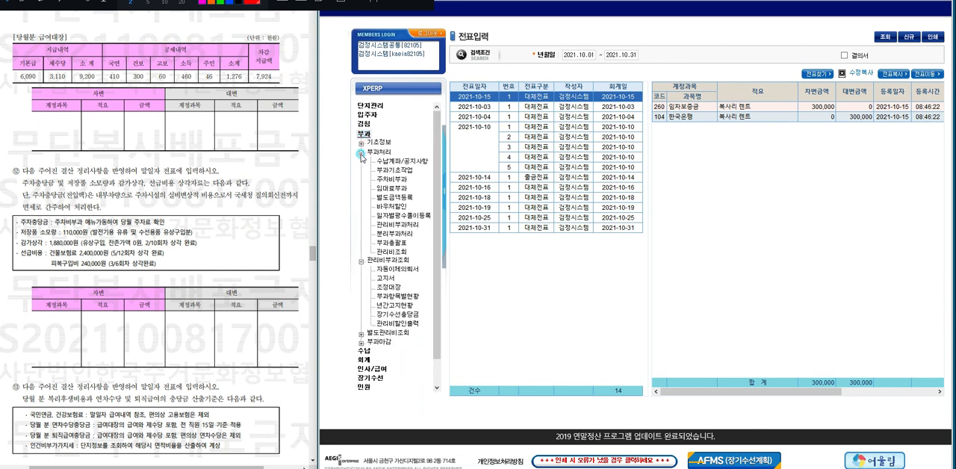
click(396, 180)
click(395, 180)
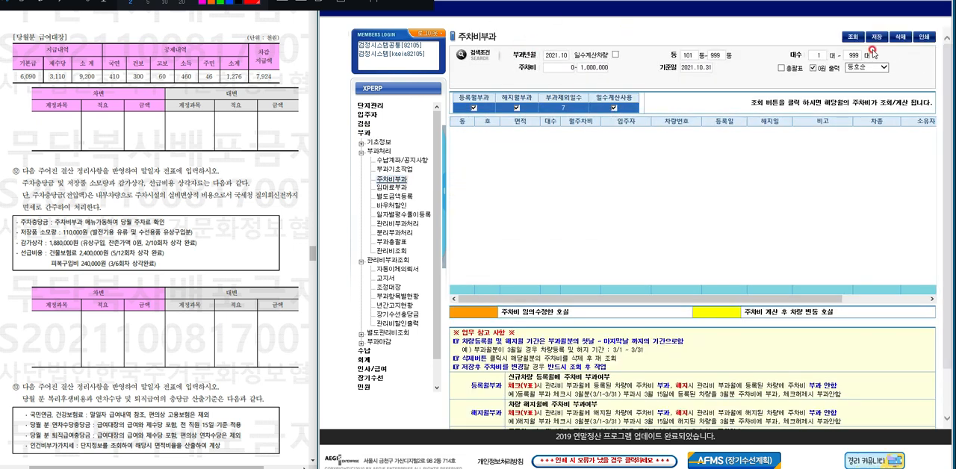
click(852, 37)
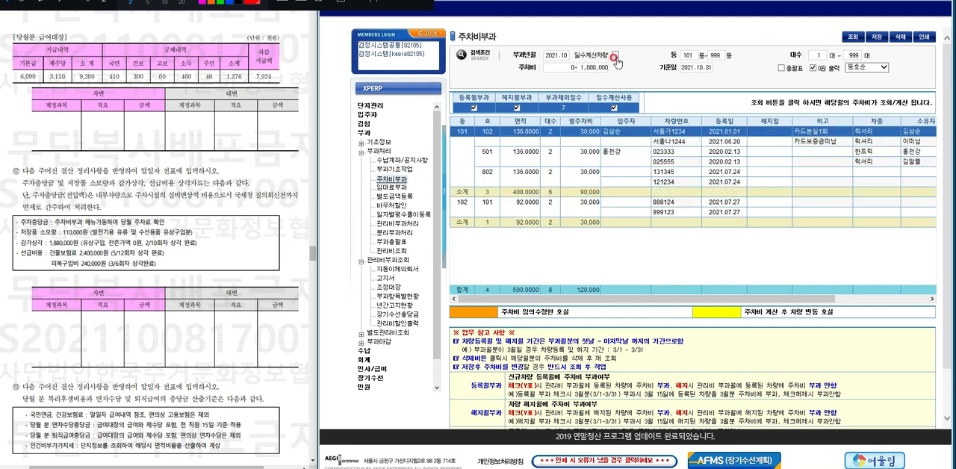
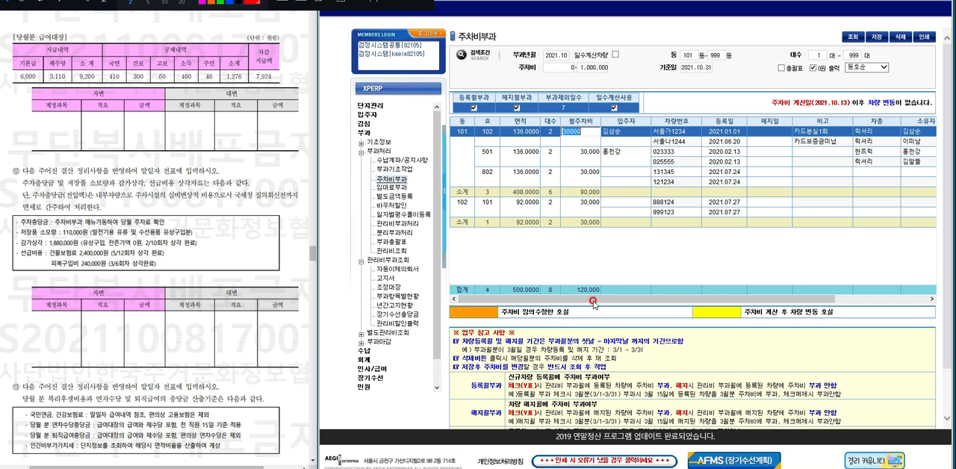
Open the 전표입력_계정식 page under 회계 전표관리 and start a new voucher, placing its window beside the exam paper.
click(357, 362)
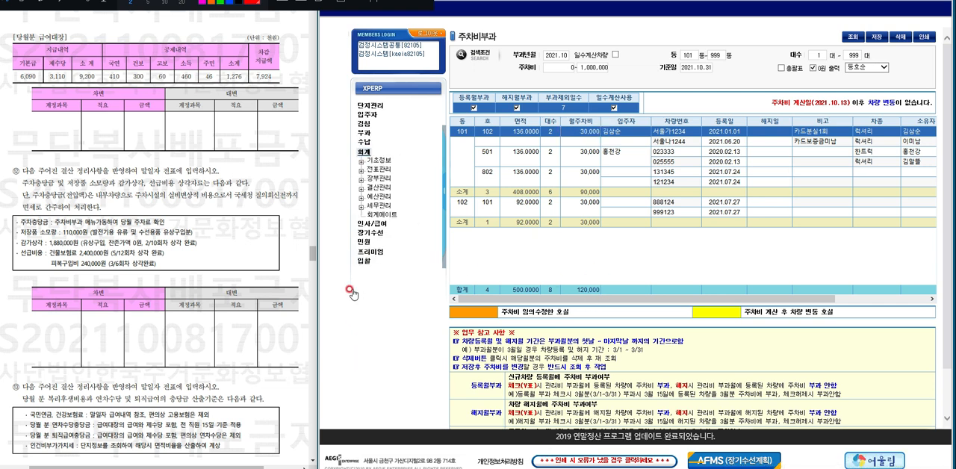
click(362, 169)
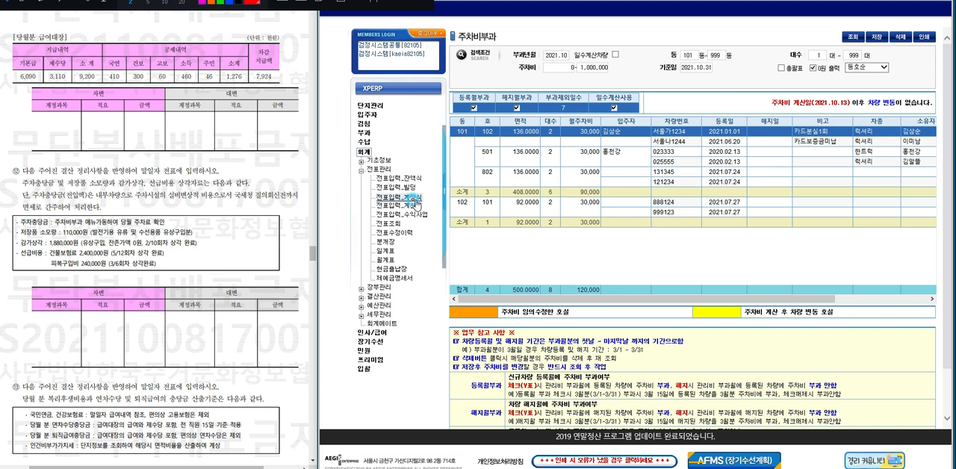
click(411, 198)
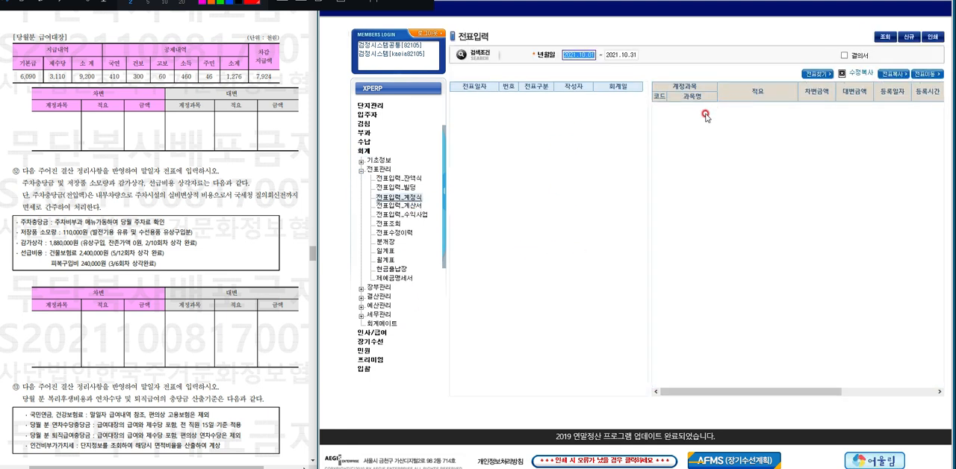
click(522, 298)
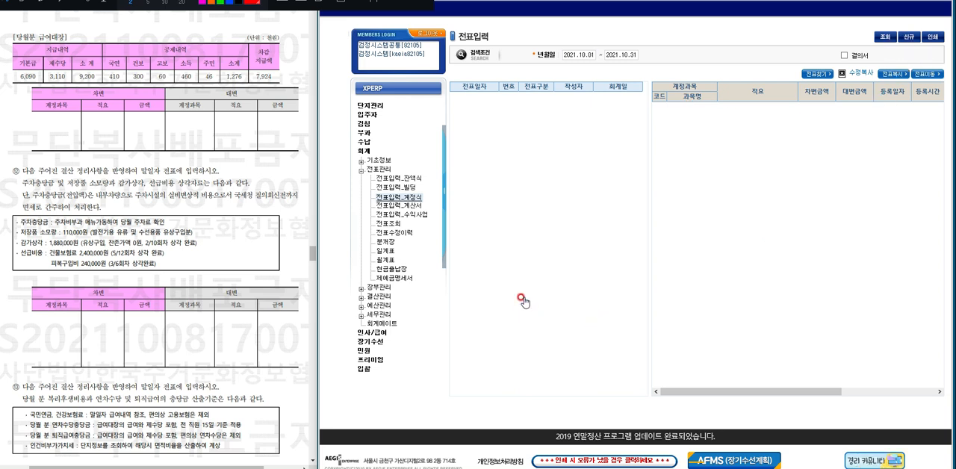
click(393, 97)
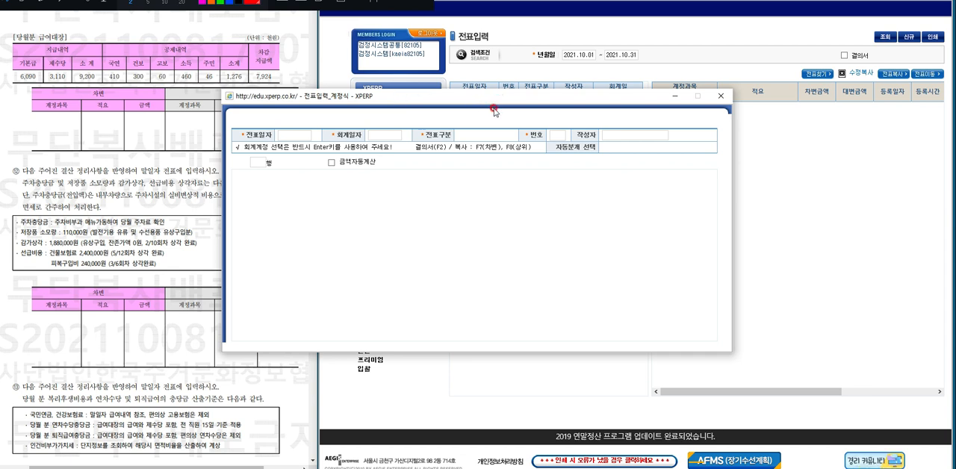
drag(491, 98, 587, 93)
Set the new voucher's 전표일자 and 회계일자 to 2021.10.31.
click(389, 129)
text(10.3)
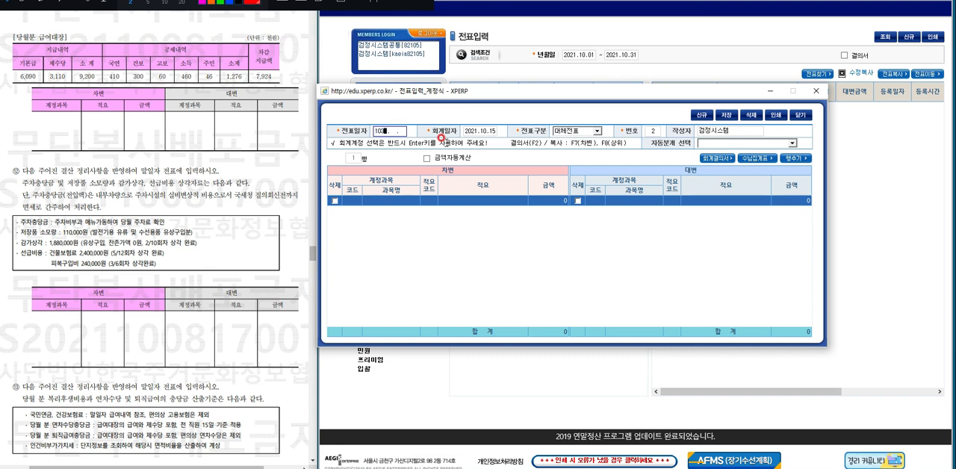
text(1)
key(Return)
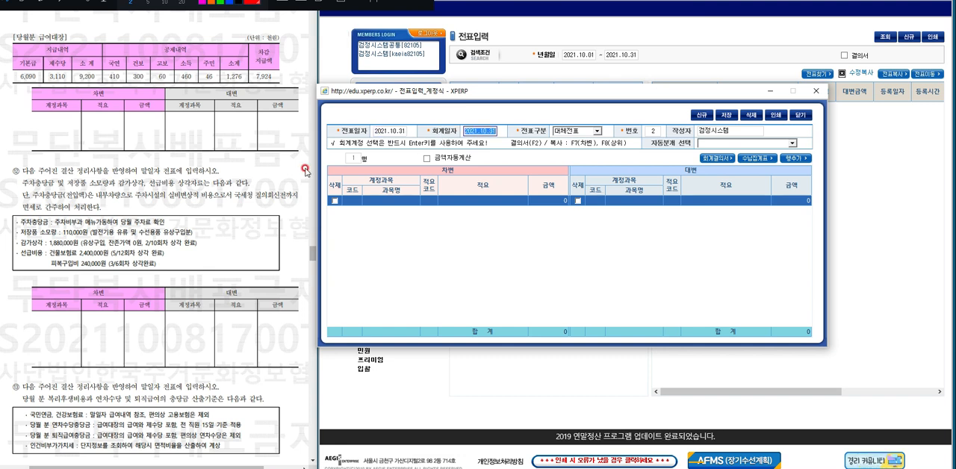
Fill the first row's debit side with account 788 주차충당금전입액, the description 주차비부과 and the amount 120,000.
click(402, 213)
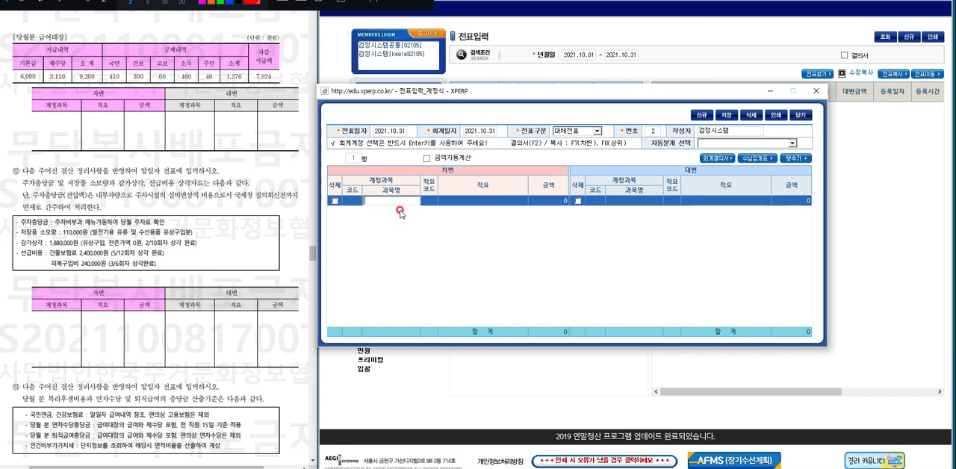
text(주차충)
key(Return)
key(Down)
key(Return)
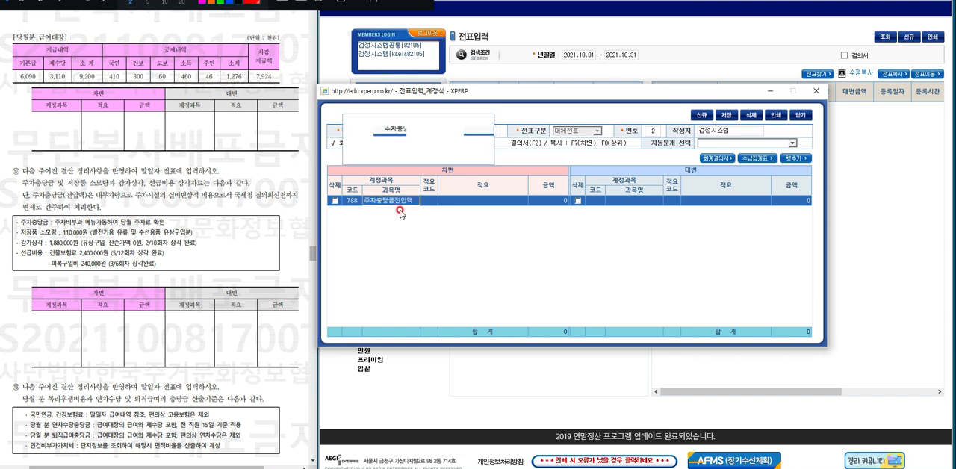
key(Return)
text(주차)
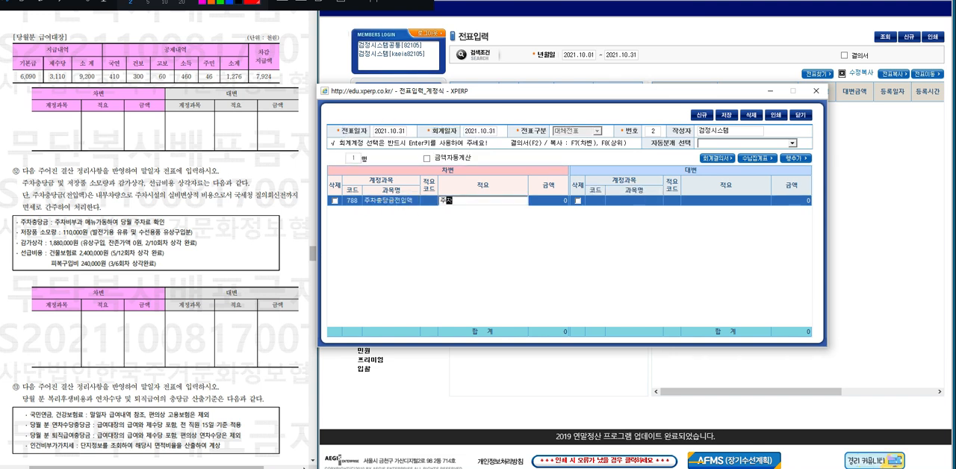
text(비부과)
key(Return)
text(12)
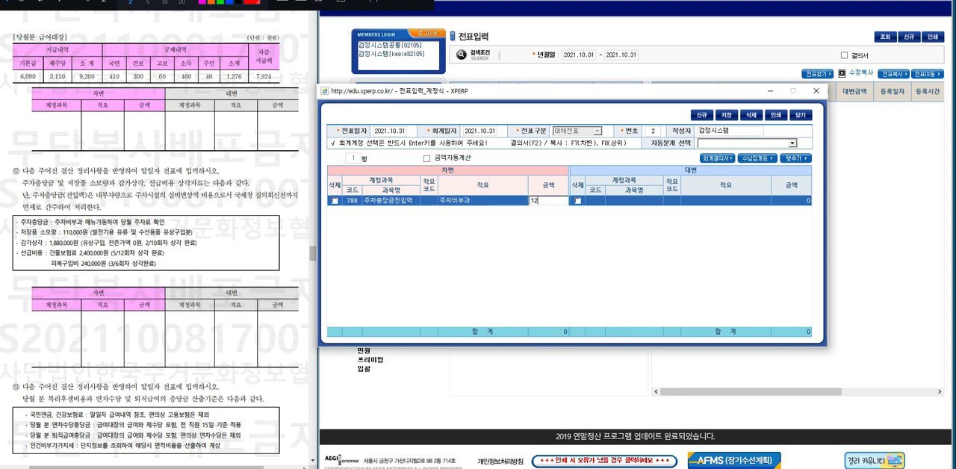
text(0000)
key(Return)
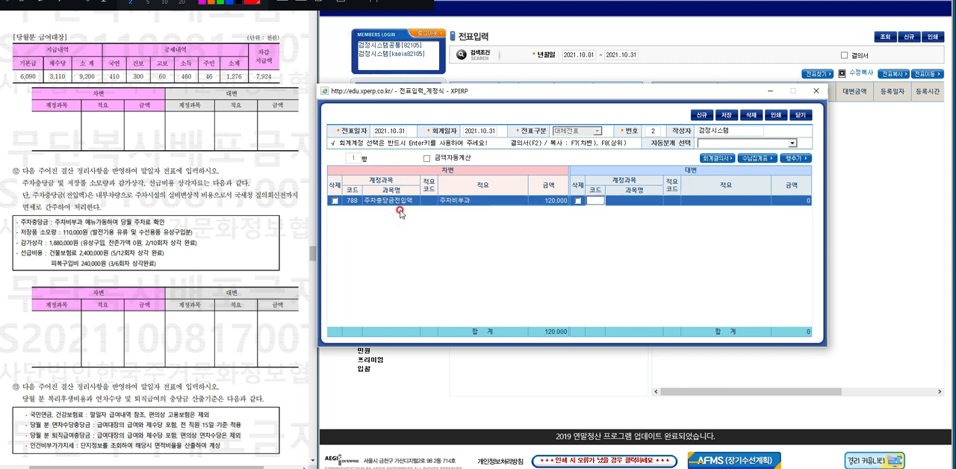
Set the first row's credit account to 334 주차충당금, copying the debit description 주차비부과 and the amount 120,000.
key(Return)
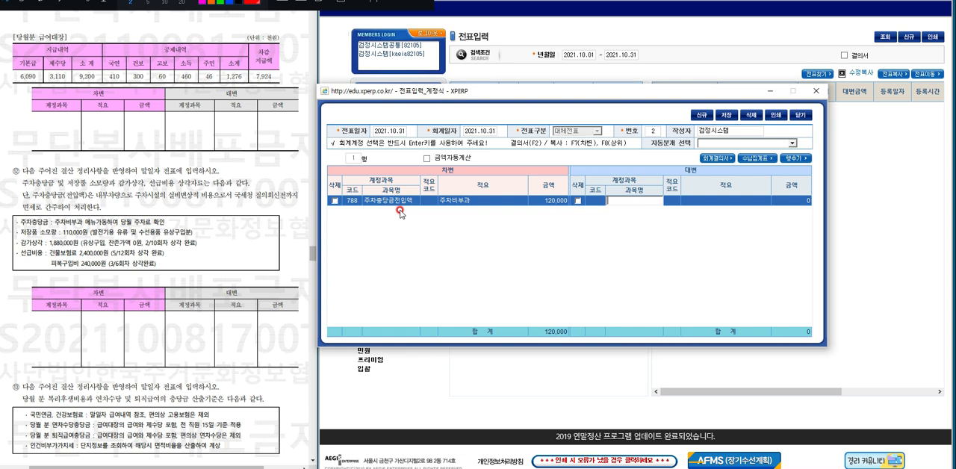
text(주차충당금)
key(Return)
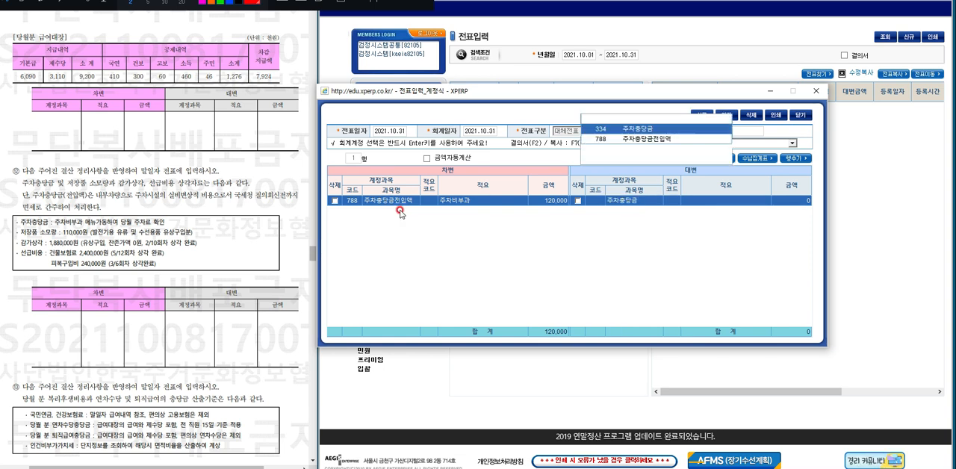
key(Return)
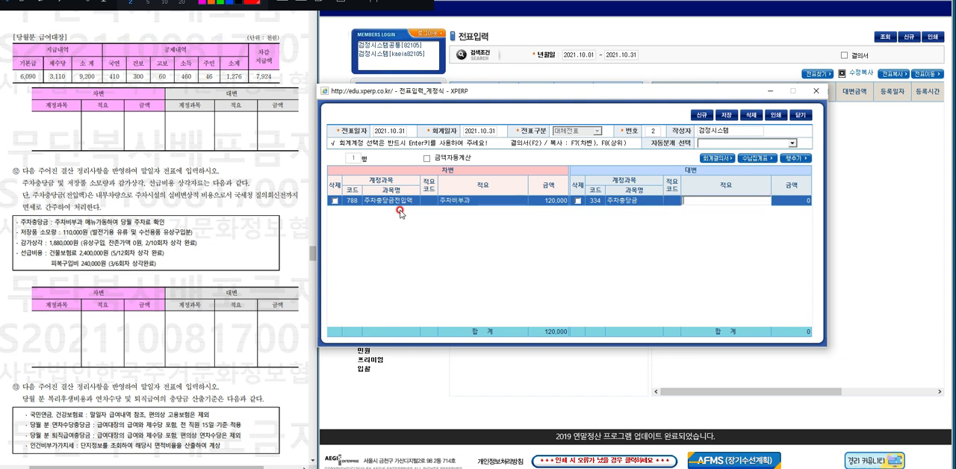
key(F7)
key(Return)
key(Return)
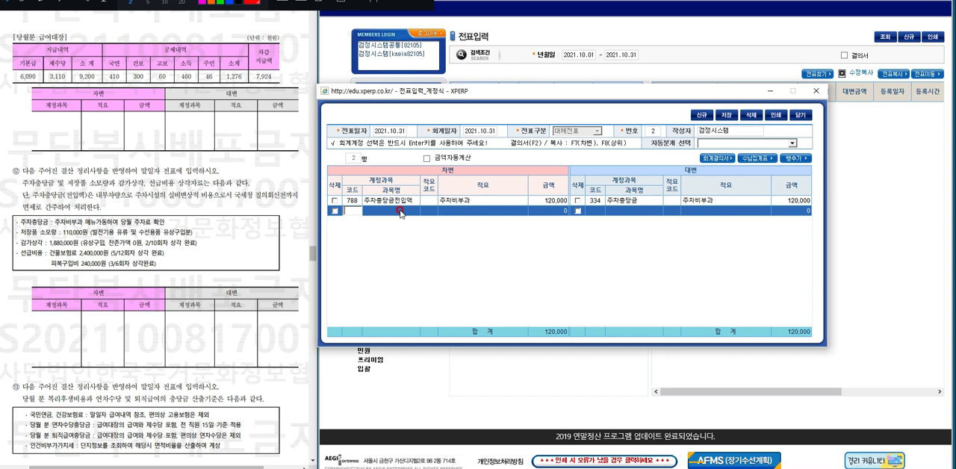
Fill the second row's debit side with account 727 수선유지비, the description 저장품 소모 and the amount 110,000.
click(400, 213)
text(수선비)
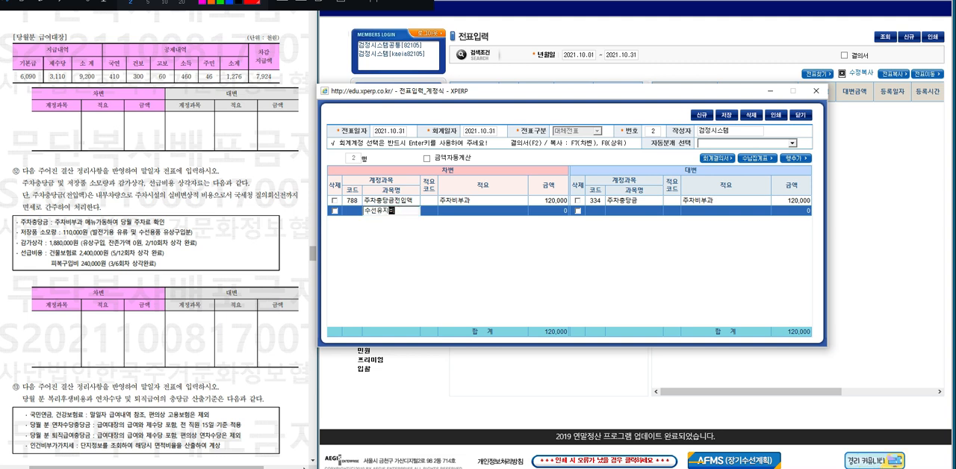
key(Return)
text(저장)
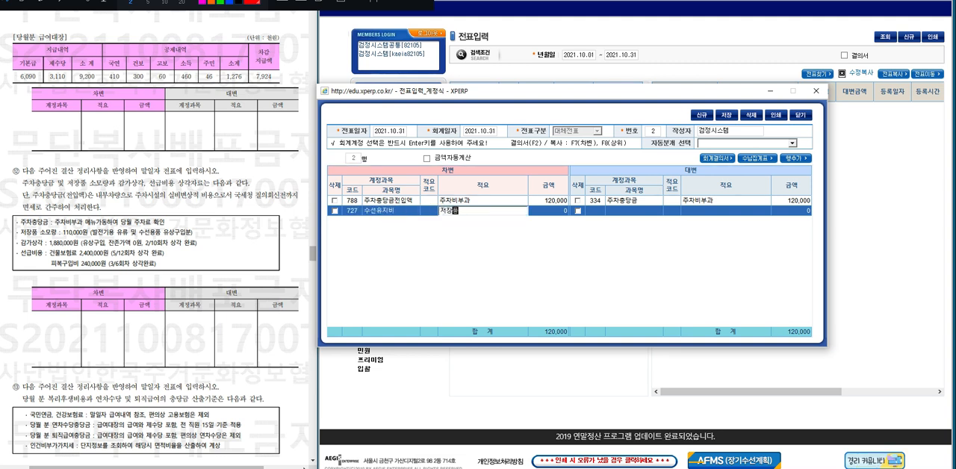
text(품 소모)
key(Return)
text(1)
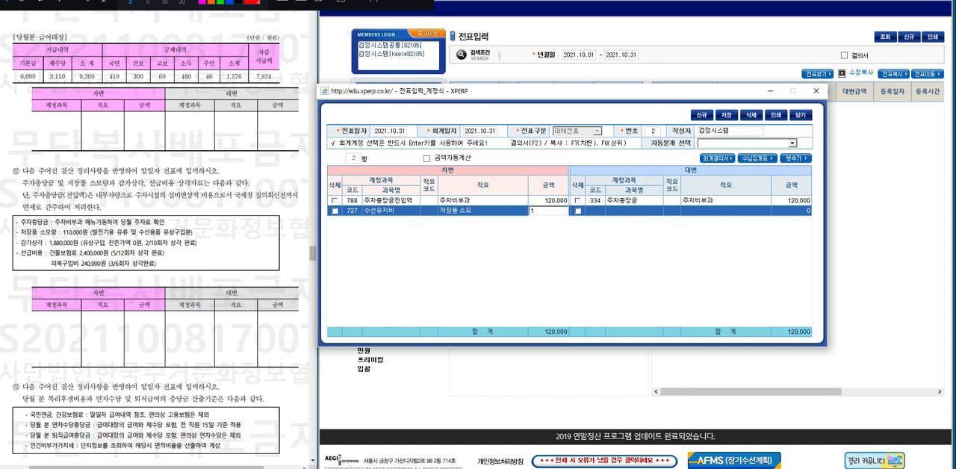
text(10000)
key(Return)
Set the second row's credit account to 171 저장품, with the description 저장품 소모 and the amount 110,000.
key(Return)
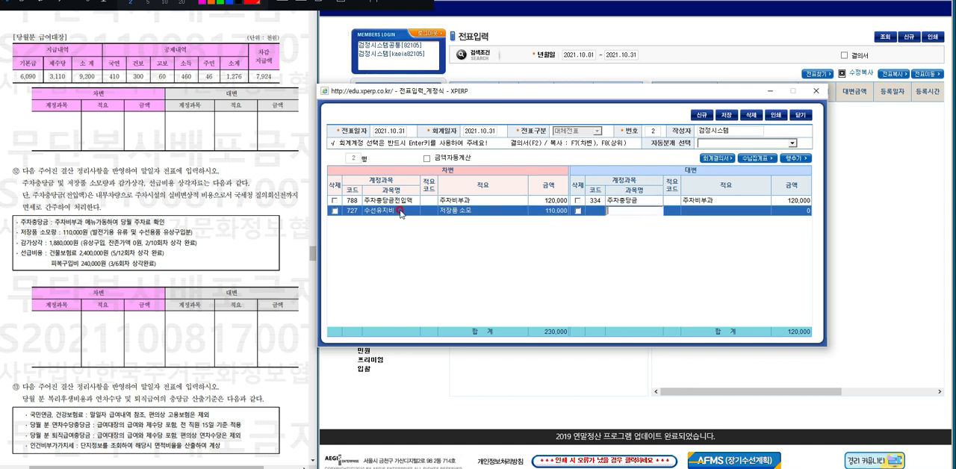
text(저장품)
key(Return)
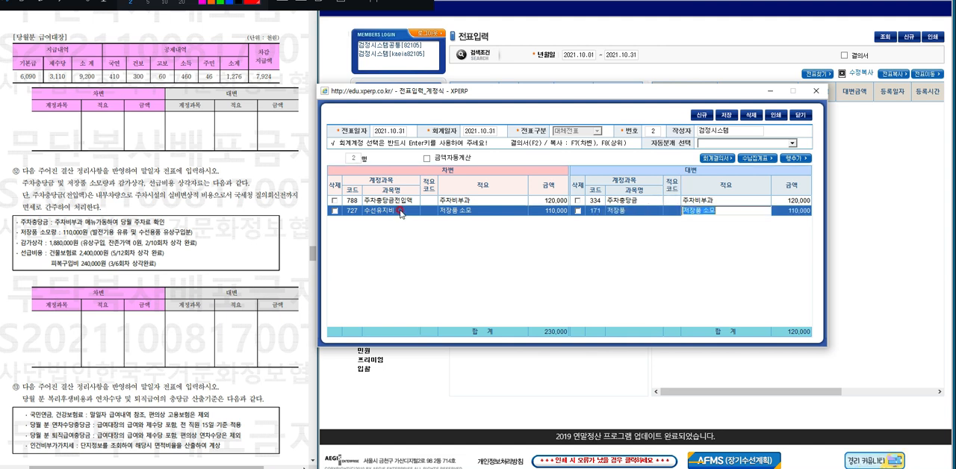
key(Return)
key(Return)
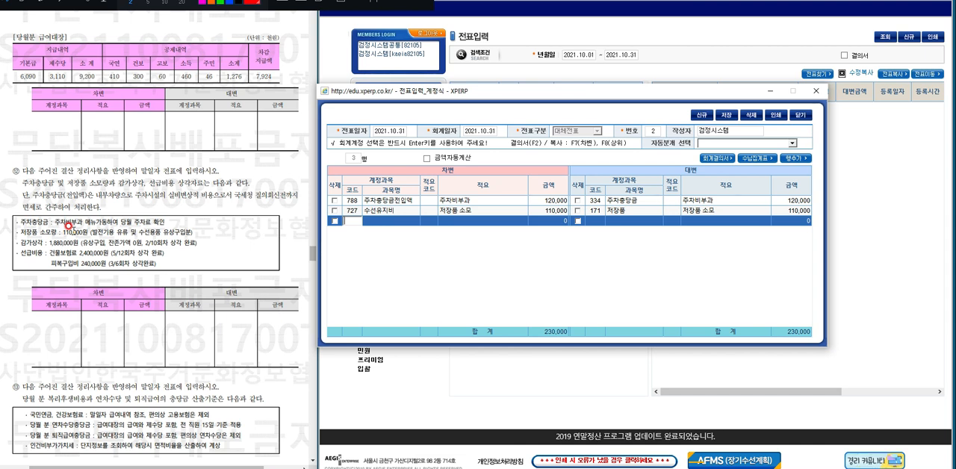
Fill the third row's debit side with account 718 감가상각비, the description 감가상각 and the amount 188,000.
key(Return)
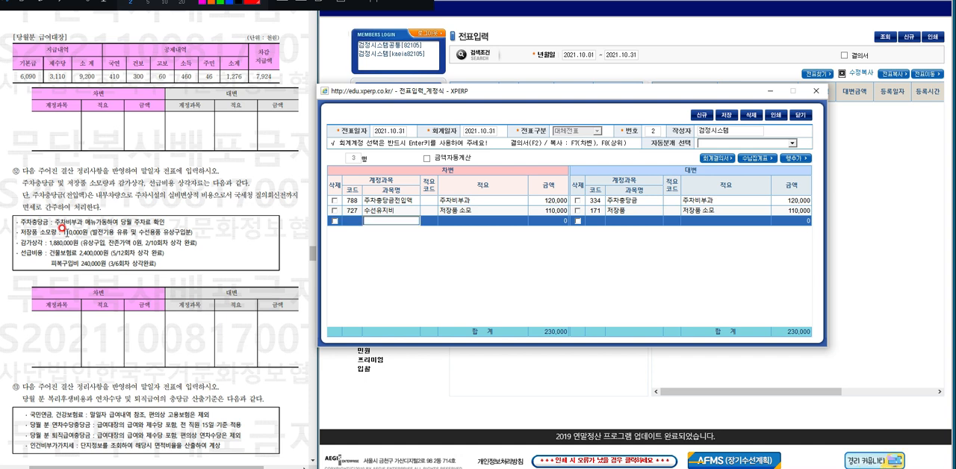
text(감가상)
key(Return)
key(Down)
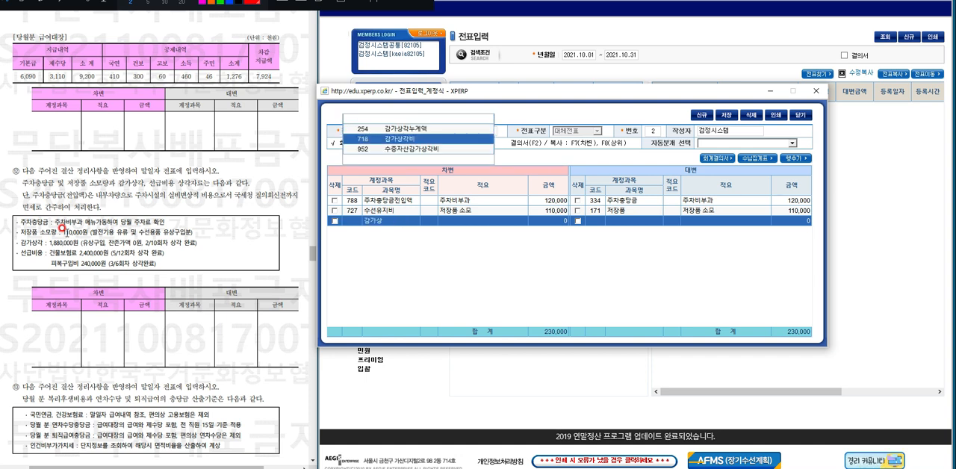
key(Return)
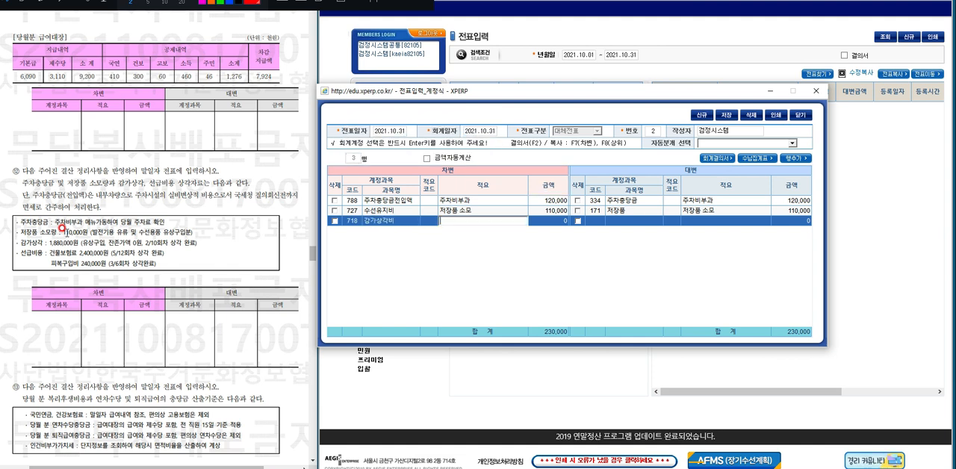
text(감가상각)
key(Return)
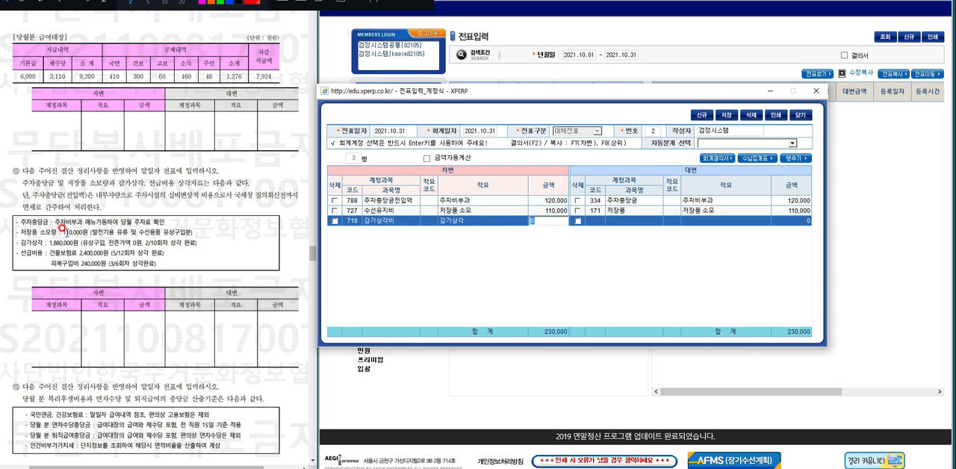
text(188,)
text(000)
key(Return)
Set the third row's credit account to 254 감가상각누계액, with the description 감가상각 and the amount 188,000.
key(Return)
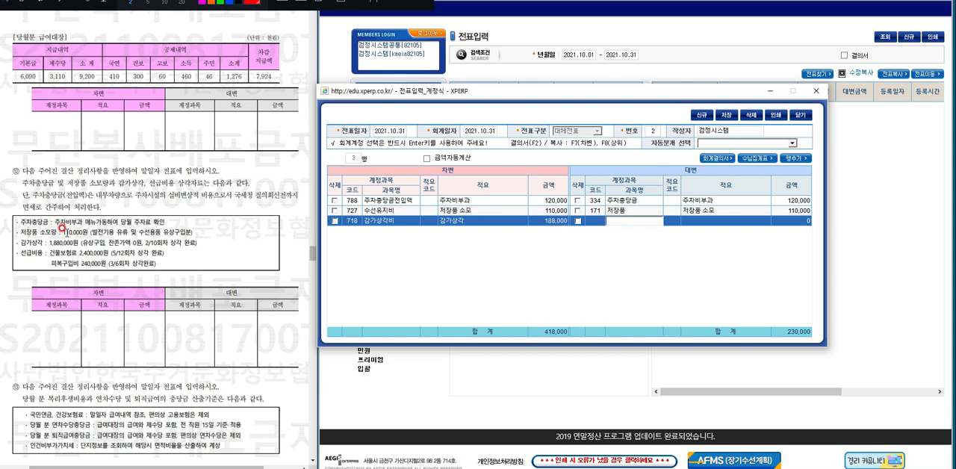
text(감가)
key(Return)
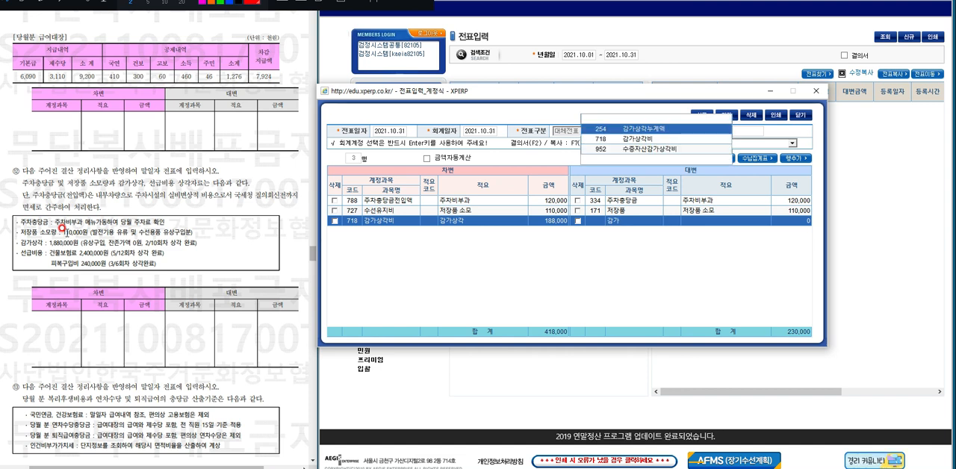
key(Return)
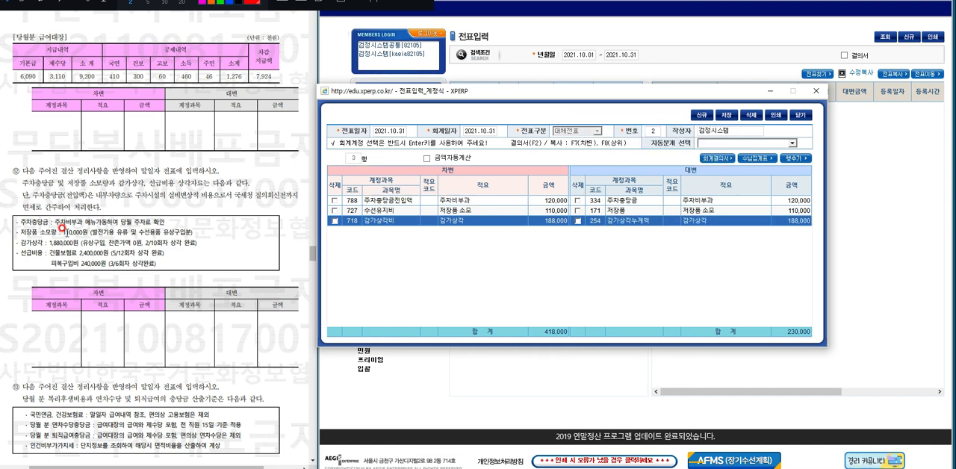
key(Return)
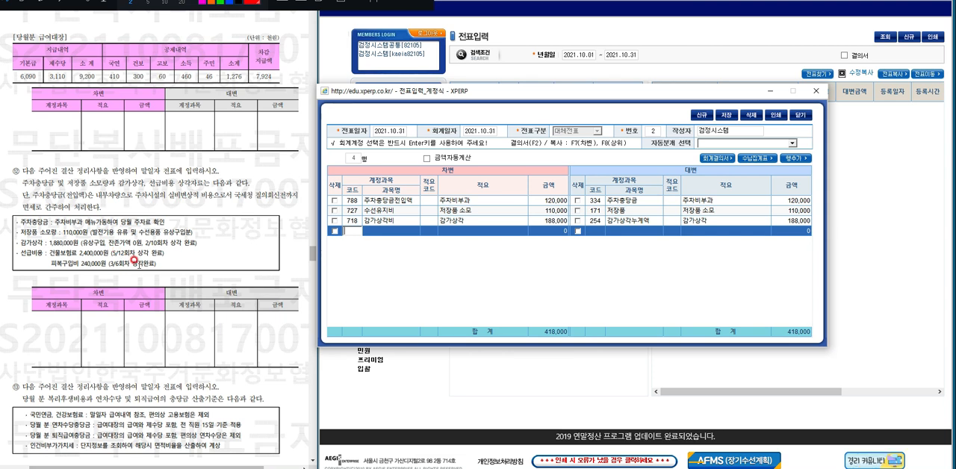
Fill the fourth row's debit side with account 776 보험료, the description 건물보험료 6/12 and the amount 200,000.
key(Return)
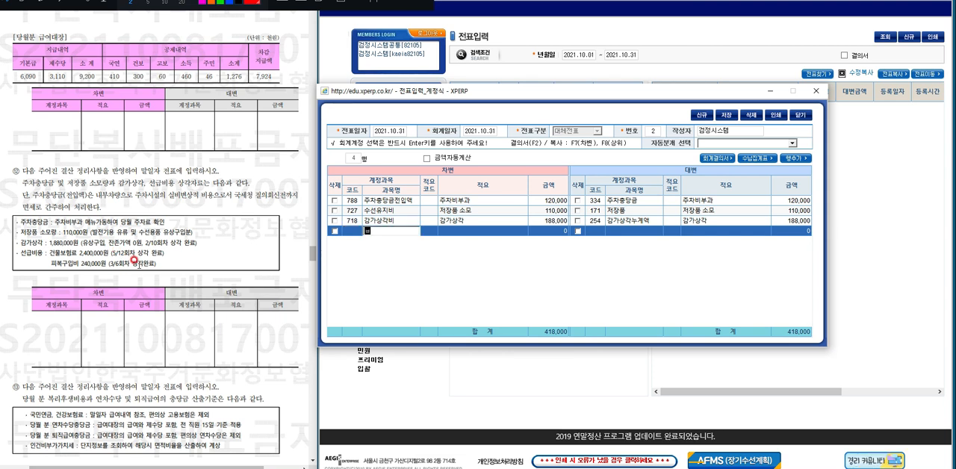
text(보험료)
key(Return)
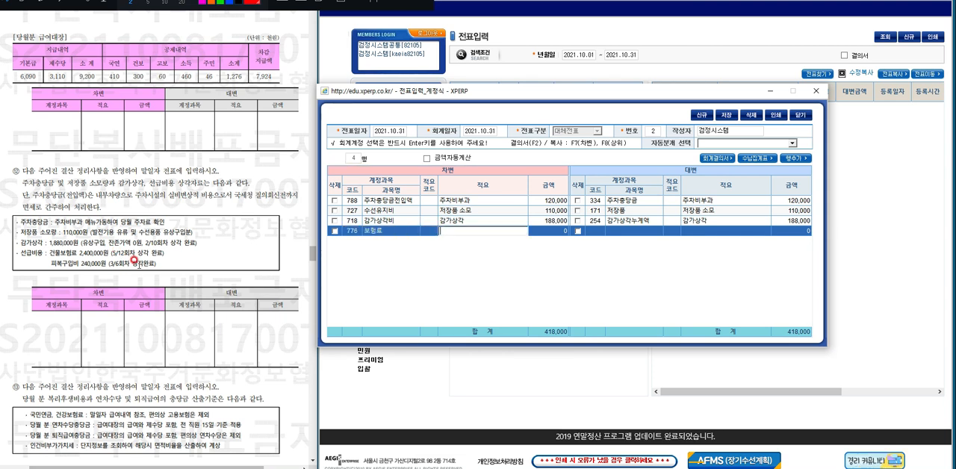
text(건물보험료)
key(BackSpace)
key(BackSpace)
key(BackSpace)
key(BackSpace)
text(6)
key(Return)
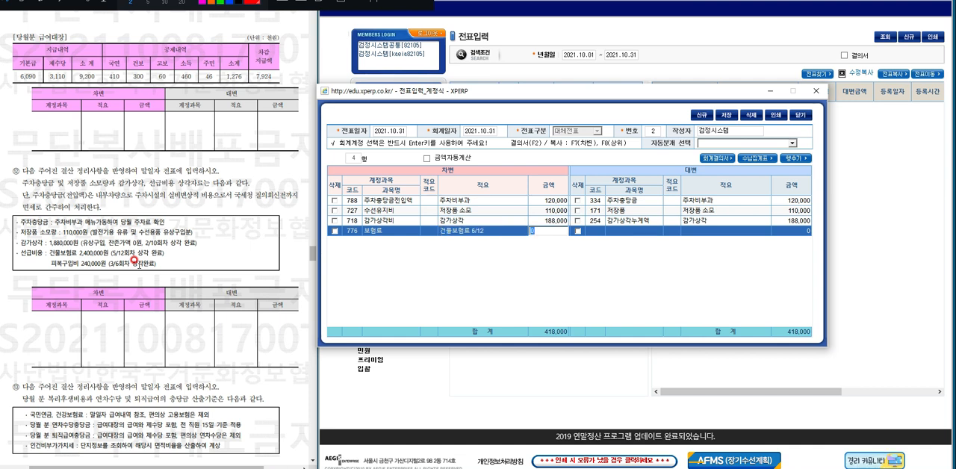
text(200,000)
key(Return)
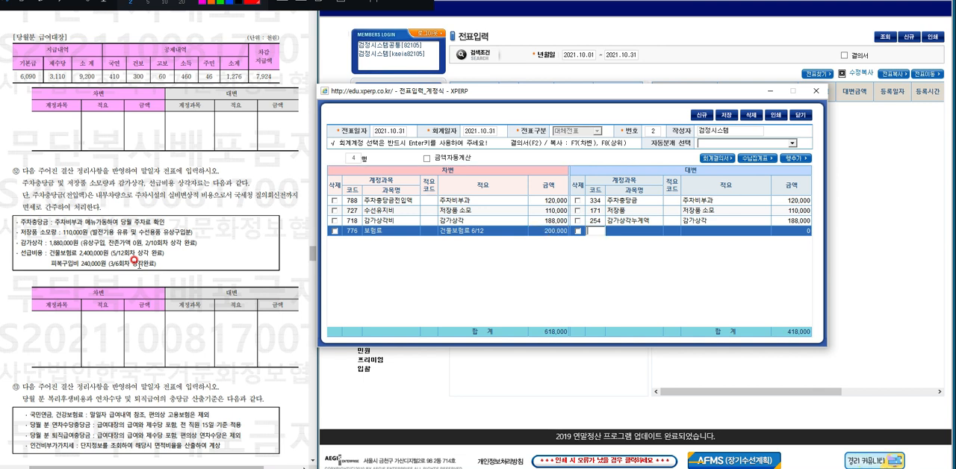
Set the fourth row's credit account to 134 선급비용, with the description 건물보험료 6/12 and the amount 200,000.
text(선)
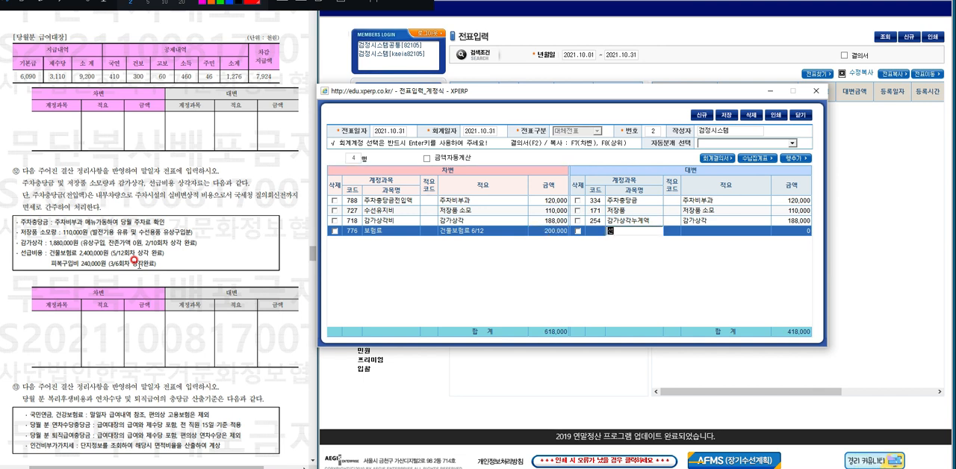
text(급비용)
key(Return)
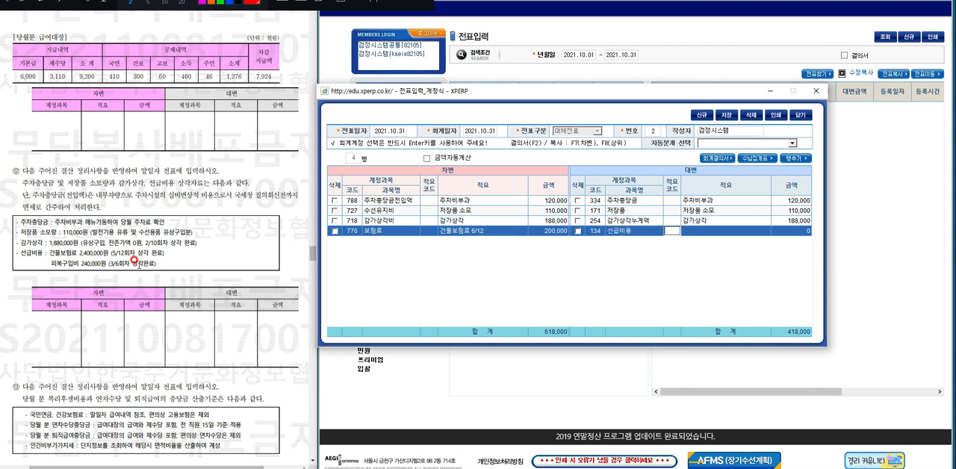
key(Return)
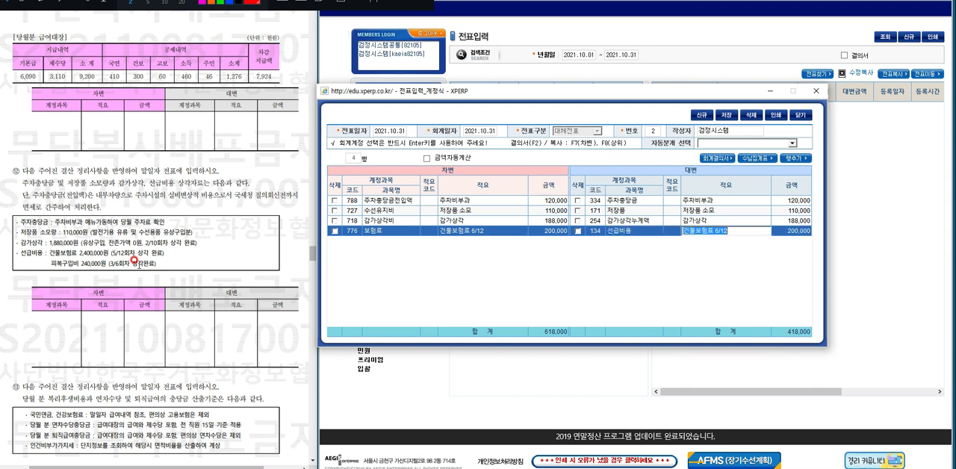
key(Return)
key(Return)
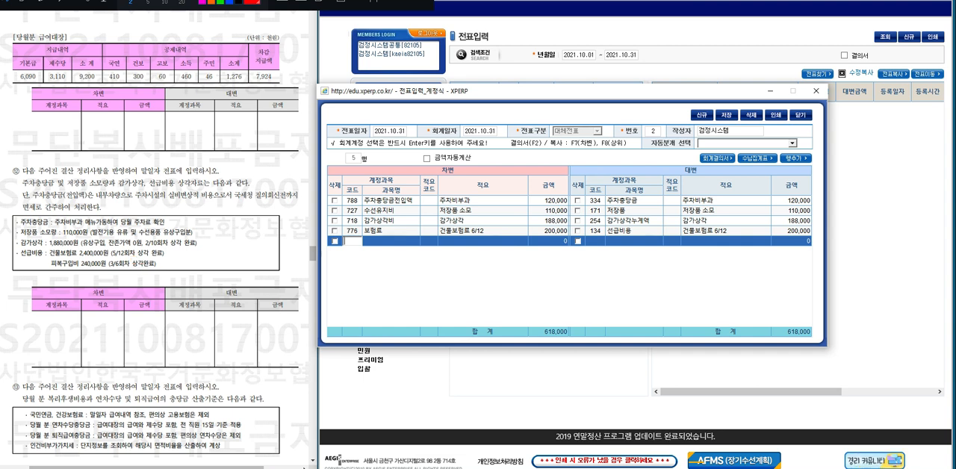
Fill the fifth row's debit side with account 709 피복비, the description 피복비 4/6 and the amount 40,000.
key(Return)
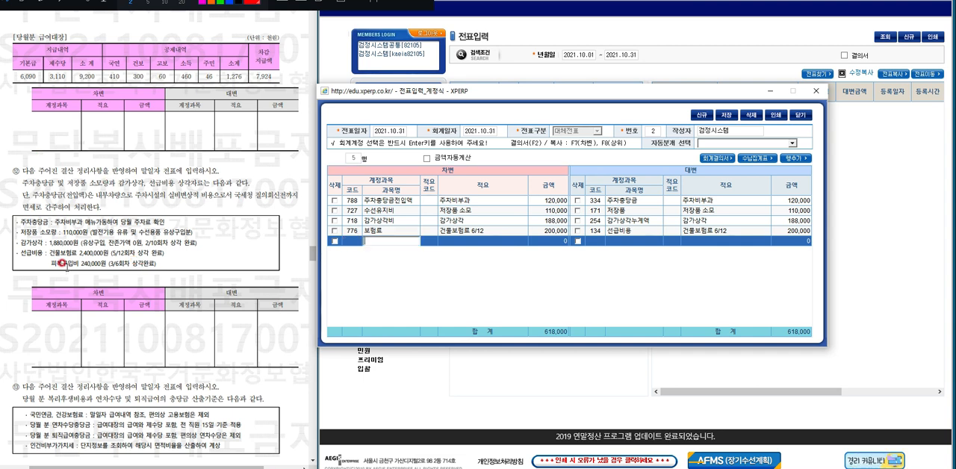
text(피복비)
key(Return)
text(피복비)
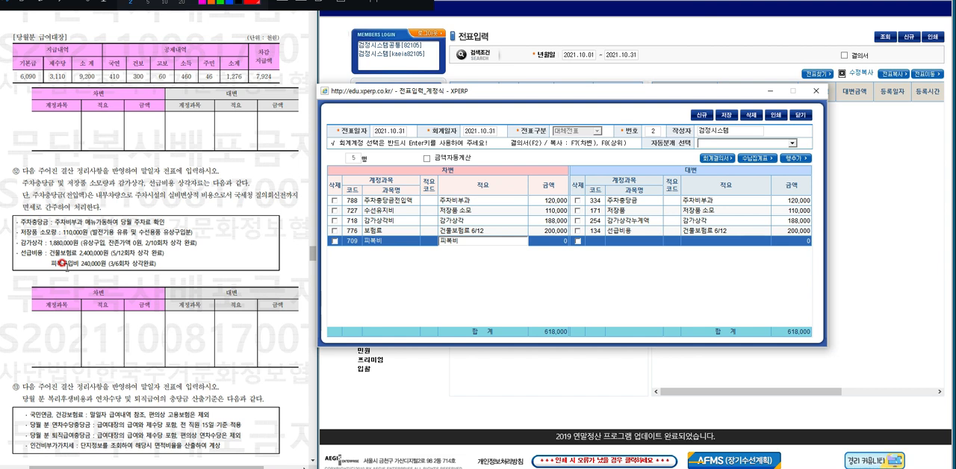
key(Return)
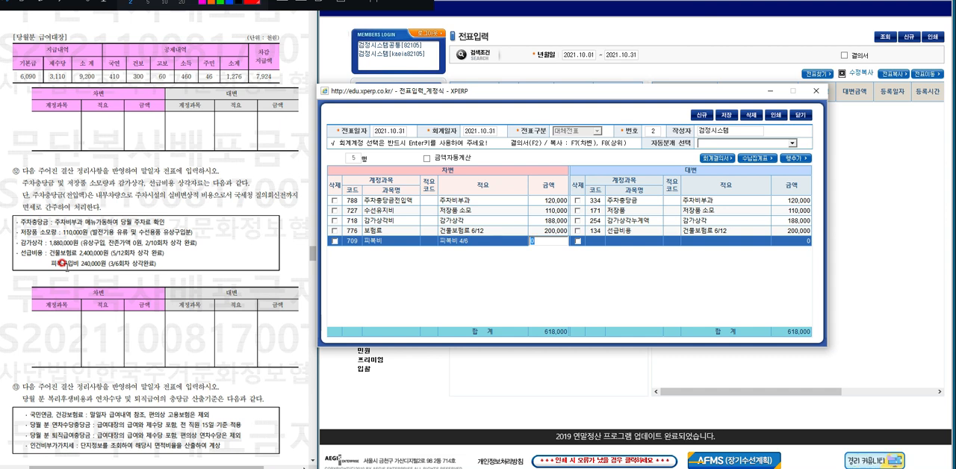
text(40,000)
key(Return)
Complete the fifth row's credit side with account 134 선급비용, description 피복비 4/6 and amount 40,000, and save the voucher.
text(134)
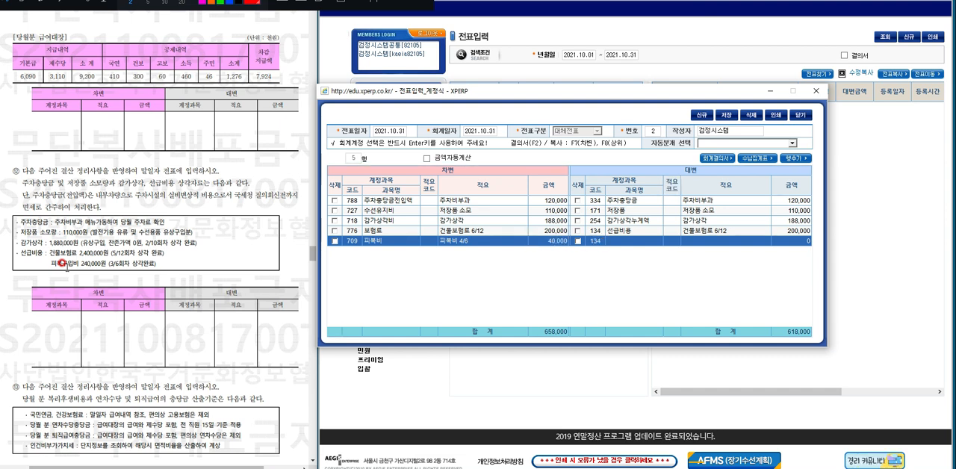
key(Return)
key(Return)
key(Return)
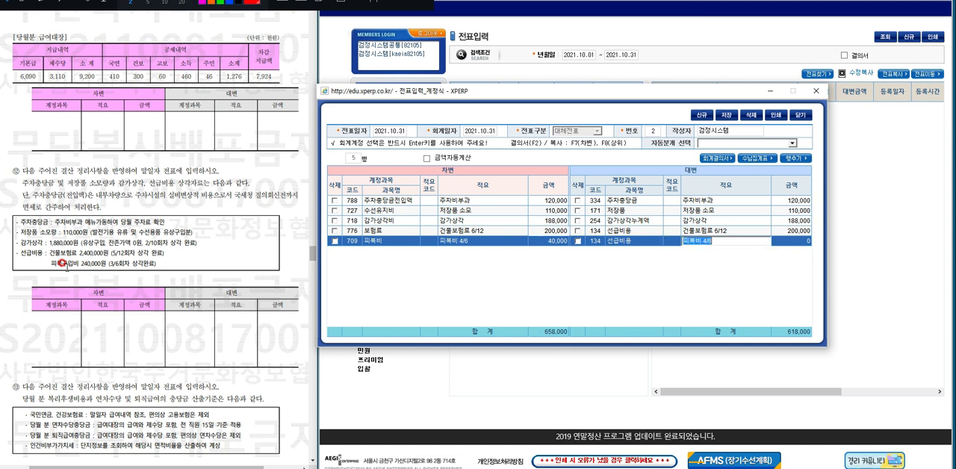
key(Return)
key(Return)
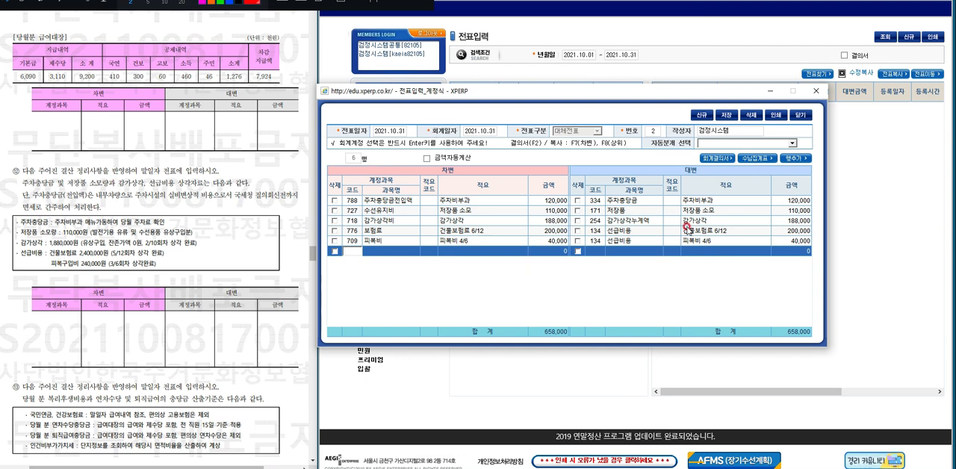
click(590, 294)
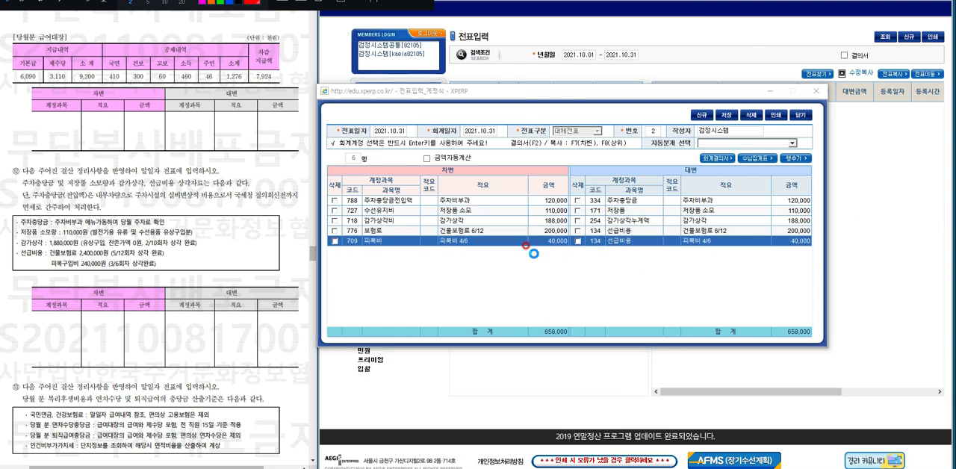
click(461, 253)
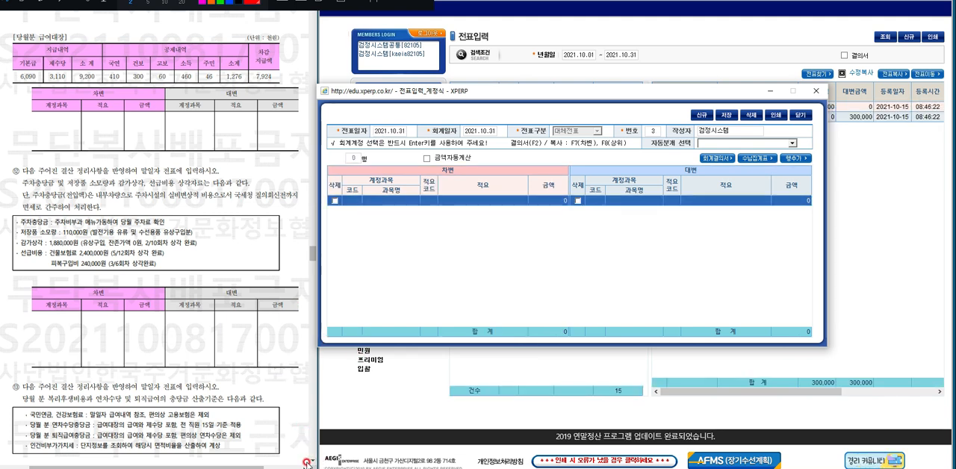
Examine question 13's rules for welfare costs, annual leave and severance provisions, along with the month's payroll table in the exam paper.
scroll(310, 464, down, 3)
scroll(310, 463, down, 4)
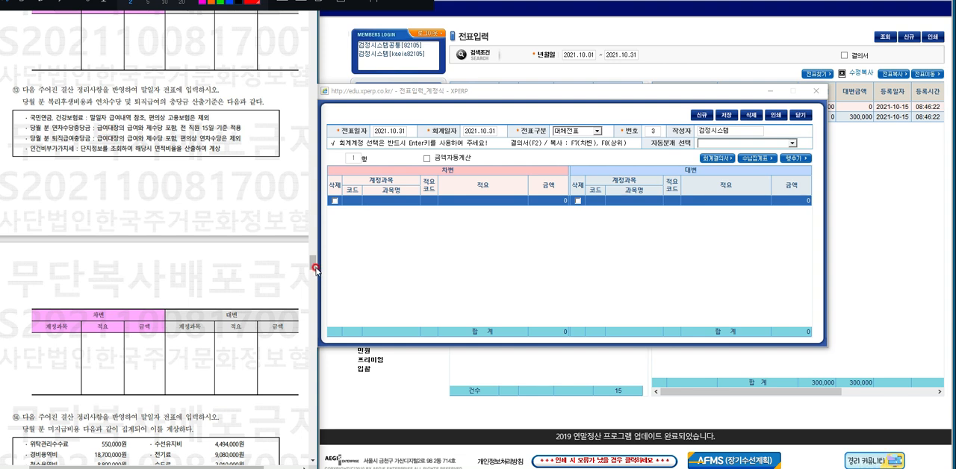
drag(313, 268, 313, 248)
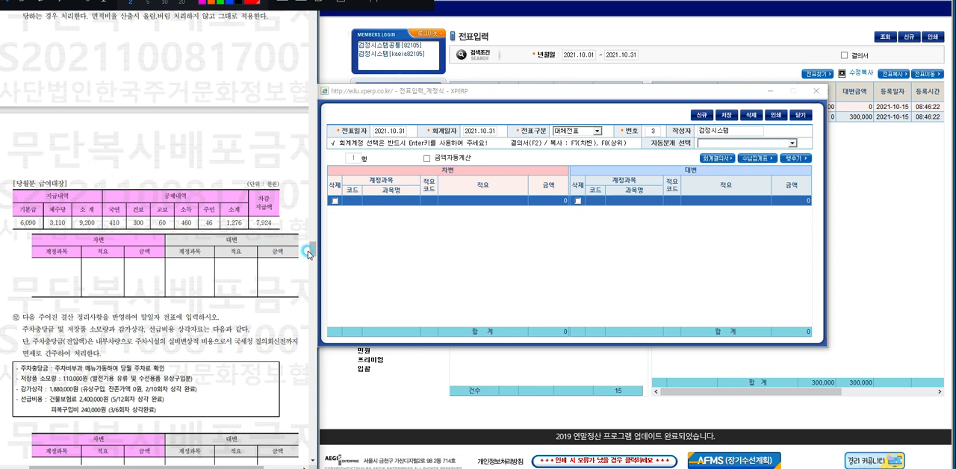
mouse_move(308, 255)
mouse_down()
mouse_move(314, 277)
mouse_move(314, 267)
mouse_up()
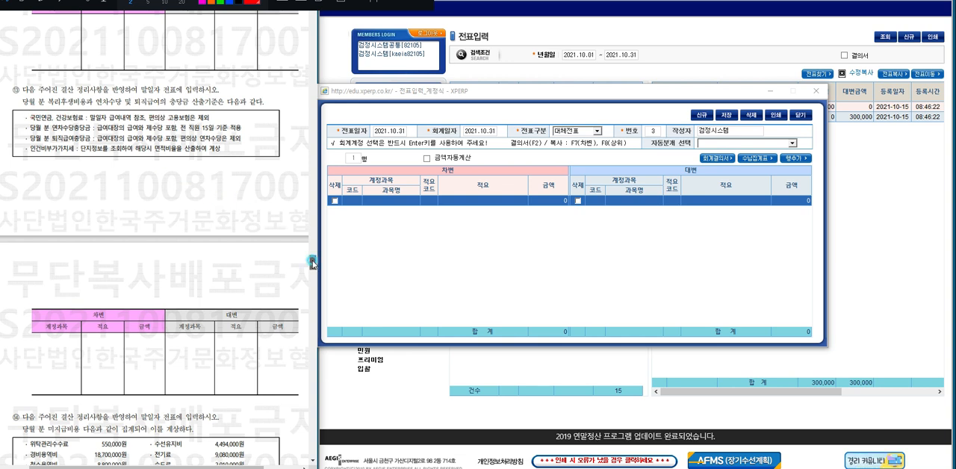
drag(312, 262, 313, 258)
scroll(312, 259, up, 3)
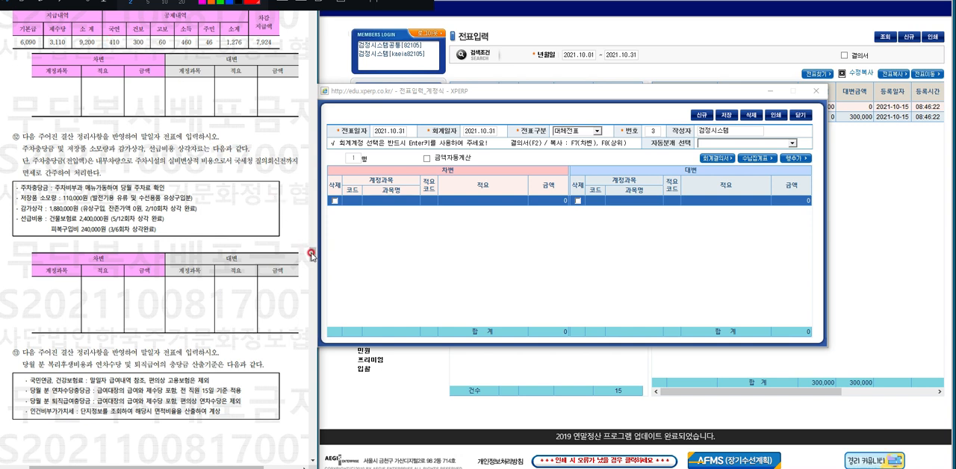
drag(312, 256, 312, 269)
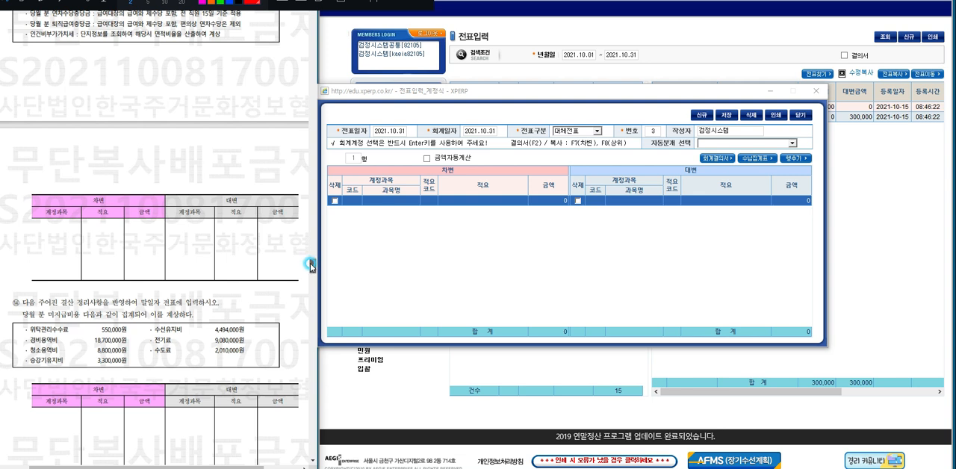
scroll(313, 266, up, 3)
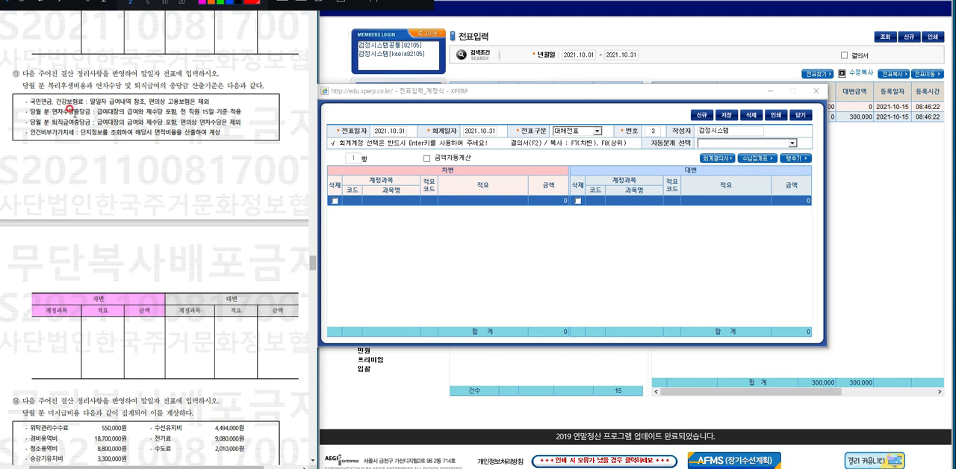
Fill the new voucher's first debit row with account 706 복리후생비, the description 국민연금,건강보험 and the amount 710,000.
click(398, 226)
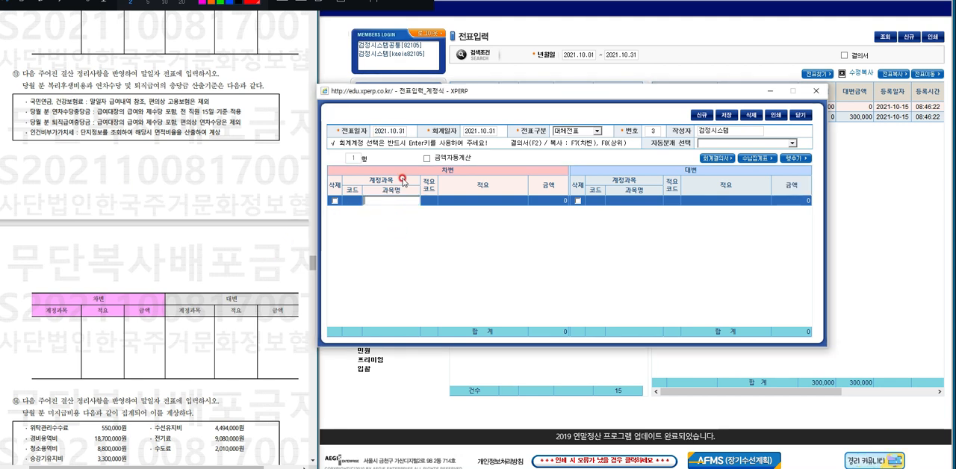
text(복리)
key(Return)
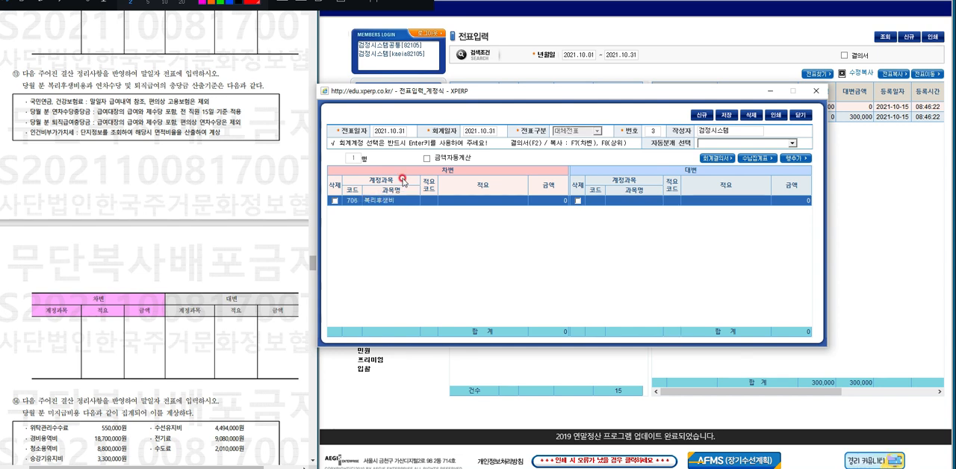
key(Return)
text(국민ㅇ)
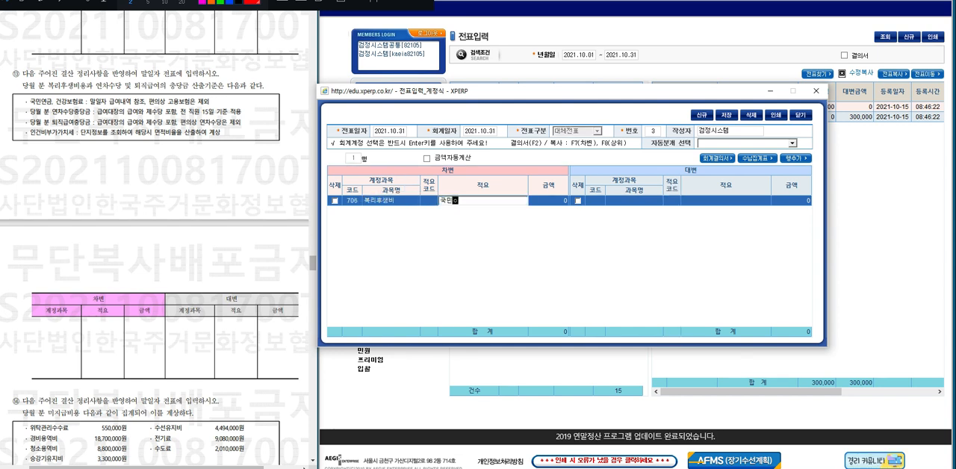
key(BackSpace)
text(연금,건강보험)
click(404, 180)
key(Return)
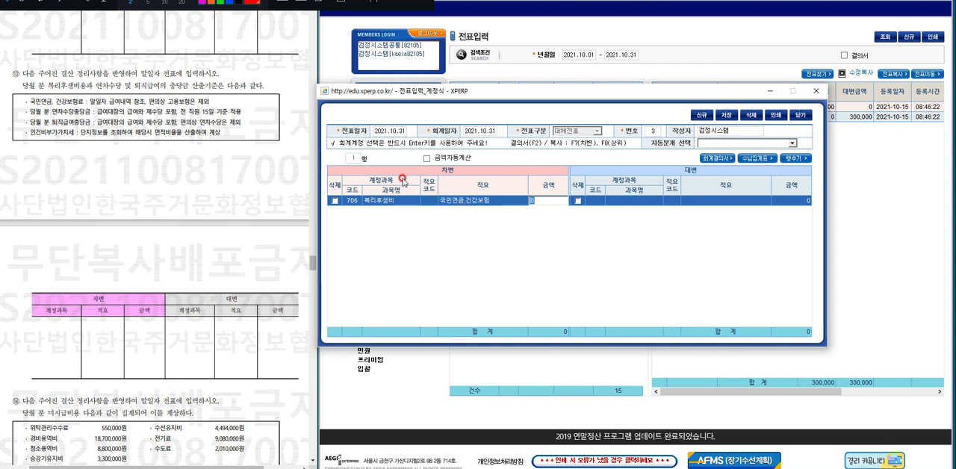
text(71)
text(0,00)
key(Return)
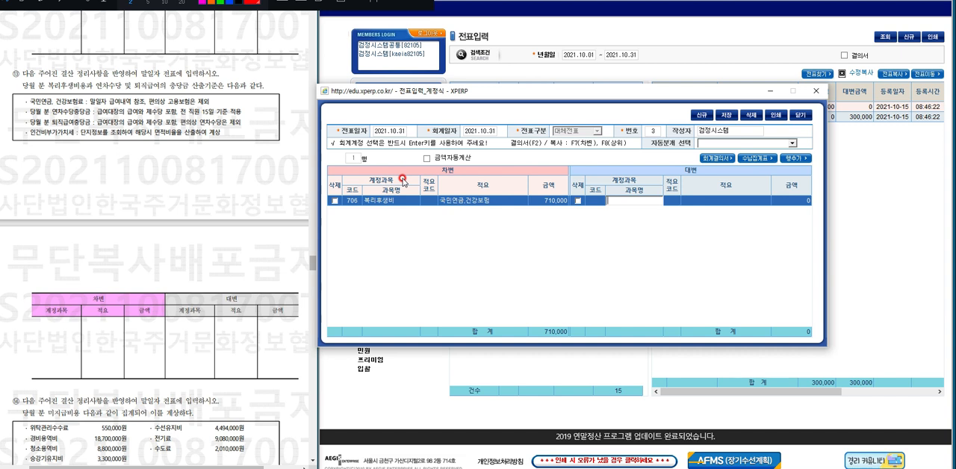
Set the first row's credit account to 300 미지급비용, copying the debit description 국민연금,건강보험 and the amount 710,000.
text(미지급비용)
key(Return)
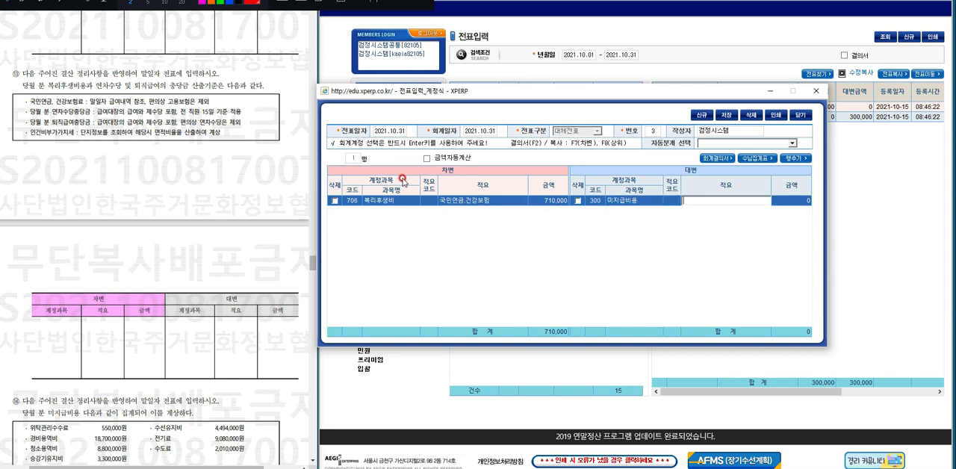
key(F7)
key(Return)
key(Return)
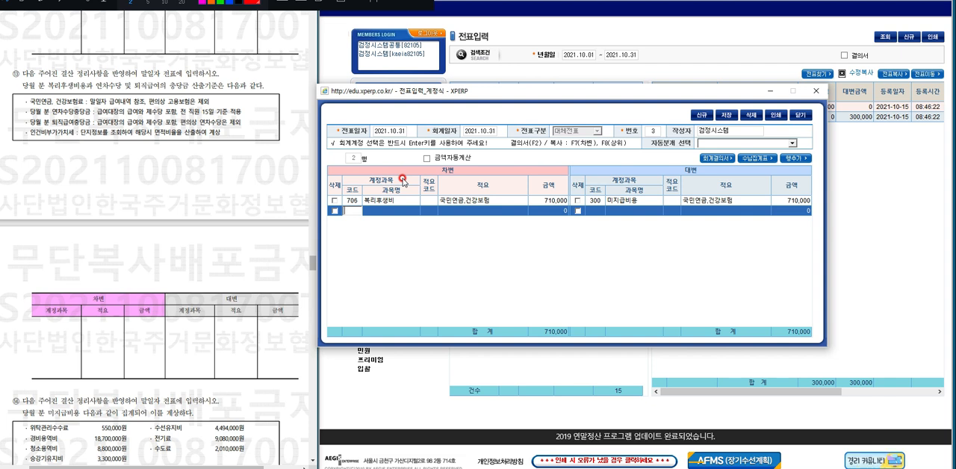
Set the second row's debit account to 702 제수당.
key(Return)
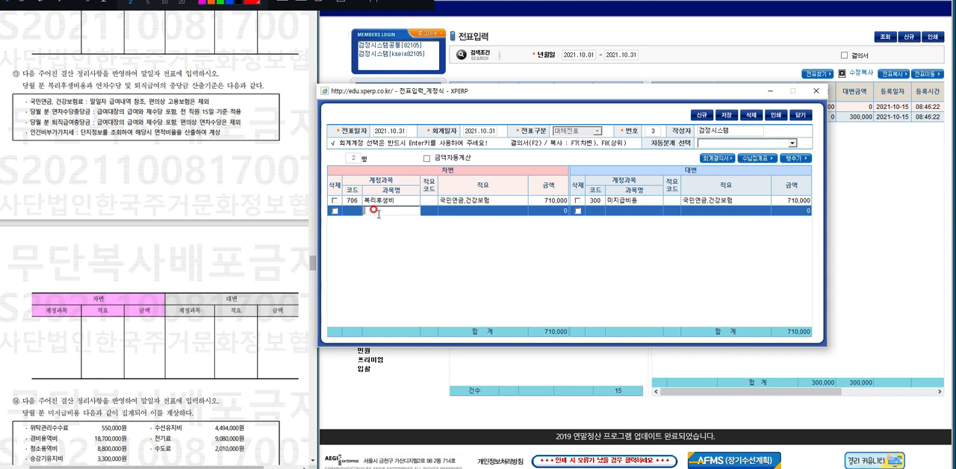
text(제수당)
key(Return)
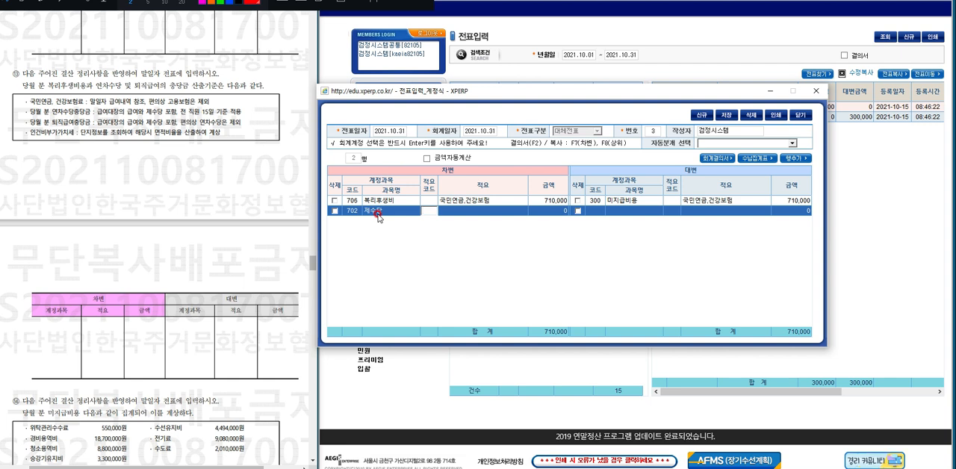
key(Return)
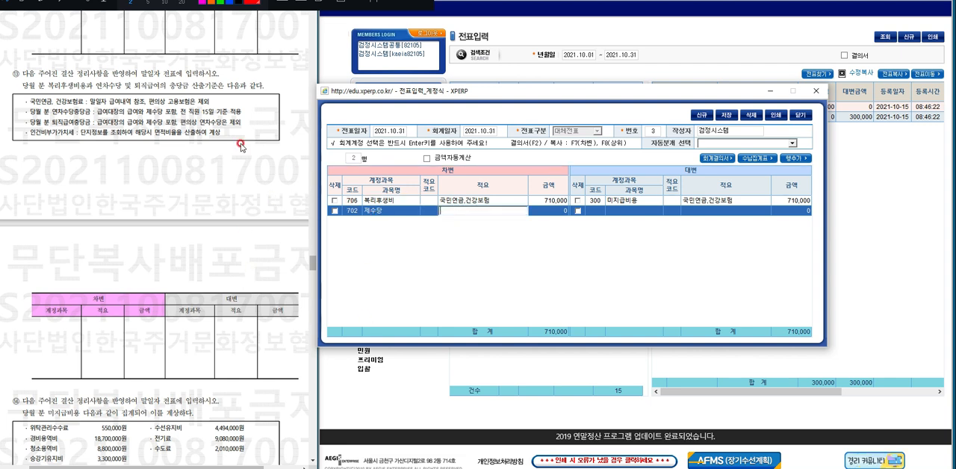
Circle the 15-day basis in question 13 and handwrite the annual leave formula 9,200,000÷30×15÷12 below it, marking the one-day part.
click(24, 3)
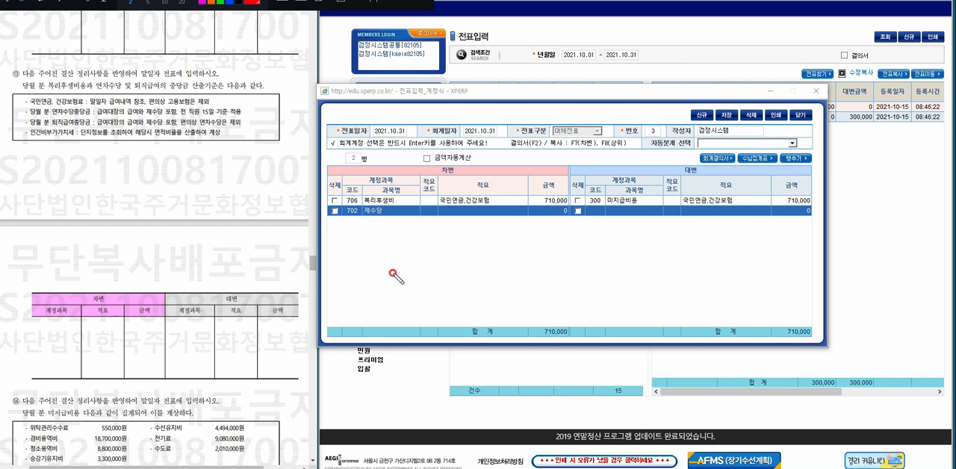
mouse_move(209, 115)
mouse_down()
mouse_move(199, 112)
mouse_move(212, 108)
mouse_up()
mouse_move(29, 161)
mouse_down()
mouse_move(30, 170)
mouse_move(36, 158)
mouse_move(39, 167)
mouse_move(142, 166)
mouse_up()
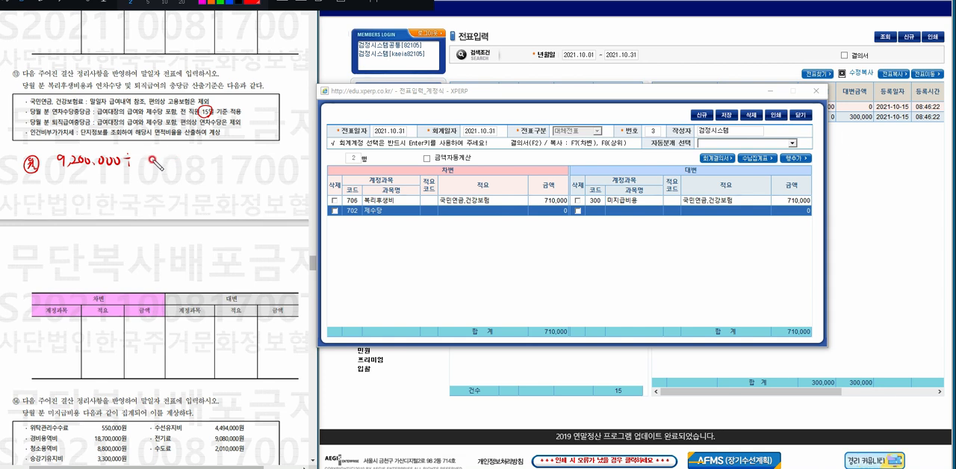
mouse_move(137, 158)
mouse_down()
mouse_move(138, 169)
mouse_move(150, 157)
mouse_up()
mouse_move(57, 180)
mouse_down()
mouse_move(166, 172)
mouse_move(130, 200)
mouse_up()
drag(130, 188, 137, 201)
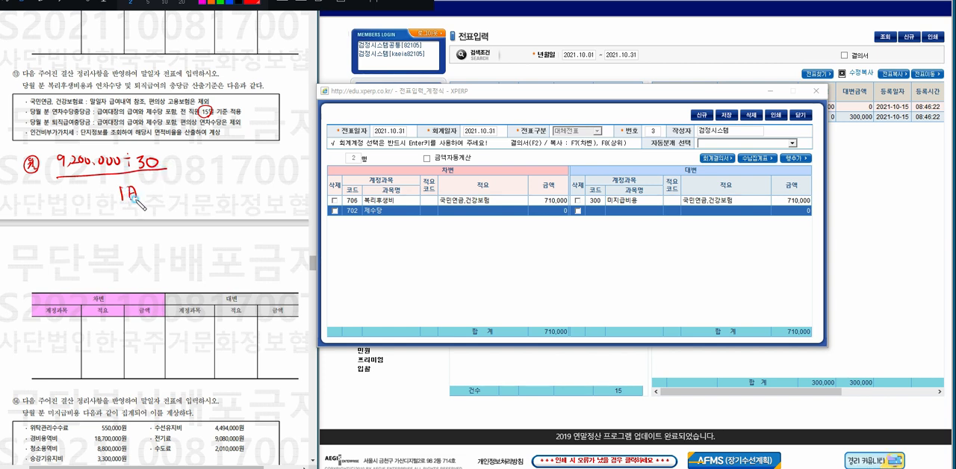
mouse_move(168, 155)
mouse_down()
mouse_move(179, 169)
mouse_move(167, 169)
mouse_move(188, 167)
mouse_move(191, 154)
mouse_up()
drag(191, 154, 189, 167)
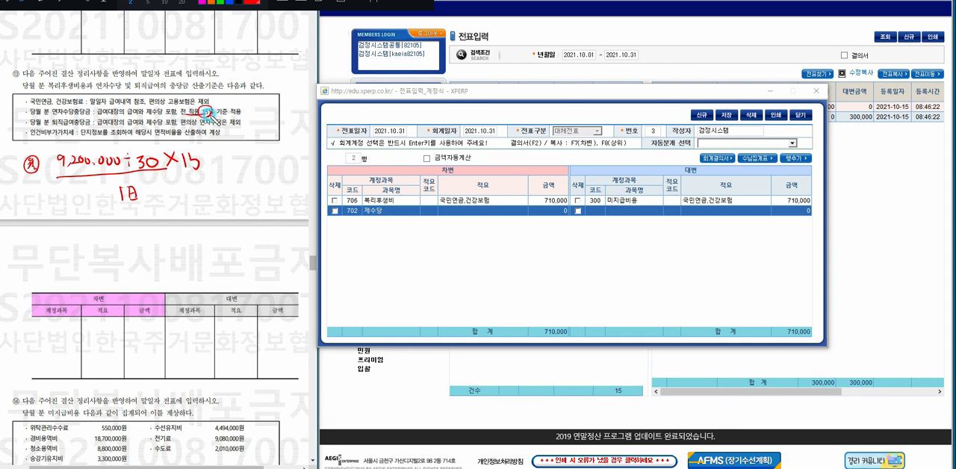
mouse_move(153, 202)
mouse_down()
mouse_move(115, 207)
mouse_move(147, 214)
mouse_up()
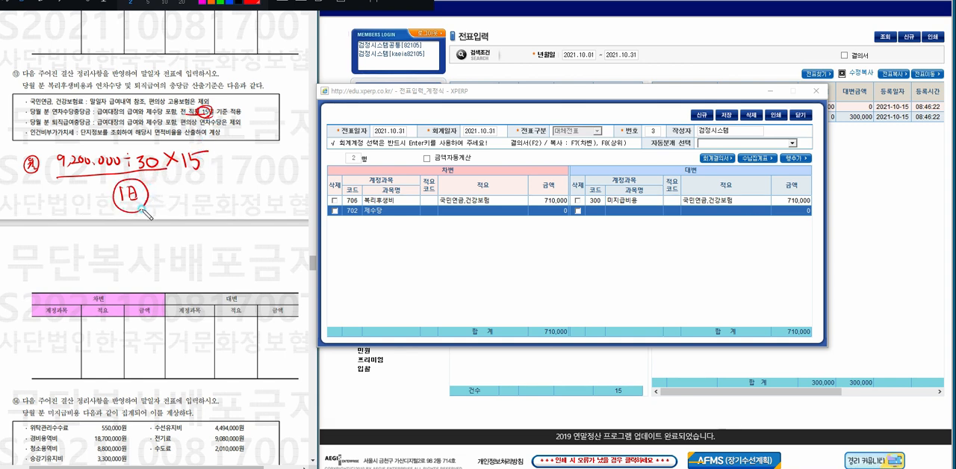
mouse_move(212, 162)
mouse_down()
mouse_move(222, 160)
mouse_move(225, 176)
mouse_move(340, 200)
mouse_up()
click(217, 156)
click(218, 168)
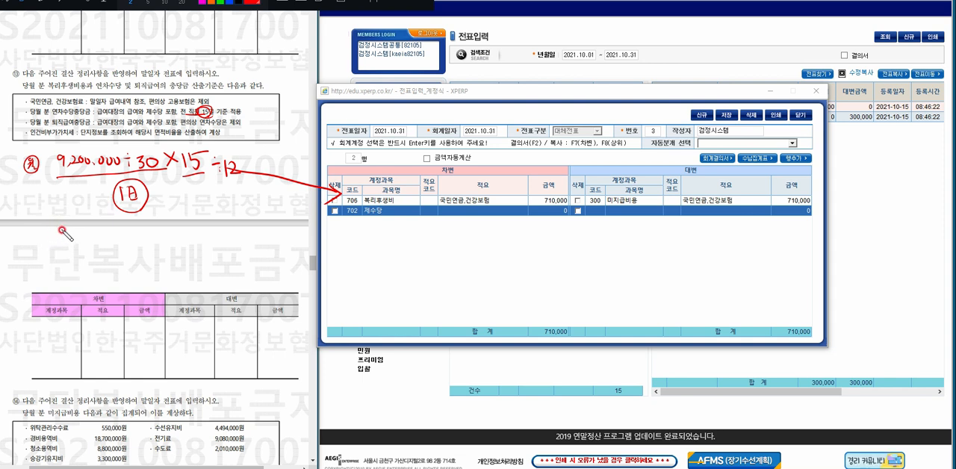
Handwrite the severance formula 9,200,000÷12 below the annual leave formula, with an arrow pointing to the voucher.
mouse_move(61, 231)
mouse_down()
mouse_move(65, 242)
mouse_move(138, 239)
mouse_move(31, 228)
mouse_move(145, 242)
mouse_move(142, 250)
mouse_up()
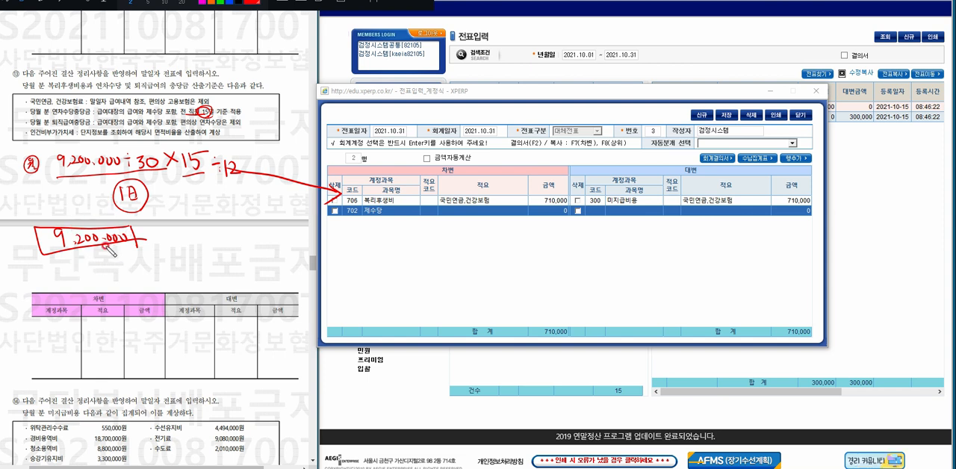
click(152, 230)
drag(148, 239, 165, 251)
click(156, 246)
mouse_move(169, 238)
mouse_down()
mouse_move(186, 252)
mouse_move(327, 214)
mouse_up()
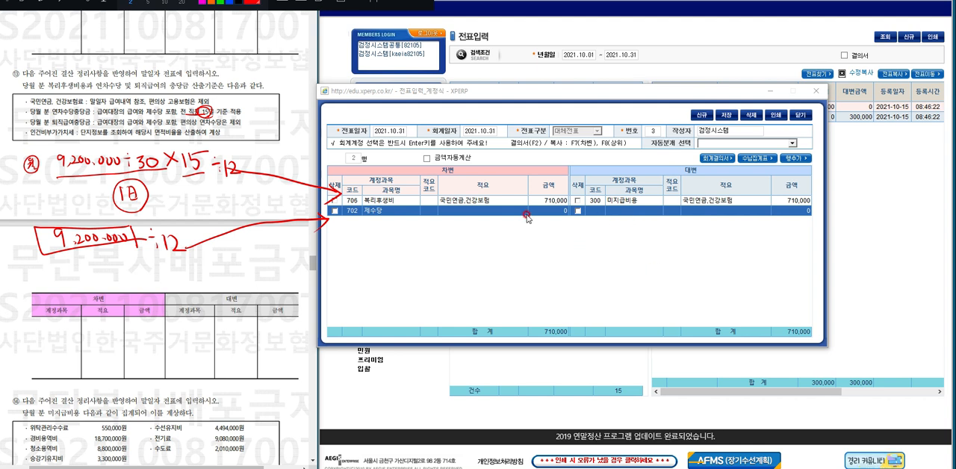
Give the second debit row (702 제수당) the description 당월 적립금 and the amount 383,340.
click(463, 211)
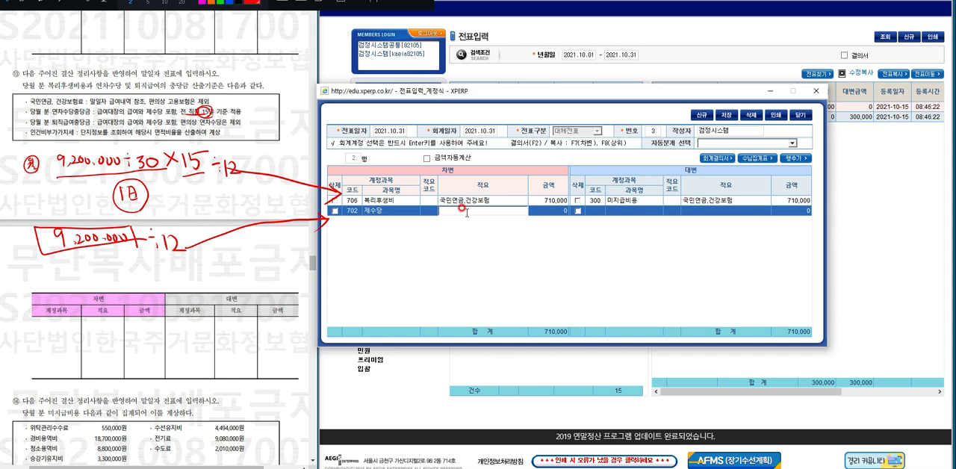
text(당우)
text(우)
text( 적)
text(립)
key(Return)
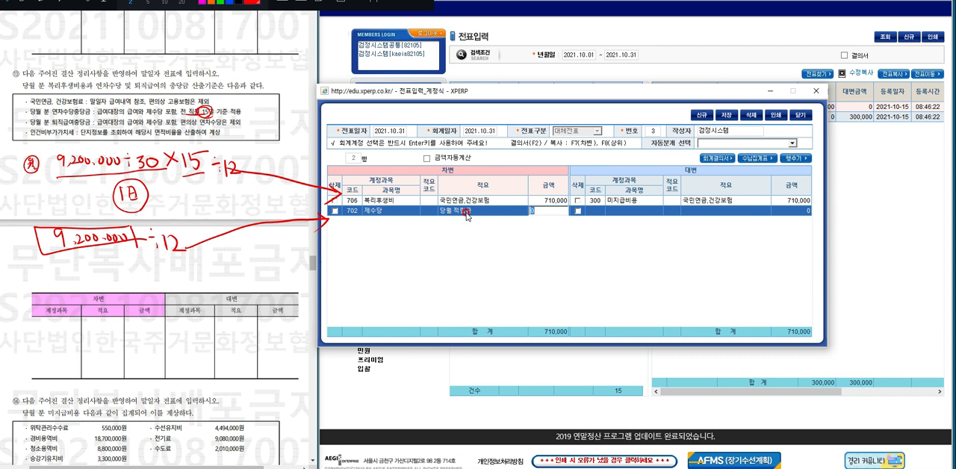
text(383340)
key(Return)
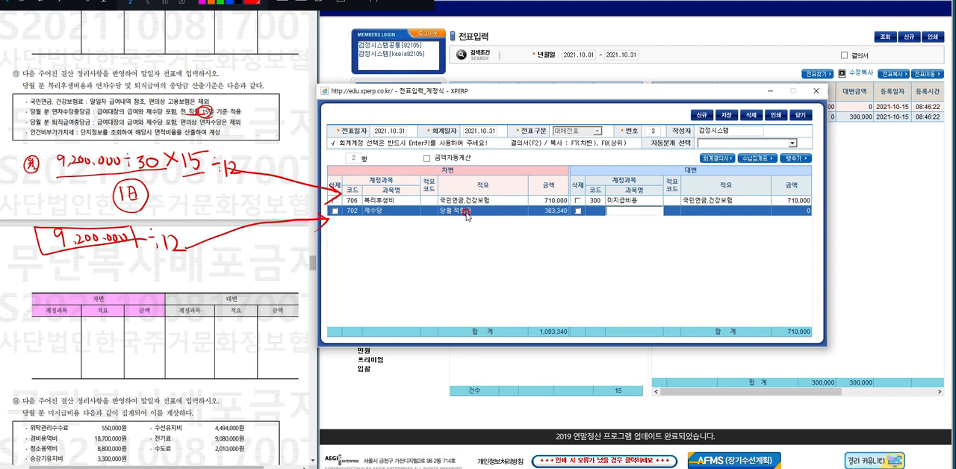
Set the second row's credit account to 332 연차수당충당금, copying the debit description 당월 적립금 and the amount 383,340.
text(332)
key(Return)
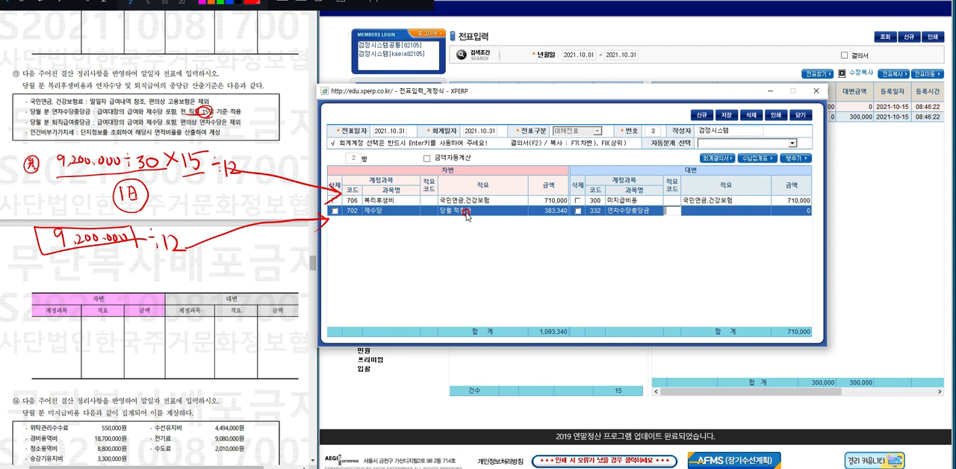
key(Return)
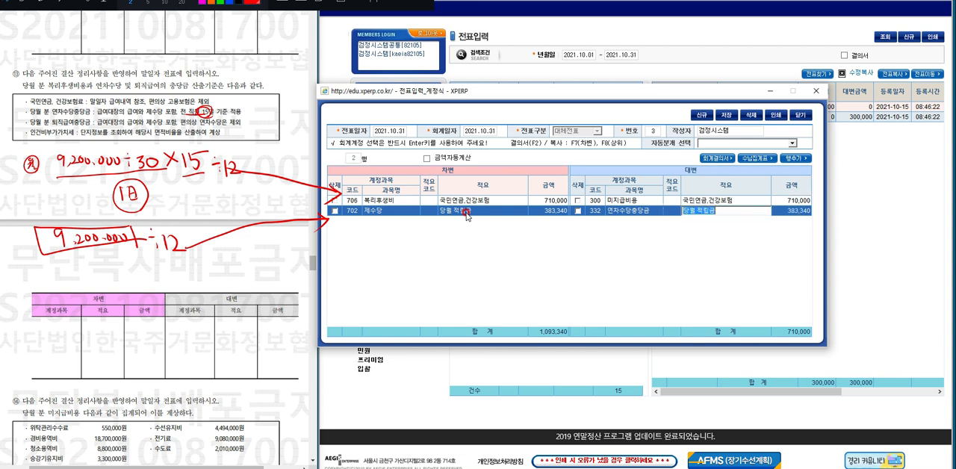
key(Return)
key(Return)
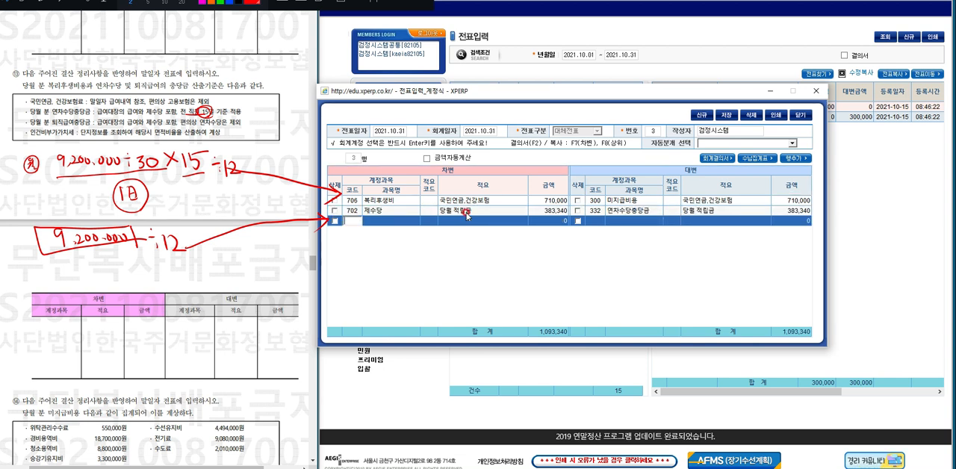
Look up 퇴직 for the third row's debit account and choose 705 퇴직금.
key(Return)
text(퇴직)
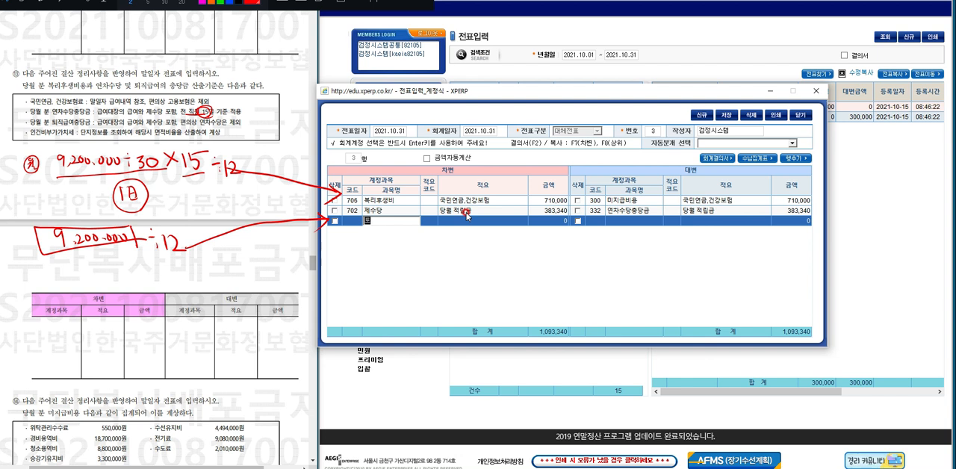
key(Return)
key(Down)
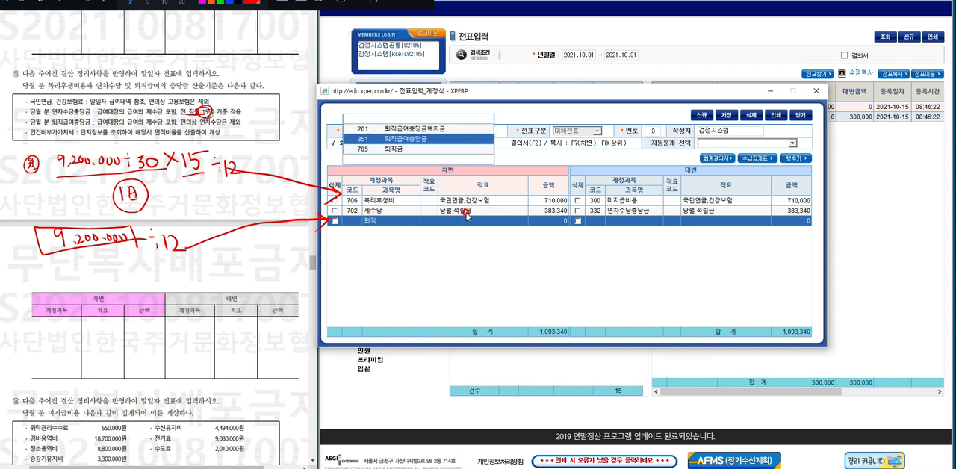
key(Down)
key(Return)
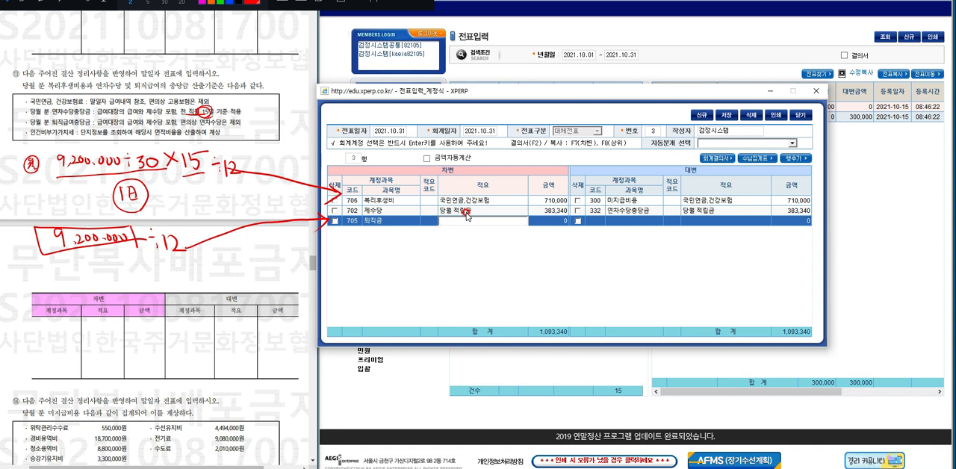
Give the third debit row the description 당월 퇴직급여적립 and the amount 766,670.
text(퇴직)
text(퇴직ㄱ)
text(전)
text(적립)
key(Return)
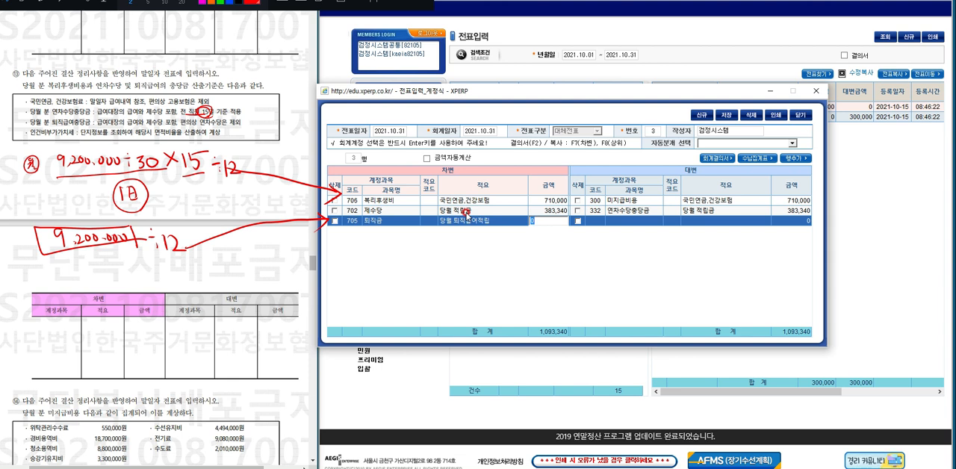
text(6,67)
text(0)
key(Return)
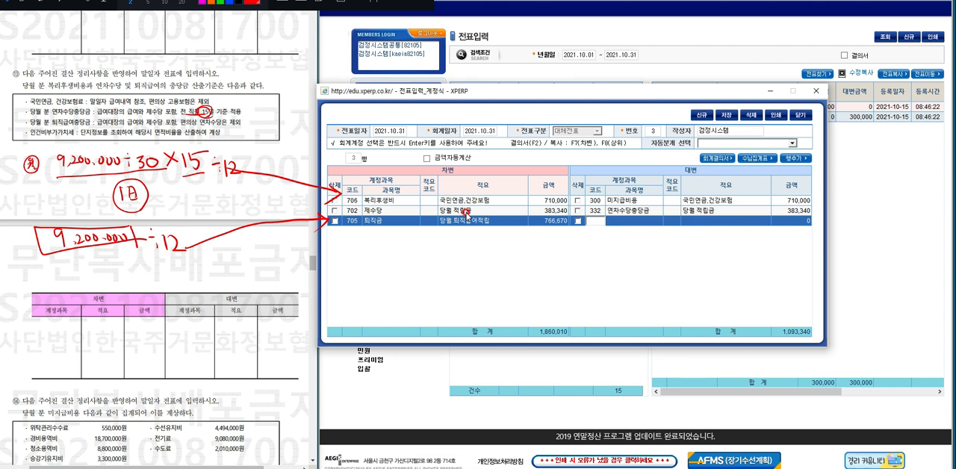
Set the third row's credit account to 351 퇴직급여충당금, copying the debit description 당월 퇴직급여적립 and the amount 766,670.
key(Return)
text(ㅌㅚㅈ)
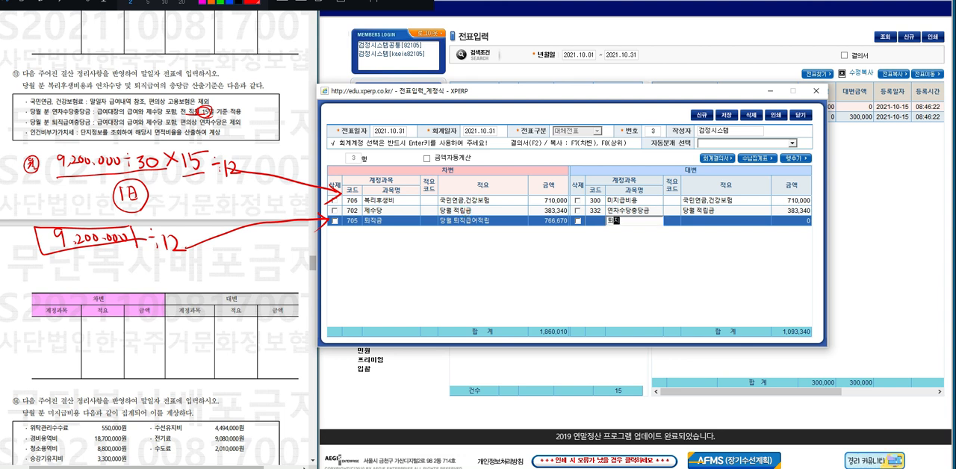
text(ㅣㄱㄱㅡㅂㅇㅕ)
key(Return)
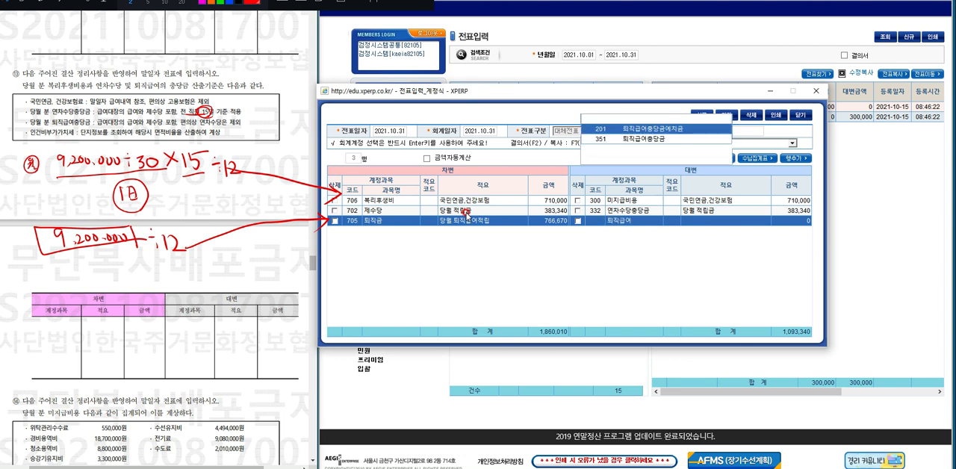
key(Down)
key(Return)
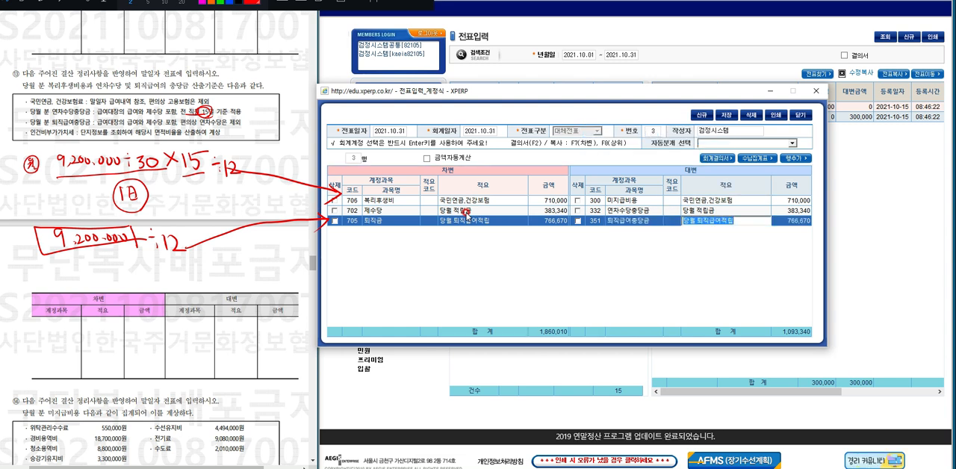
key(Return)
key(Return)
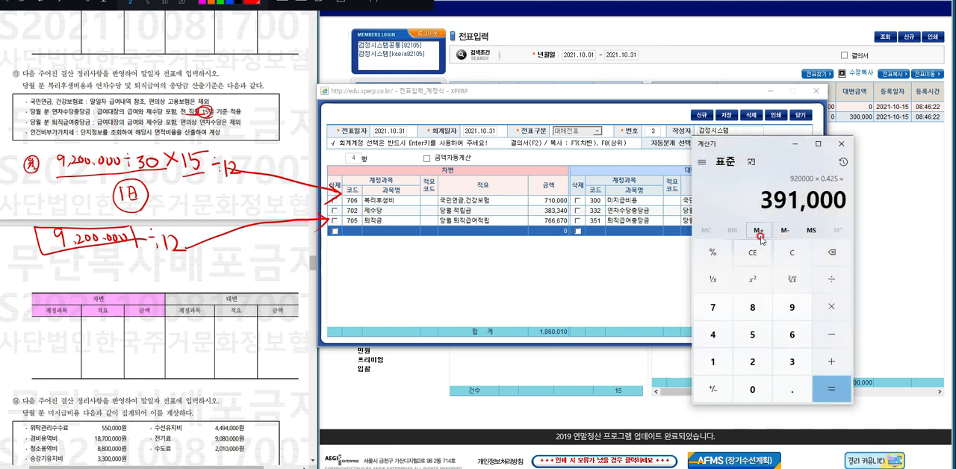
Calculate the labour-cost VAT in Calculator as 1,860,010 × 0.1 × 42.5%, then return to the voucher.
click(796, 253)
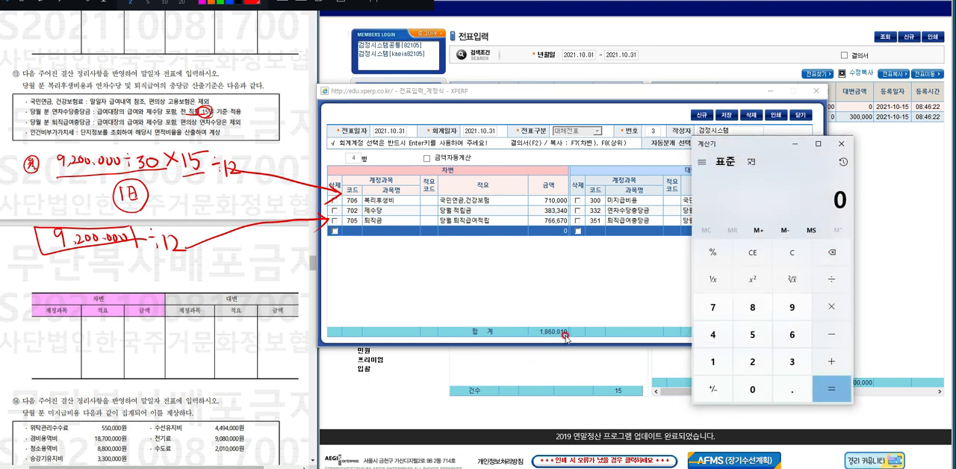
text(1860010)
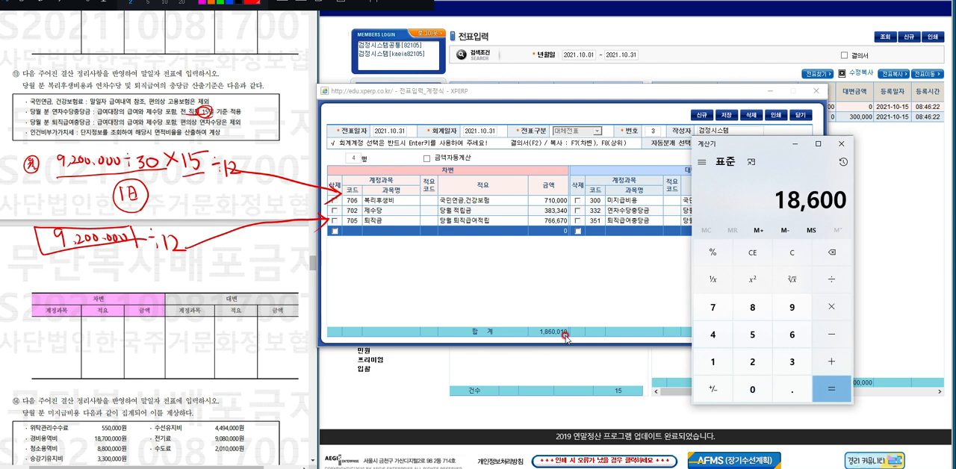
text(*)
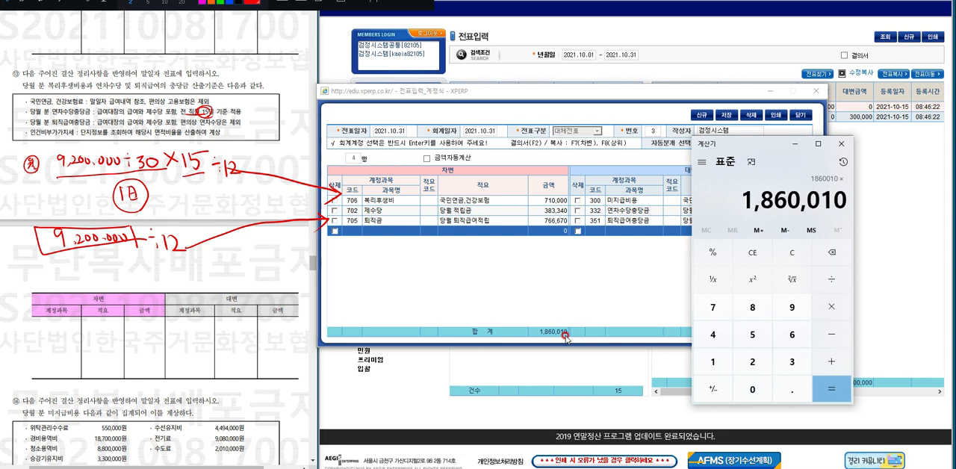
text(.1*)
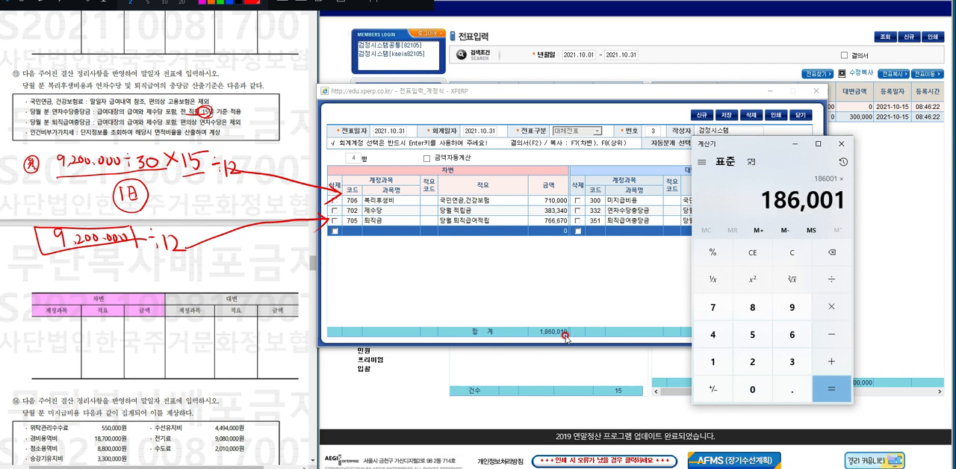
text(42.5)
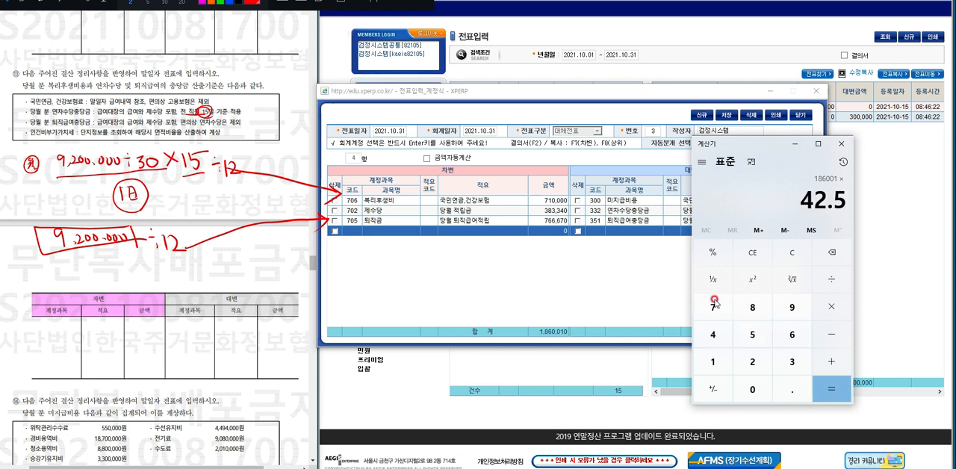
click(718, 262)
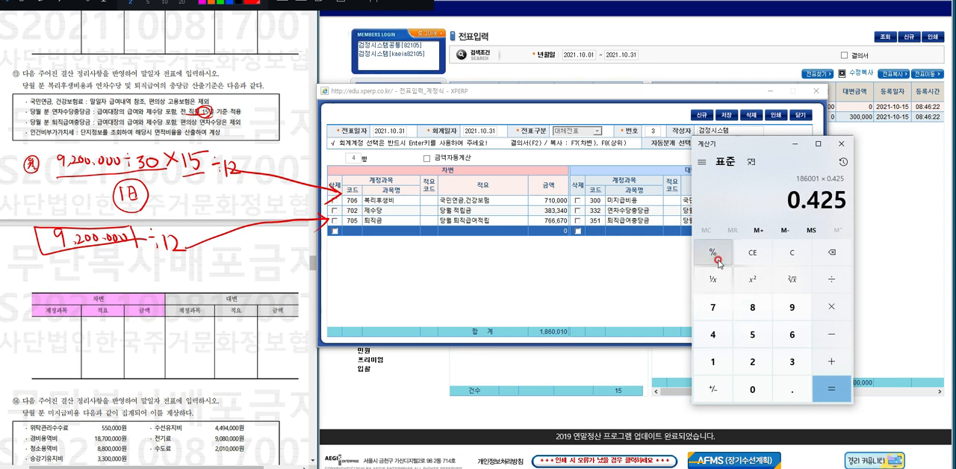
key(Return)
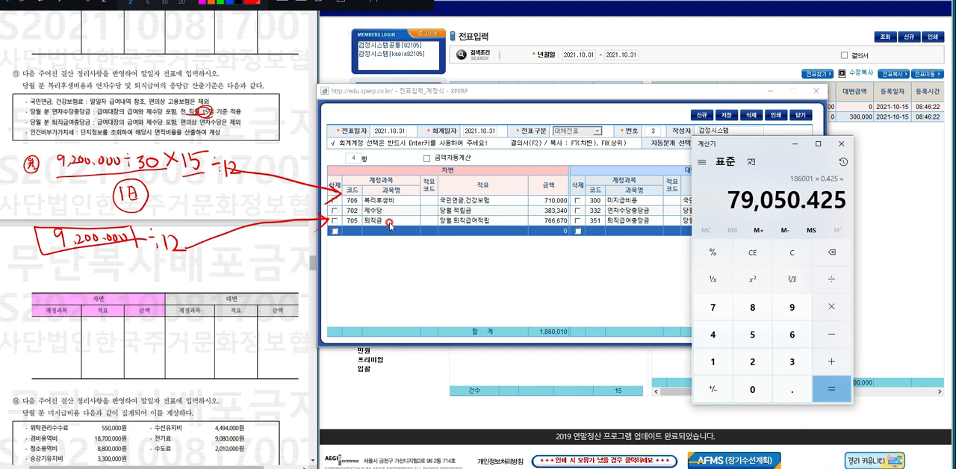
click(795, 143)
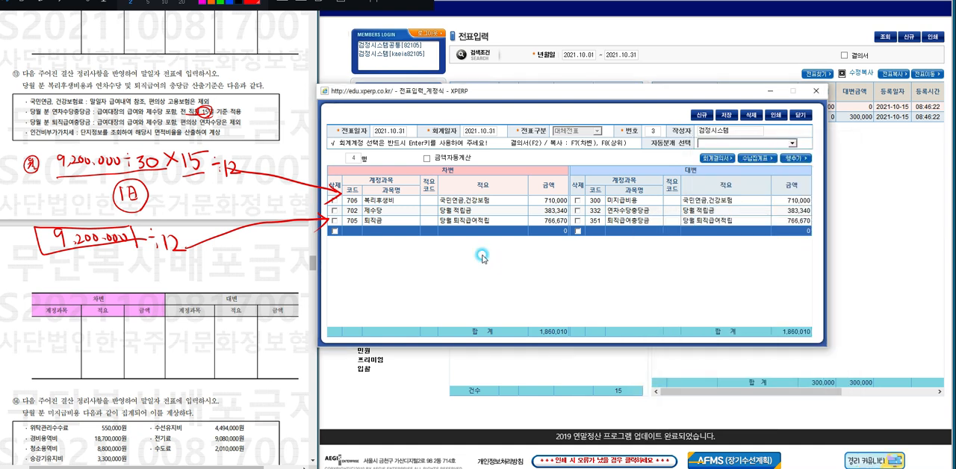
Fill the fourth debit row with account 717 인건비부가가치세, description 인건비 and amount 79,050.
click(388, 230)
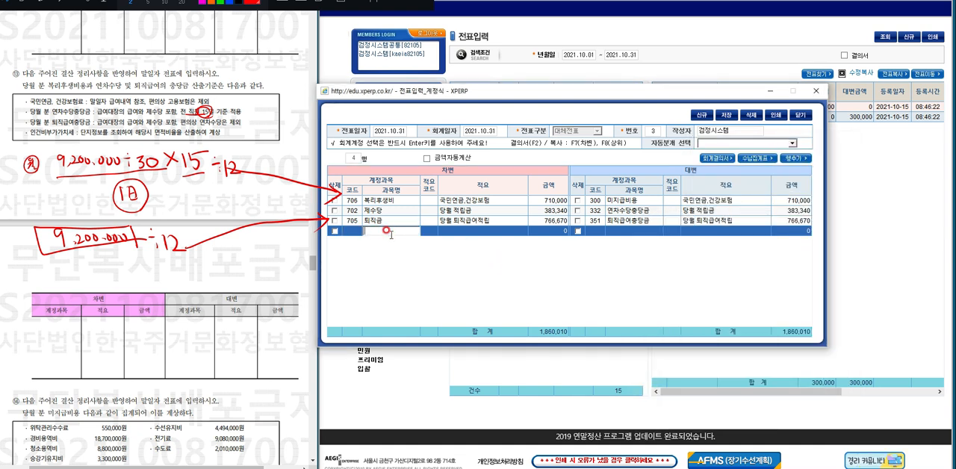
text(인건비)
key(Return)
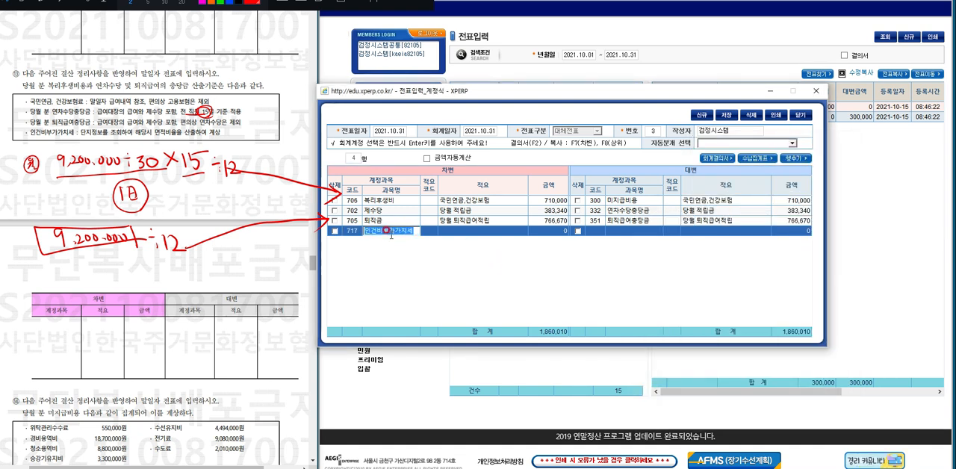
text(ㅇ)
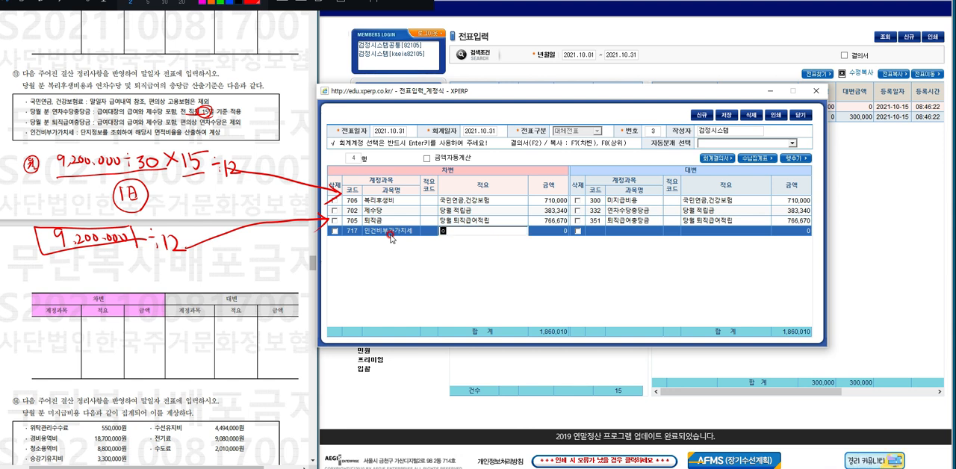
text(건비)
key(Return)
text(7)
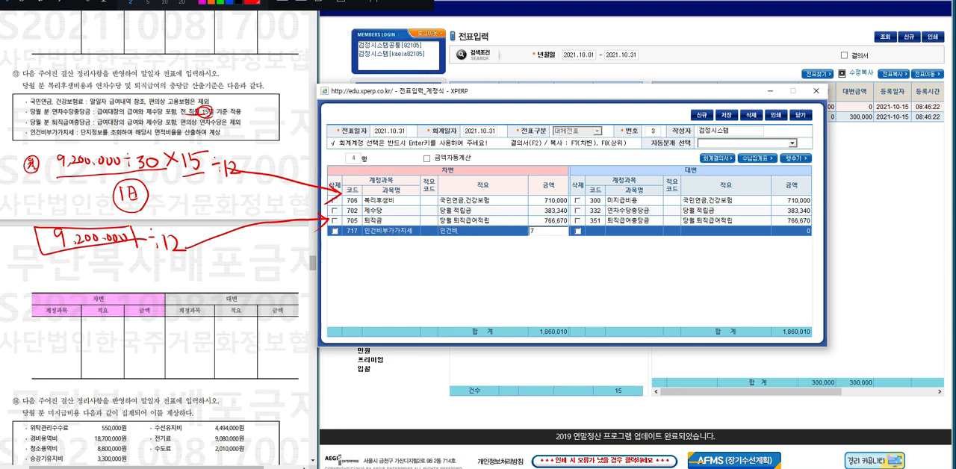
text(9,050)
key(Return)
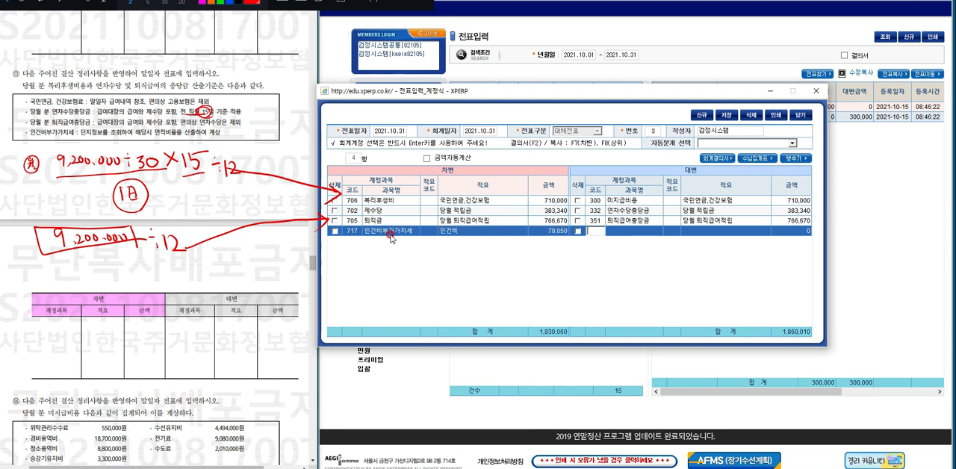
Set the fourth row's credit account to 300 미지급비용, copying the debit description 인건비 and the amount 79,050.
key(Return)
text(미지)
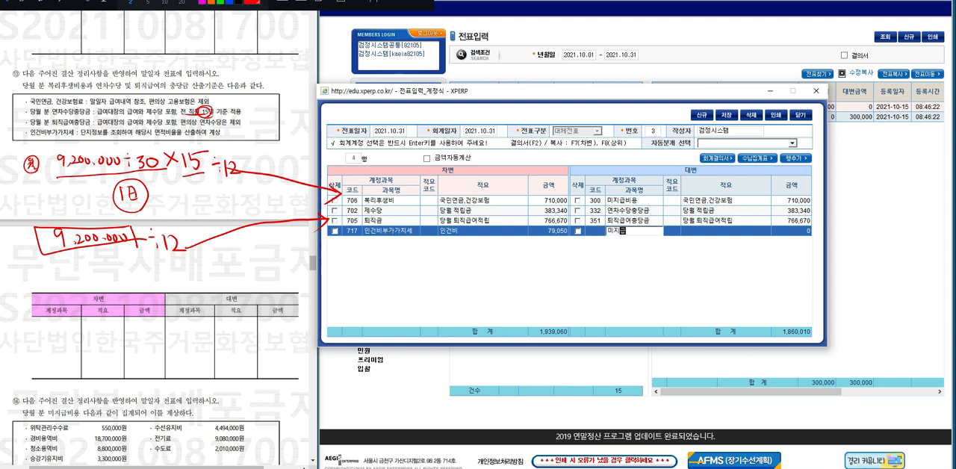
text(급비용)
key(Return)
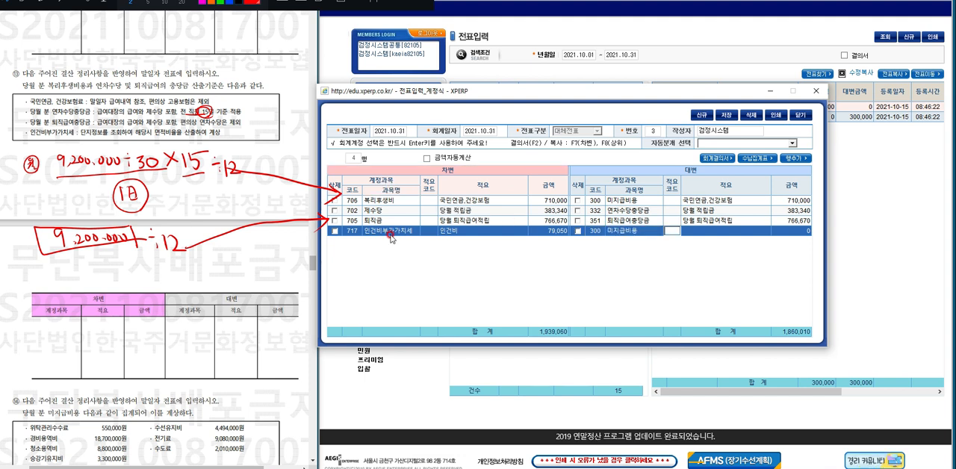
key(F7)
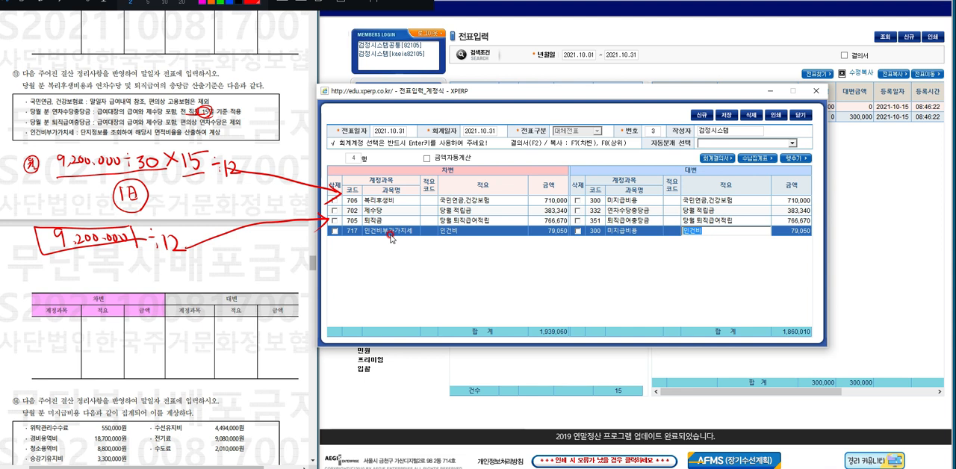
key(Return)
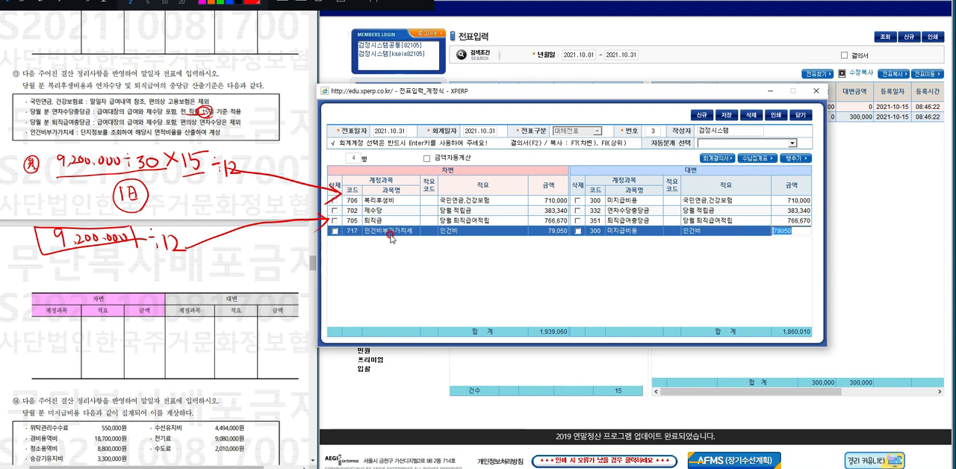
key(Return)
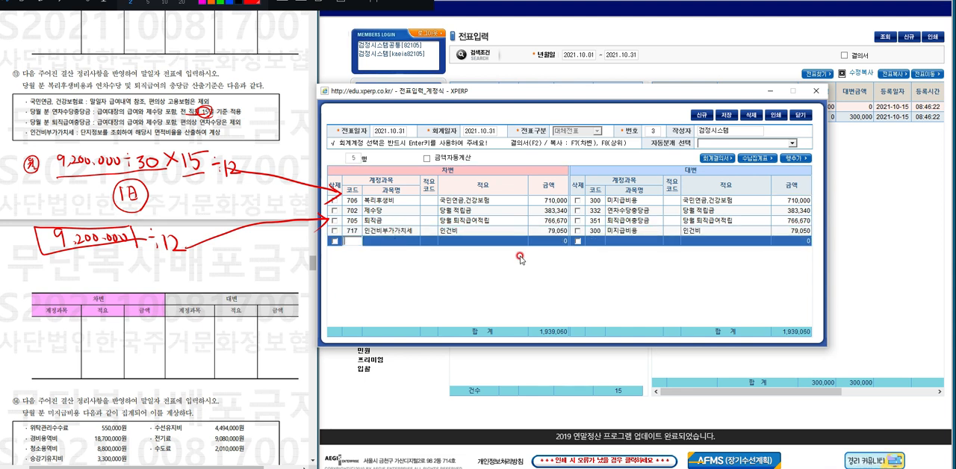
Save the question 13 closing voucher and clear the pen annotations over the exam paper at question 14.
click(726, 115)
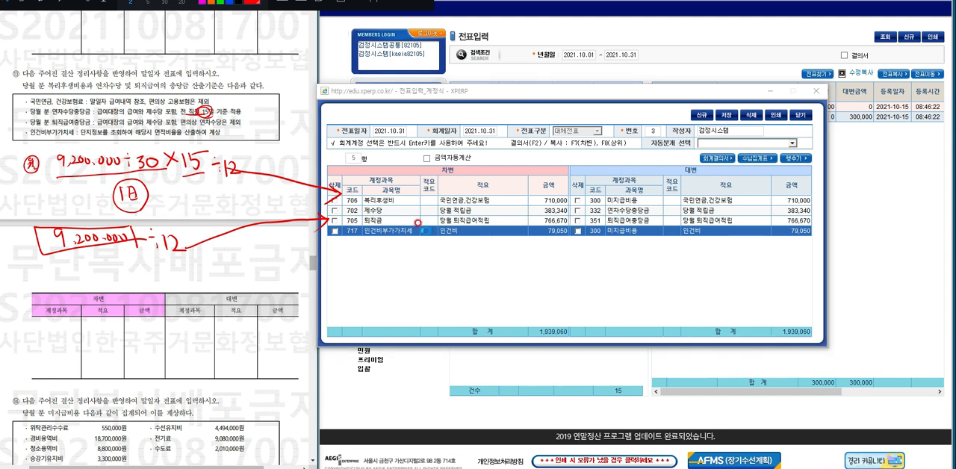
click(454, 253)
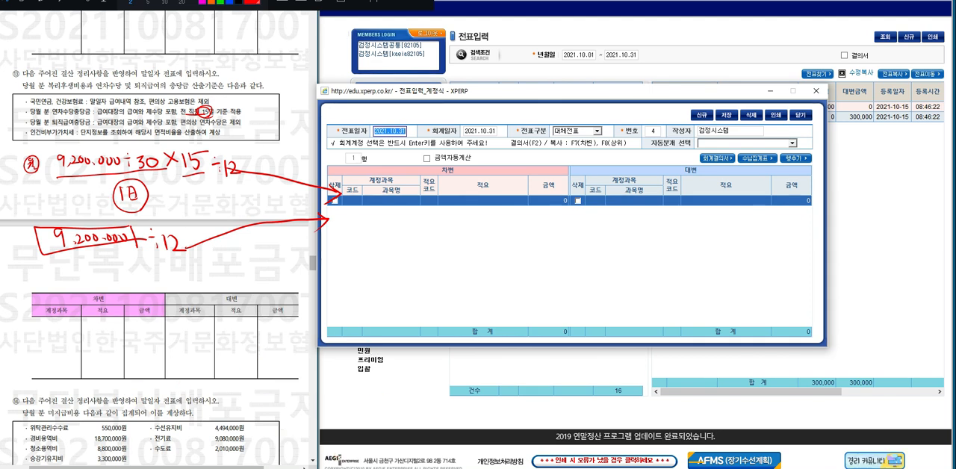
scroll(312, 463, down, 5)
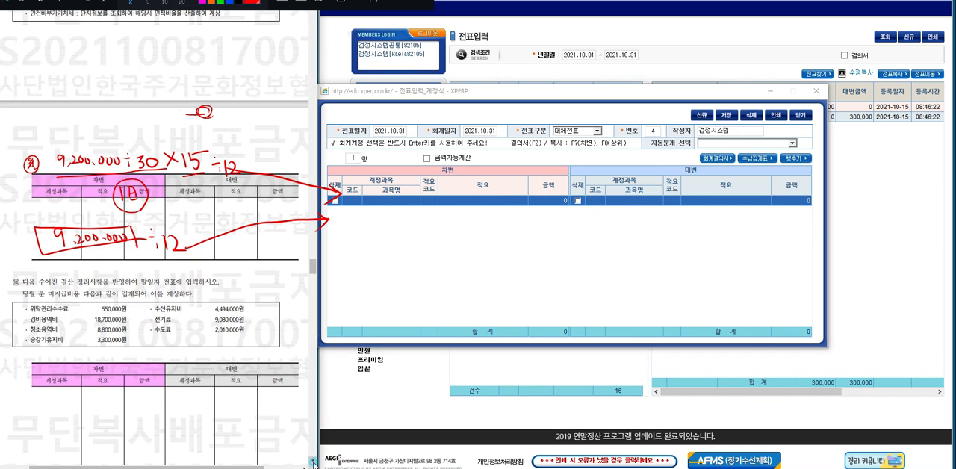
scroll(312, 464, down, 3)
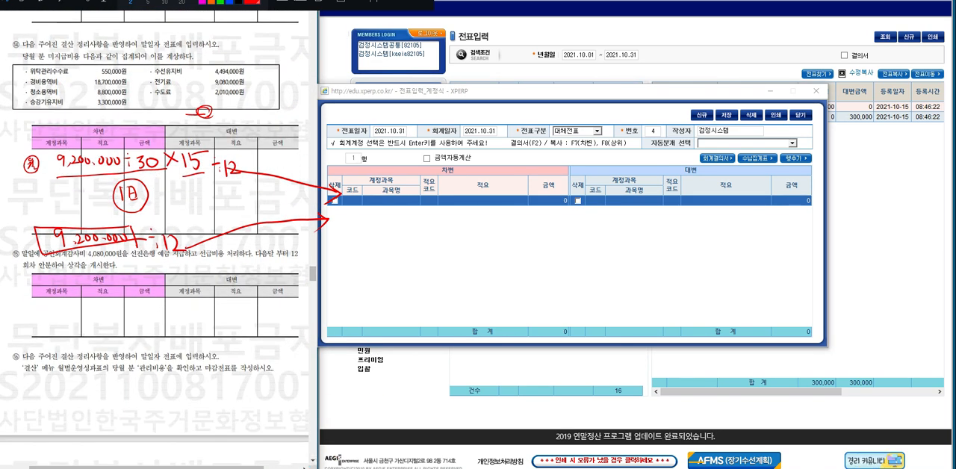
click(329, 8)
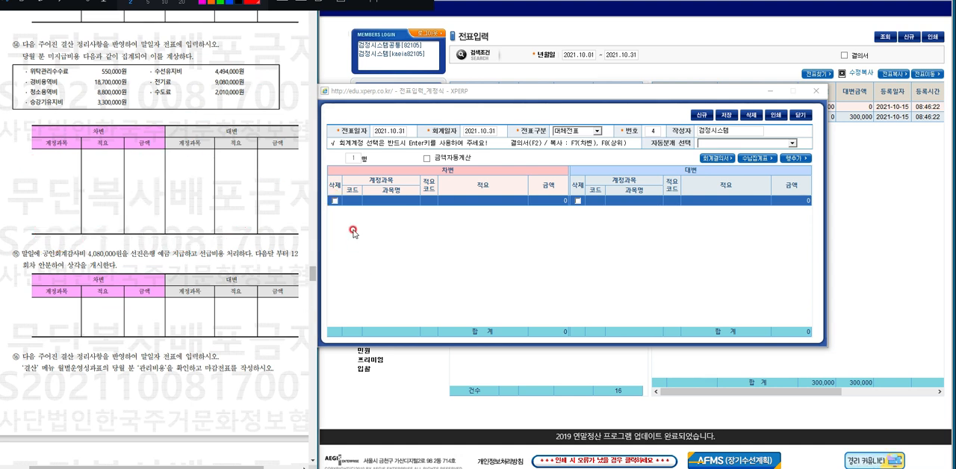
Fill the new voucher's first debit row with account 758 위탁관리비, description 위탁 and amount 550,000.
click(383, 204)
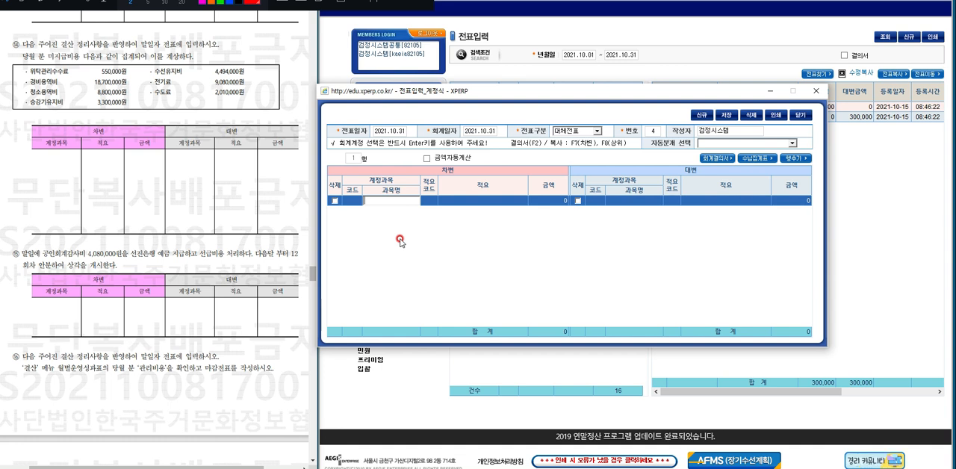
text(758)
key(Return)
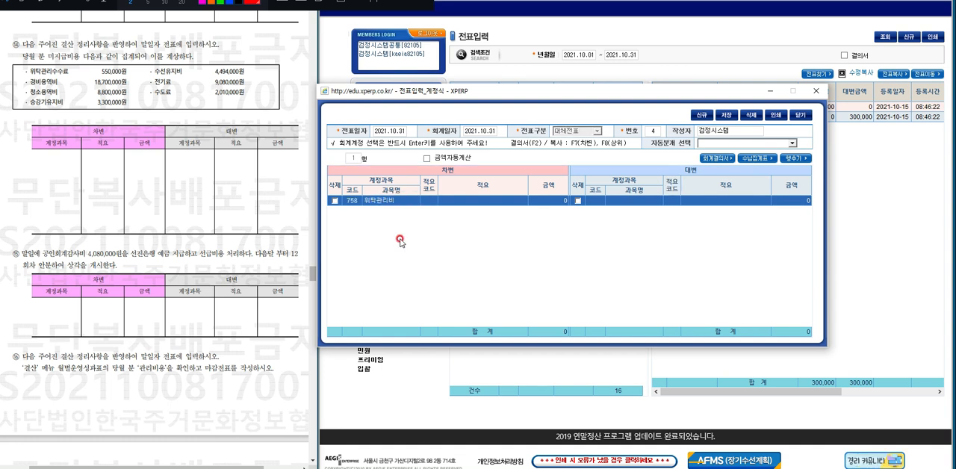
text(우)
text(탁)
key(Return)
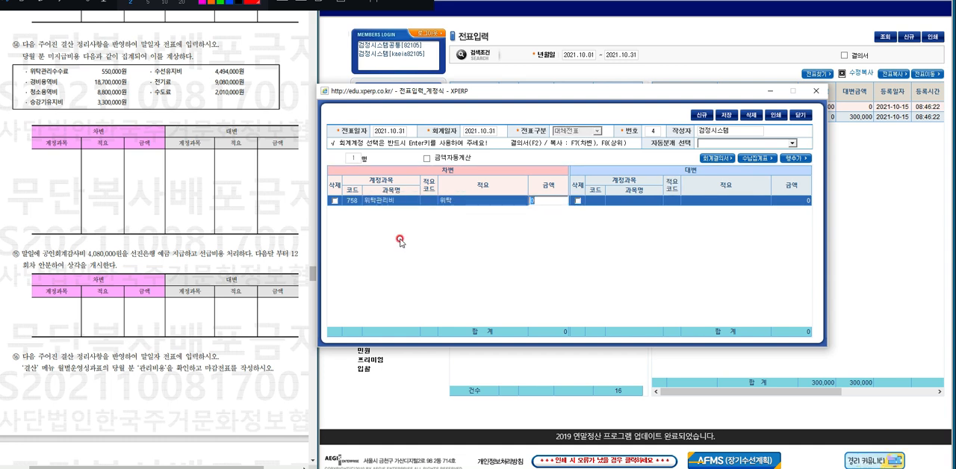
text(550000)
key(Return)
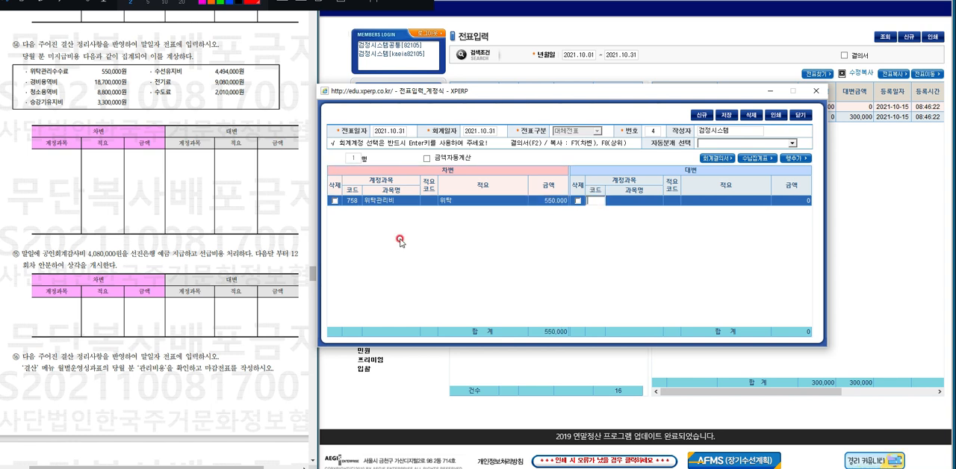
Set the first row's credit account to 300 미지급비용, copying the debit description 위탁 and the amount 550,000.
text(미지급)
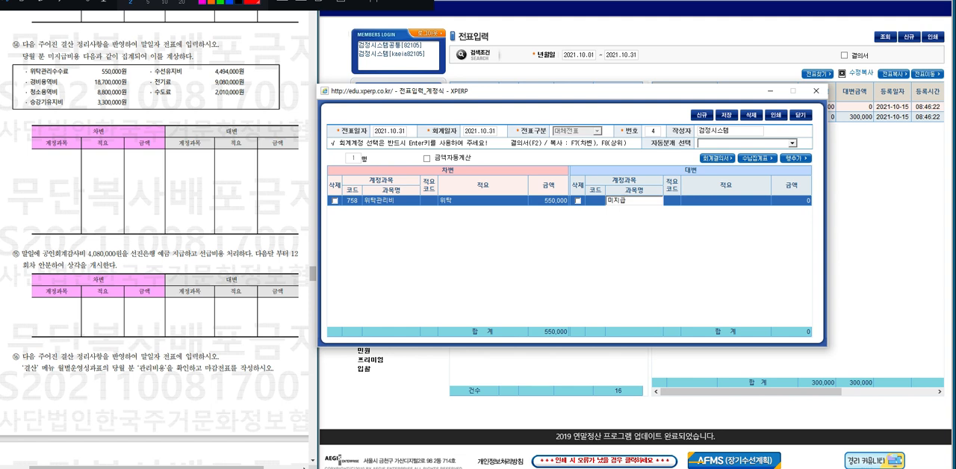
key(Return)
key(Return)
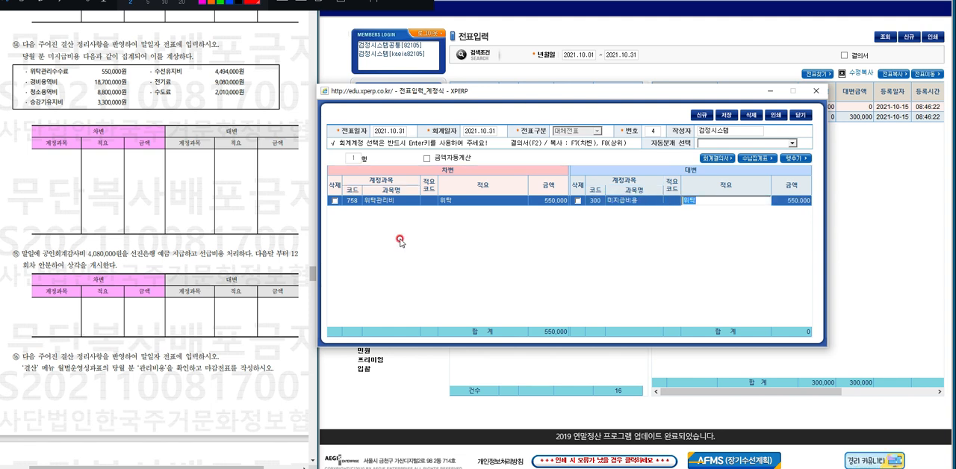
key(Return)
key(Return)
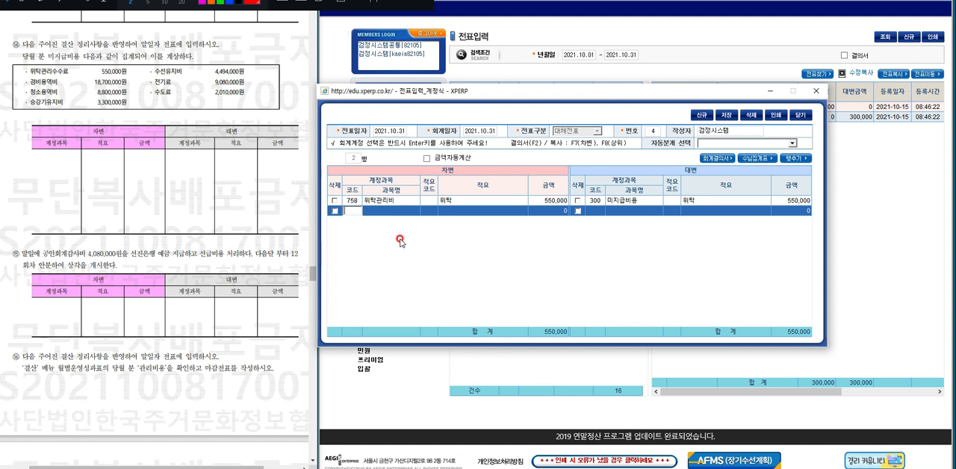
Fill the second debit row with account 751 경비비, description 경비 and amount 18,700,000.
key(Return)
text(계)
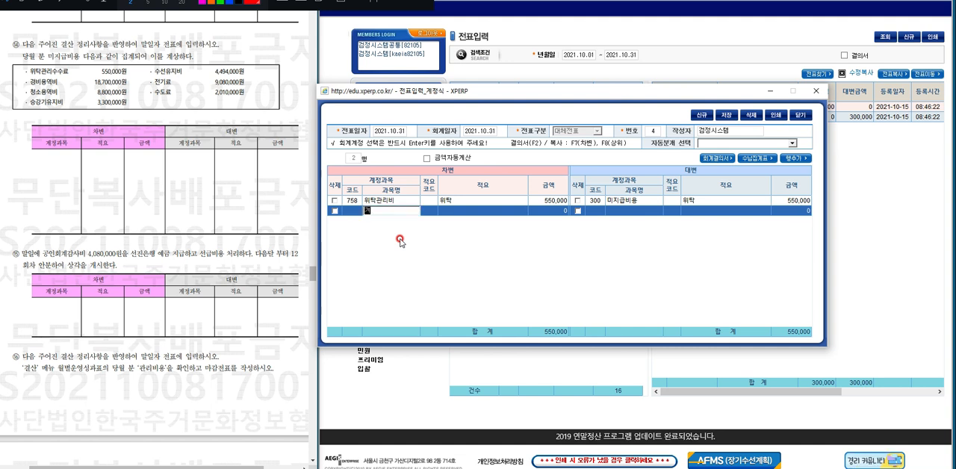
text(비비)
key(Return)
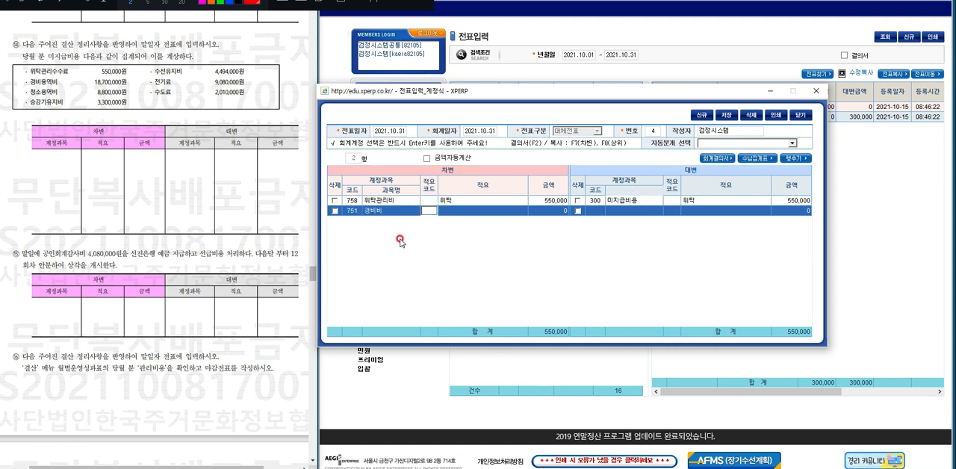
text(경비)
key(Return)
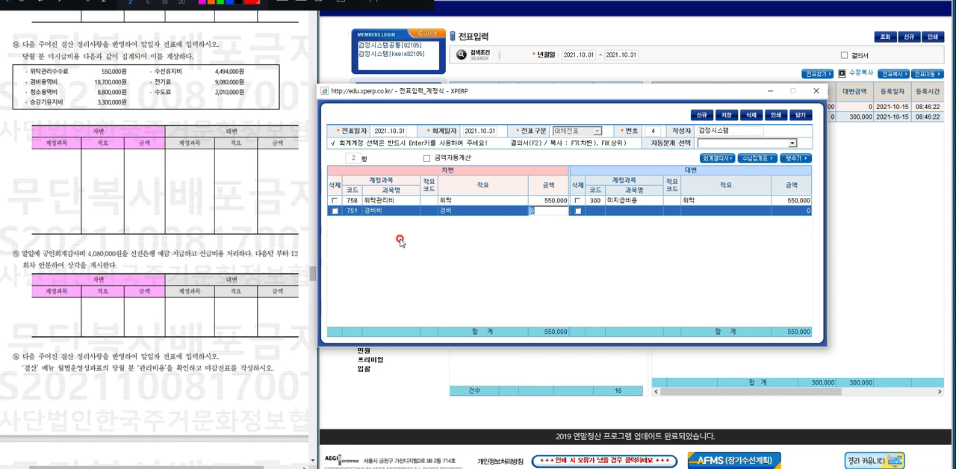
text(18700000)
key(Return)
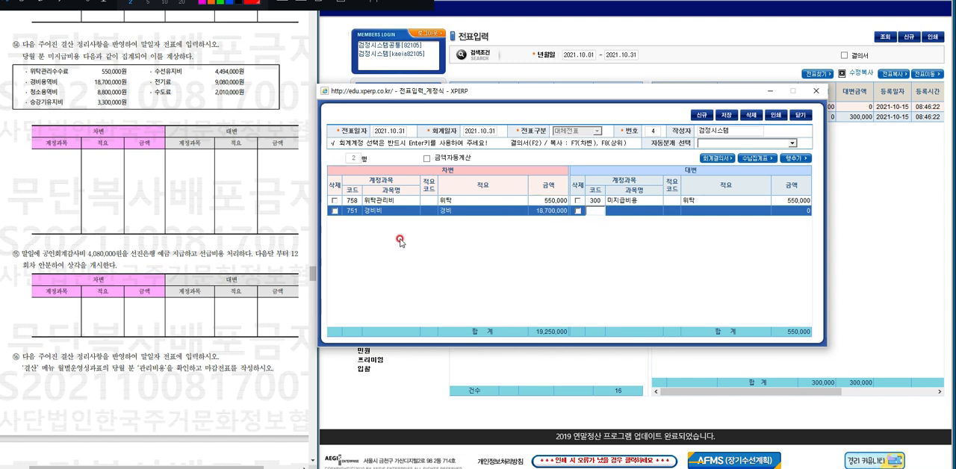
Set the second row's credit account to 300 미지급비용, copying the debit description 경비 and the amount 18,700,000.
text(300)
key(Return)
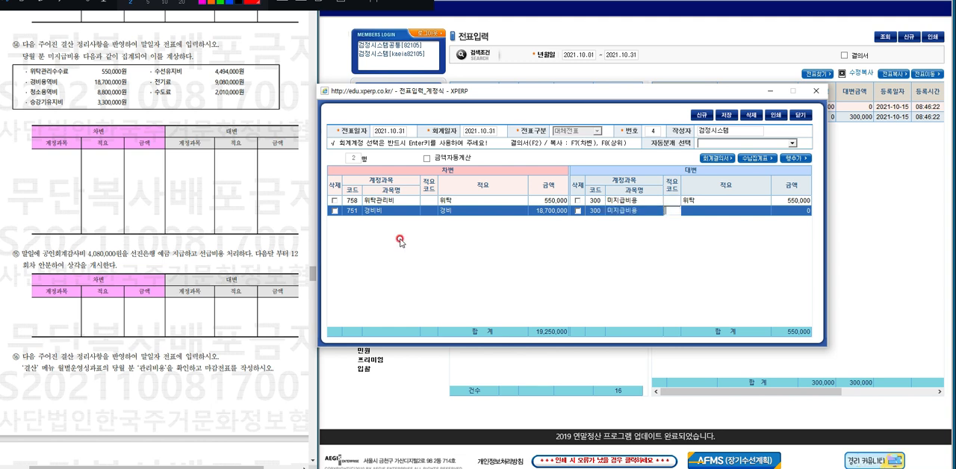
key(F7)
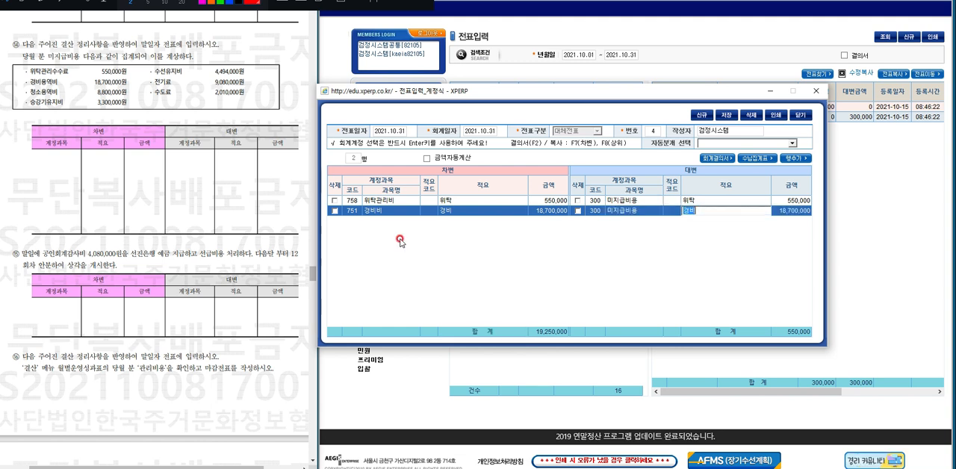
key(Return)
key(Return)
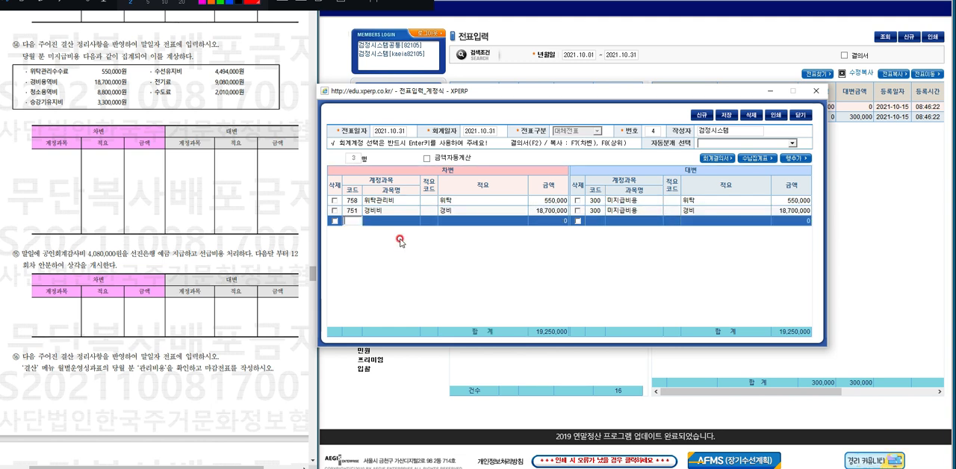
Look up 청소 for the third row's debit account and choose 750 청소비.
text(청소)
click(400, 240)
key(Tab)
text(청소)
key(Return)
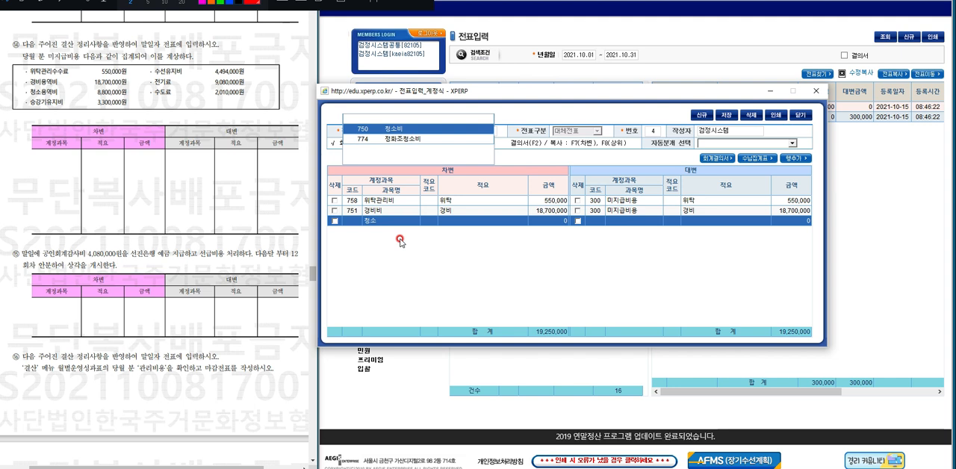
key(Return)
Give the third debit row the description 청소 and the amount 8,800,000.
key(Return)
text(청소)
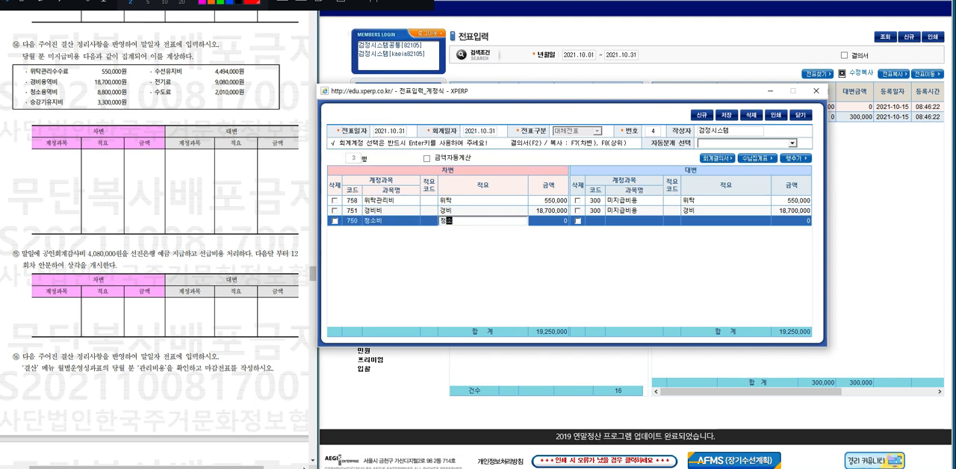
key(Return)
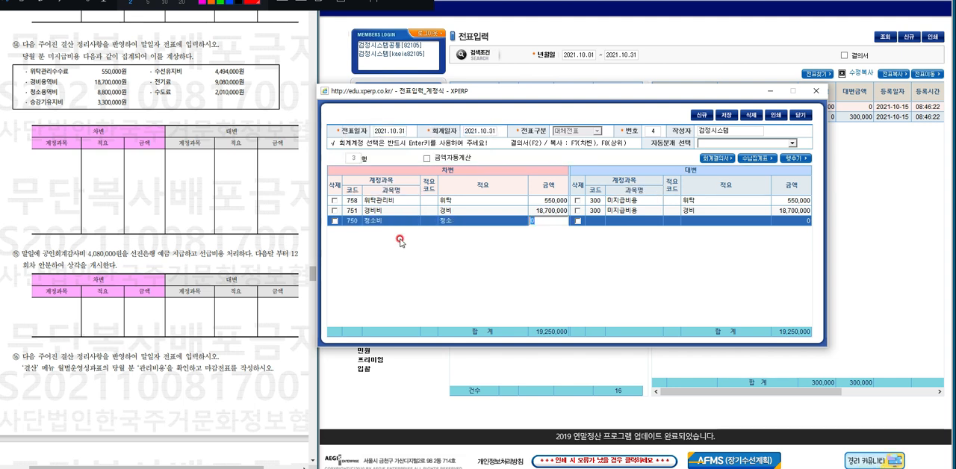
text(8800000)
key(Return)
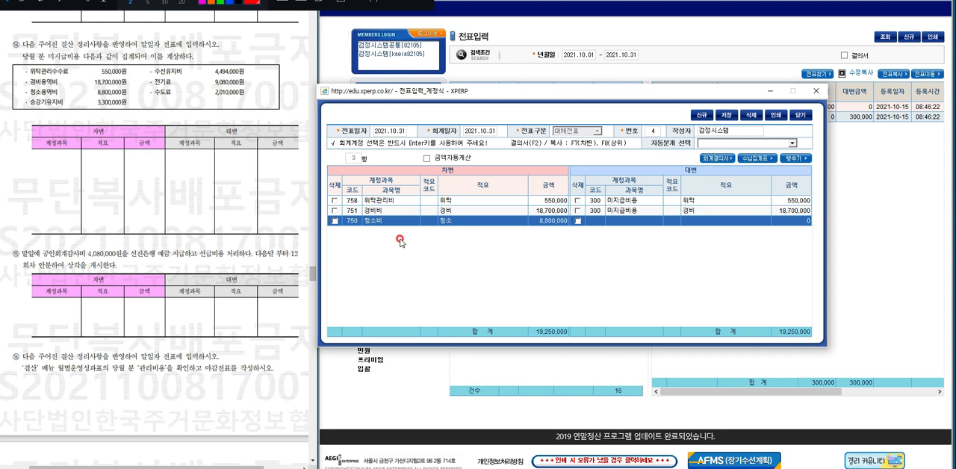
Set the third row's credit account to 300 미지급비용, copying the debit description 청소 and the amount 8,800,000.
key(Return)
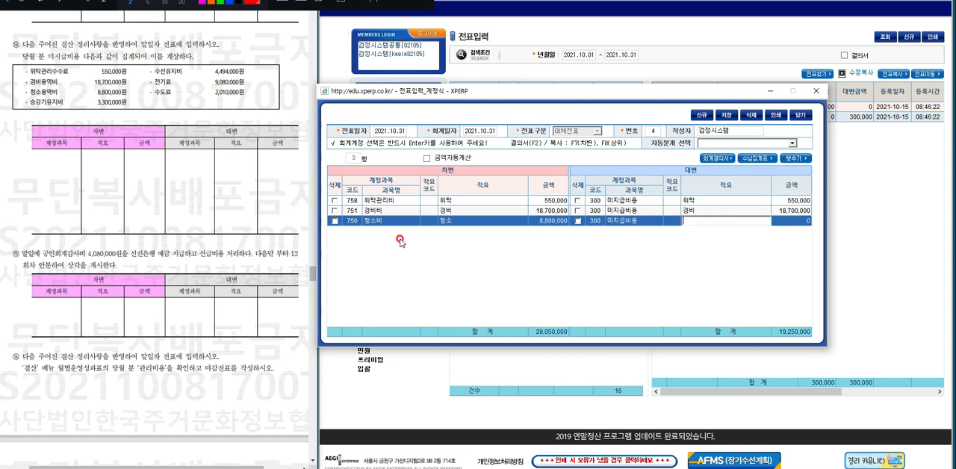
key(F7)
key(Return)
key(Return)
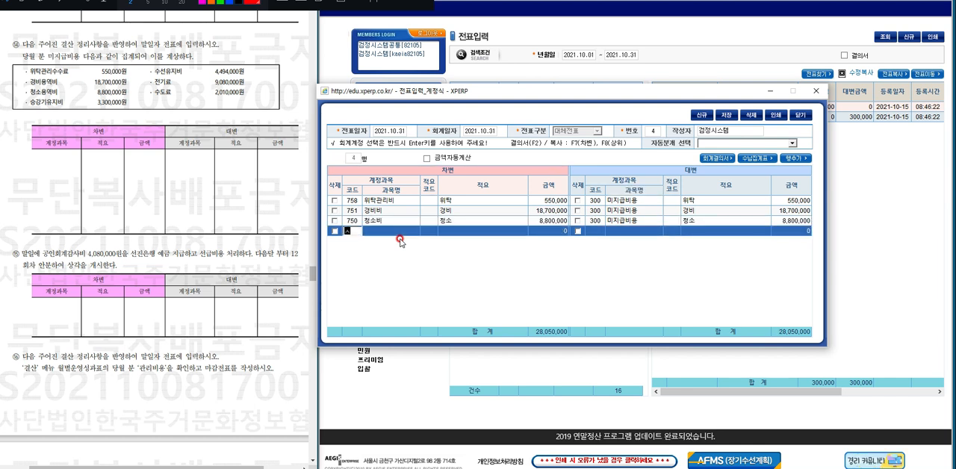
Look up 승강 for the fourth row's debit account and choose 753 승강기유지비.
text(승강)
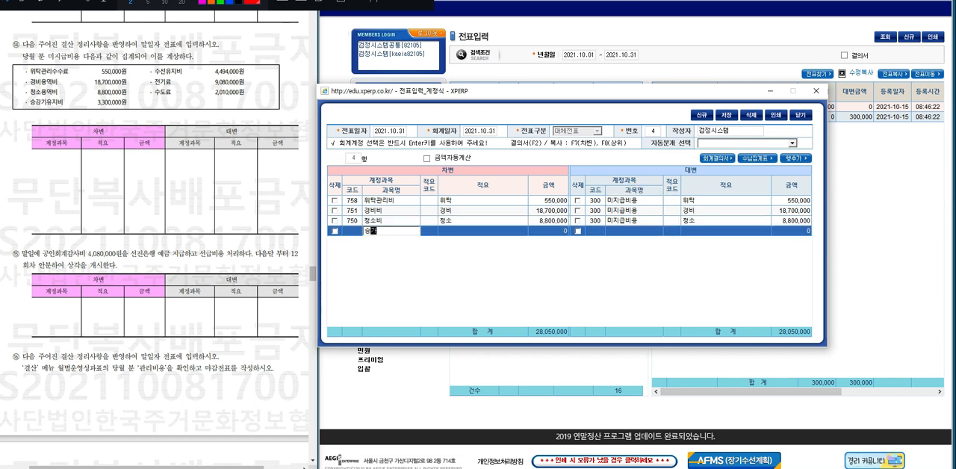
key(Down)
key(Return)
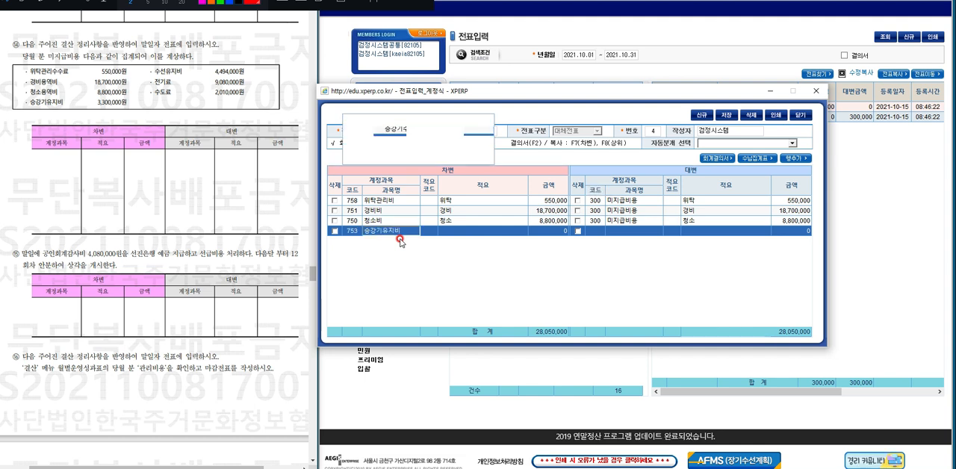
key(Return)
Give the fourth debit row the description ㅅㅡㅇ가 and the amount 3,300,000.
text(ㅅㅡㅇ가)
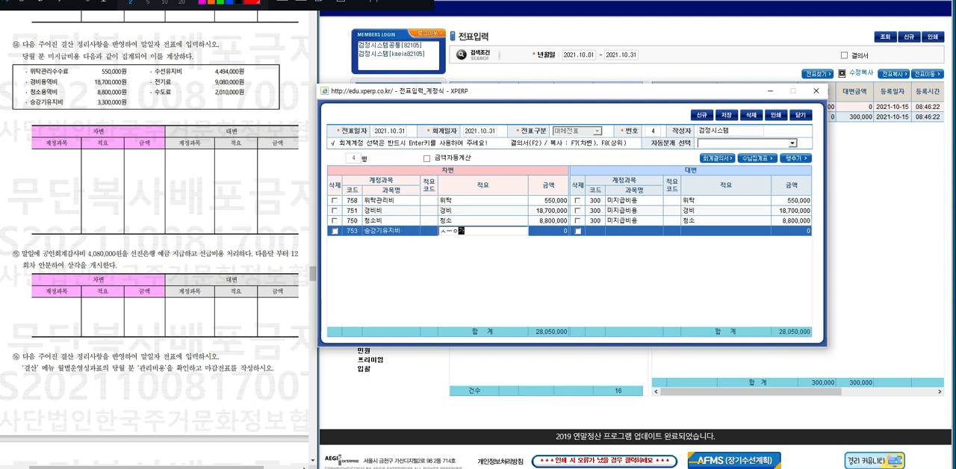
key(Return)
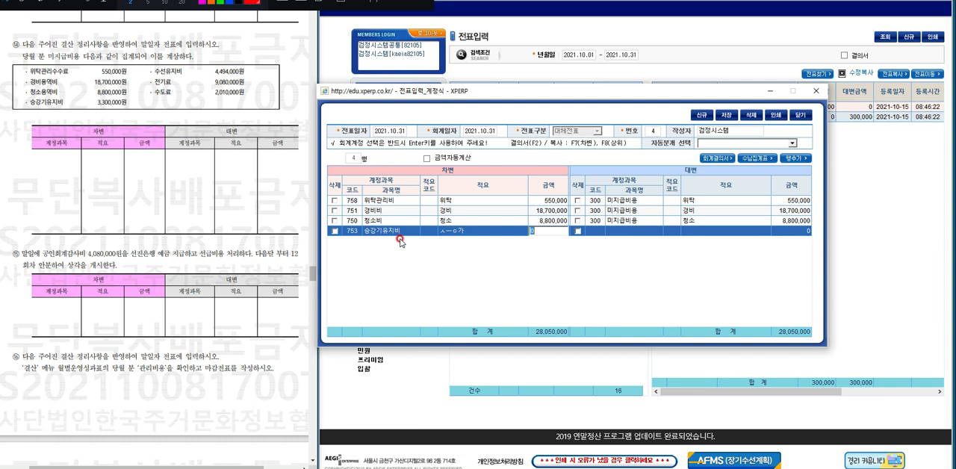
text(3,300,000)
key(Return)
Set the fourth row's credit account to 300 미지급비용, copying the debit description ㅅㅡㅇ가 and the amount 3,300,000.
text(3000)
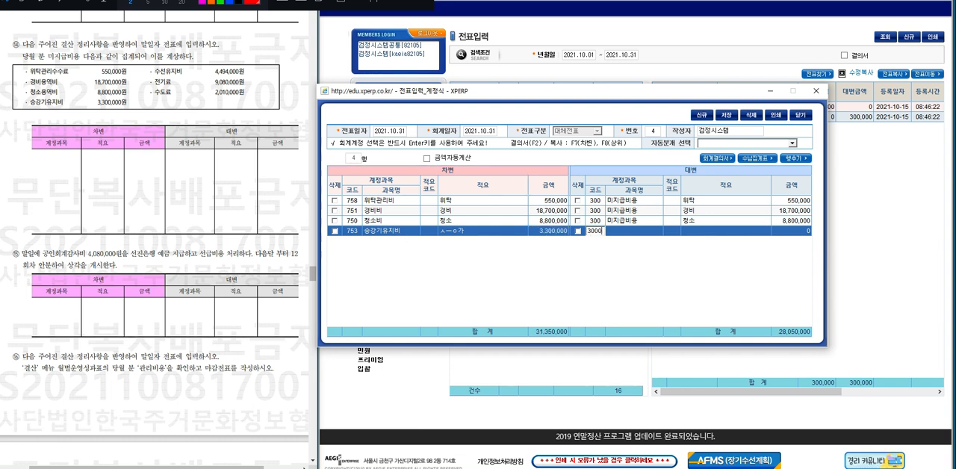
key(Return)
key(Return)
key(Return)
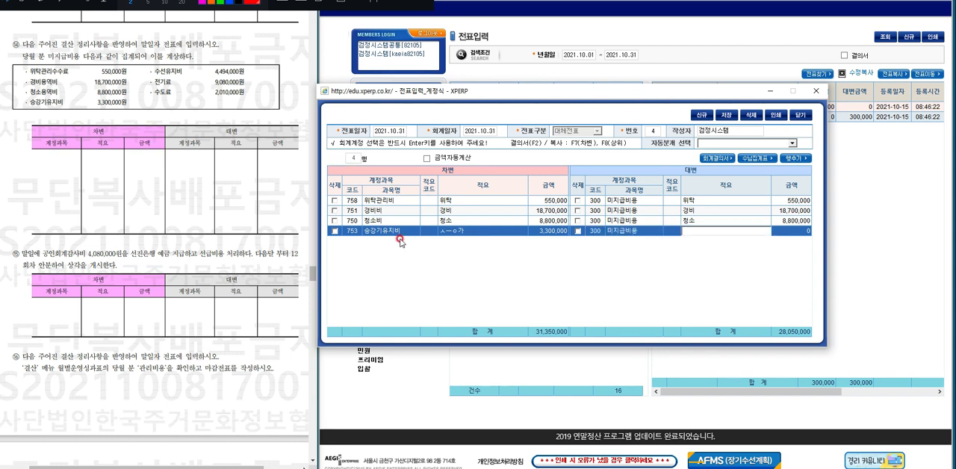
key(F7)
key(Return)
key(F7)
key(Return)
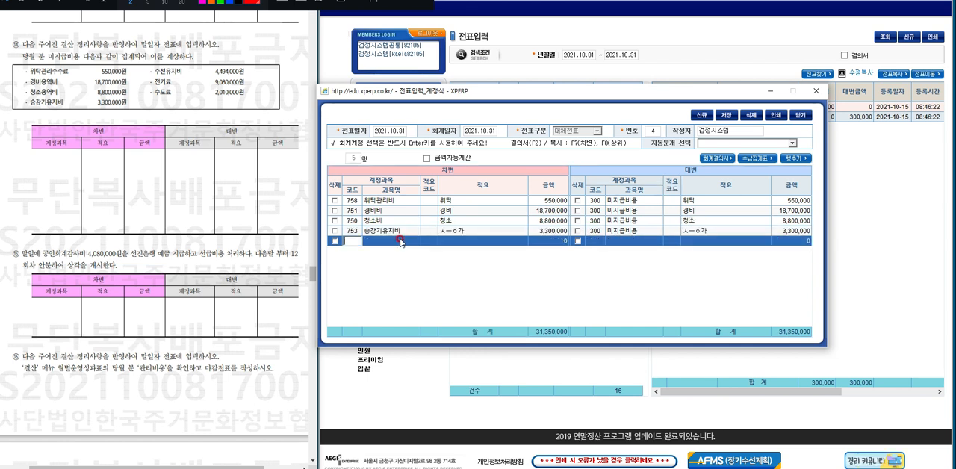
Look up 수선 for the fifth row's debit account and choose 727 수선유지비.
text(수선)
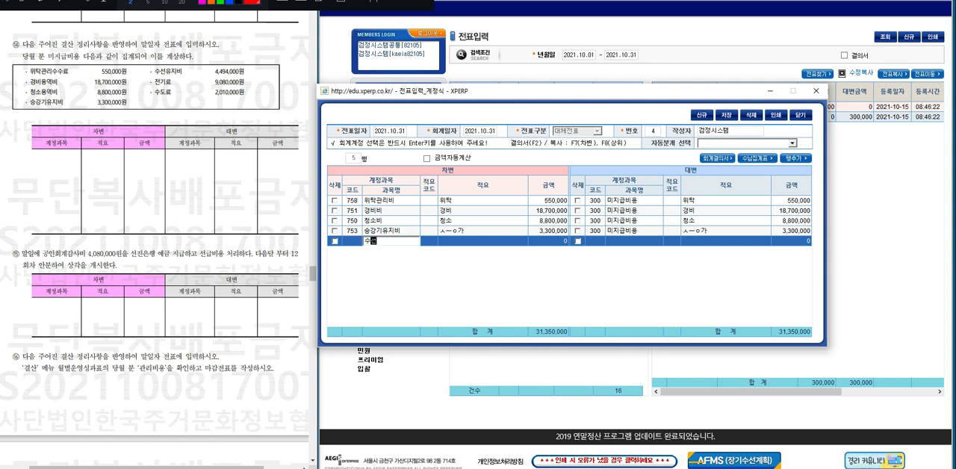
key(Return)
key(Down)
key(Down)
key(Down)
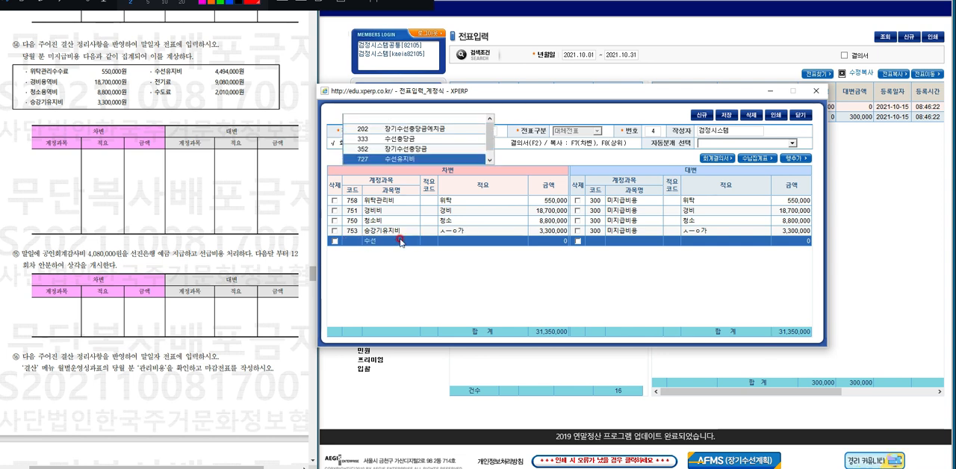
key(Return)
Give the fifth debit row the description 수선비 and the amount 4,494,000.
text(ㅅ)
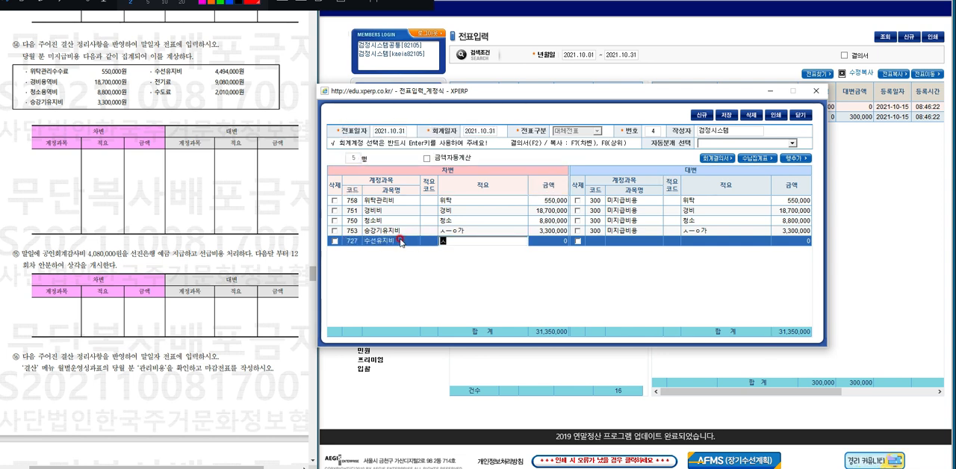
text(선비)
key(Return)
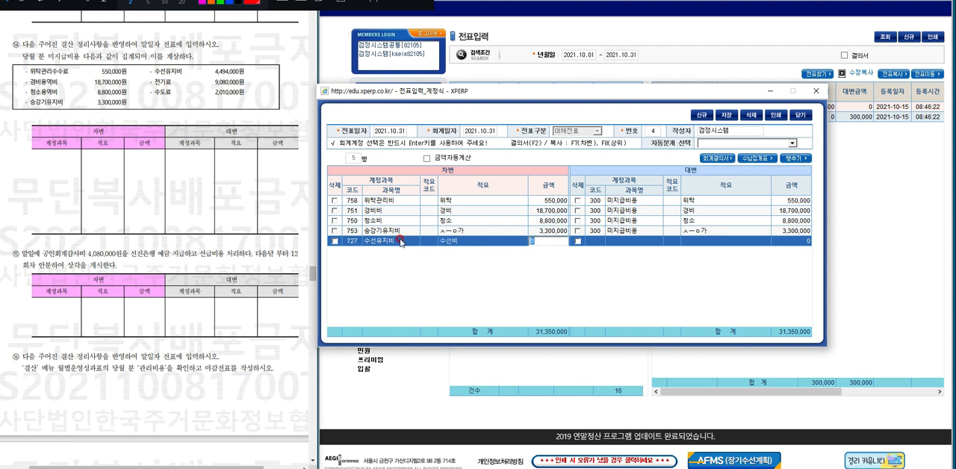
text(4,494,00)
text(000)
key(Return)
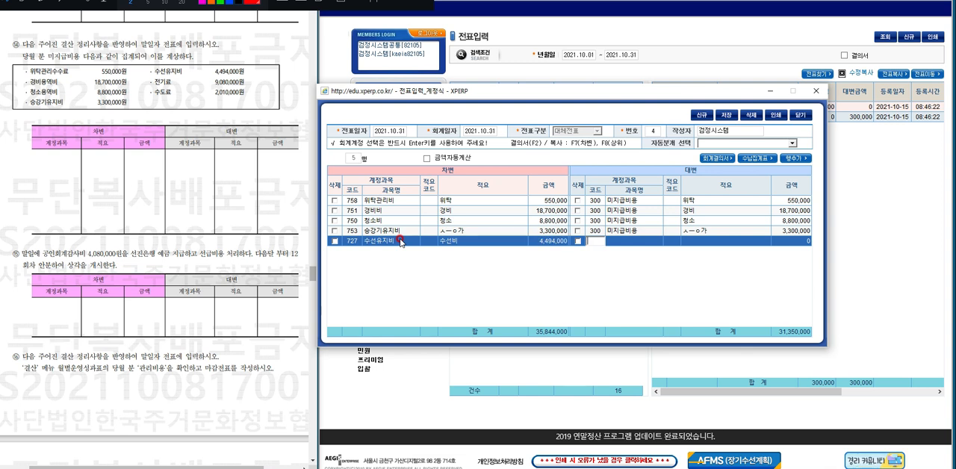
Set the fifth row's credit account to 300 미지급비용, with the debit side's description 수선비 and amount 4,494,000.
text(300)
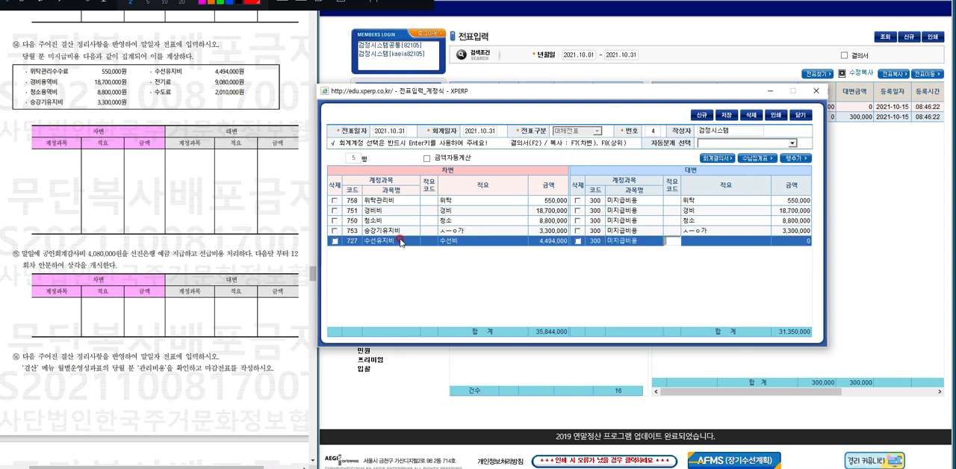
key(Return)
text(수선비)
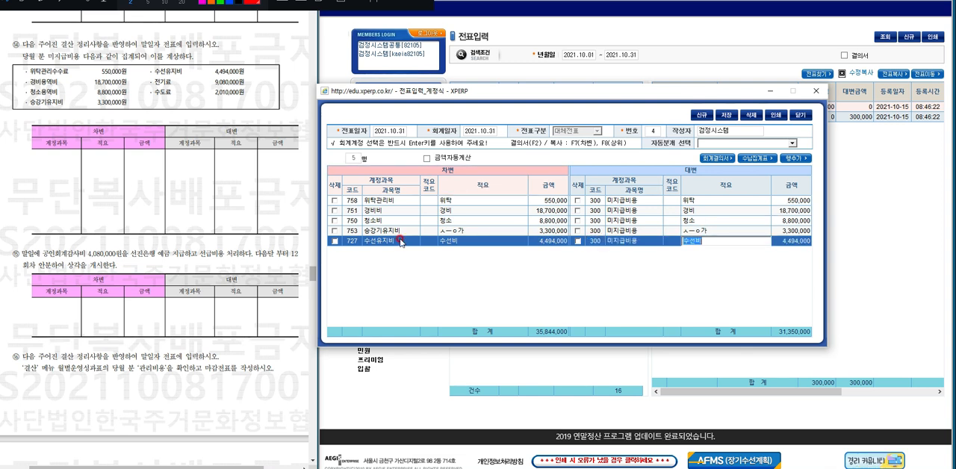
key(Return)
key(Return)
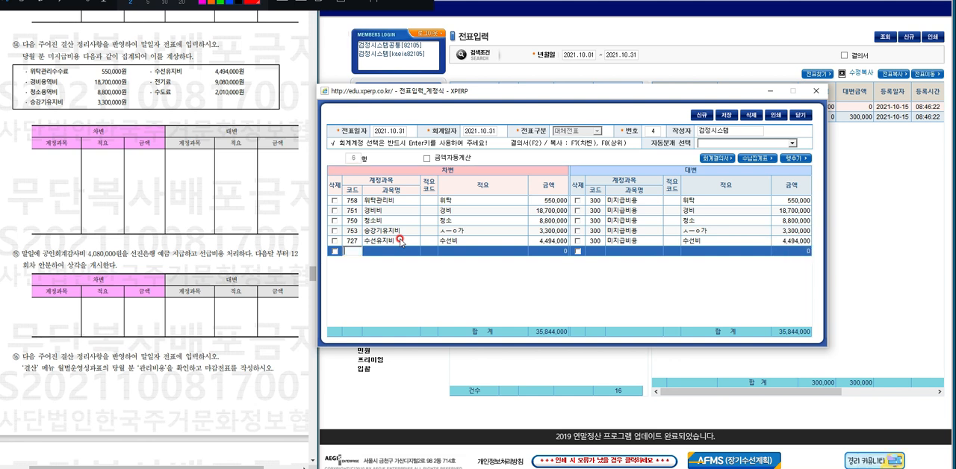
Look up 전기 for the sixth row's debit account and choose 771 전기료.
text(전)
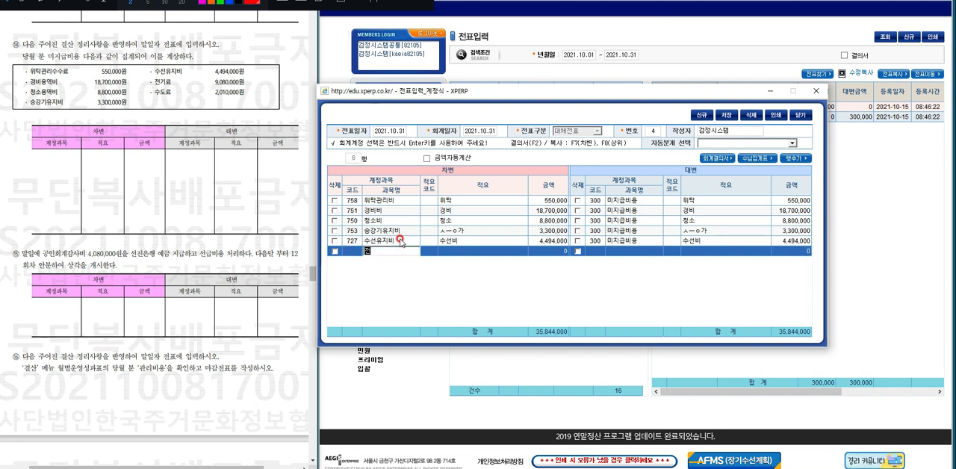
text(기)
key(Return)
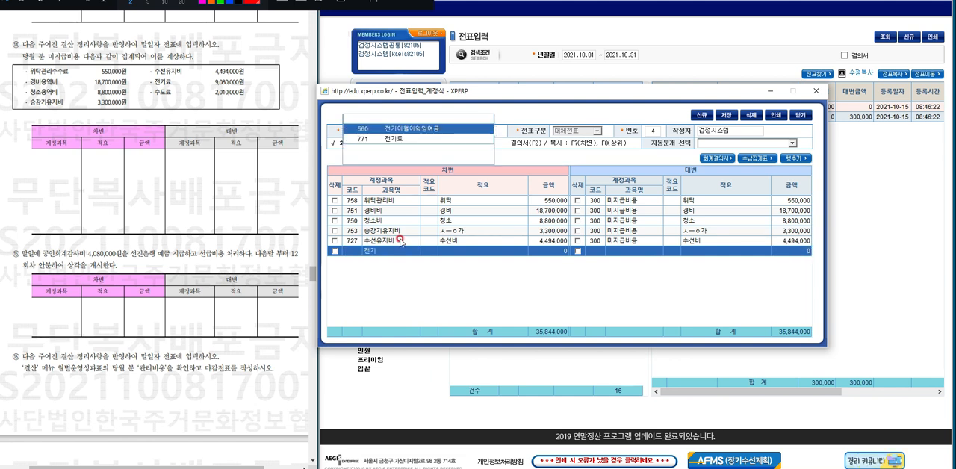
key(Down)
key(Return)
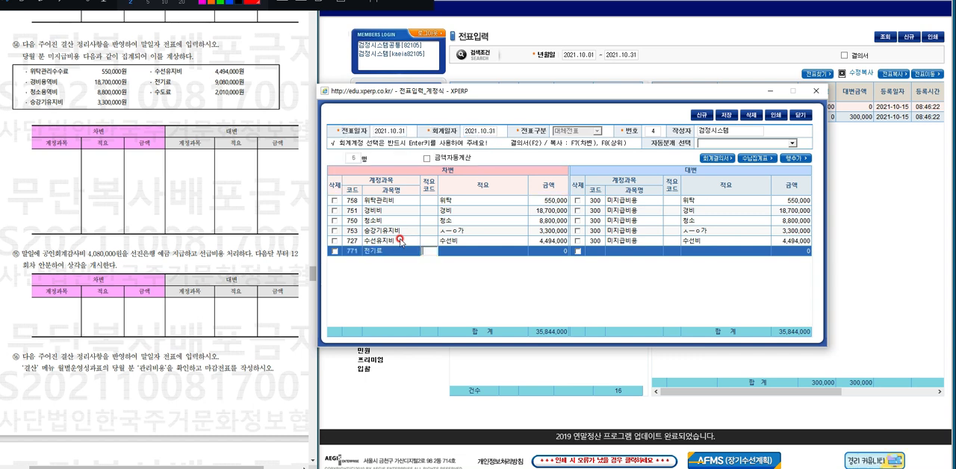
Give the sixth debit row the description 전기료 and the amount 9,080,000.
text(전기료)
key(Return)
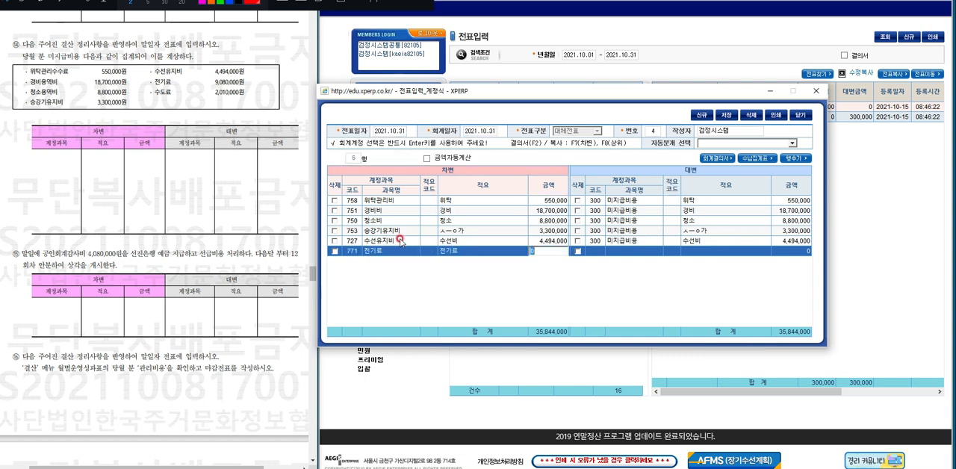
text(9080000)
key(Return)
Set the sixth row's credit account to 300 미지급비용, copying the debit description 전기료 and the amount 9,080,000.
text(300)
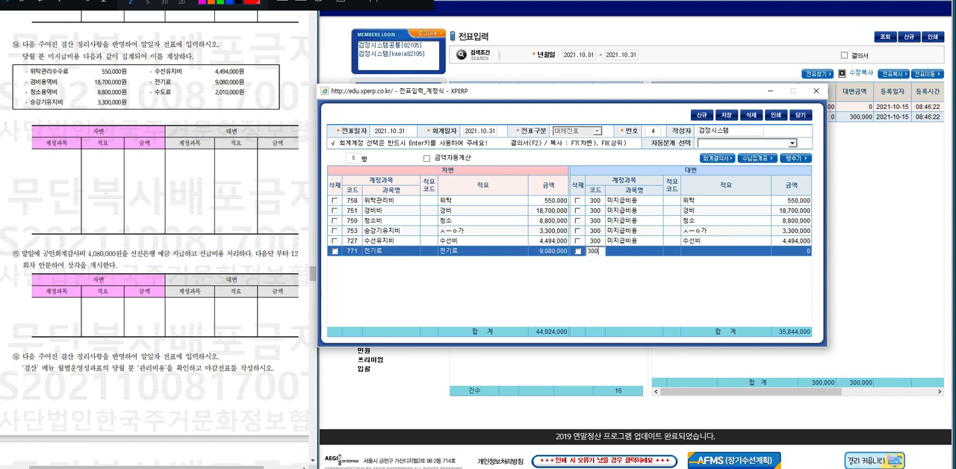
key(Return)
key(Return)
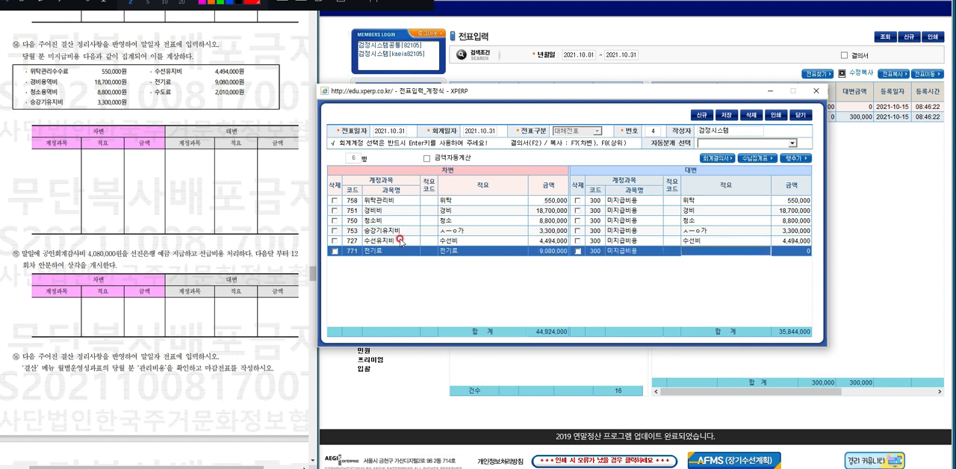
key(Return)
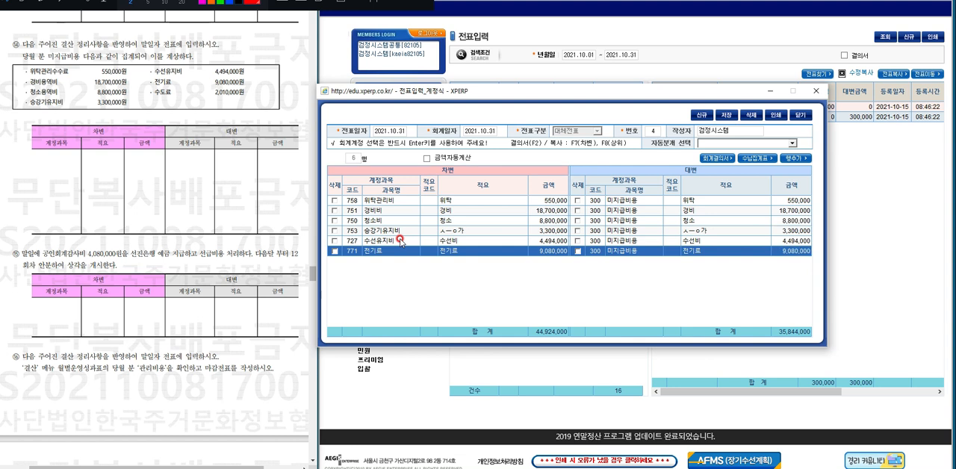
key(Return)
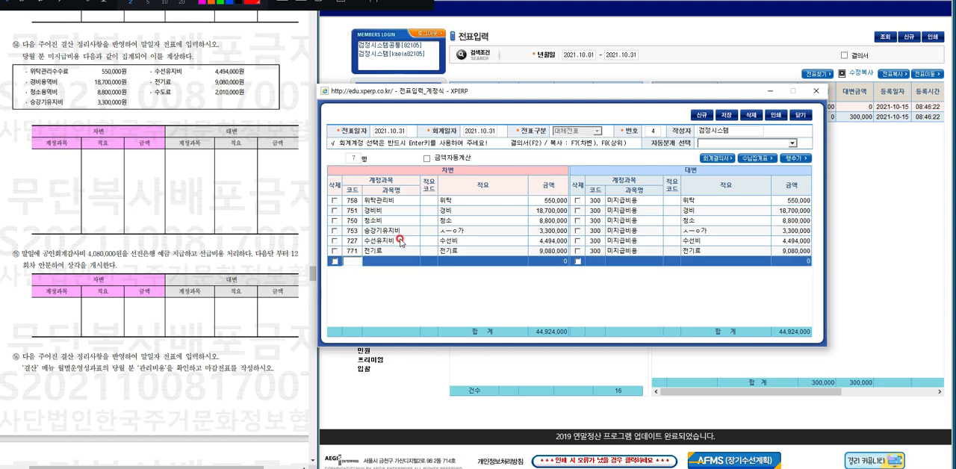
Look up 수도 for the seventh row's debit account and choose 772 수도료.
key(Return)
text(ㅅ)
text(도)
key(Return)
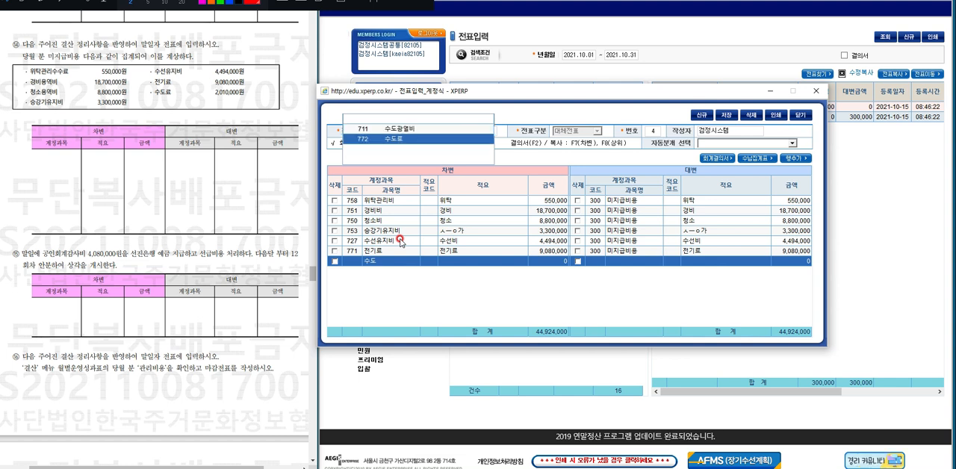
key(Down)
key(Return)
Give the seventh debit row the description 수도료 and the amount 2,010,000.
key(Return)
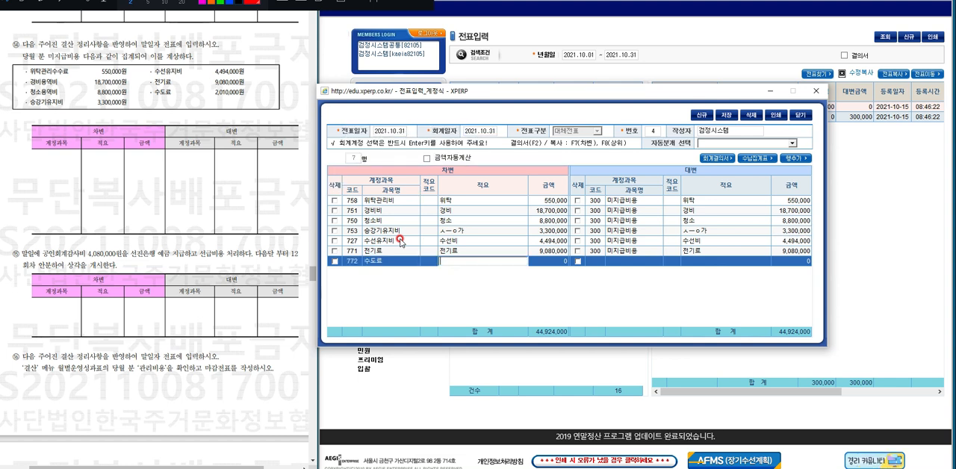
text(수도료)
key(Return)
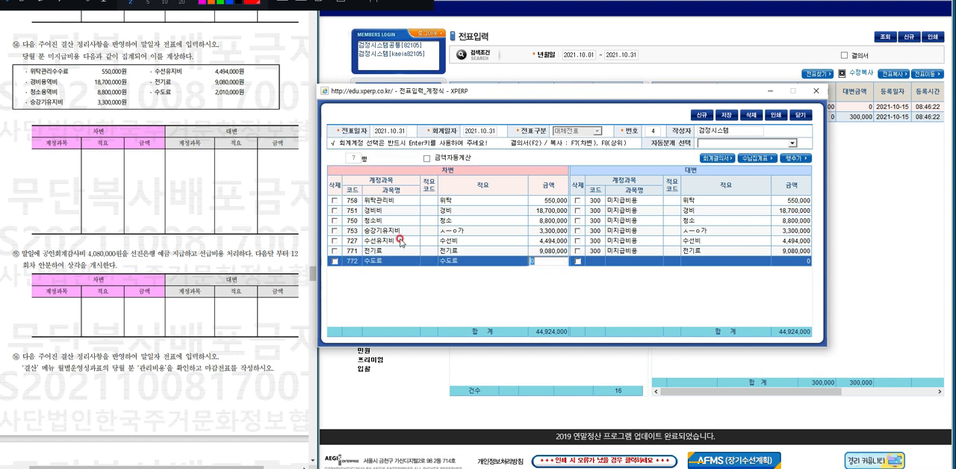
text(010,000)
Set the seventh row's credit account to 300 미지급비용, copying the debit description 수도료 and the amount 2,010,000.
key(Return)
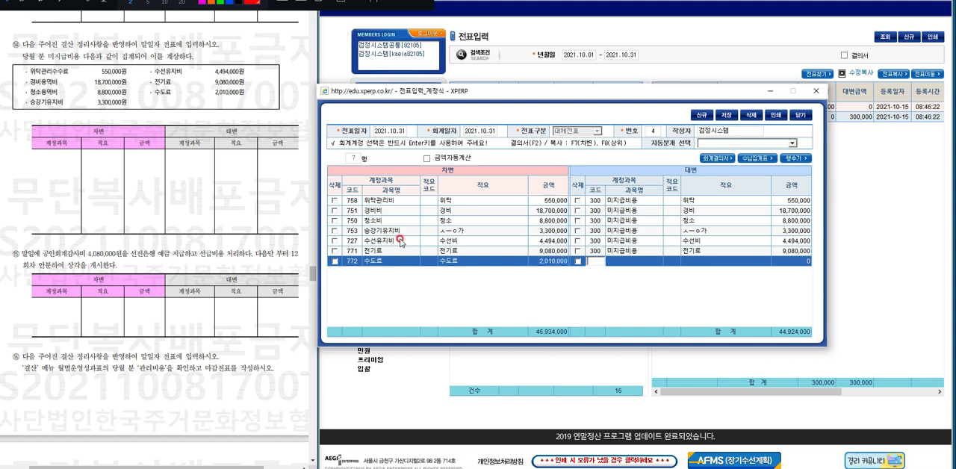
text(300)
key(Return)
key(Return)
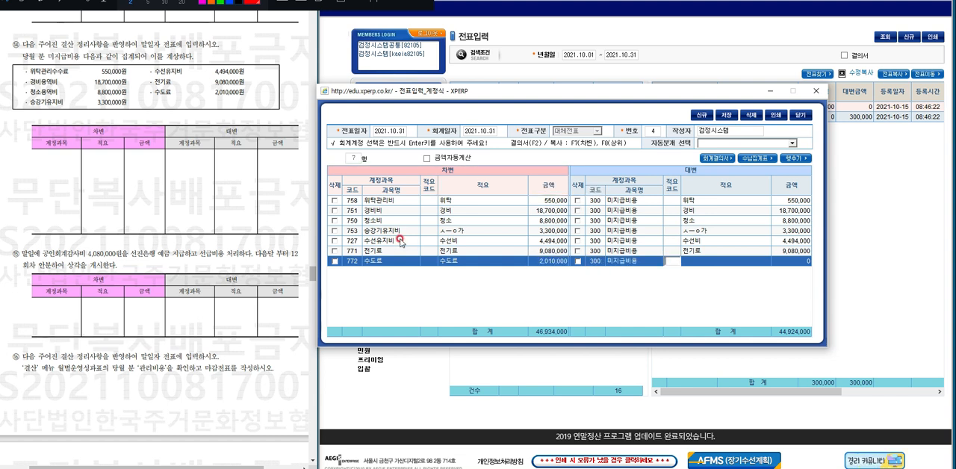
key(F7)
key(Return)
key(Return)
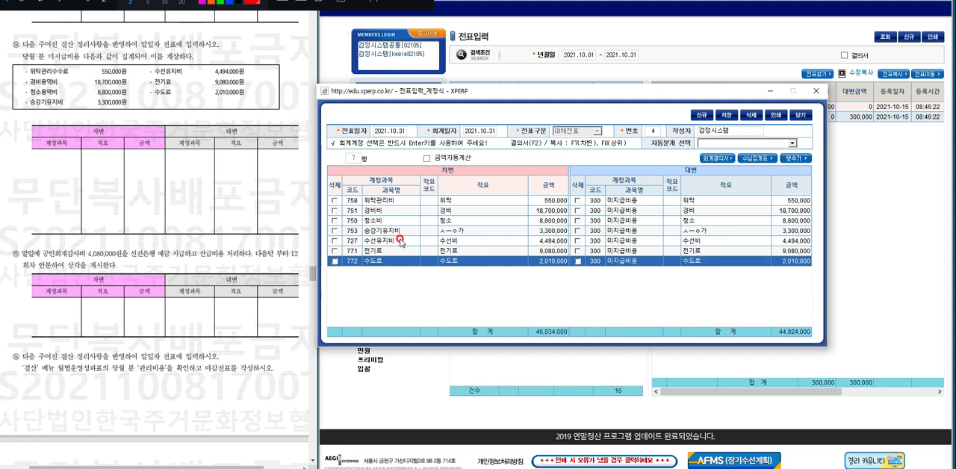
key(Return)
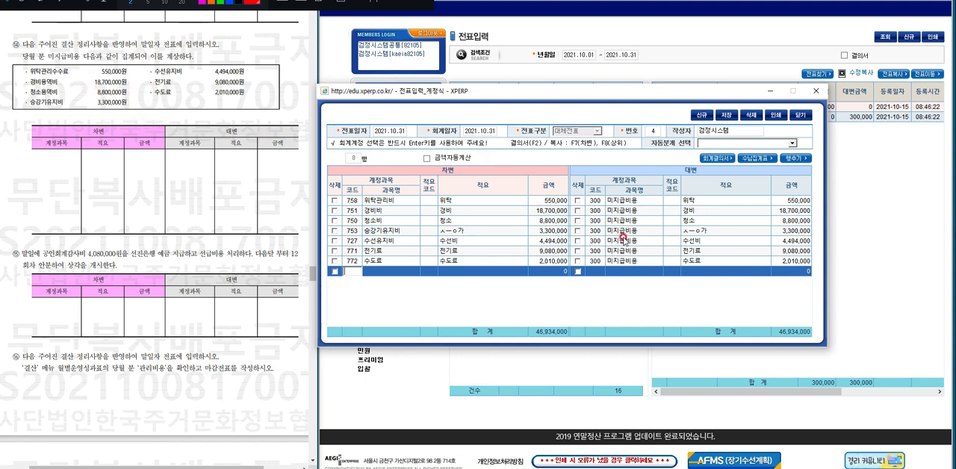
Highlight in light blue question 14's amounts 550,000원, 18,700,000원, 8,800,000원 and 3,300,000원 on the exam paper.
click(48, 1)
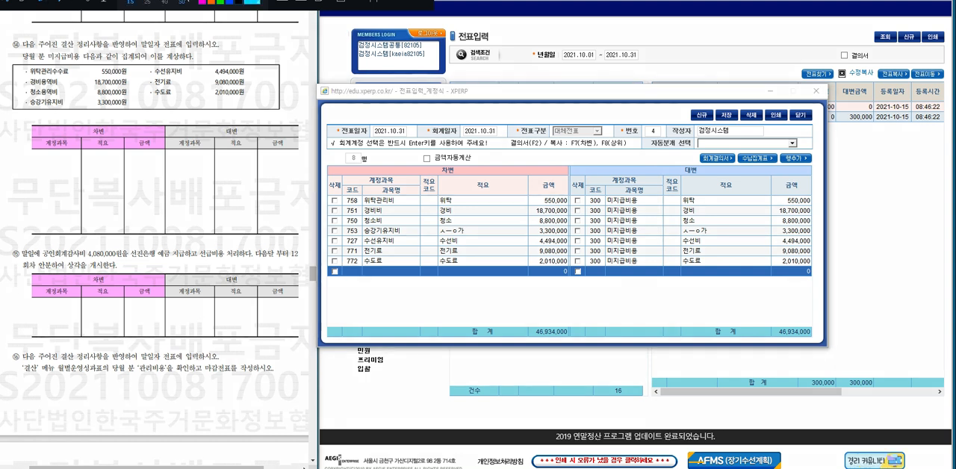
drag(100, 70, 147, 78)
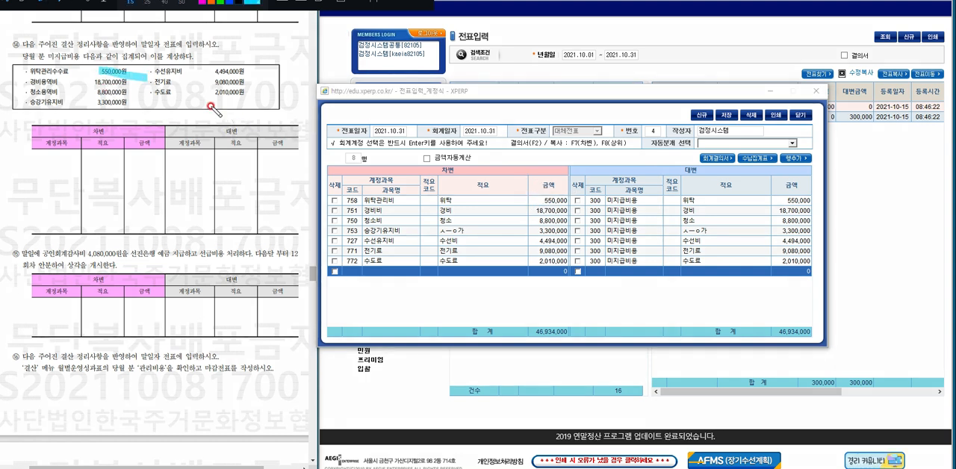
drag(89, 82, 143, 79)
drag(97, 92, 141, 93)
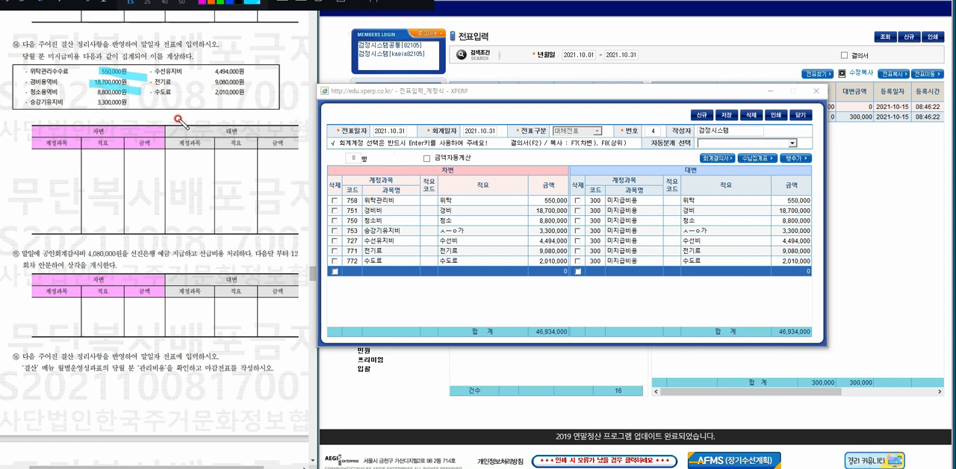
drag(99, 98, 147, 102)
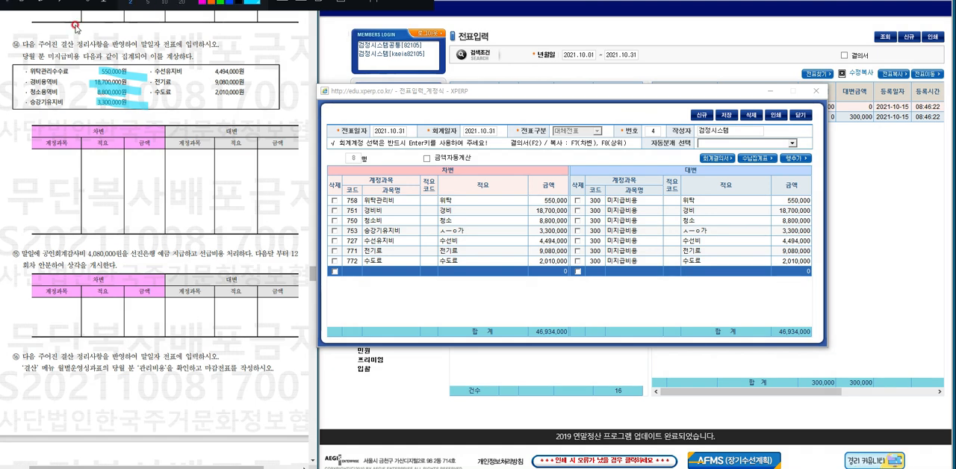
Save the 2021.10.31 closing voucher with its seven 미지급비용 rows.
click(725, 118)
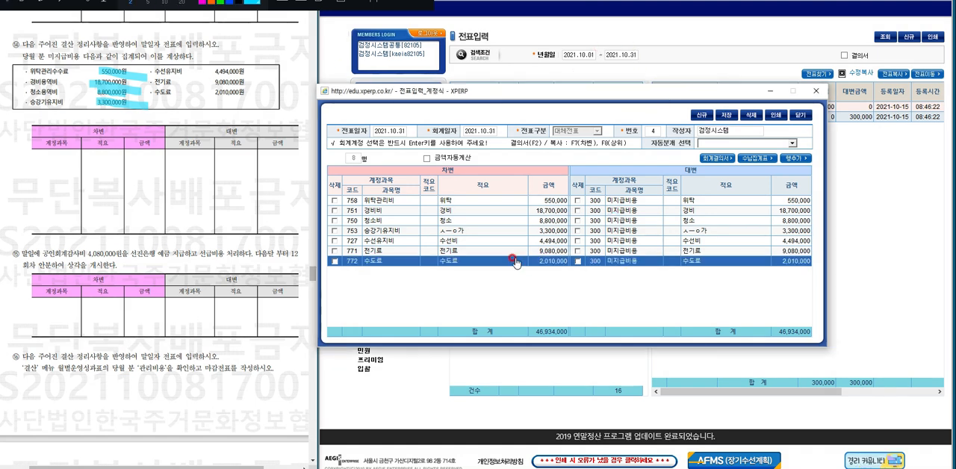
Start a new 2021.10.31 transfer voucher and set its first debit account to 134 선급비용.
click(467, 254)
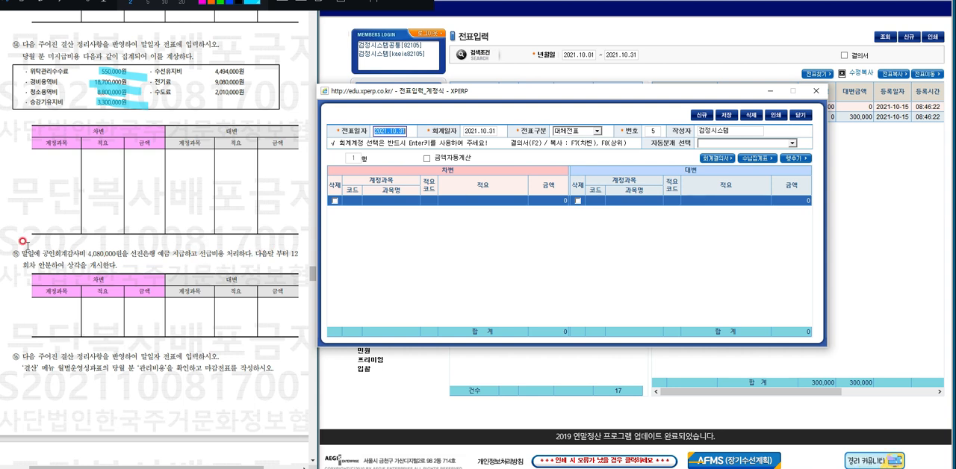
click(369, 203)
click(396, 222)
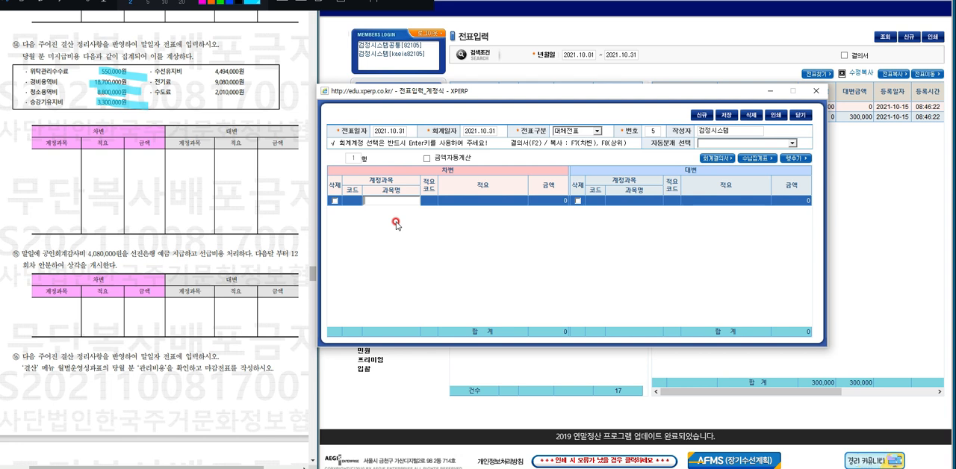
text(선급비용)
key(Return)
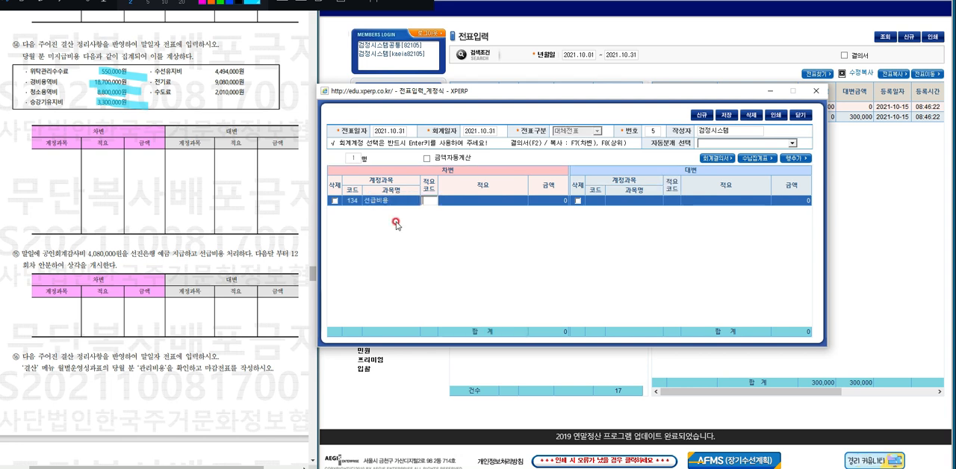
Give the debit row the description 외부회계감사.
text(회계)
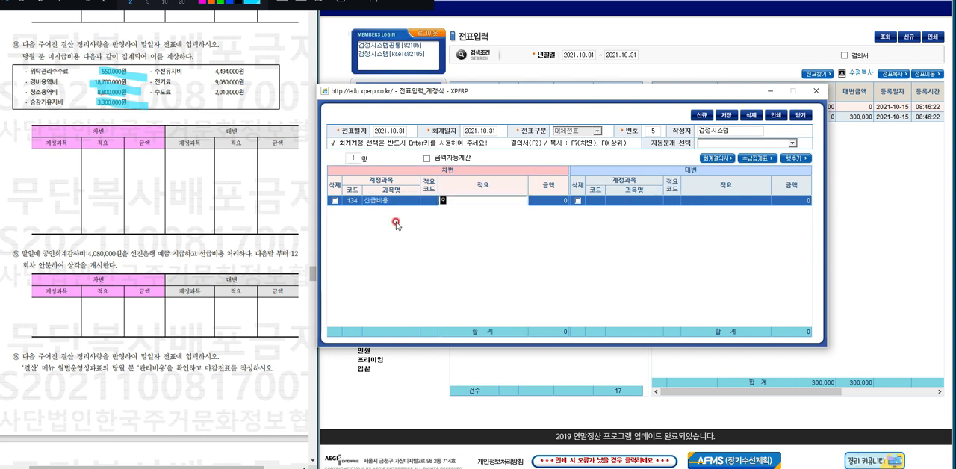
text(회계감사)
key(Return)
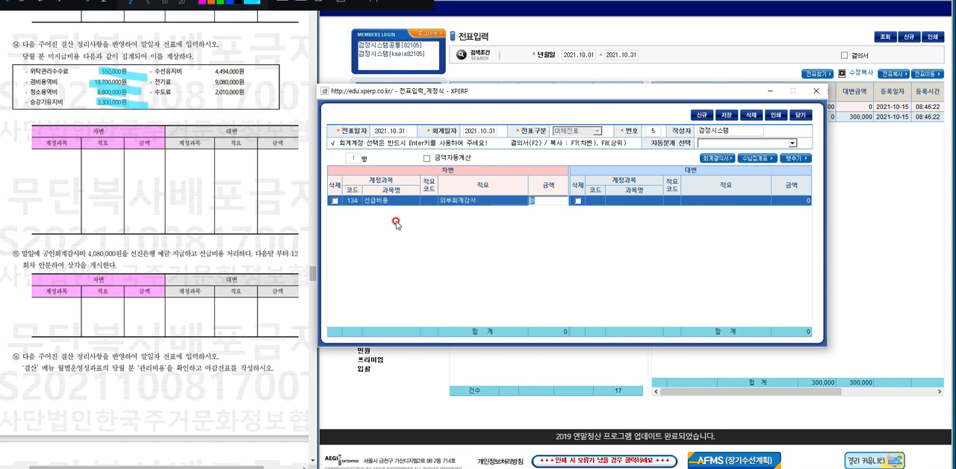
Replace the debit description with 조은회계사무실 전년도 회계감사 11월부터 12개월 상각예정.
click(495, 200)
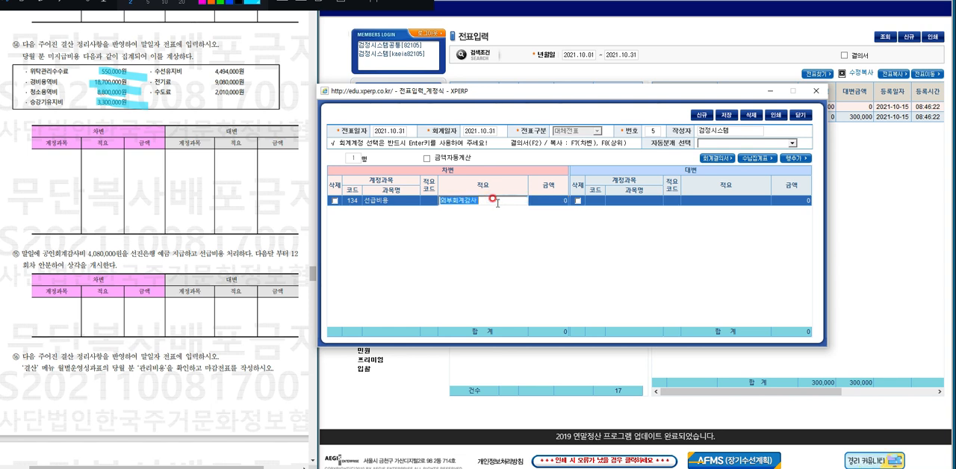
text(공)
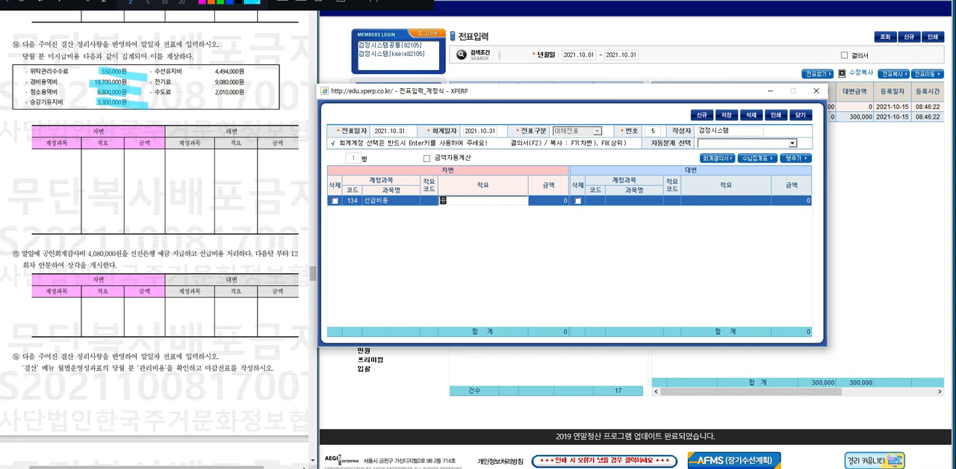
text(은회계사무실 전년도 회계감사)
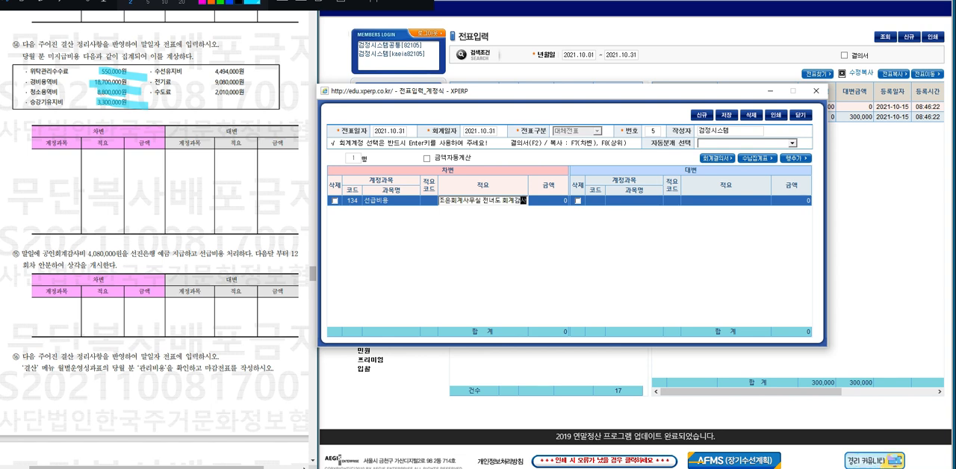
key(BackSpace)
key(BackSpace)
key(BackSpace)
key(BackSpace)
key(BackSpace)
text(년ㄷㅗ 회계감사)
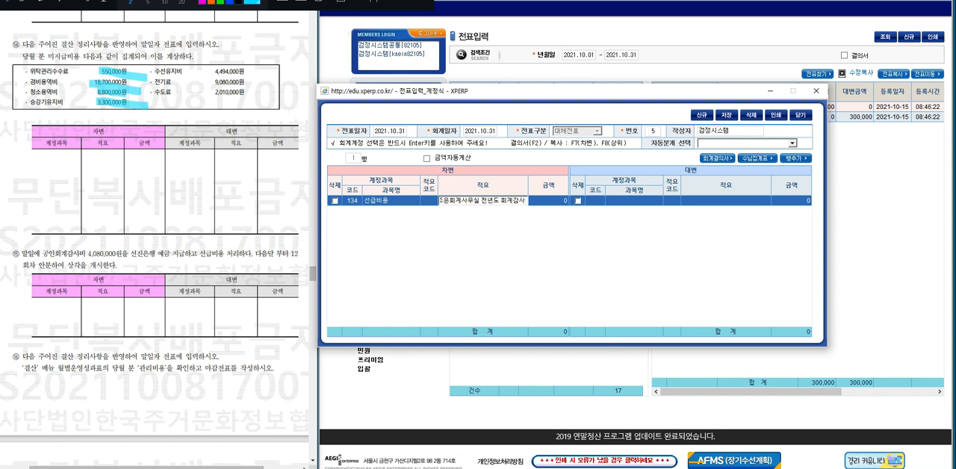
text( 11ㅇ)
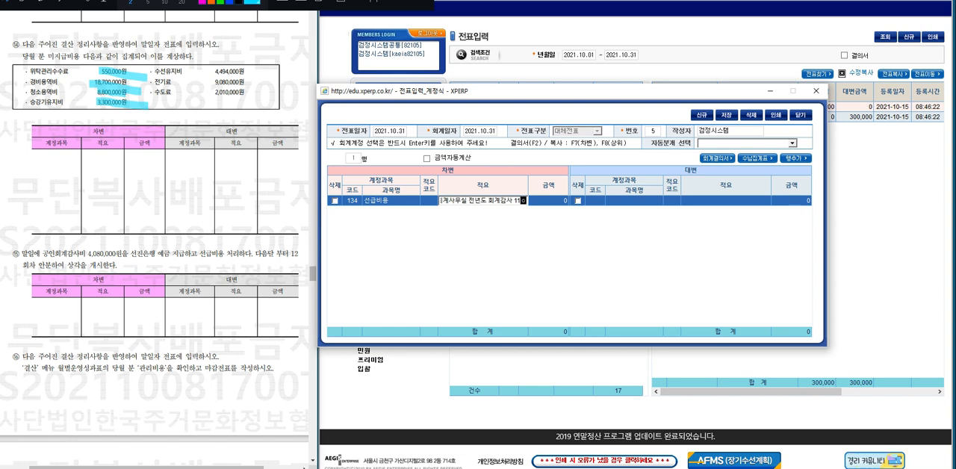
text(부터 12개월)
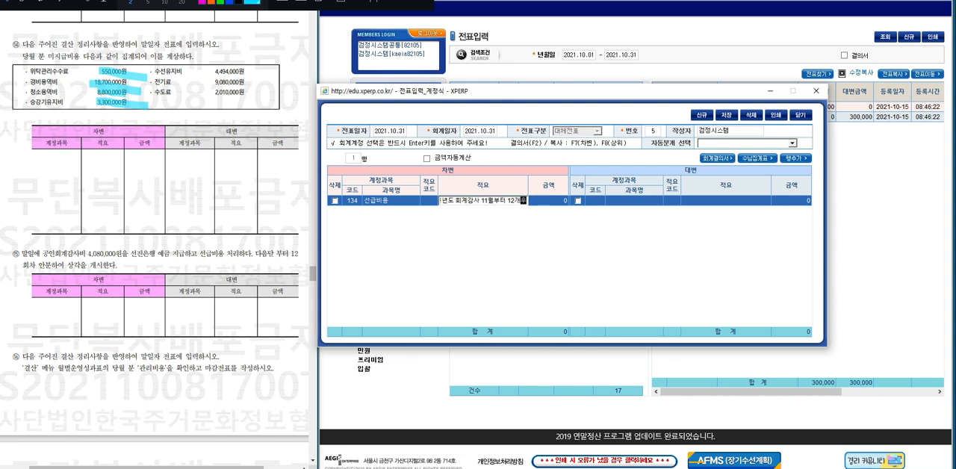
text(상각)
key(Return)
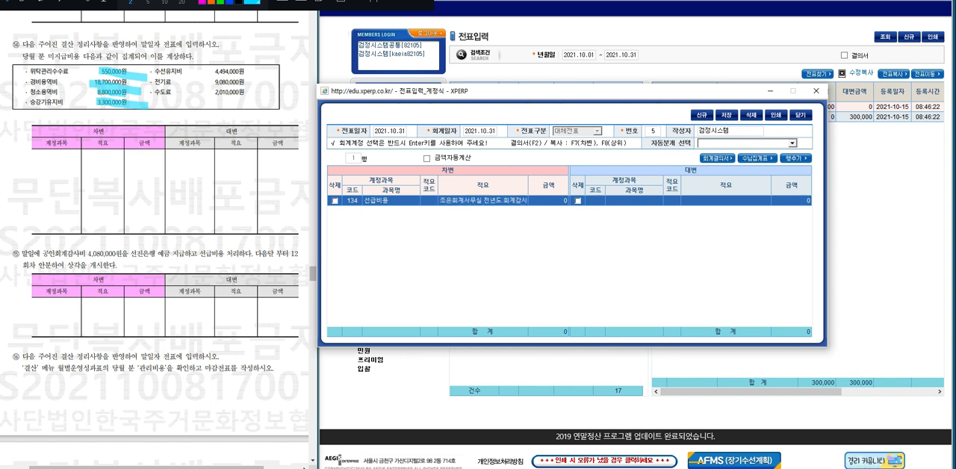
Replace the debit row's long description with 전년도 외부회계.
click(495, 204)
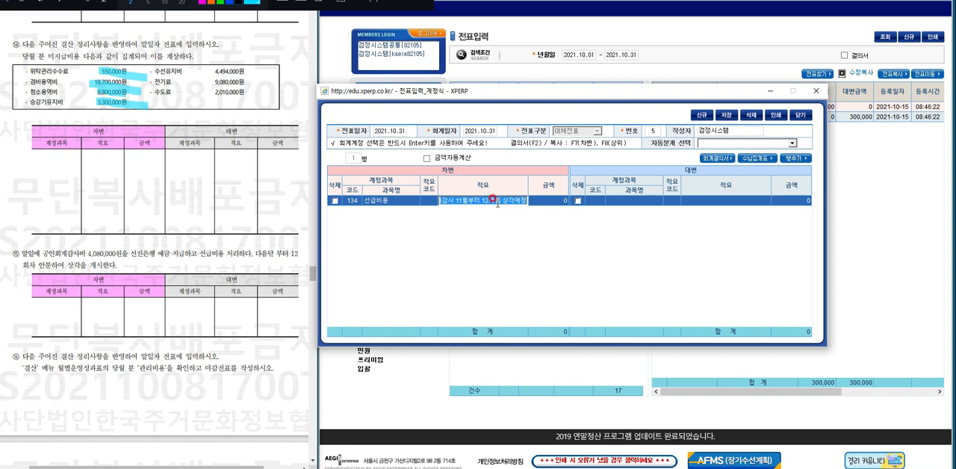
key(BackSpace)
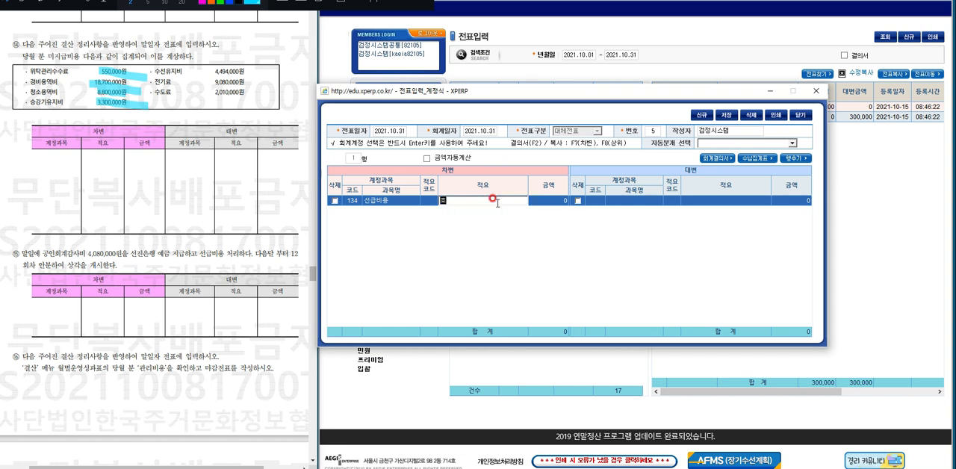
key(BackSpace)
text(전년ㄷ)
key(BackSpace)
key(BackSpace)
text(도 외부회계)
key(BackSpace)
key(BackSpace)
key(BackSpace)
key(BackSpace)
key(BackSpace)
key(BackSpace)
key(BackSpace)
key(BackSpace)
key(ctrl+z)
key(Return)
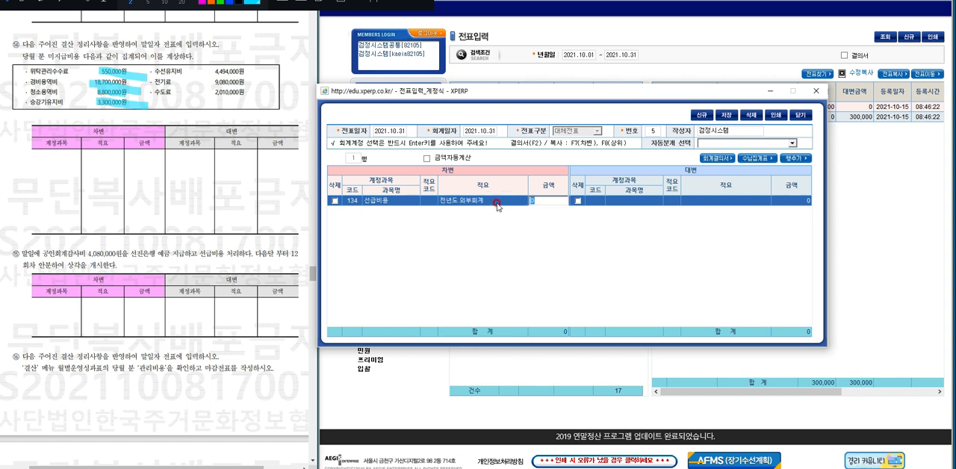
Enter the debit amount 4,080,000 and credit it to 105 선진은행, copying the debit description and amount.
text(080,000)
key(Return)
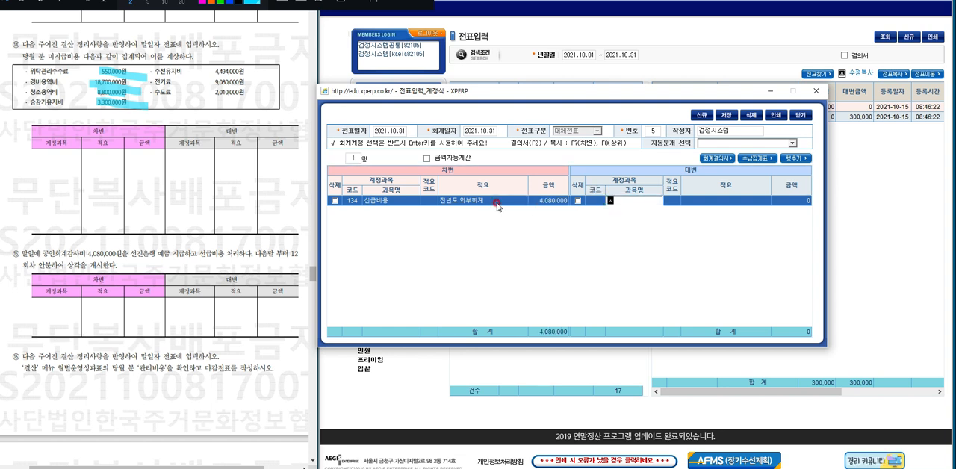
text(선진)
key(Return)
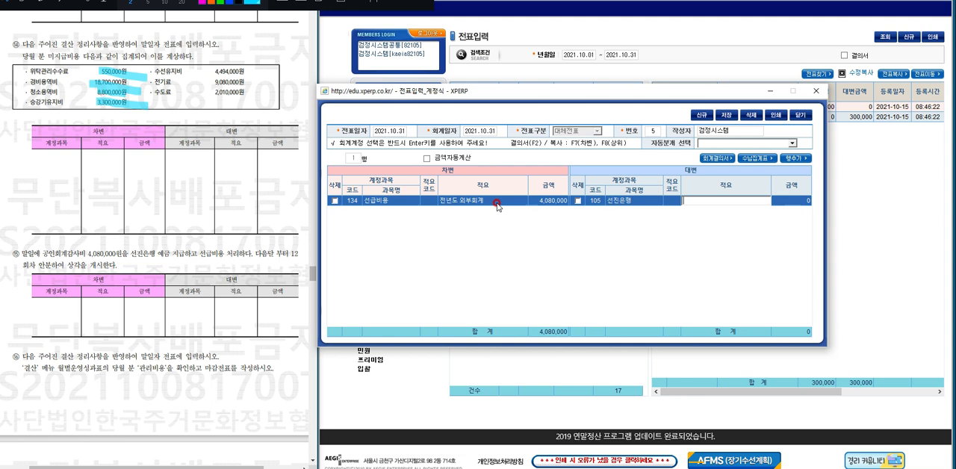
key(Return)
key(Return)
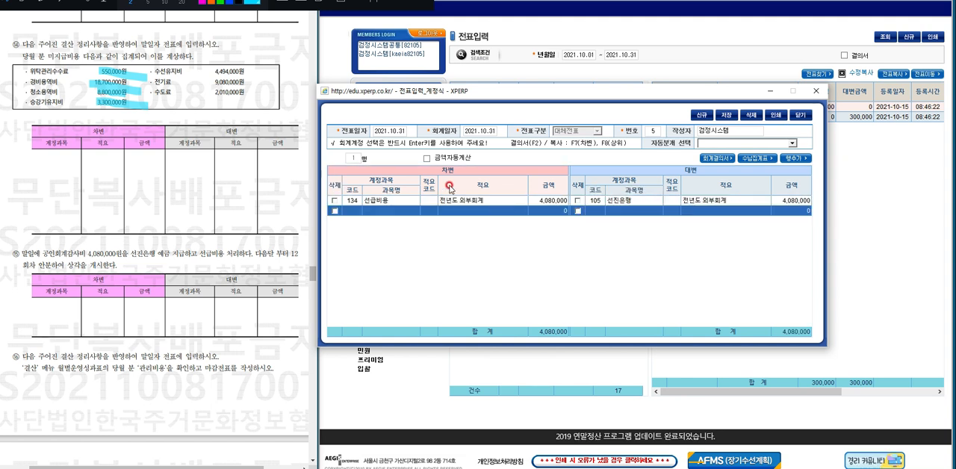
Save question 15's 선급비용 voucher and close the voucher entry window.
click(725, 115)
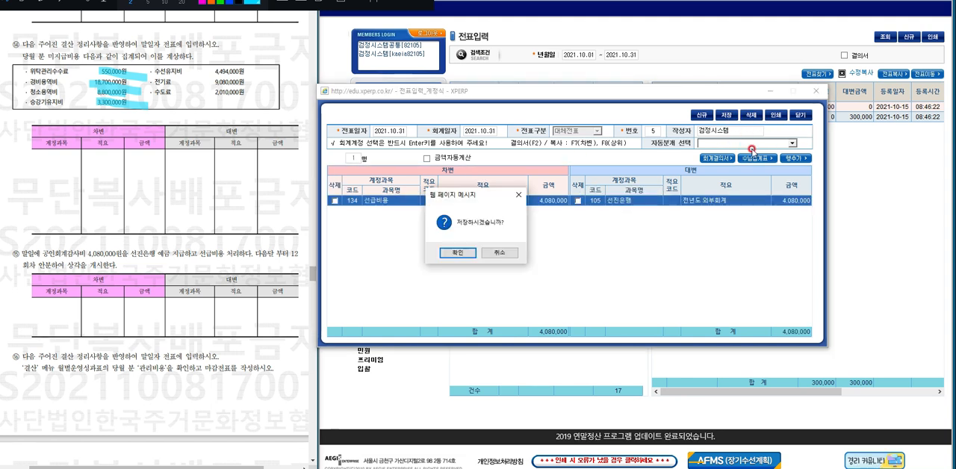
key(Return)
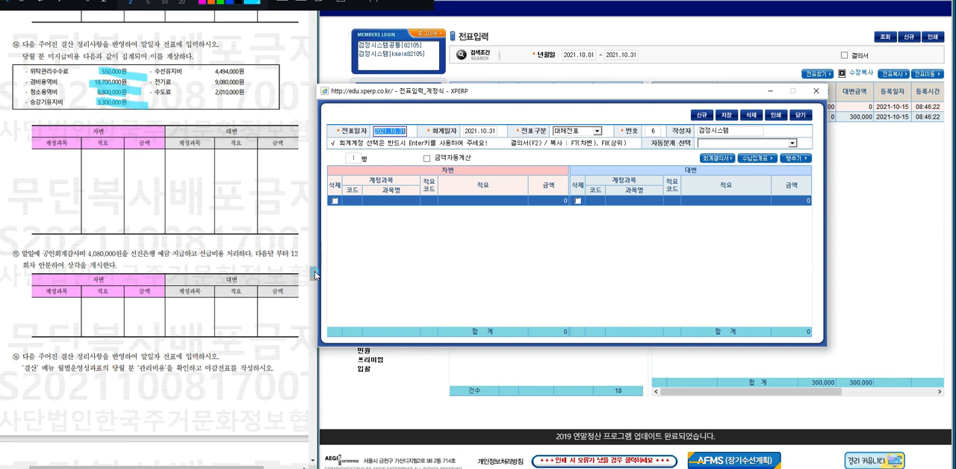
mouse_move(313, 278)
mouse_down()
mouse_move(314, 288)
mouse_move(312, 276)
mouse_up()
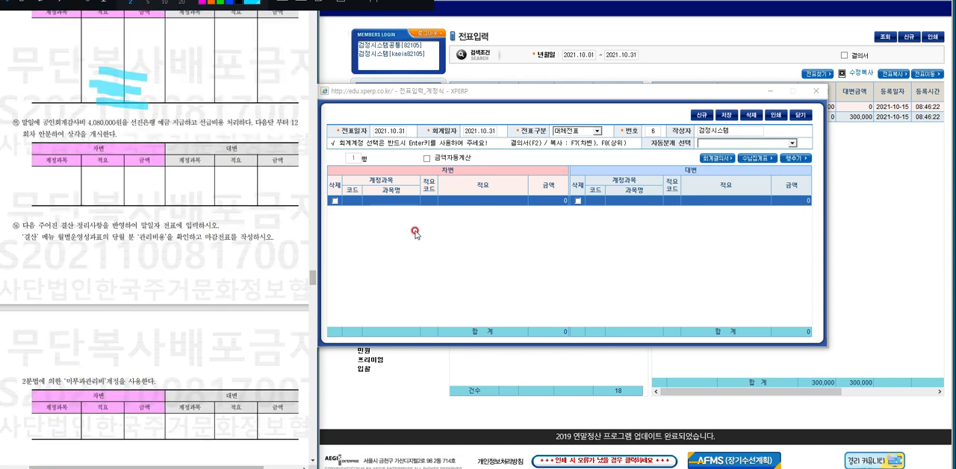
click(800, 115)
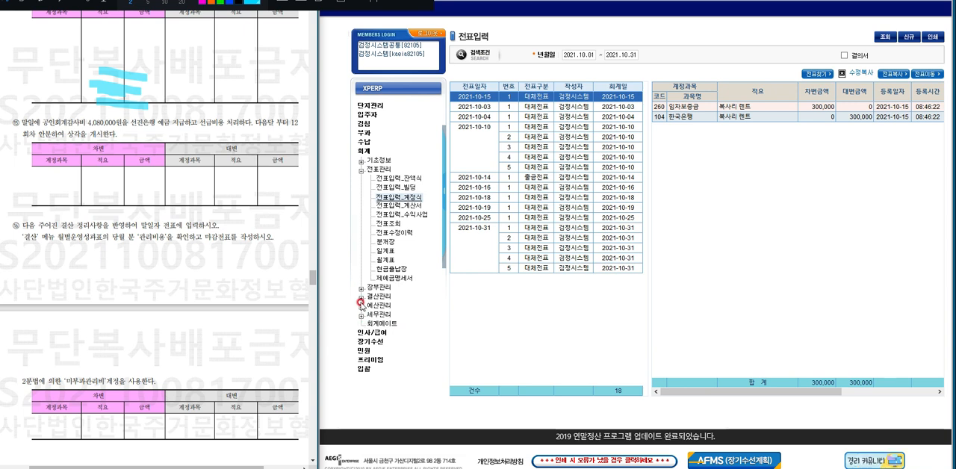
Open the monthly income statement (월별손익계산서) and query the period 2021.01 to 2021.12.
click(360, 297)
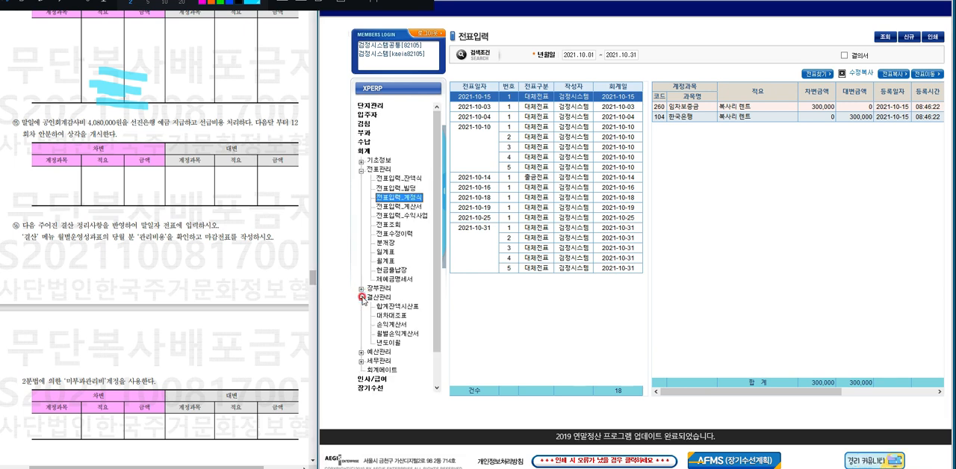
click(394, 334)
click(396, 335)
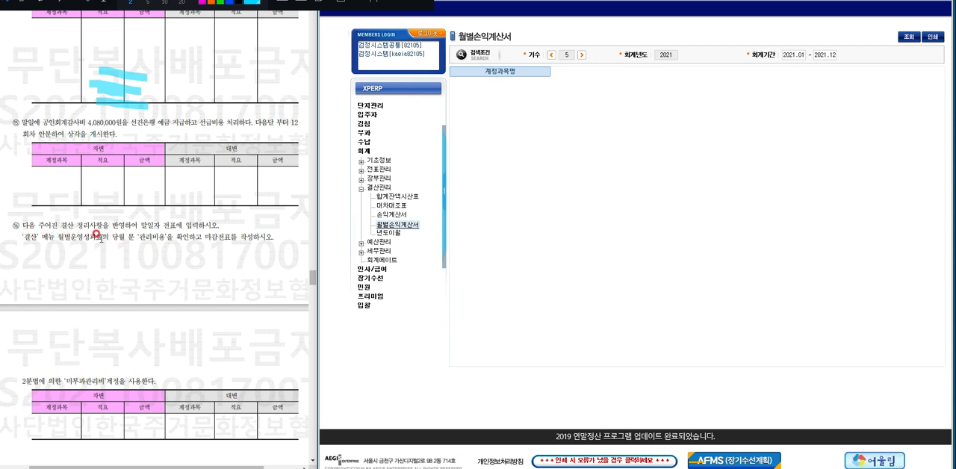
click(902, 40)
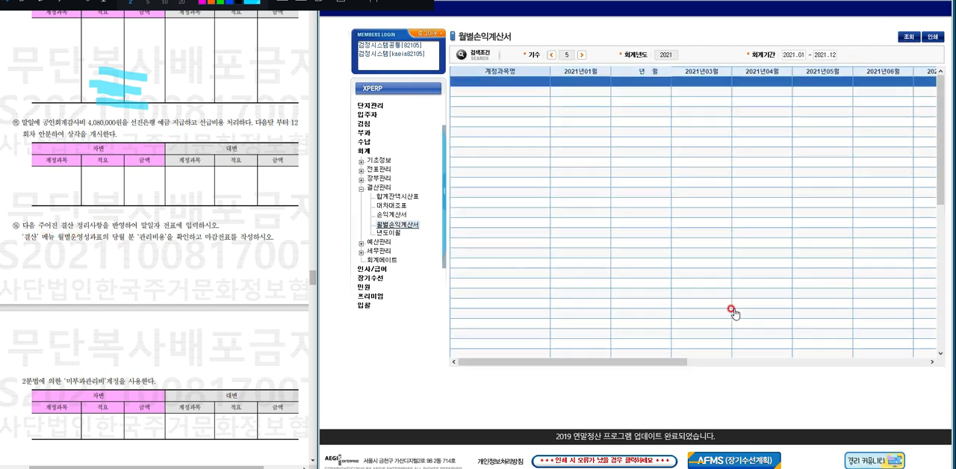
Examine the October 2021 column of the monthly income statement from 관리수익 down to 관리총손익.
click(667, 362)
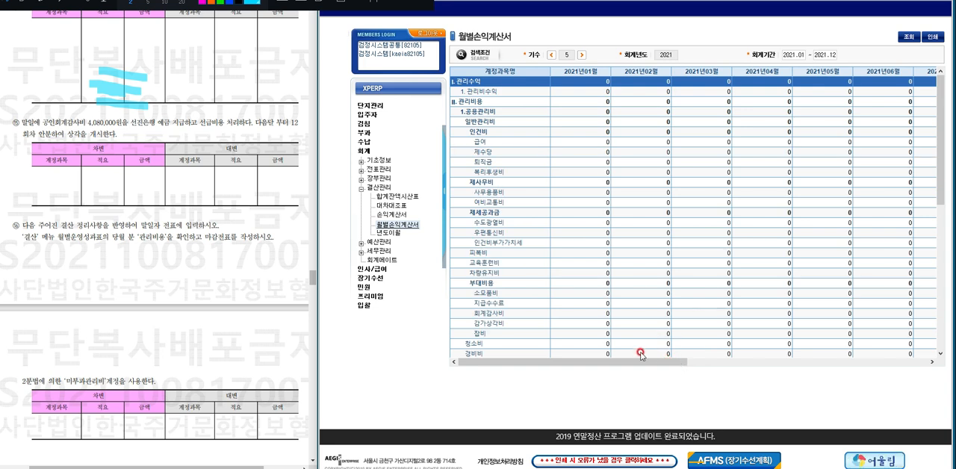
drag(638, 362, 857, 368)
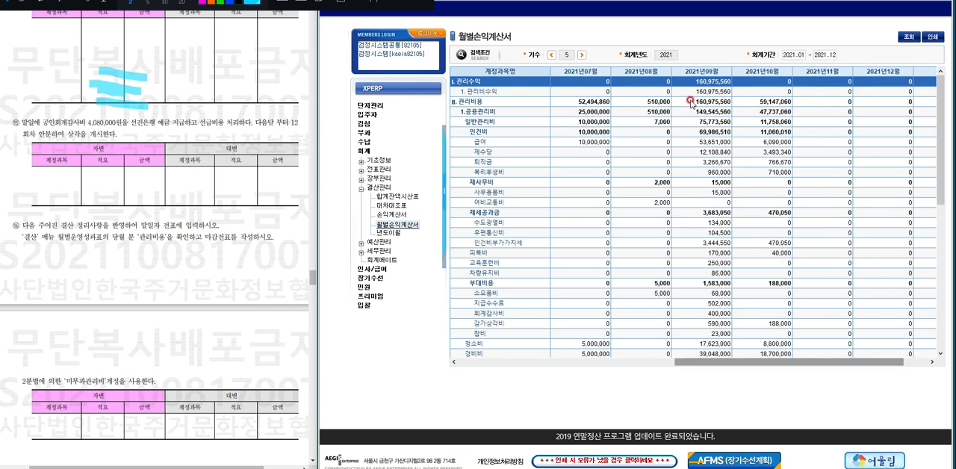
click(779, 93)
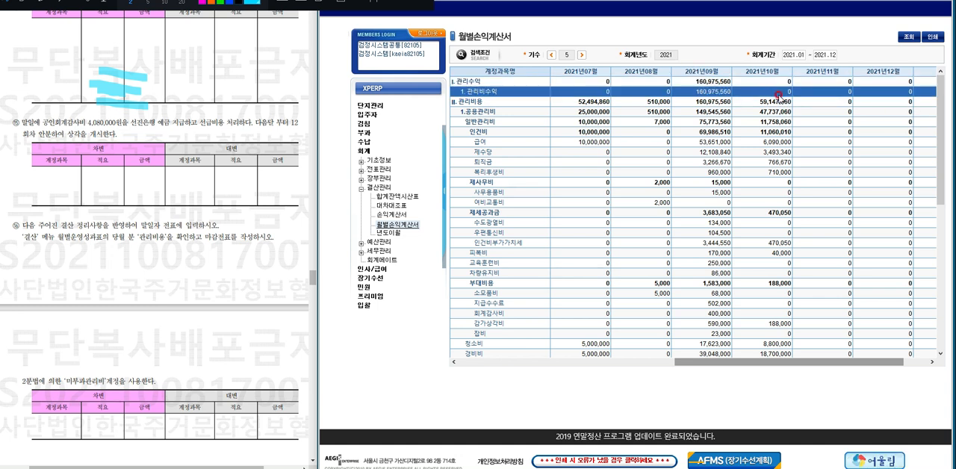
drag(949, 124, 950, 195)
click(747, 285)
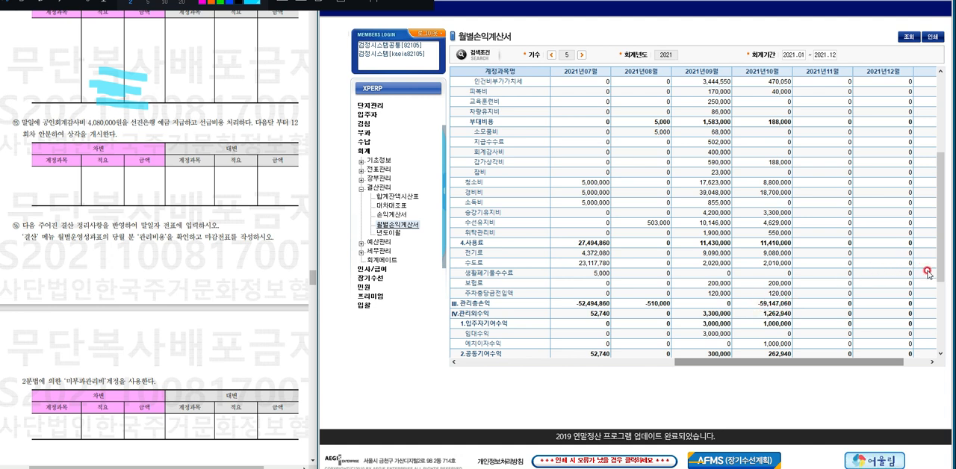
Write October's 관리총손익 amount, -59147060, by hand in red beside question 16.
click(26, 2)
click(203, 1)
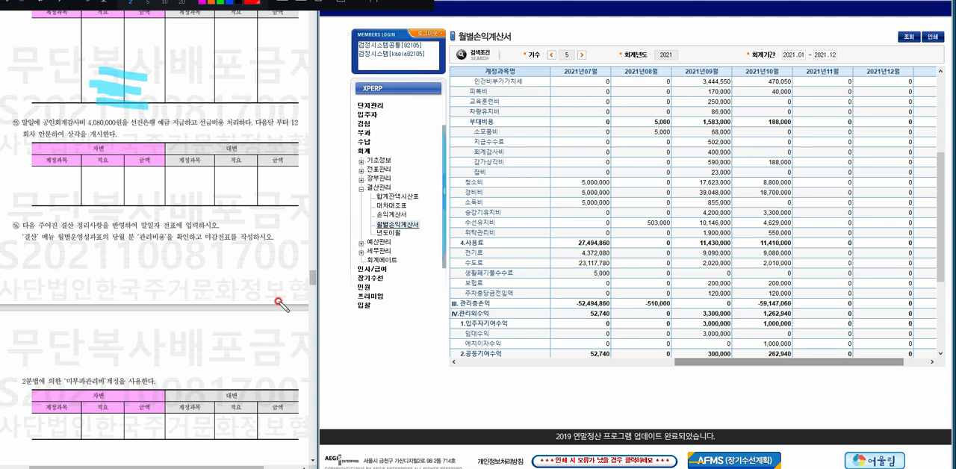
drag(255, 296, 247, 326)
mouse_move(251, 301)
mouse_down()
mouse_move(279, 293)
mouse_move(293, 314)
mouse_move(310, 296)
mouse_move(328, 300)
mouse_move(342, 287)
mouse_move(346, 299)
mouse_move(361, 290)
mouse_up()
drag(233, 323, 246, 325)
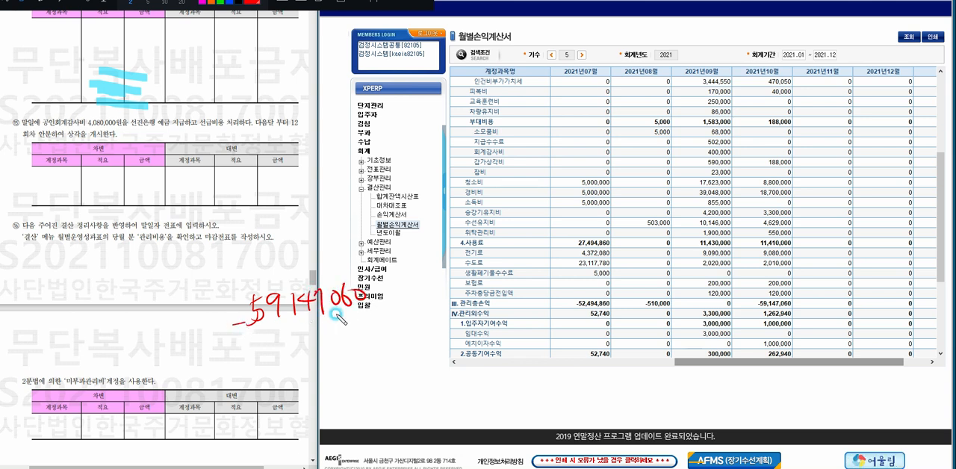
Add thousands commas and a red frame to the handwritten amount, and underline the III. 관리총손익 row label.
drag(336, 313, 334, 321)
drag(281, 319, 283, 323)
drag(450, 307, 493, 307)
mouse_move(254, 342)
mouse_down()
mouse_move(378, 322)
mouse_move(332, 278)
mouse_move(231, 340)
mouse_move(258, 346)
mouse_up()
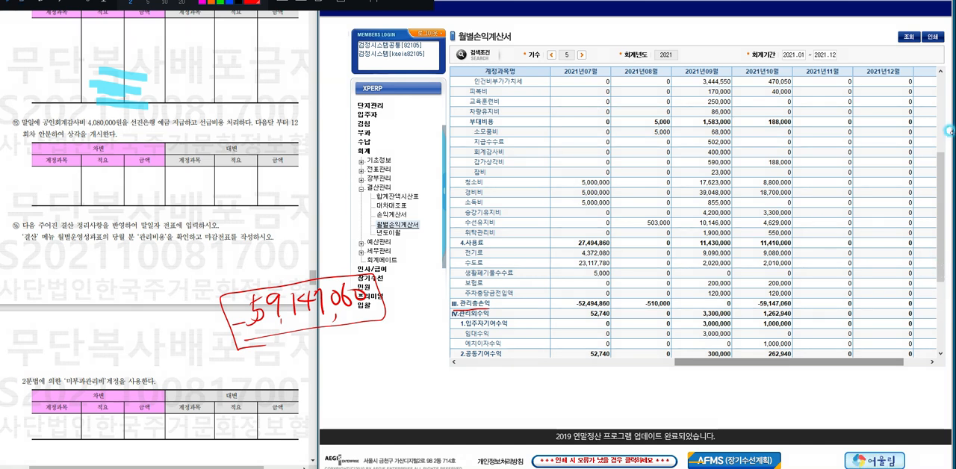
Review the October 2021 column from 관리비수익 down to 당기순손익 in the monthly income statement.
click(942, 169)
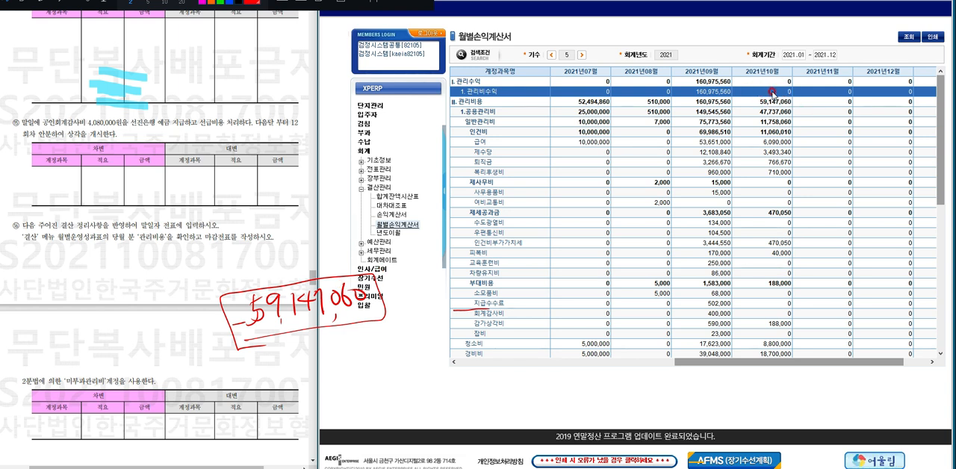
drag(942, 118, 942, 273)
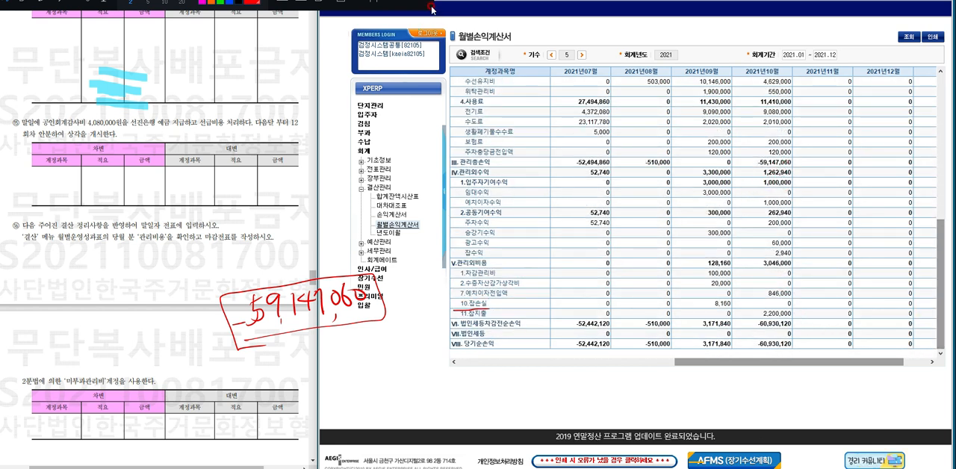
Switch to the open 2021.10.31 대체전표 entry window and set the first debit line's account to 미부과관리비.
click(494, 467)
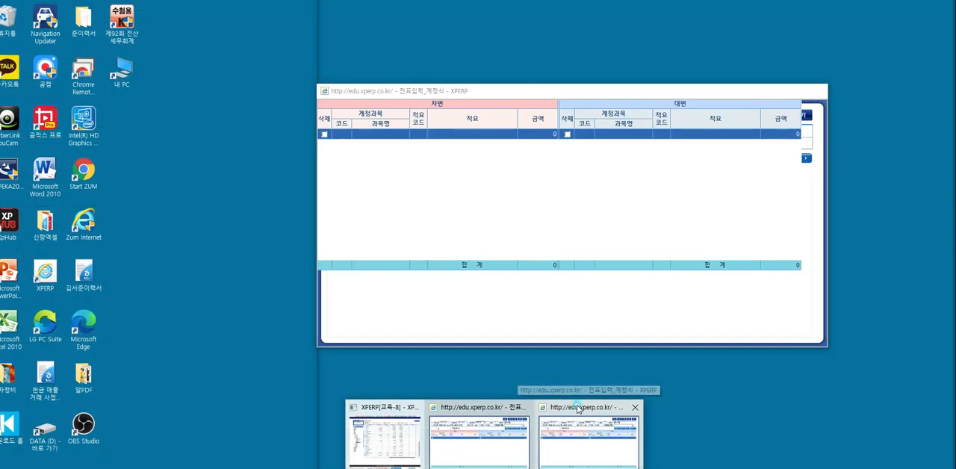
click(576, 408)
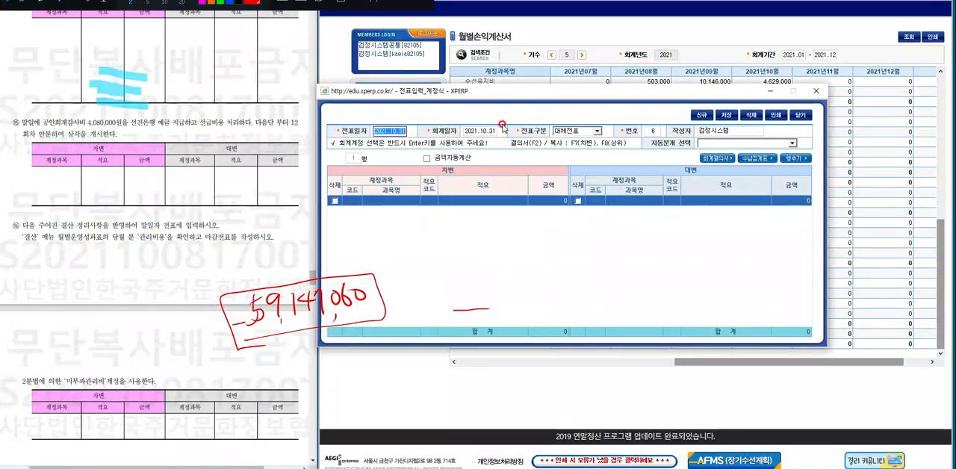
drag(516, 95, 605, 110)
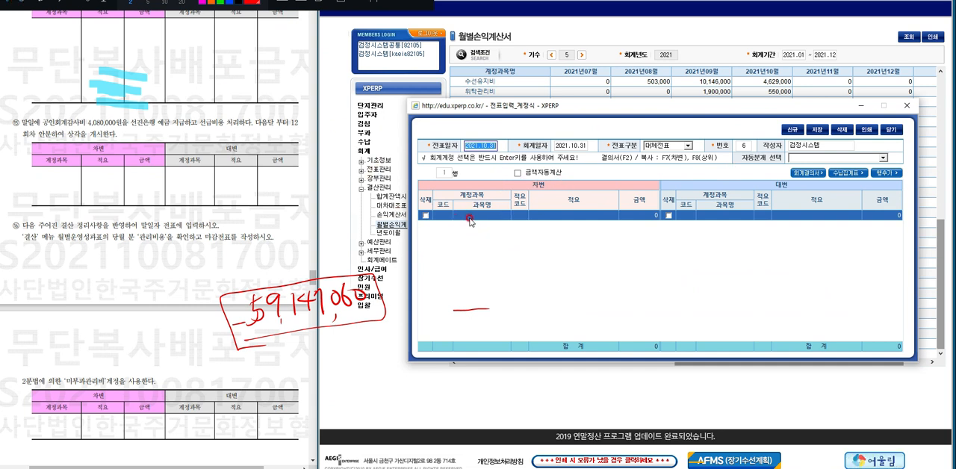
click(472, 215)
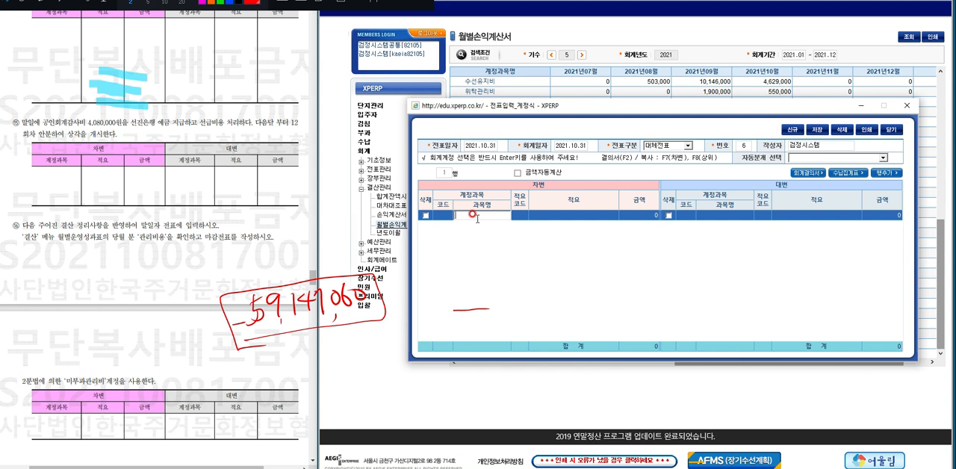
text(ㅁ)
text(ㅣ부ㄱㅘ관리비)
key(Return)
Give the 미부과관리비 debit line the description 당월발생관리비 and the amount 59,147,060.
key(Return)
text(당우)
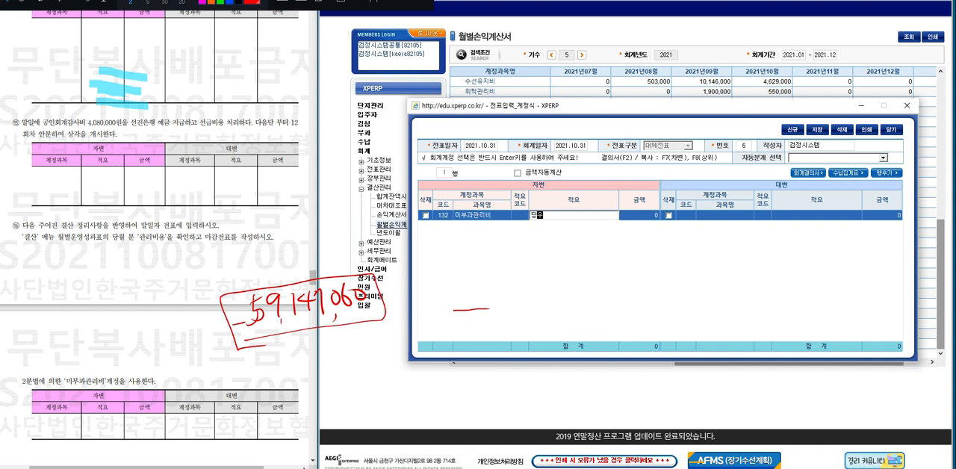
text(발생관리비)
key(Return)
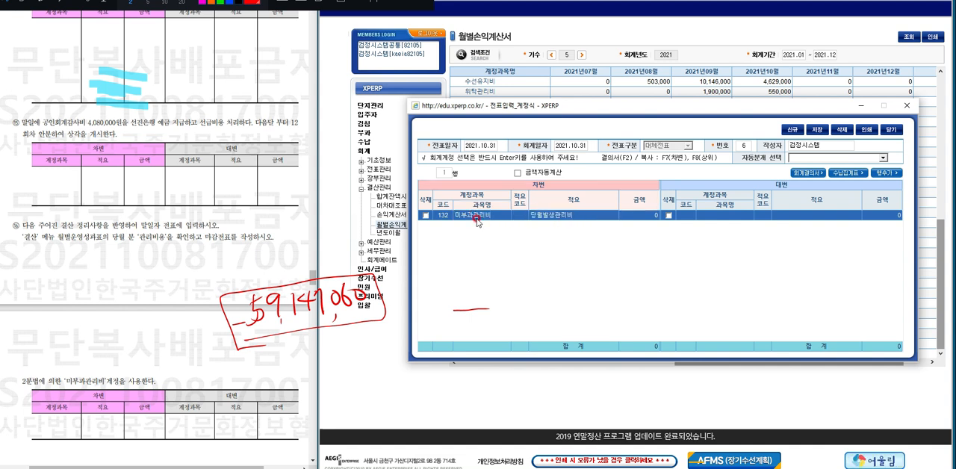
text(59,147,0)
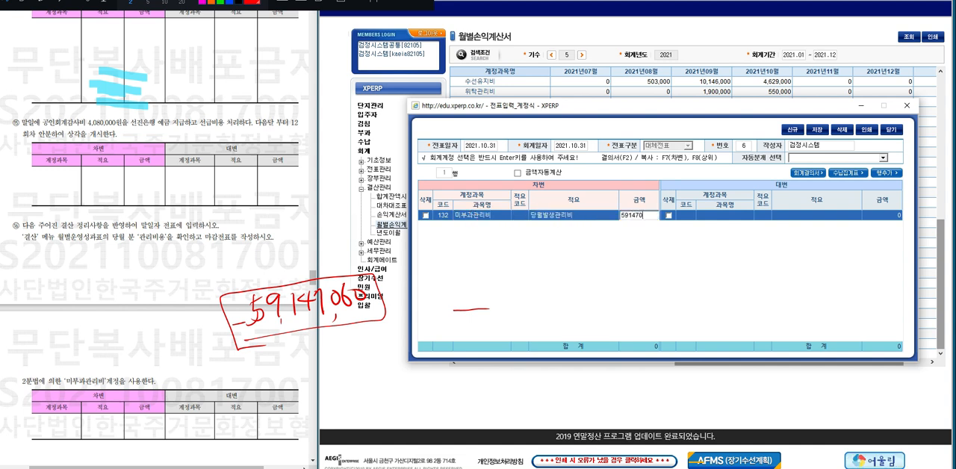
text(60)
key(Return)
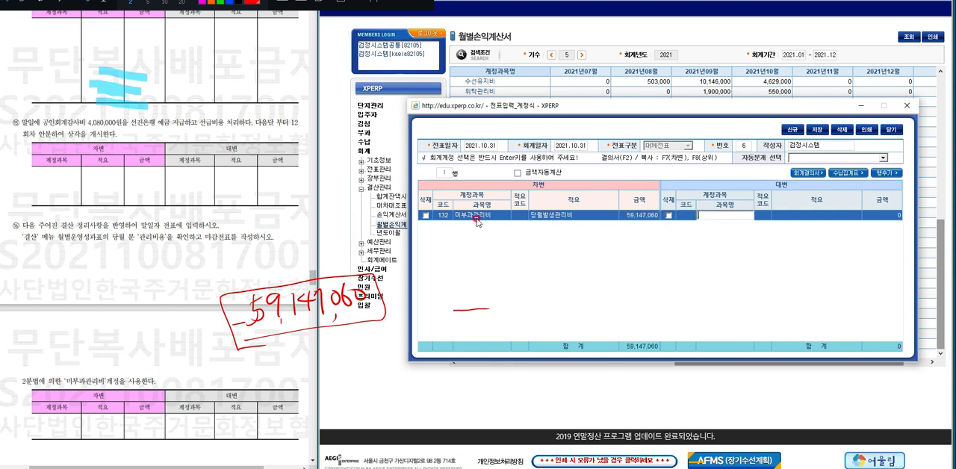
Set the credit account to 관리비수익 and copy the debit side's description and amount to it.
text(관리)
text(ㅂ)
text(비수)
key(Return)
key(Return)
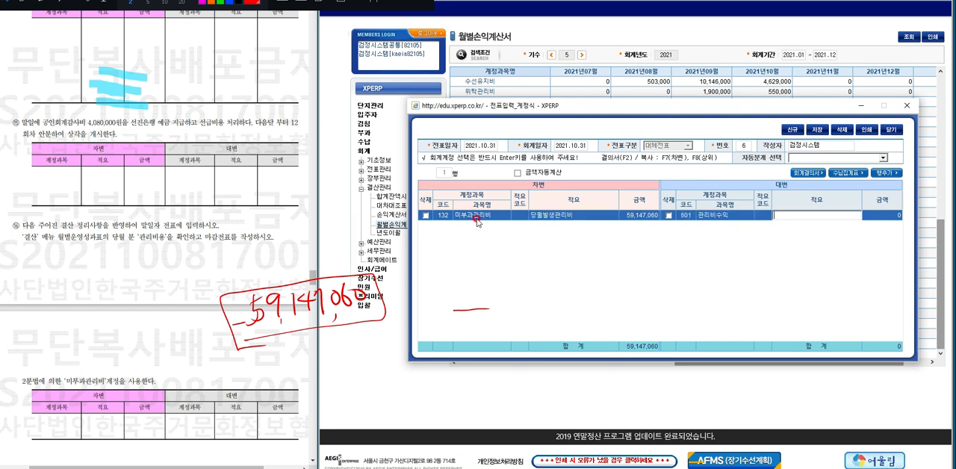
key(F7)
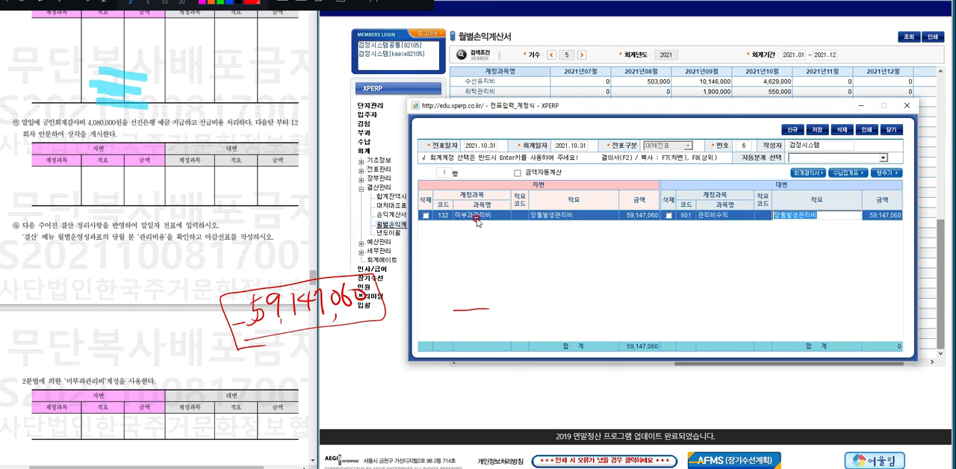
Save the month-end closing voucher and close the voucher entry window.
click(817, 129)
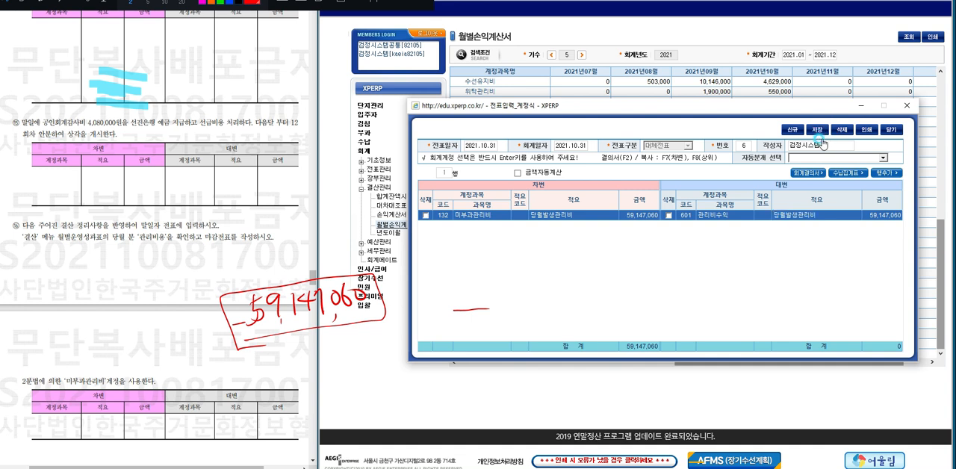
key(Return)
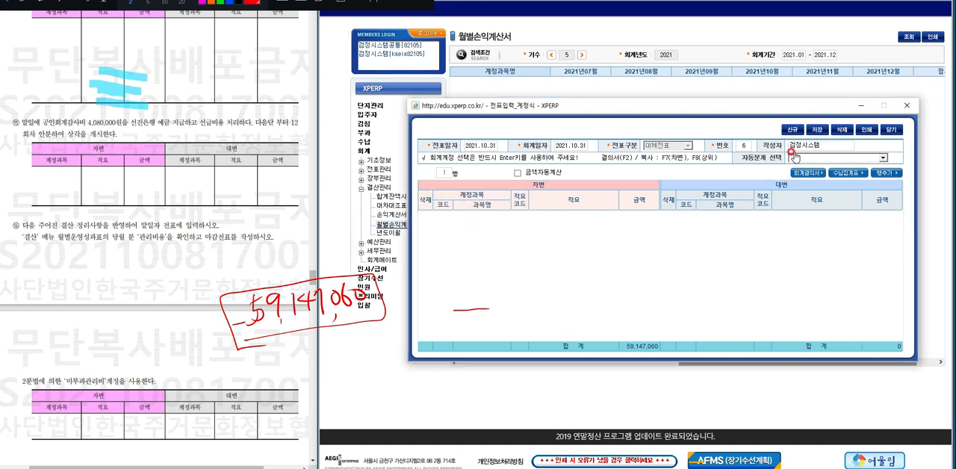
click(906, 106)
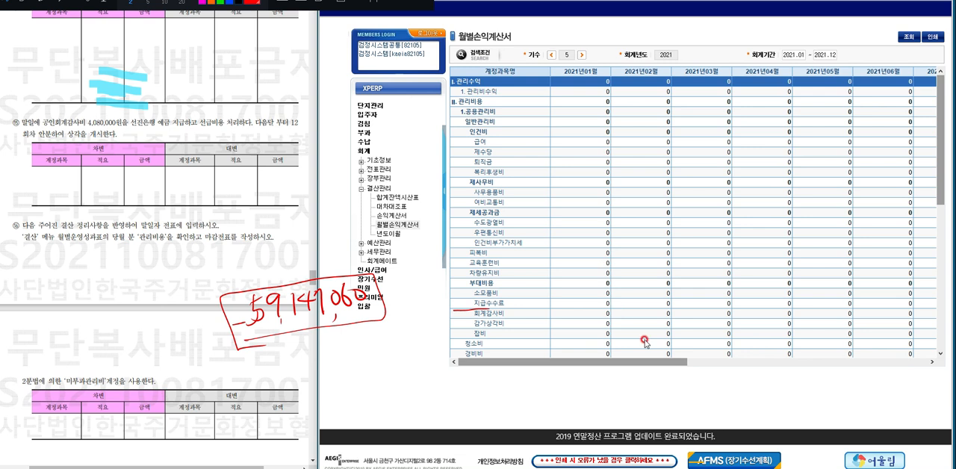
Re-query the monthly income statement to check October 2021's 관리비수익 and 관리총손익, and clear all handwritten annotations.
click(908, 36)
drag(644, 361, 859, 373)
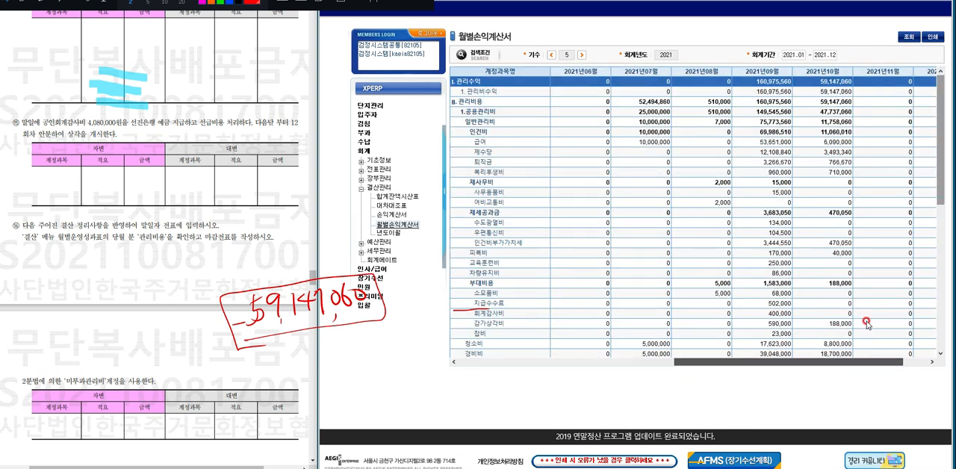
click(829, 92)
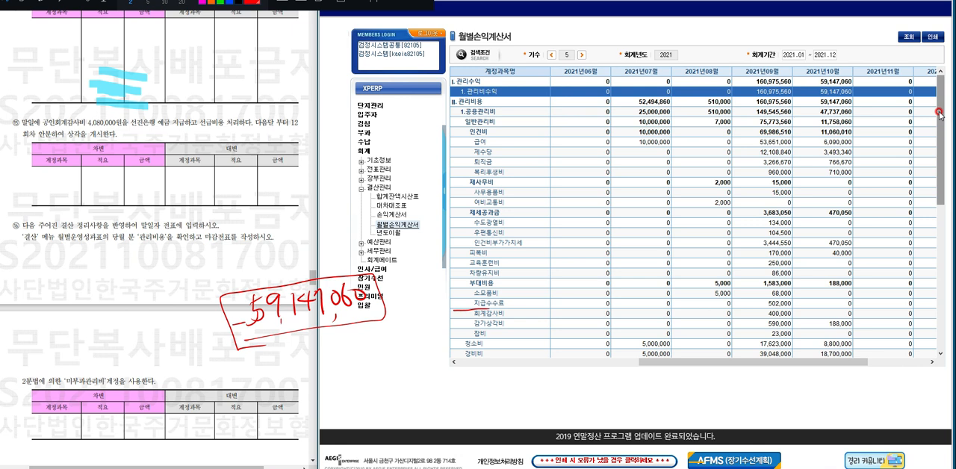
drag(940, 114, 941, 284)
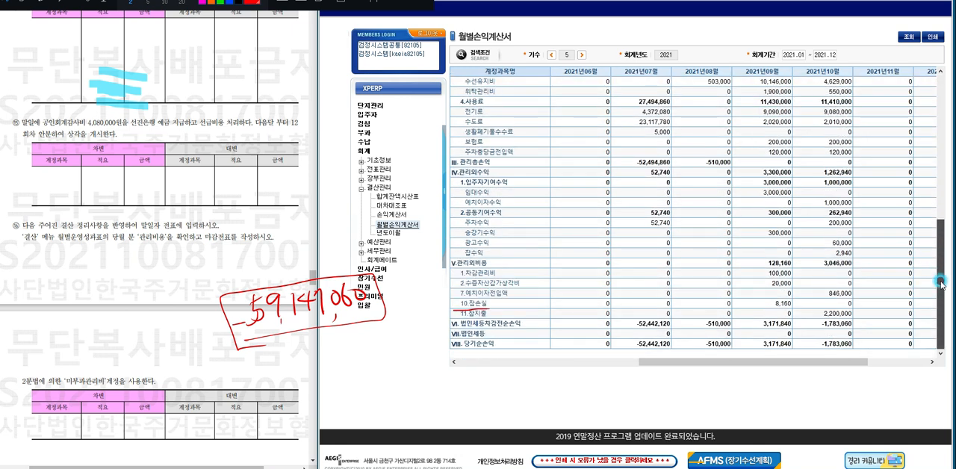
click(491, 162)
click(841, 162)
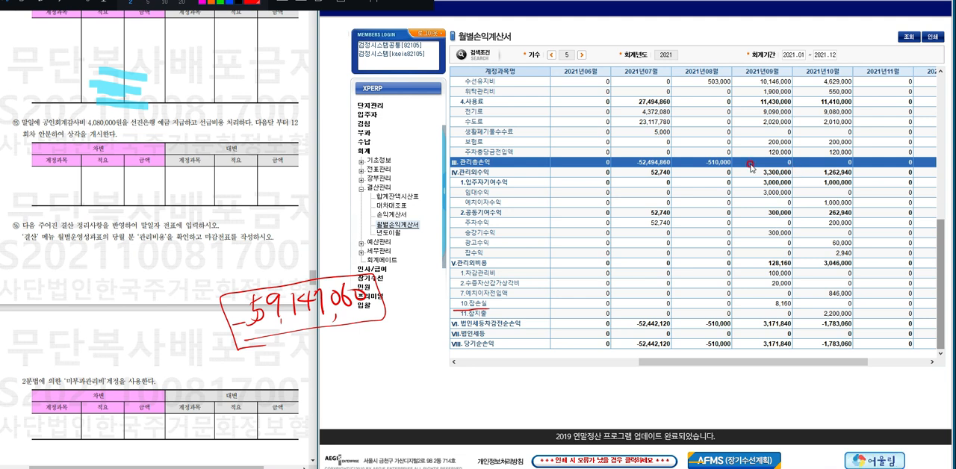
click(340, 5)
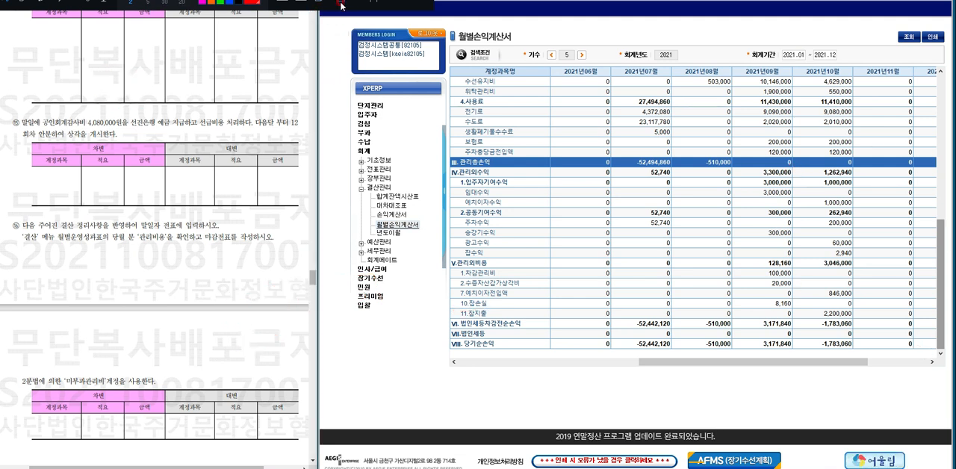